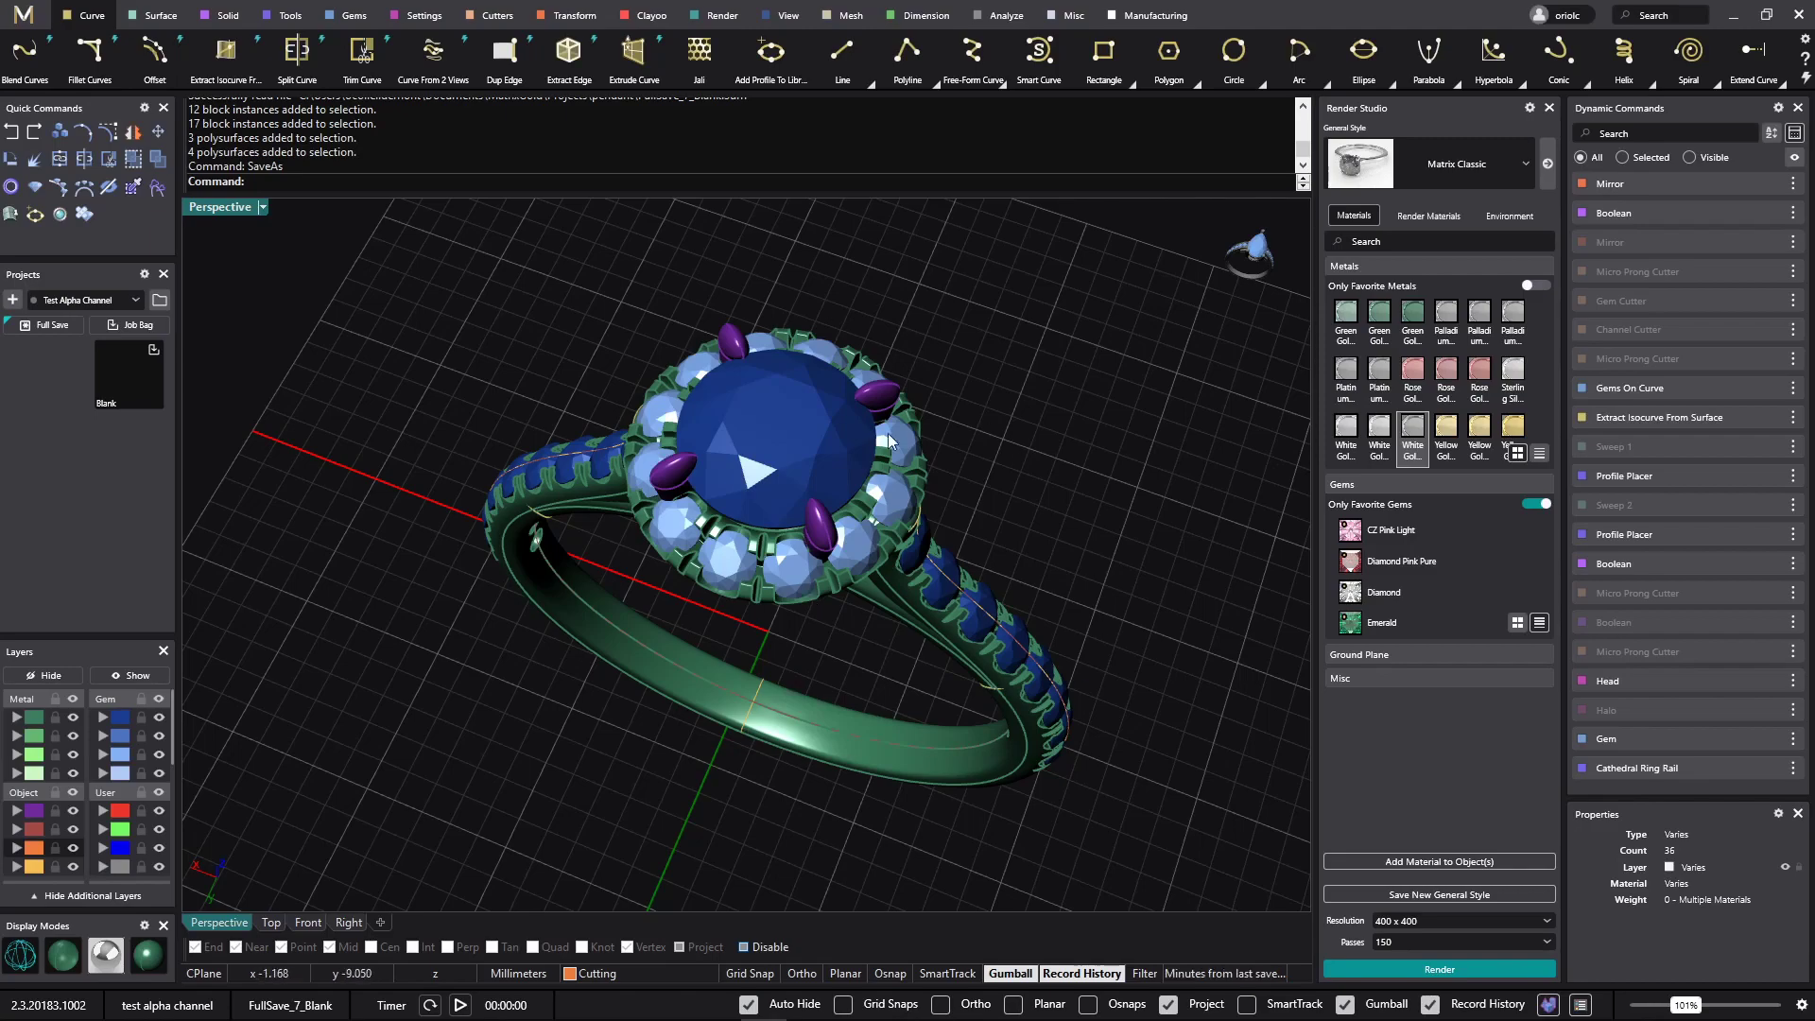
# - Assign the Diamond material to all gems on the dark blue and light blue gem layers
pyautogui.moveTo(918, 728)
pyautogui.mouseDown(button='right')
pyautogui.moveTo(851, 559)
pyautogui.moveTo(835, 615)
pyautogui.moveTo(850, 580)
pyautogui.moveTo(927, 648)
pyautogui.moveTo(924, 696)
pyautogui.moveTo(869, 741)
pyautogui.moveTo(890, 743)
pyautogui.mouseUp(button='right')
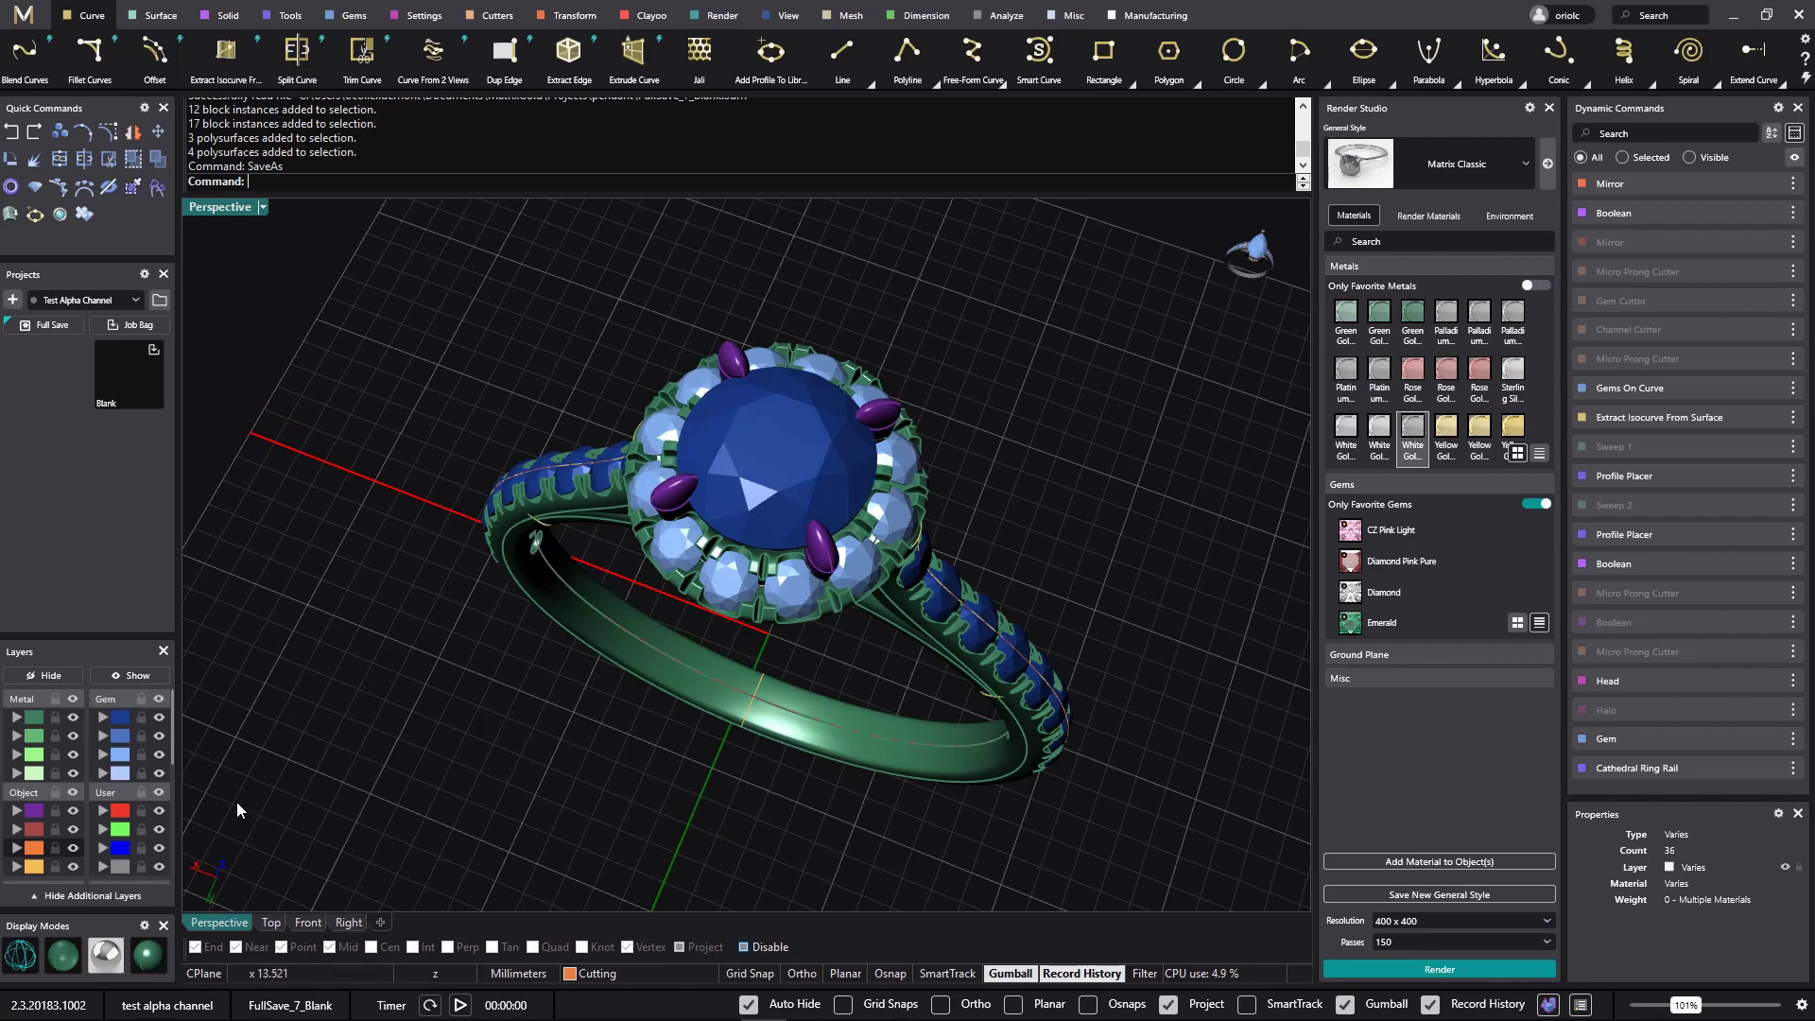
pyautogui.click(118, 720)
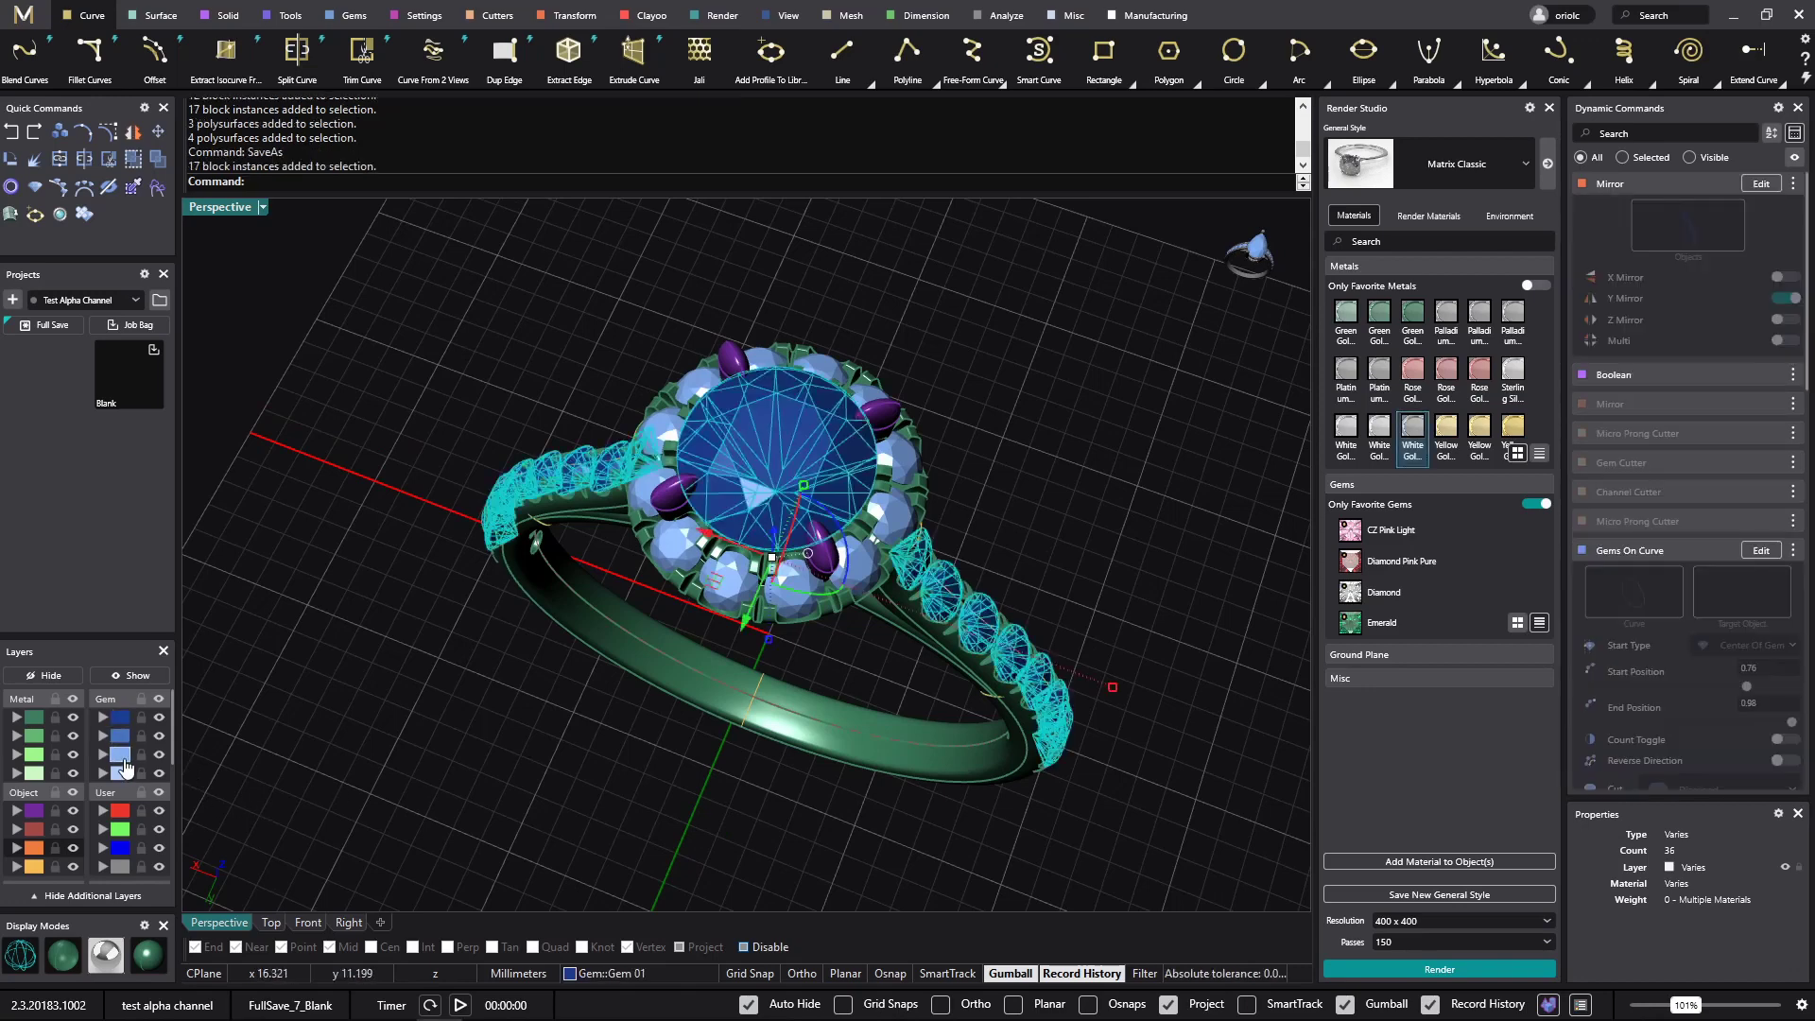
pyautogui.click(117, 753)
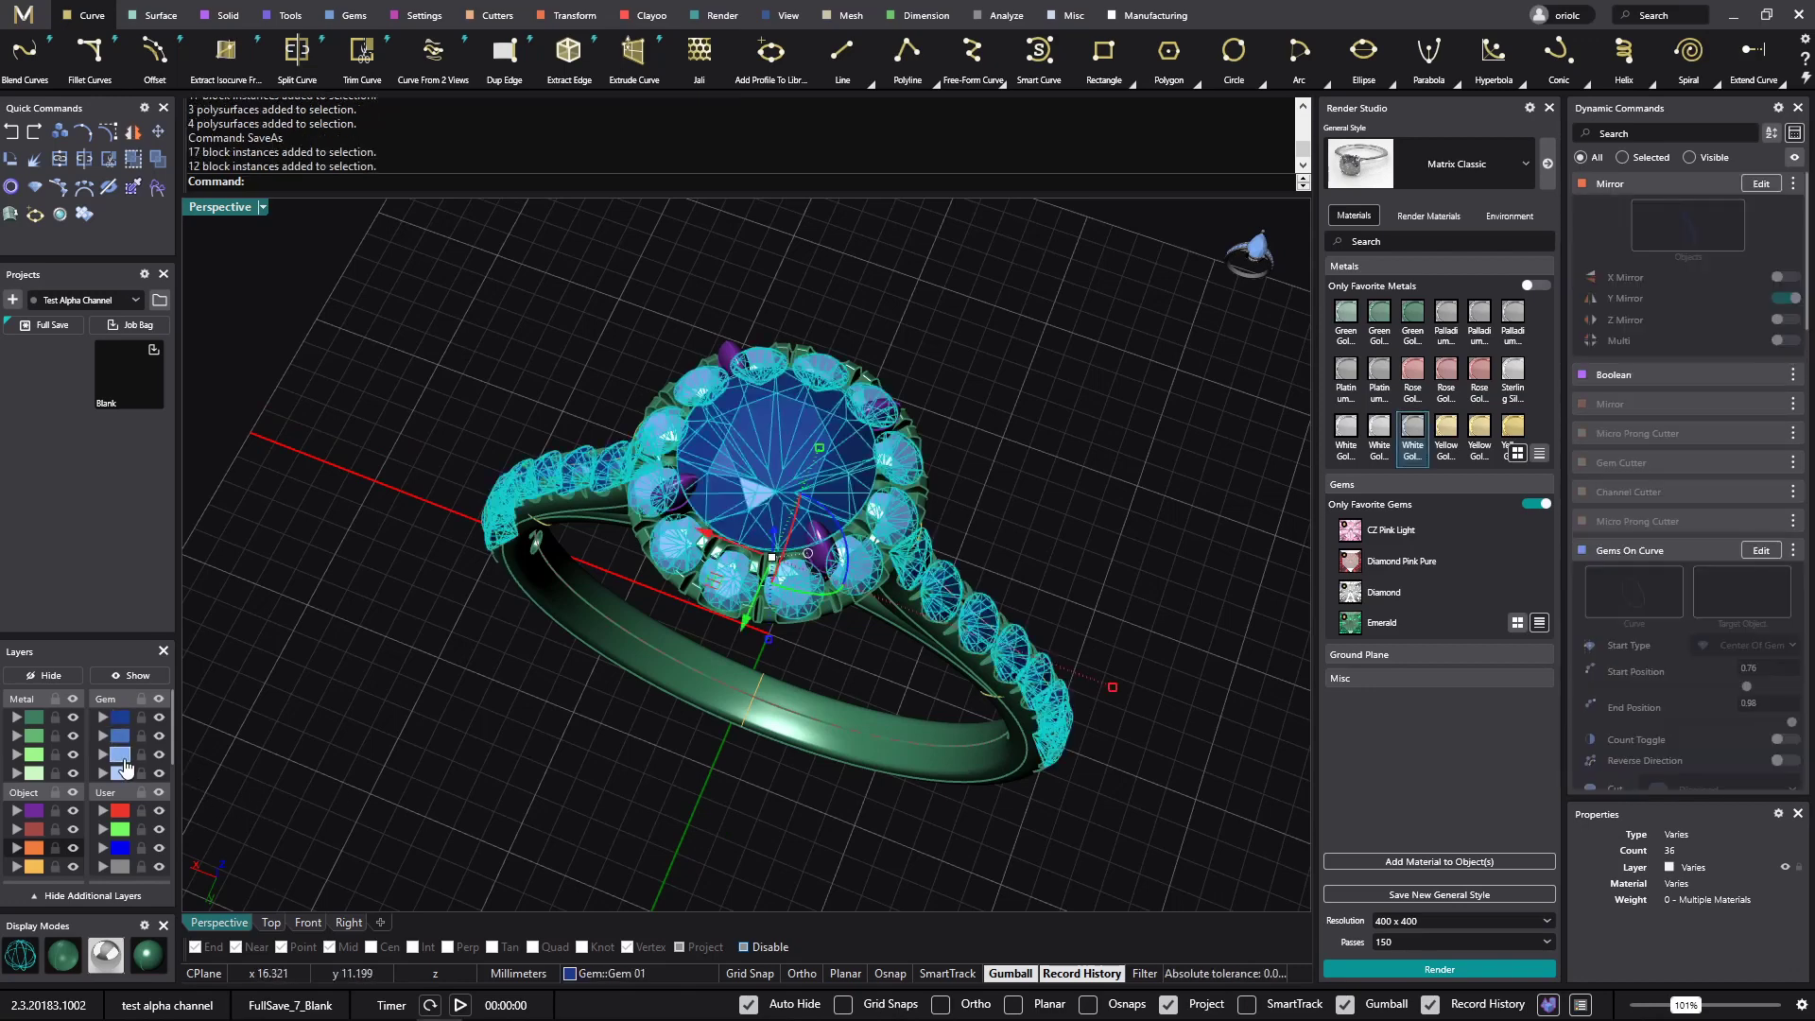
pyautogui.click(1365, 593)
pyautogui.click(1415, 862)
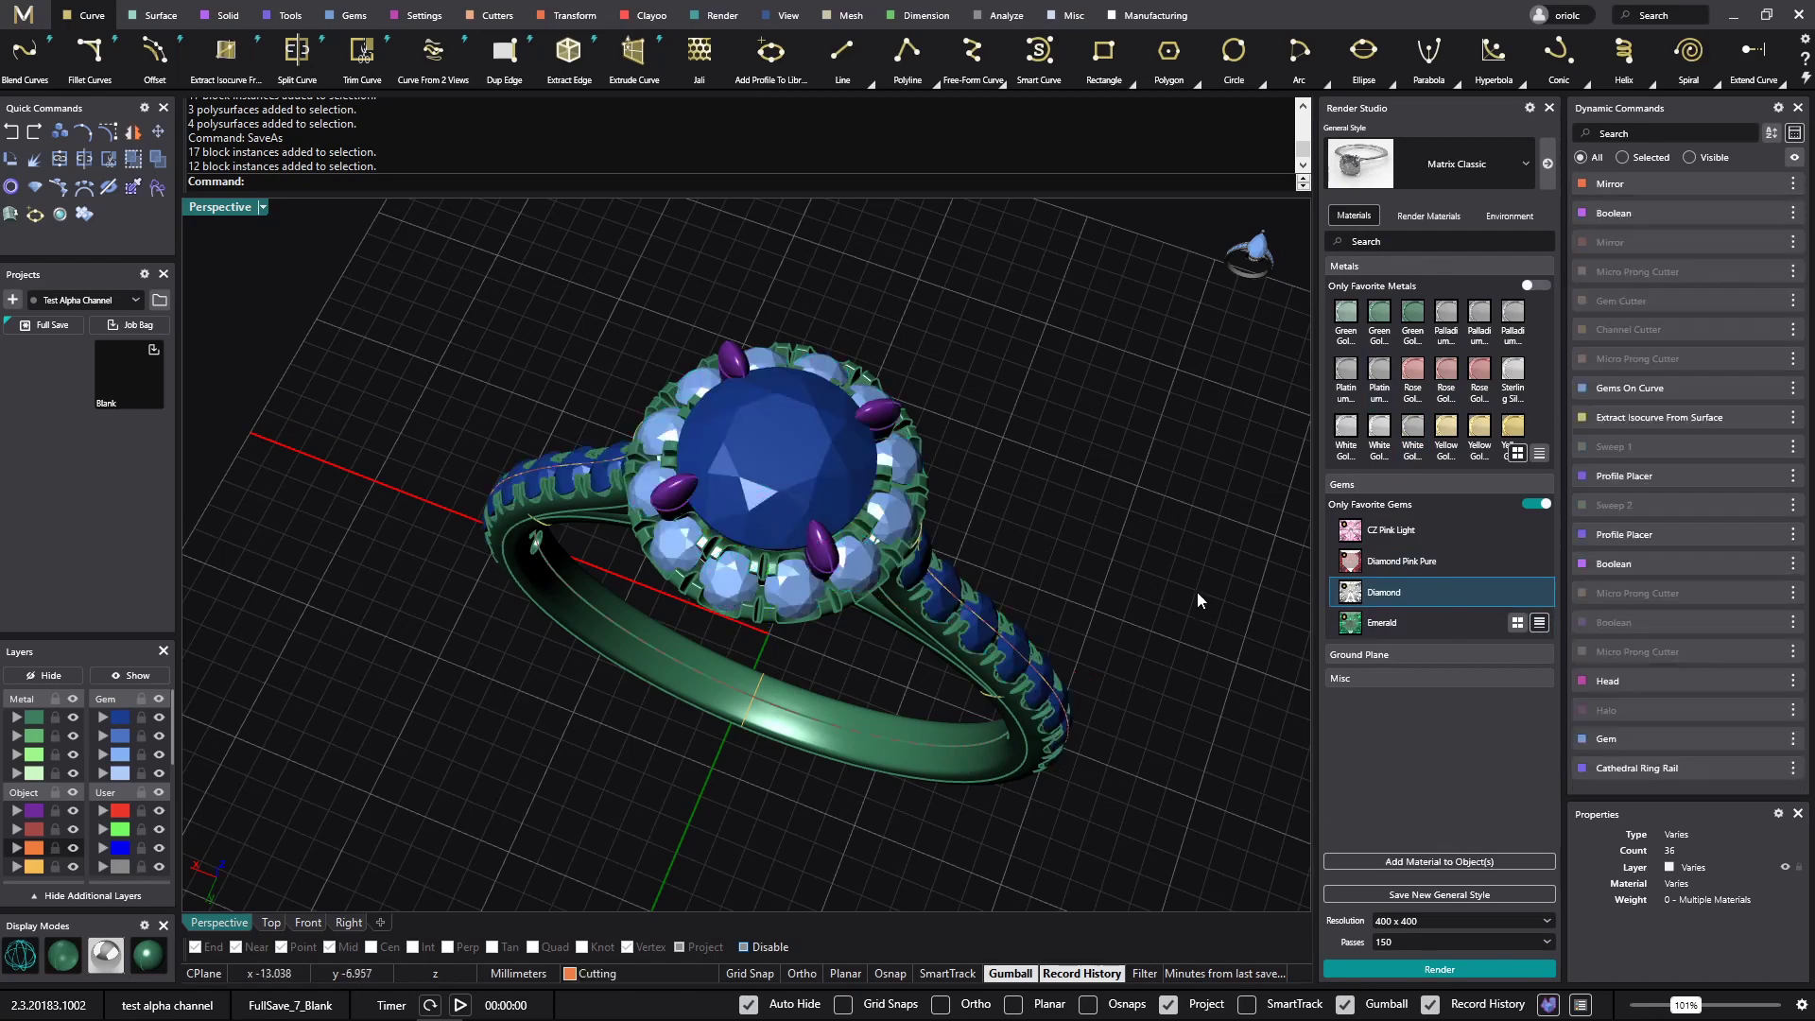
# - Assign a white gold material to the ring's metal parts and the purple prongs
pyautogui.click(40, 718)
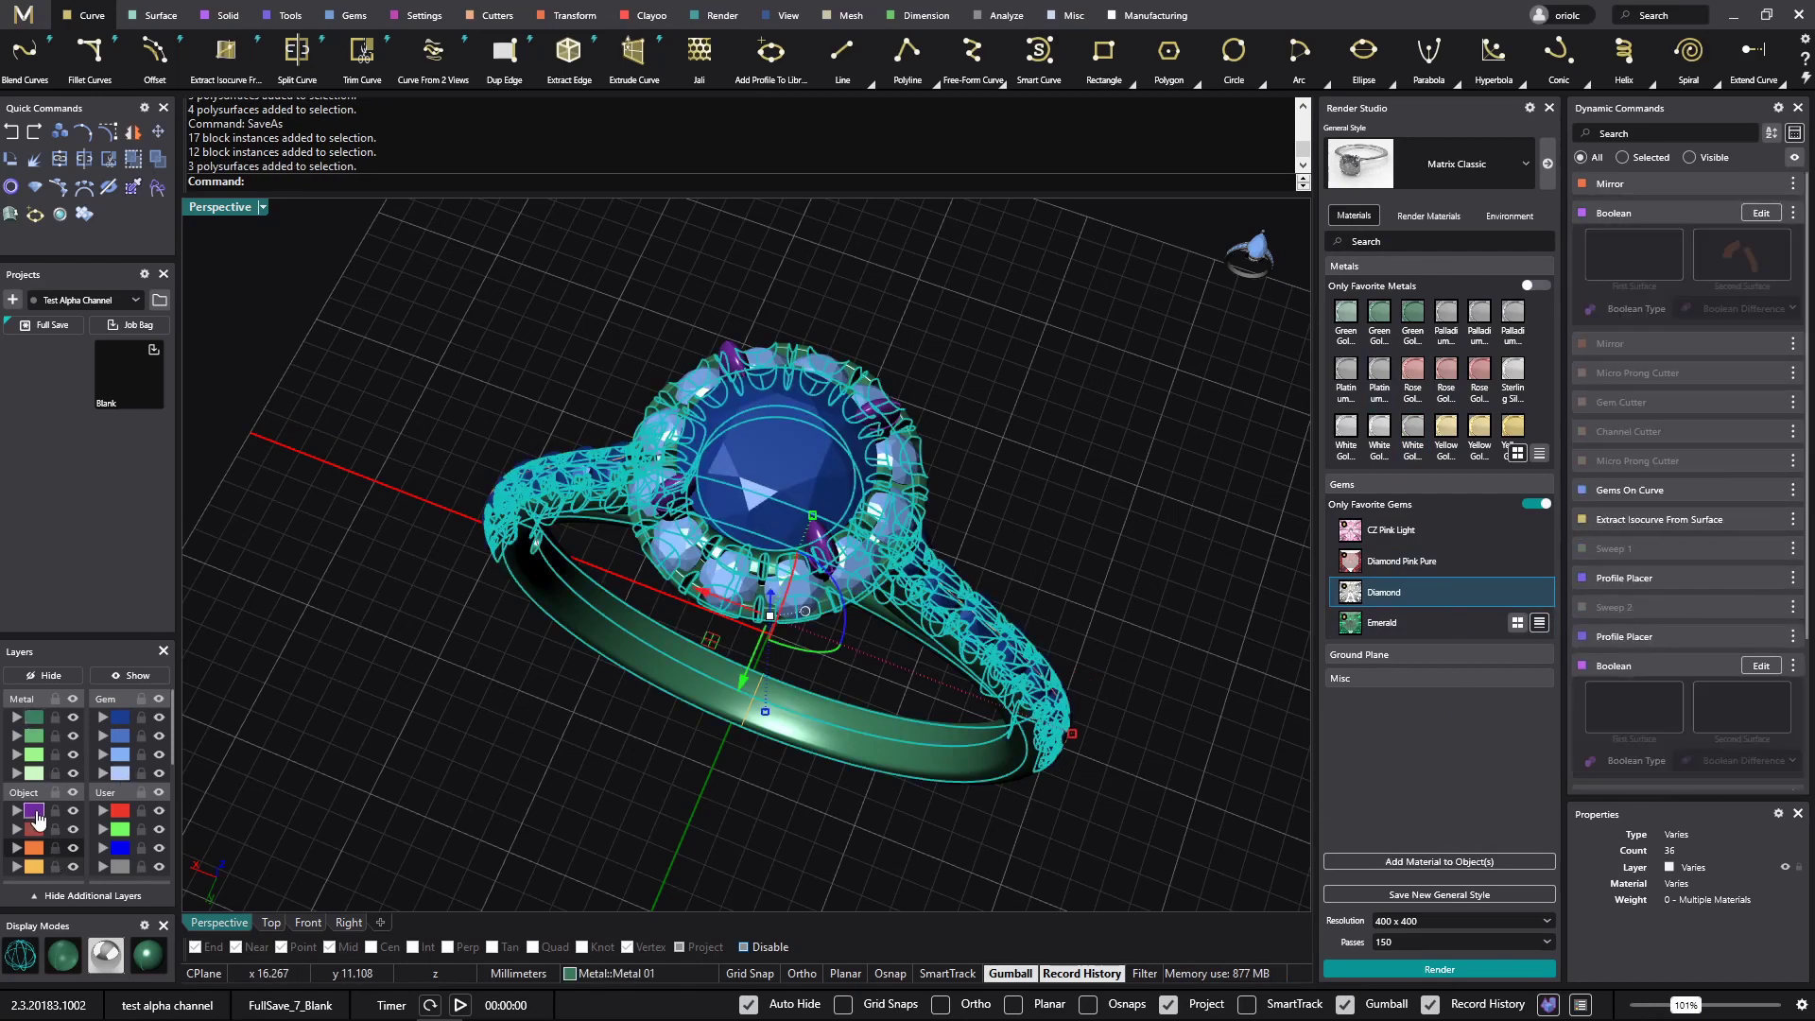
pyautogui.click(35, 811)
pyautogui.click(1412, 433)
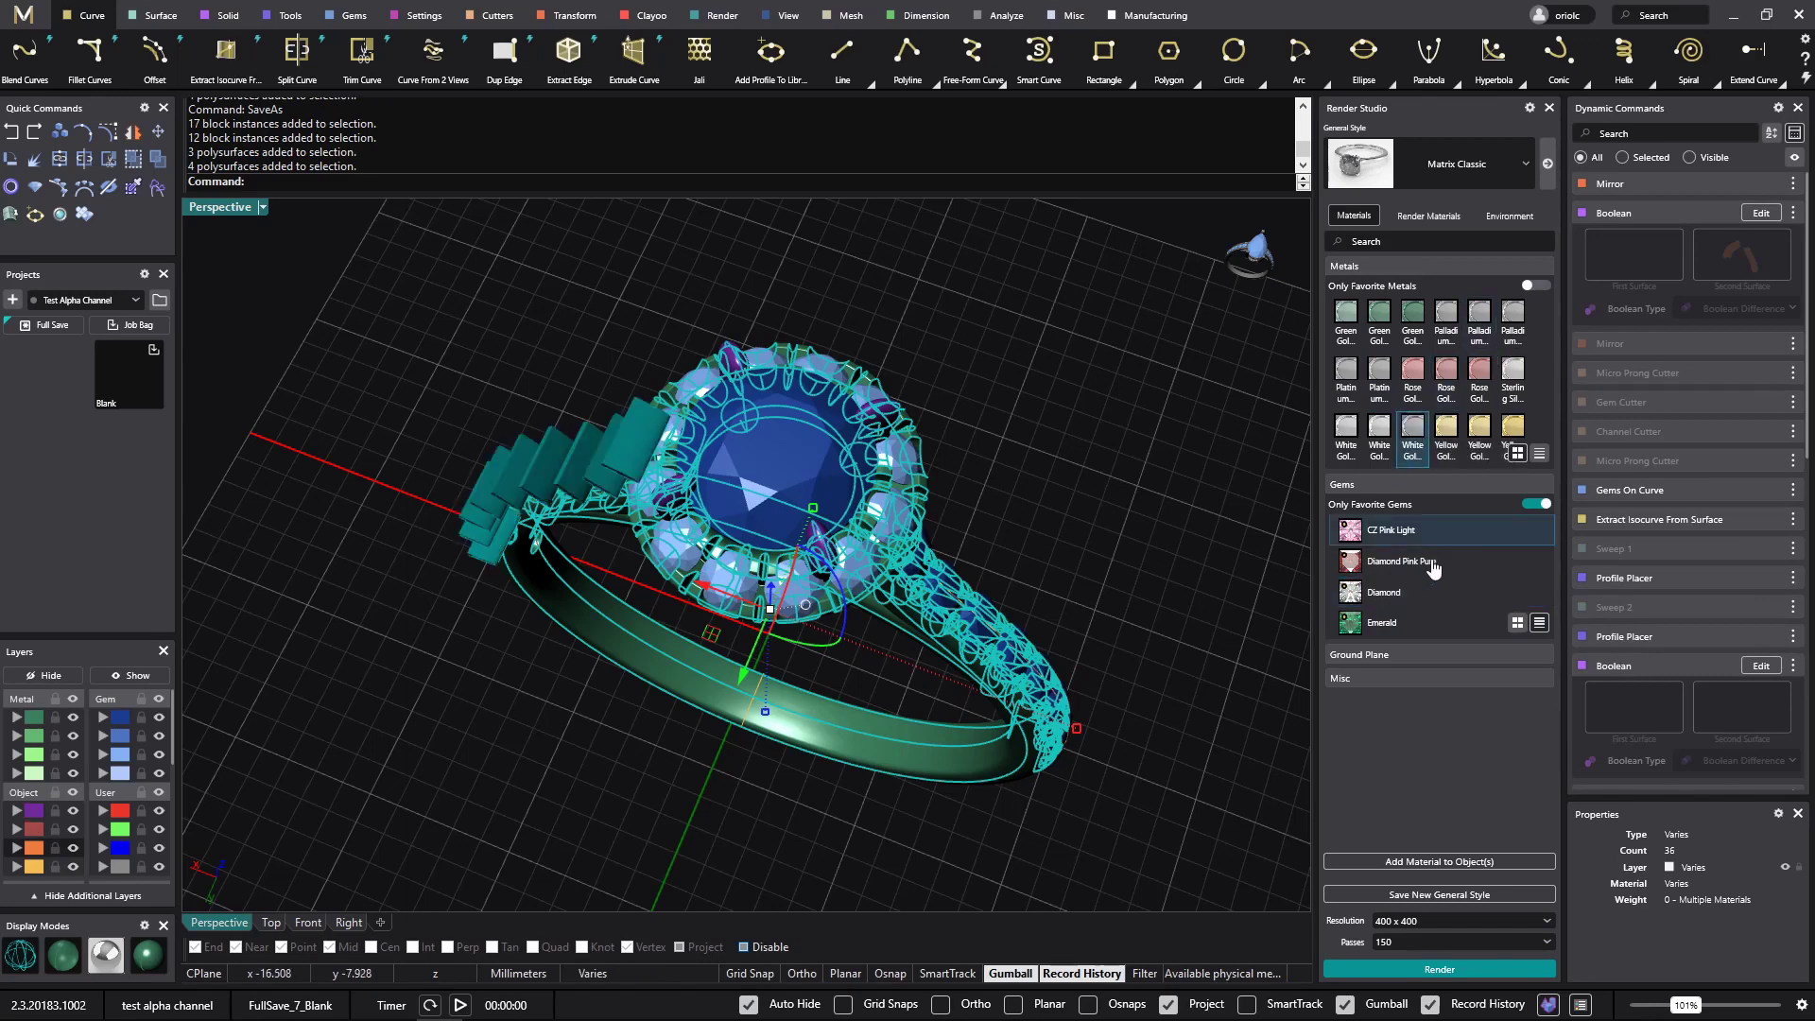
pyautogui.click(1455, 864)
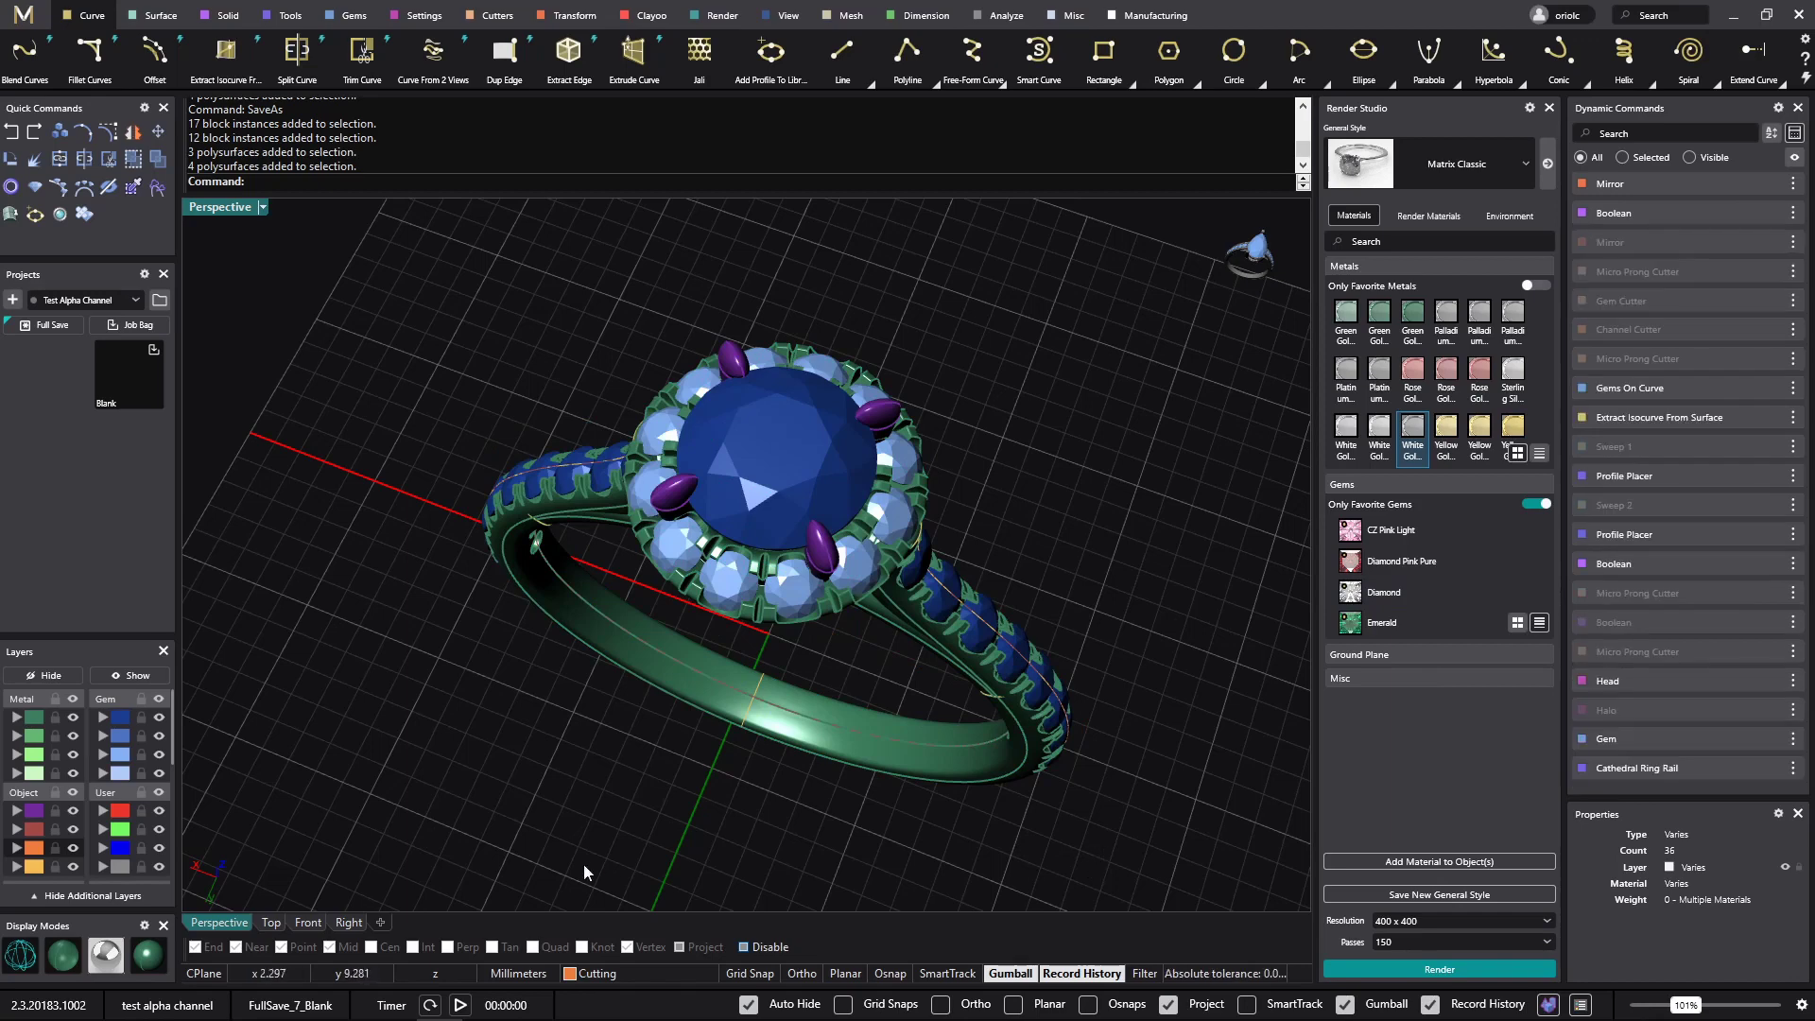
# - Hide the ring metal and purple prong layers, and store the gems-only model as a full save
pyautogui.click(146, 949)
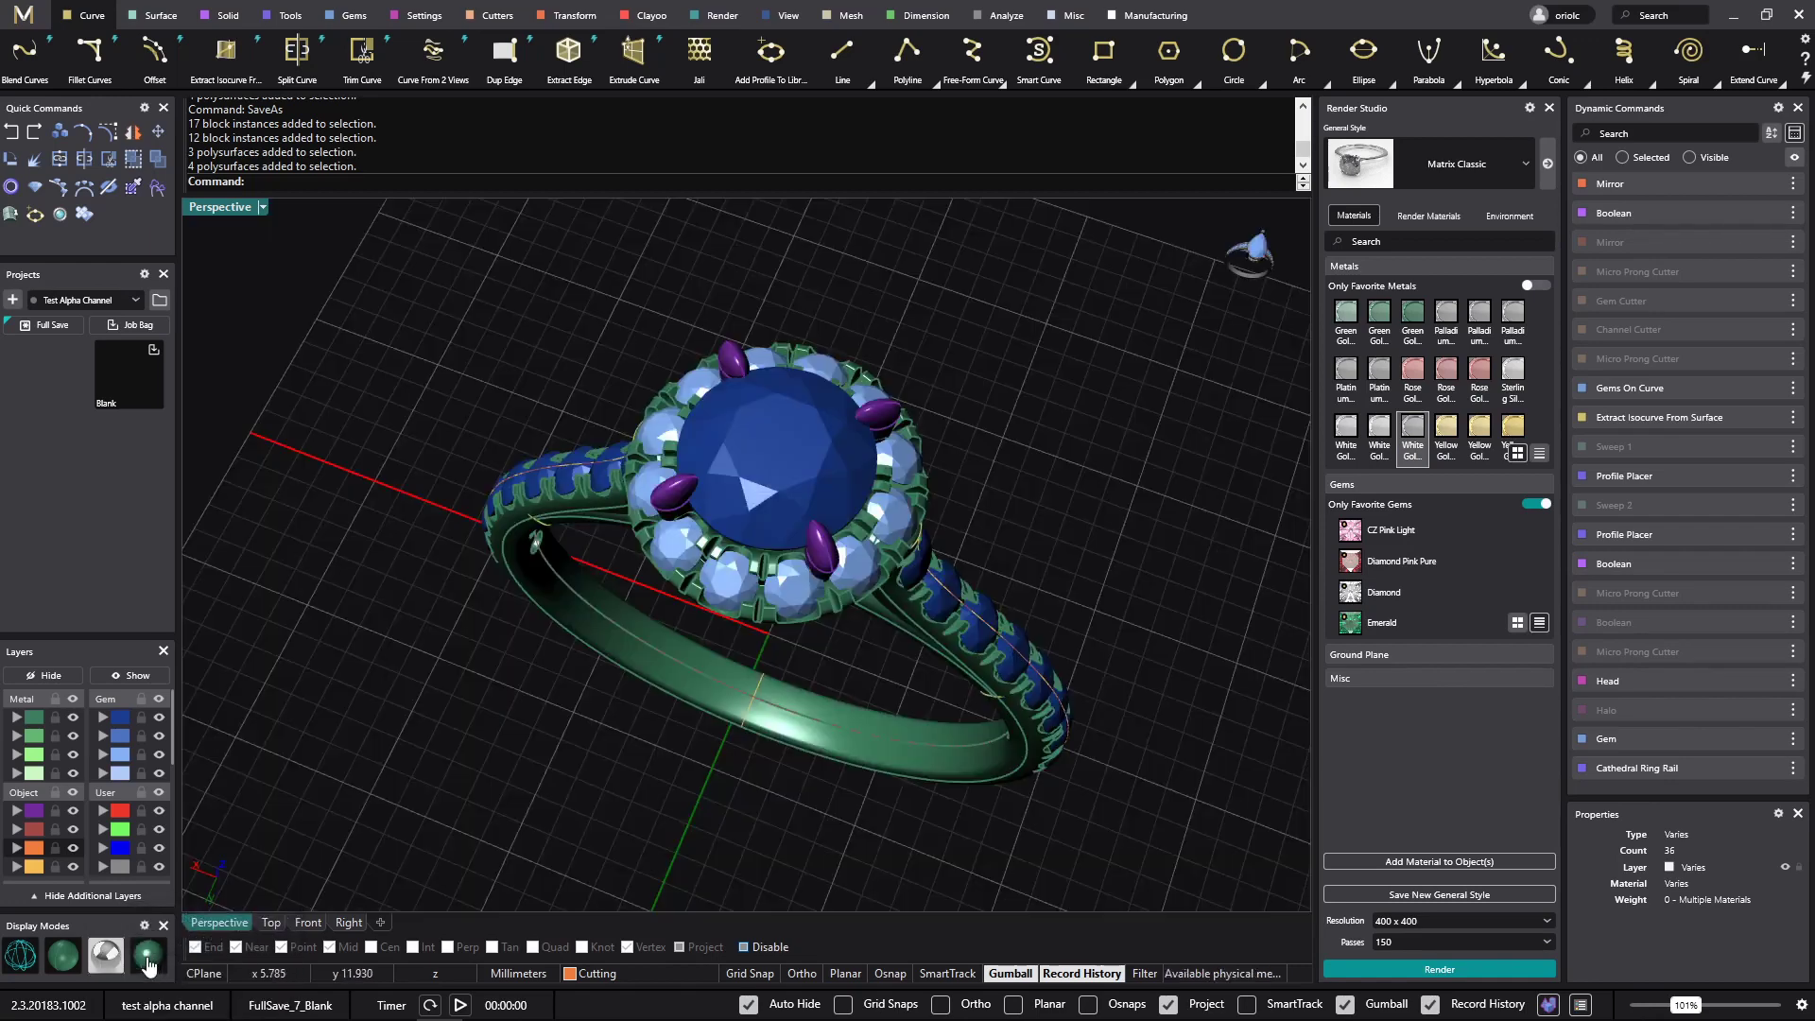
pyautogui.click(102, 956)
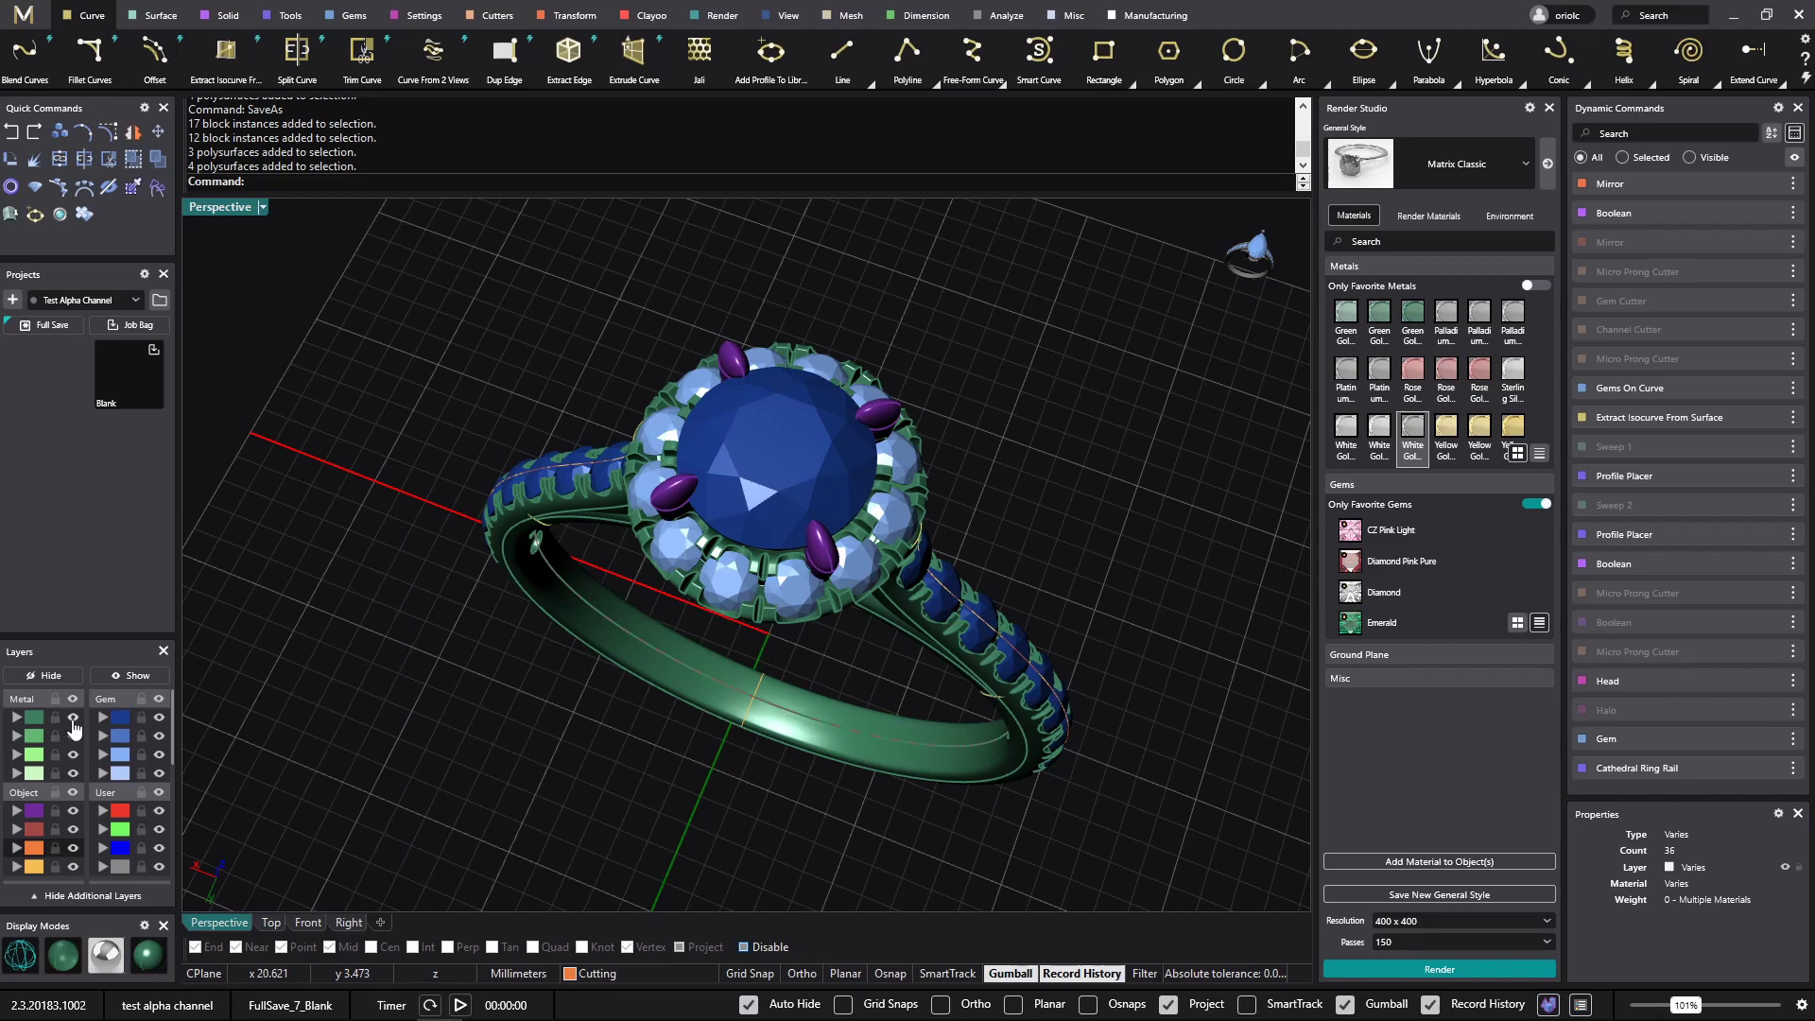
pyautogui.click(73, 717)
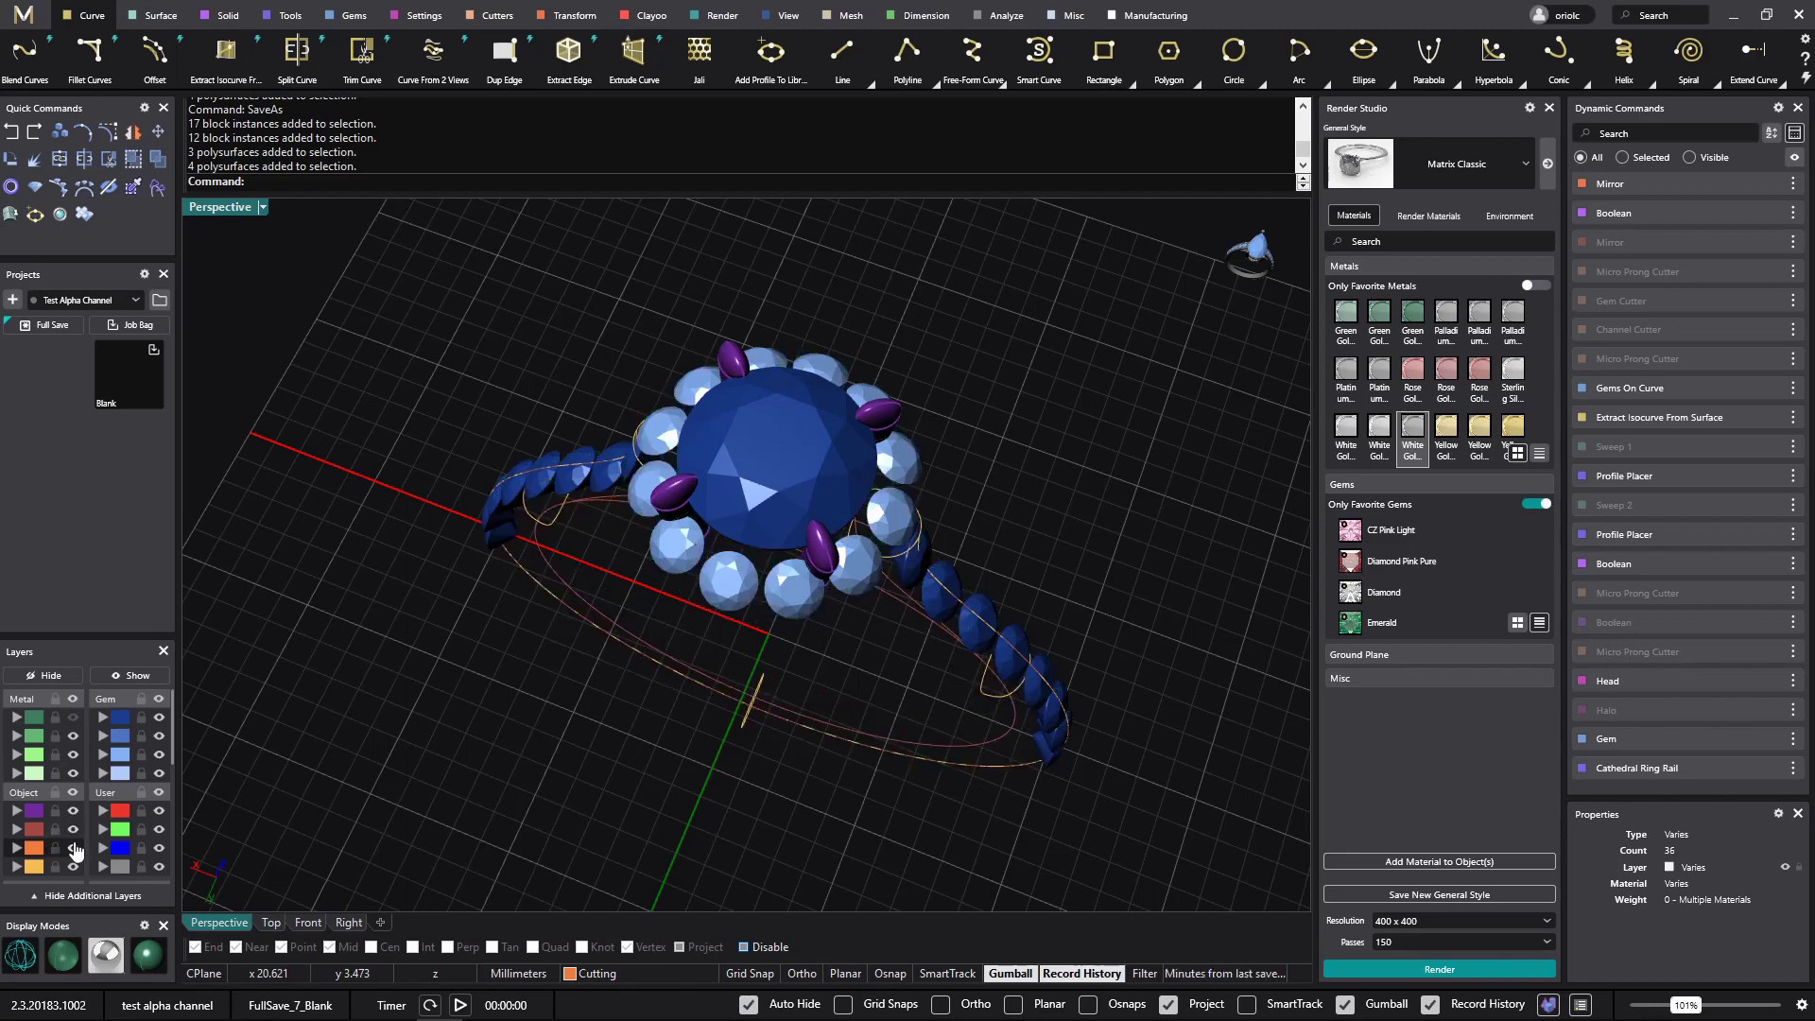
pyautogui.click(73, 810)
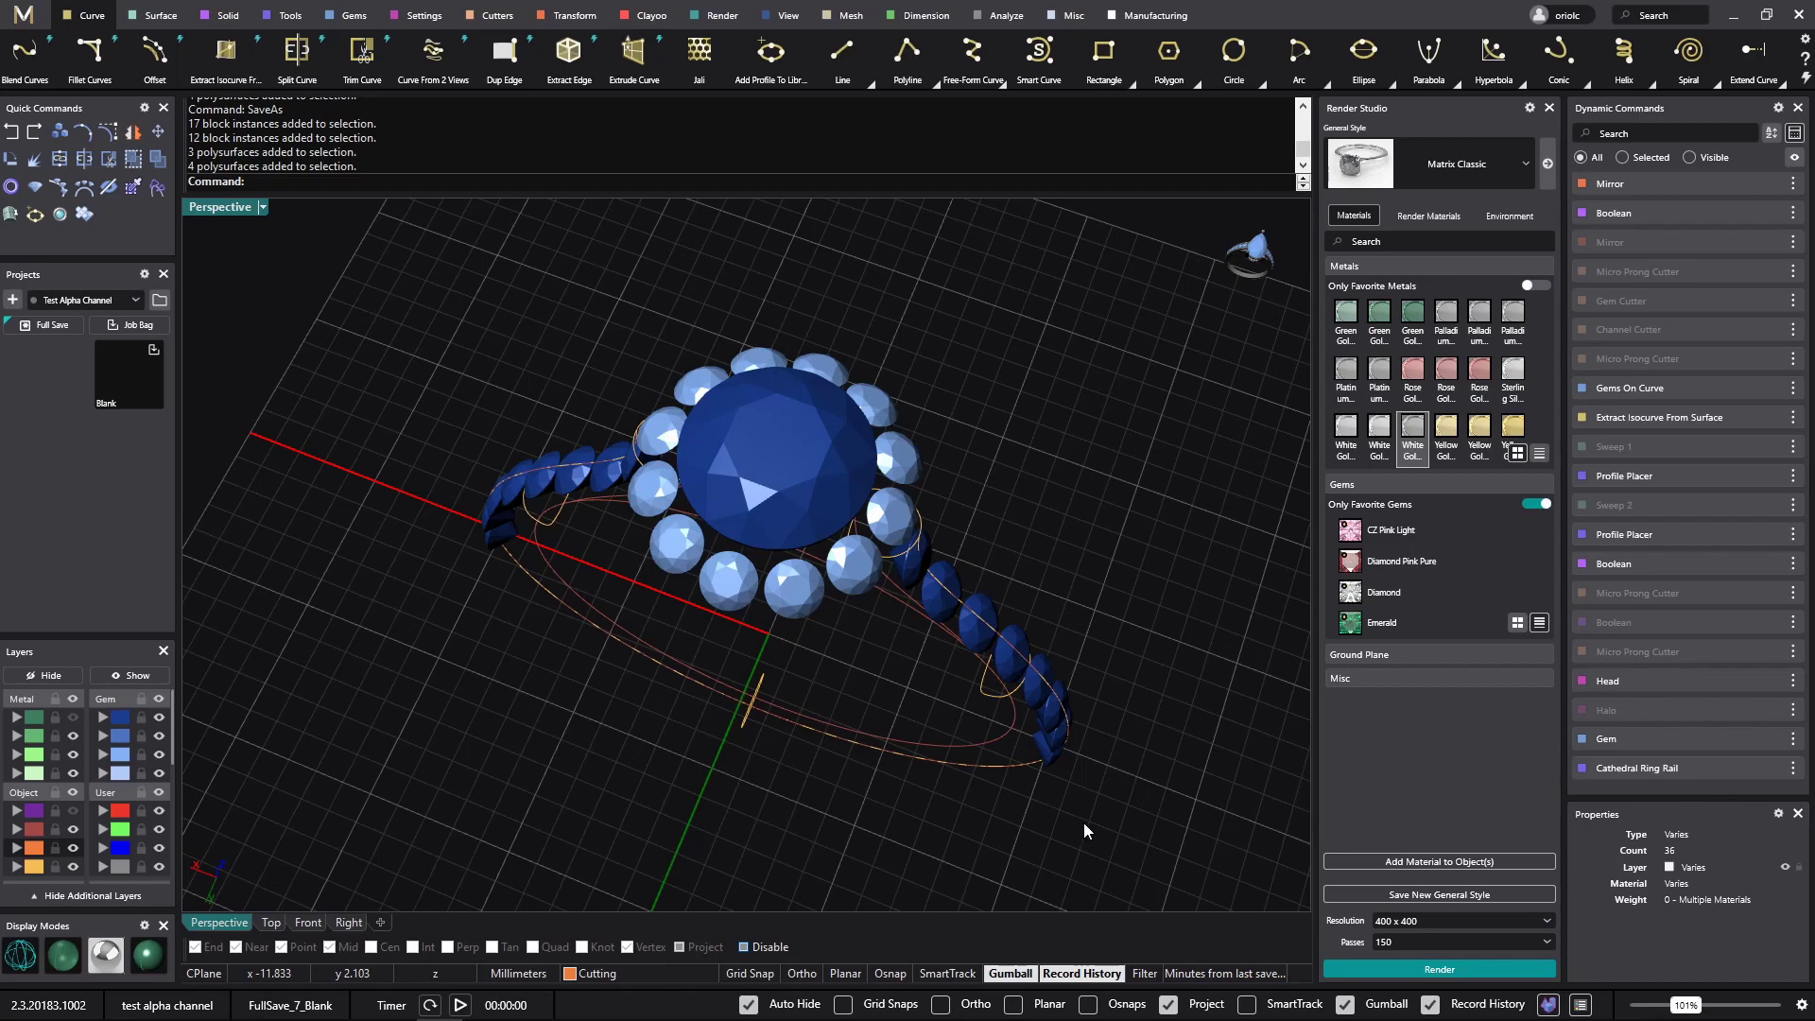
pyautogui.click(53, 330)
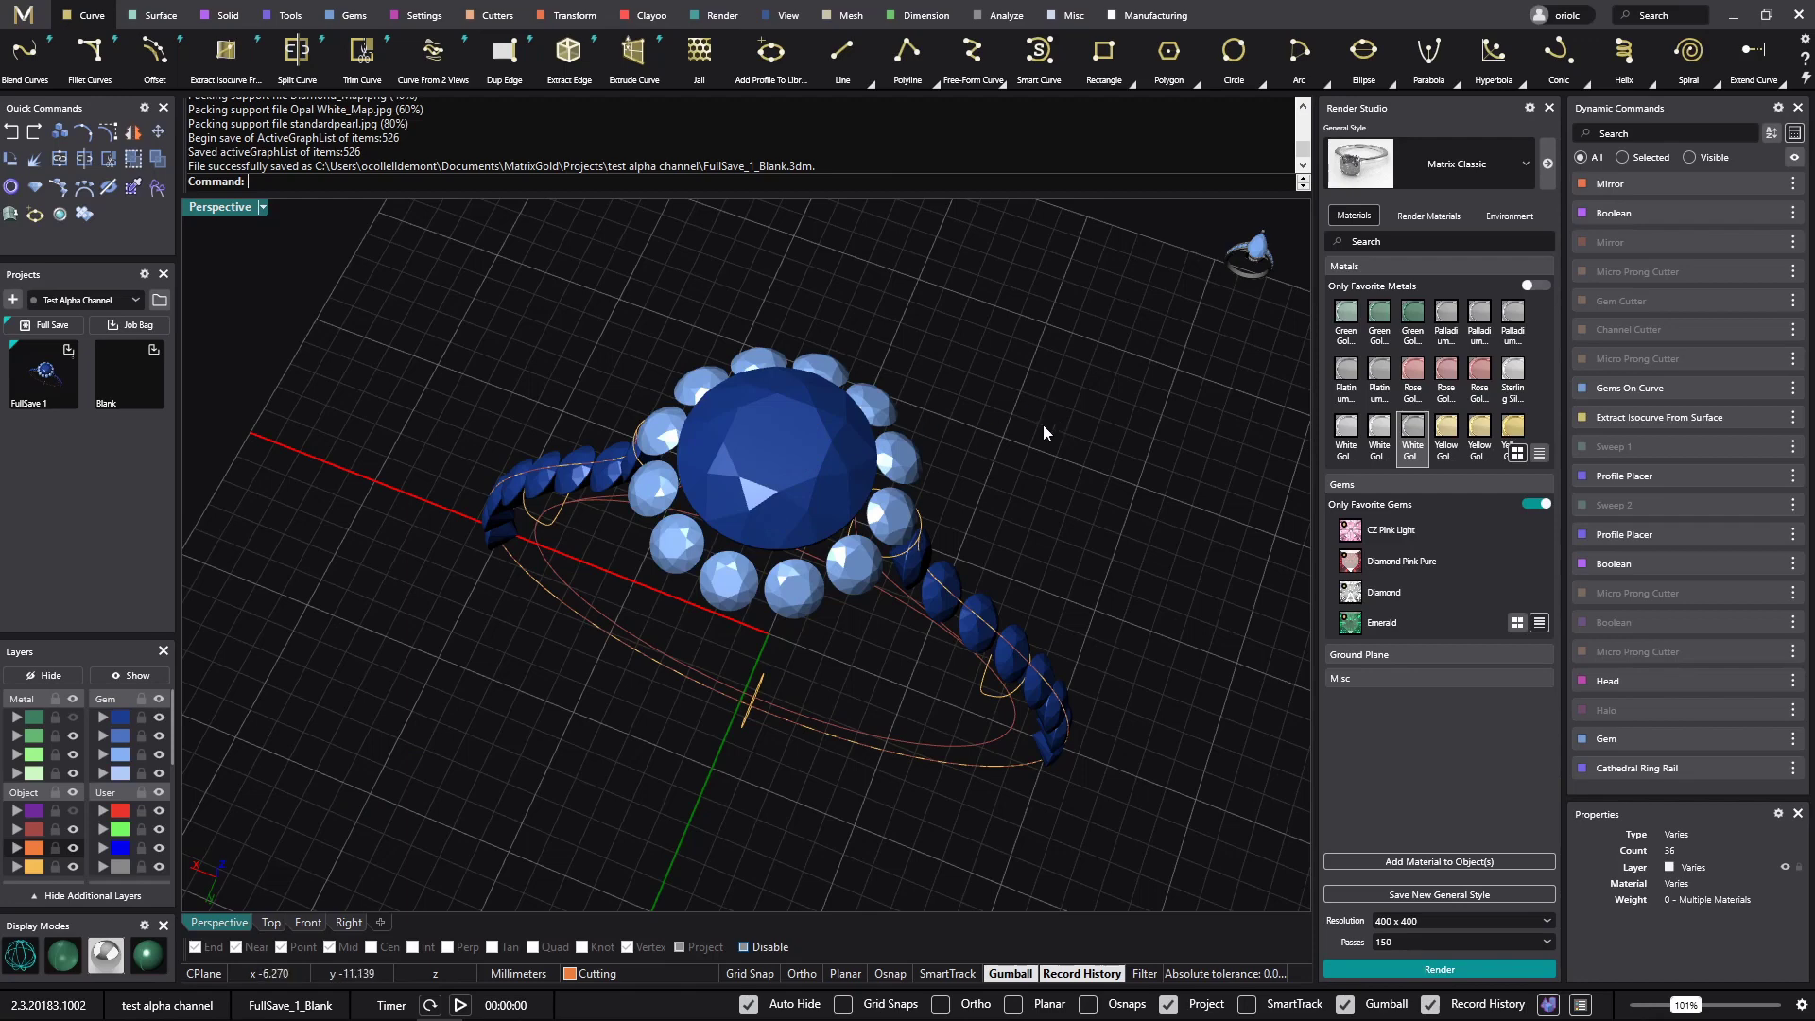
# - Apply the CZ Pink Light material to the center gem and store this version as a new full save
pyautogui.click(808, 435)
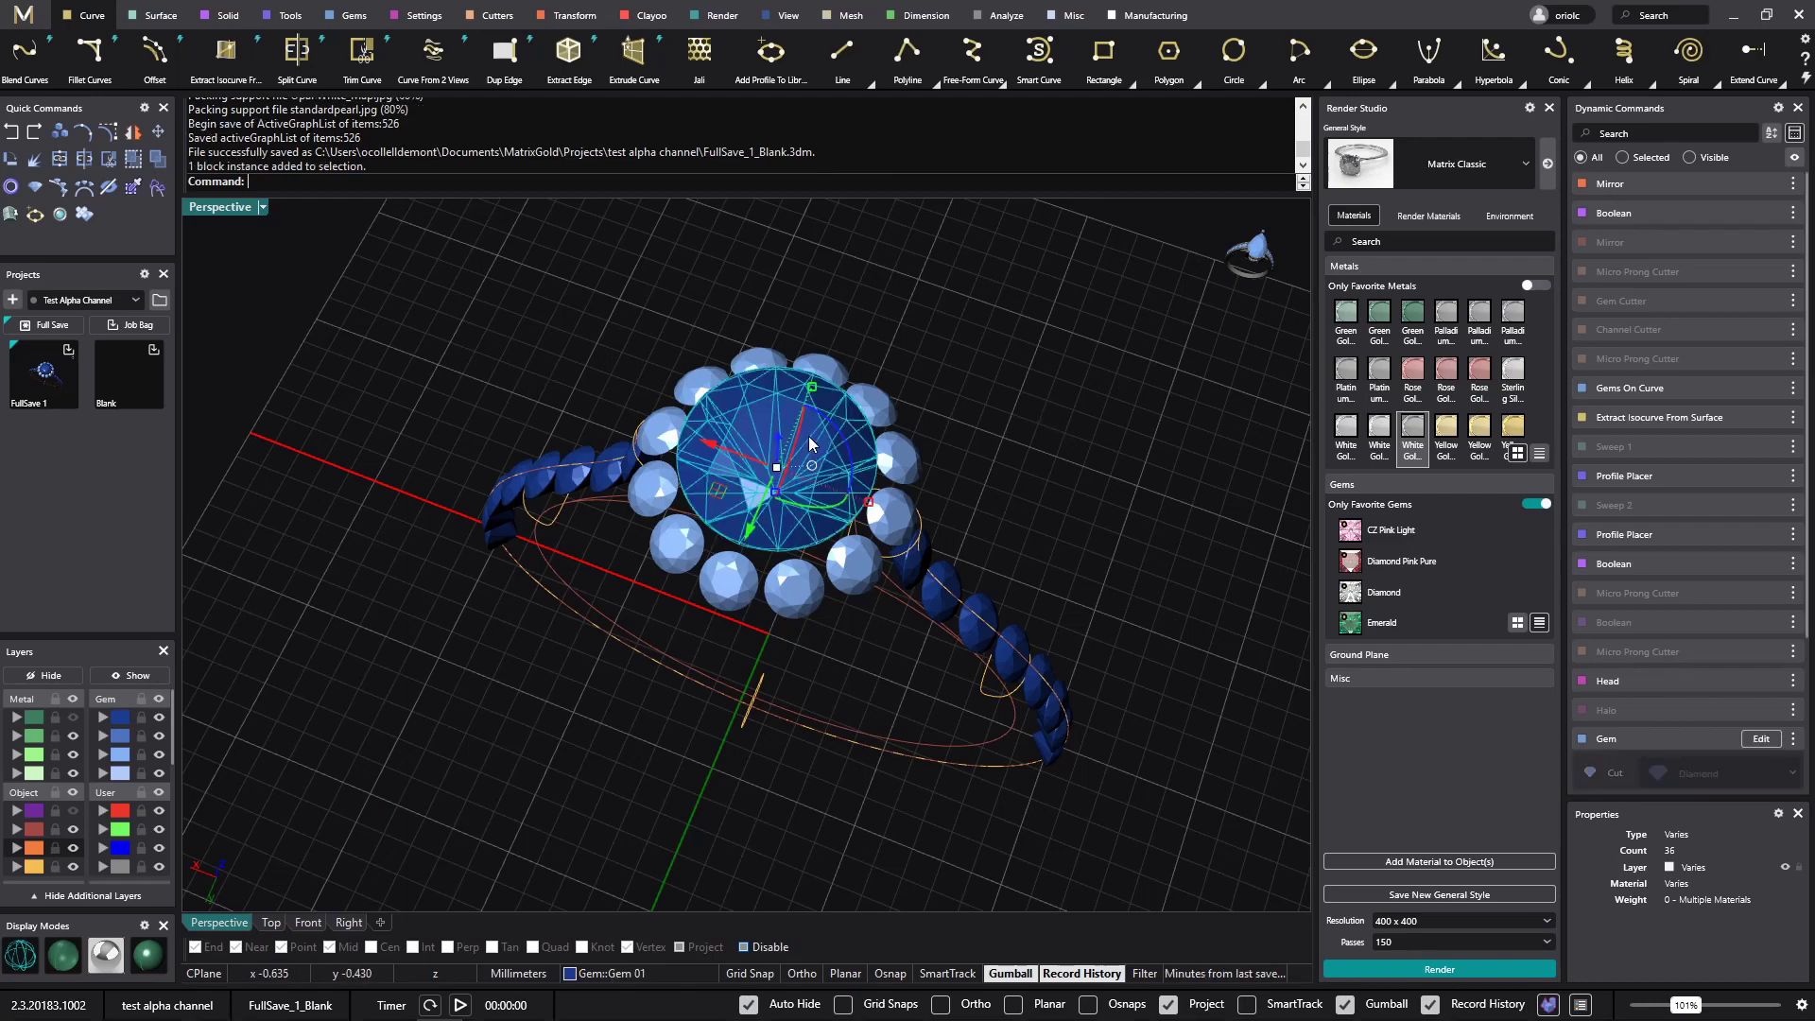
pyautogui.click(1382, 541)
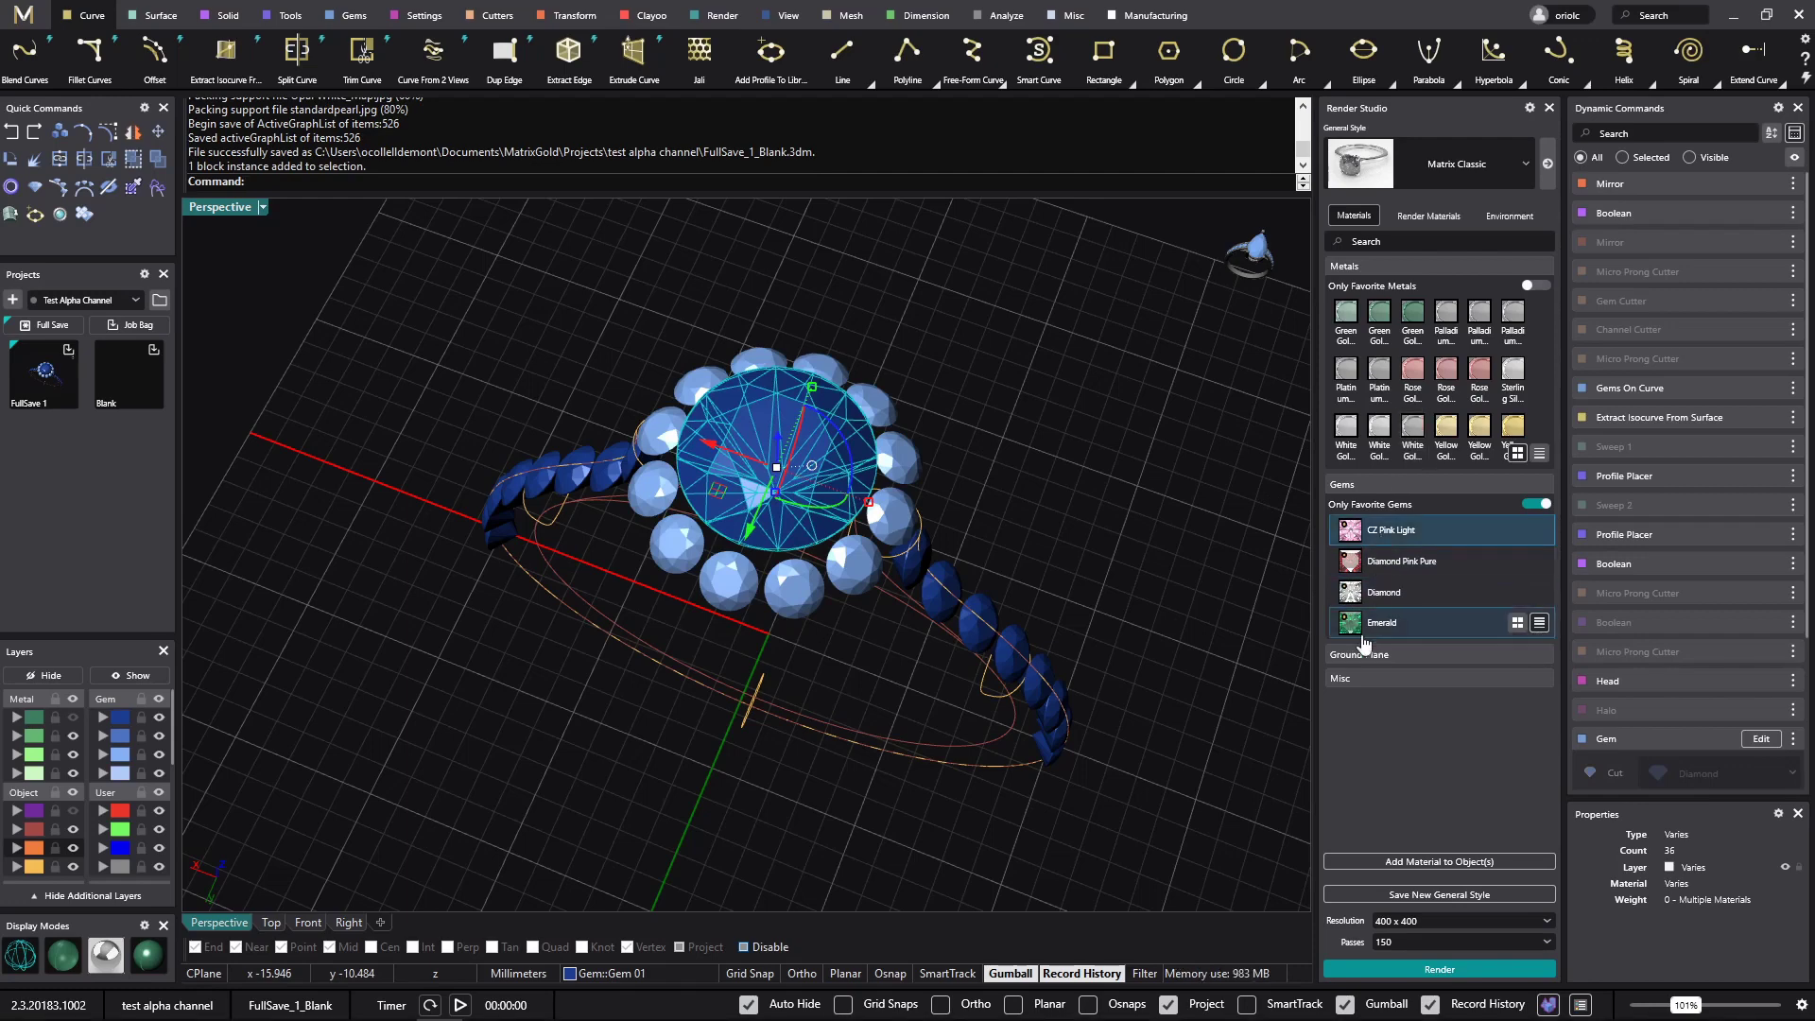
pyautogui.click(1438, 861)
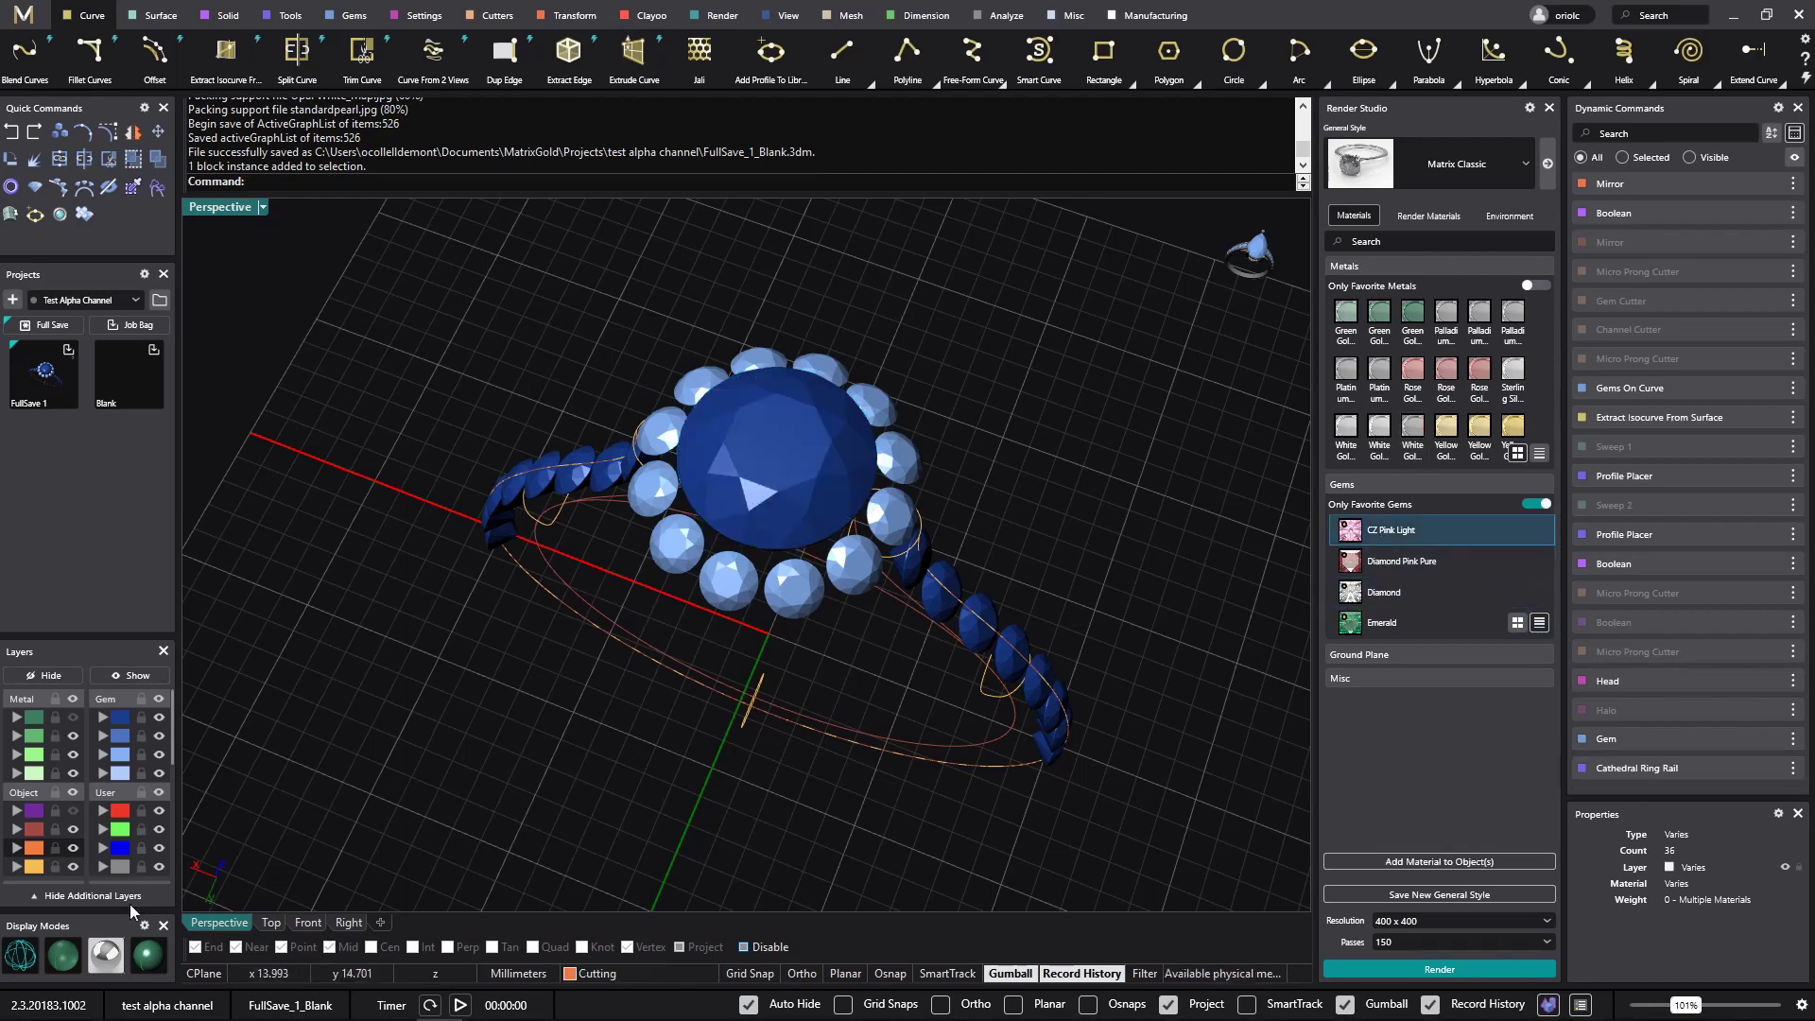
pyautogui.click(105, 955)
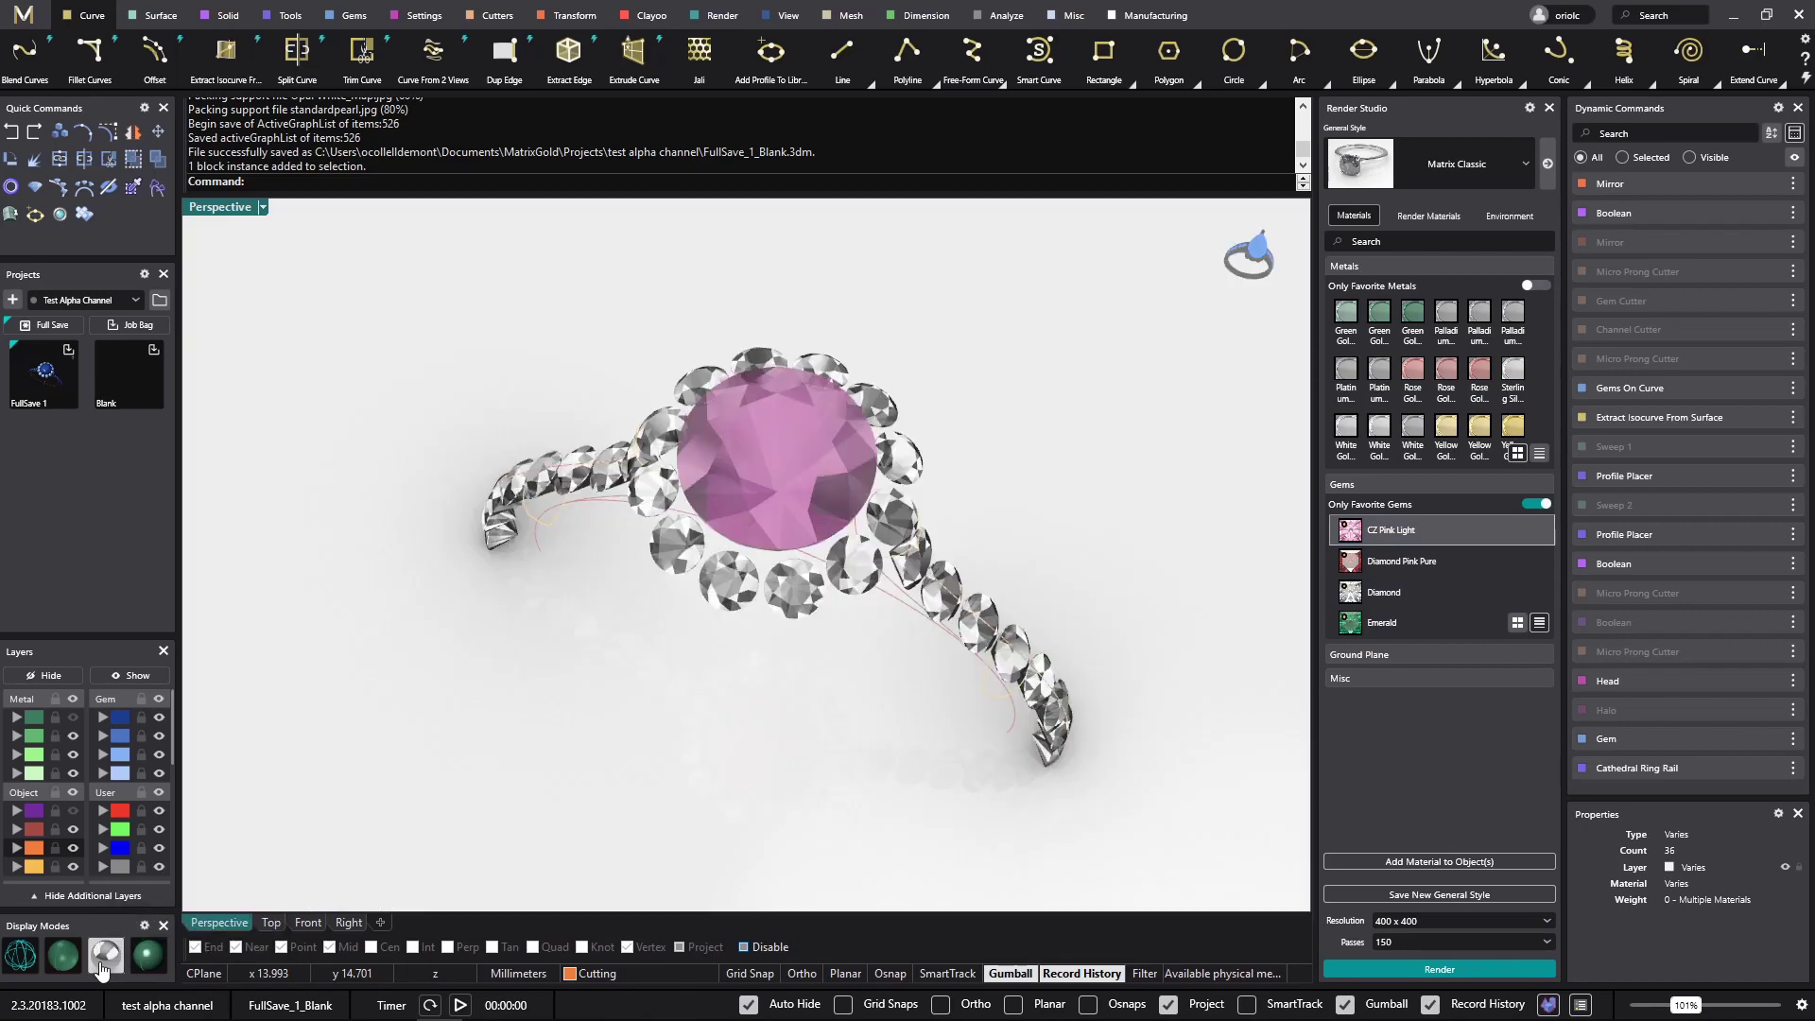
pyautogui.click(145, 956)
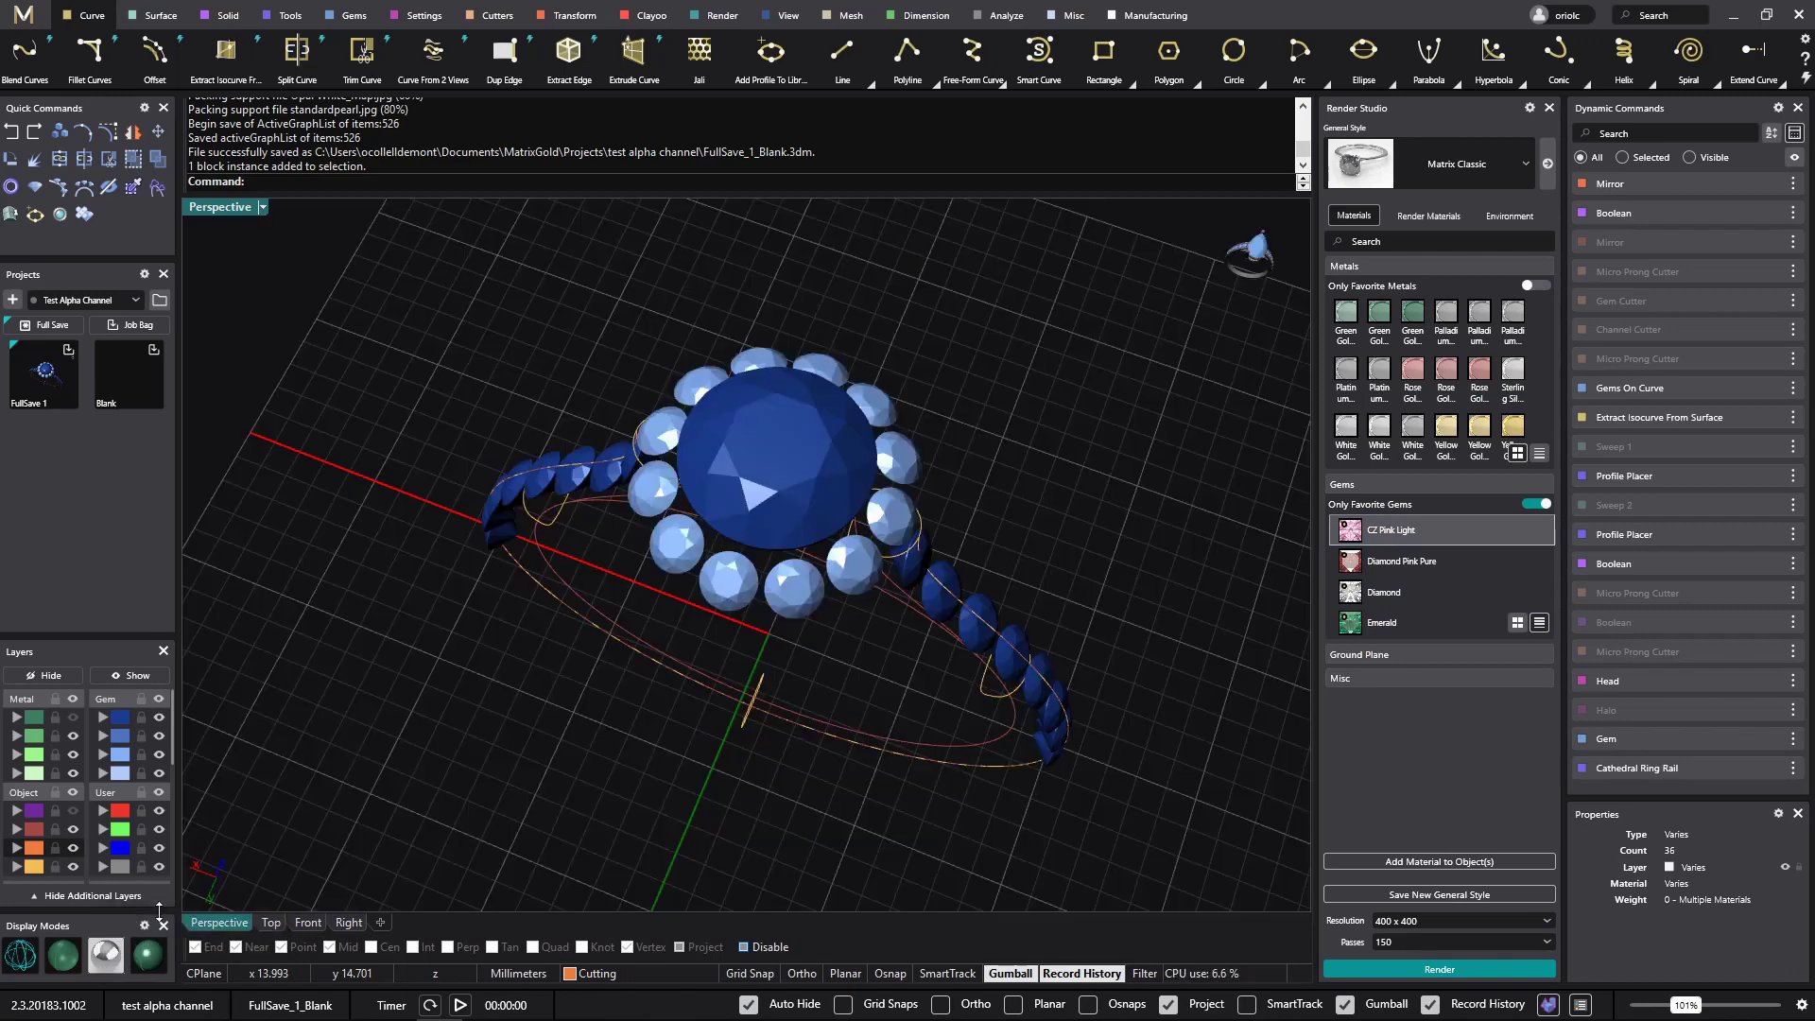
pyautogui.click(52, 326)
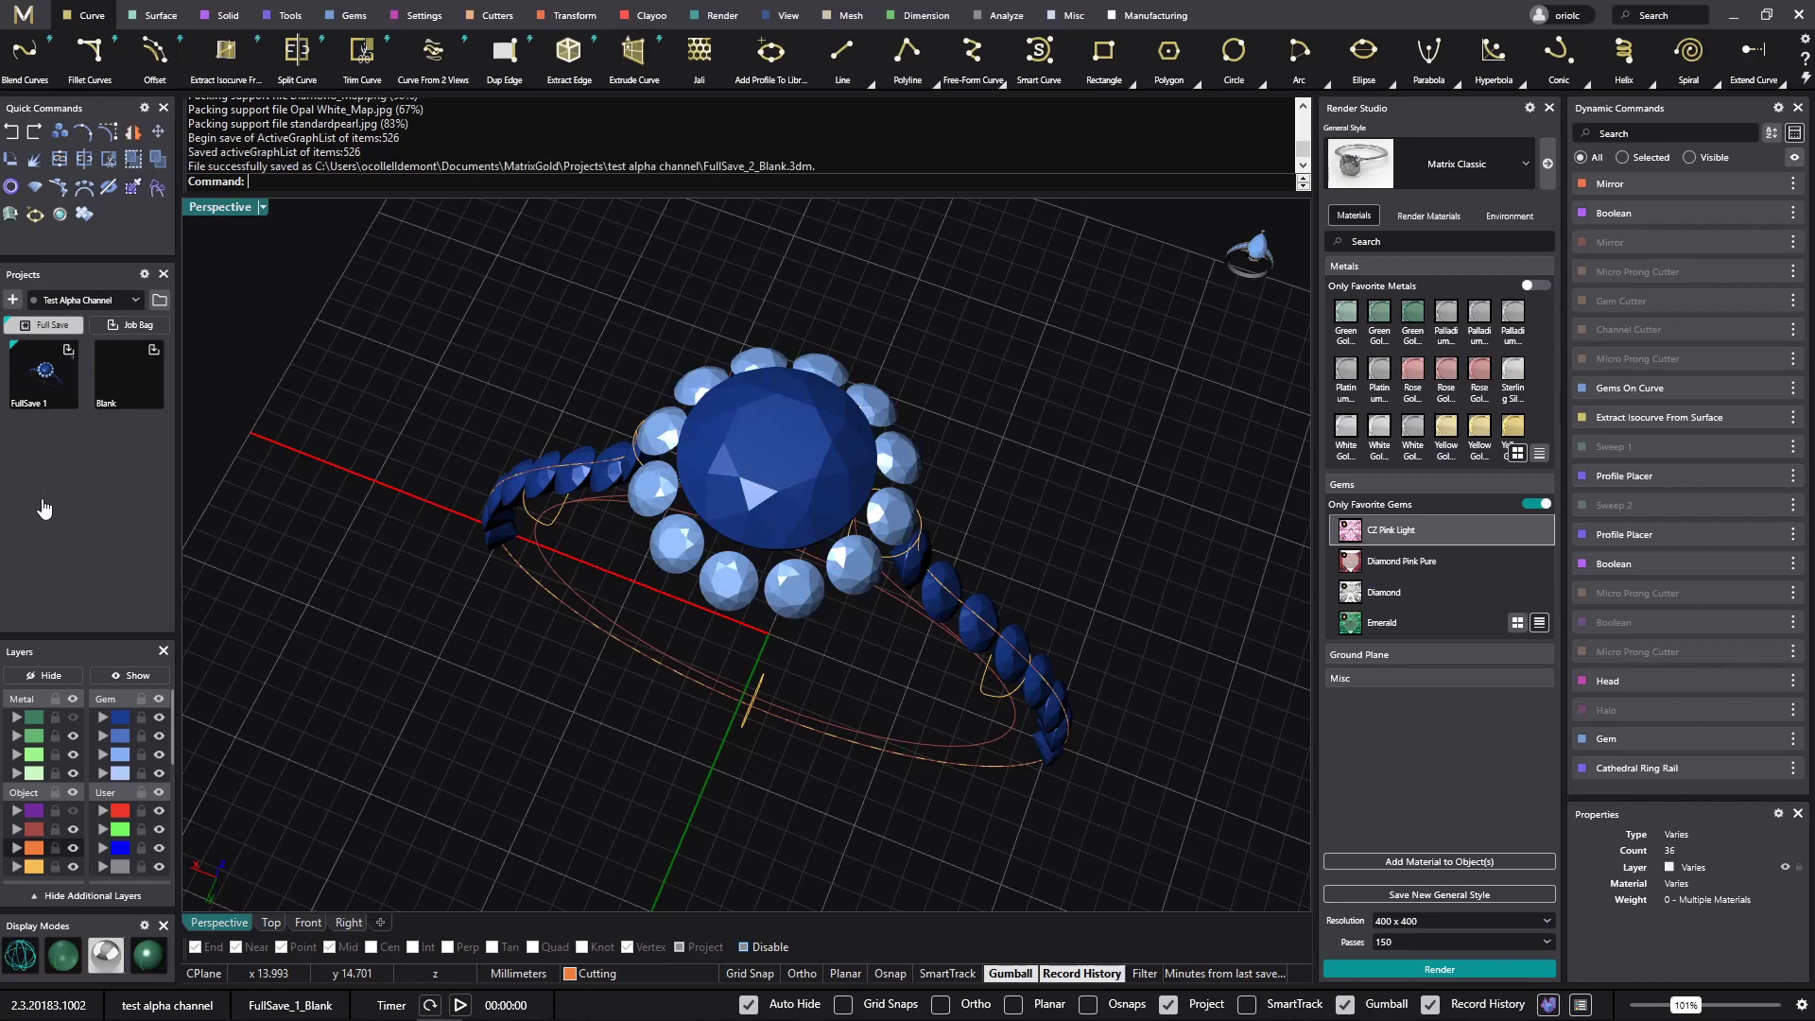
# - Rename the first full save, FullSave 1, to "all diamonds"
pyautogui.rightClick(42, 392)
pyautogui.click(116, 456)
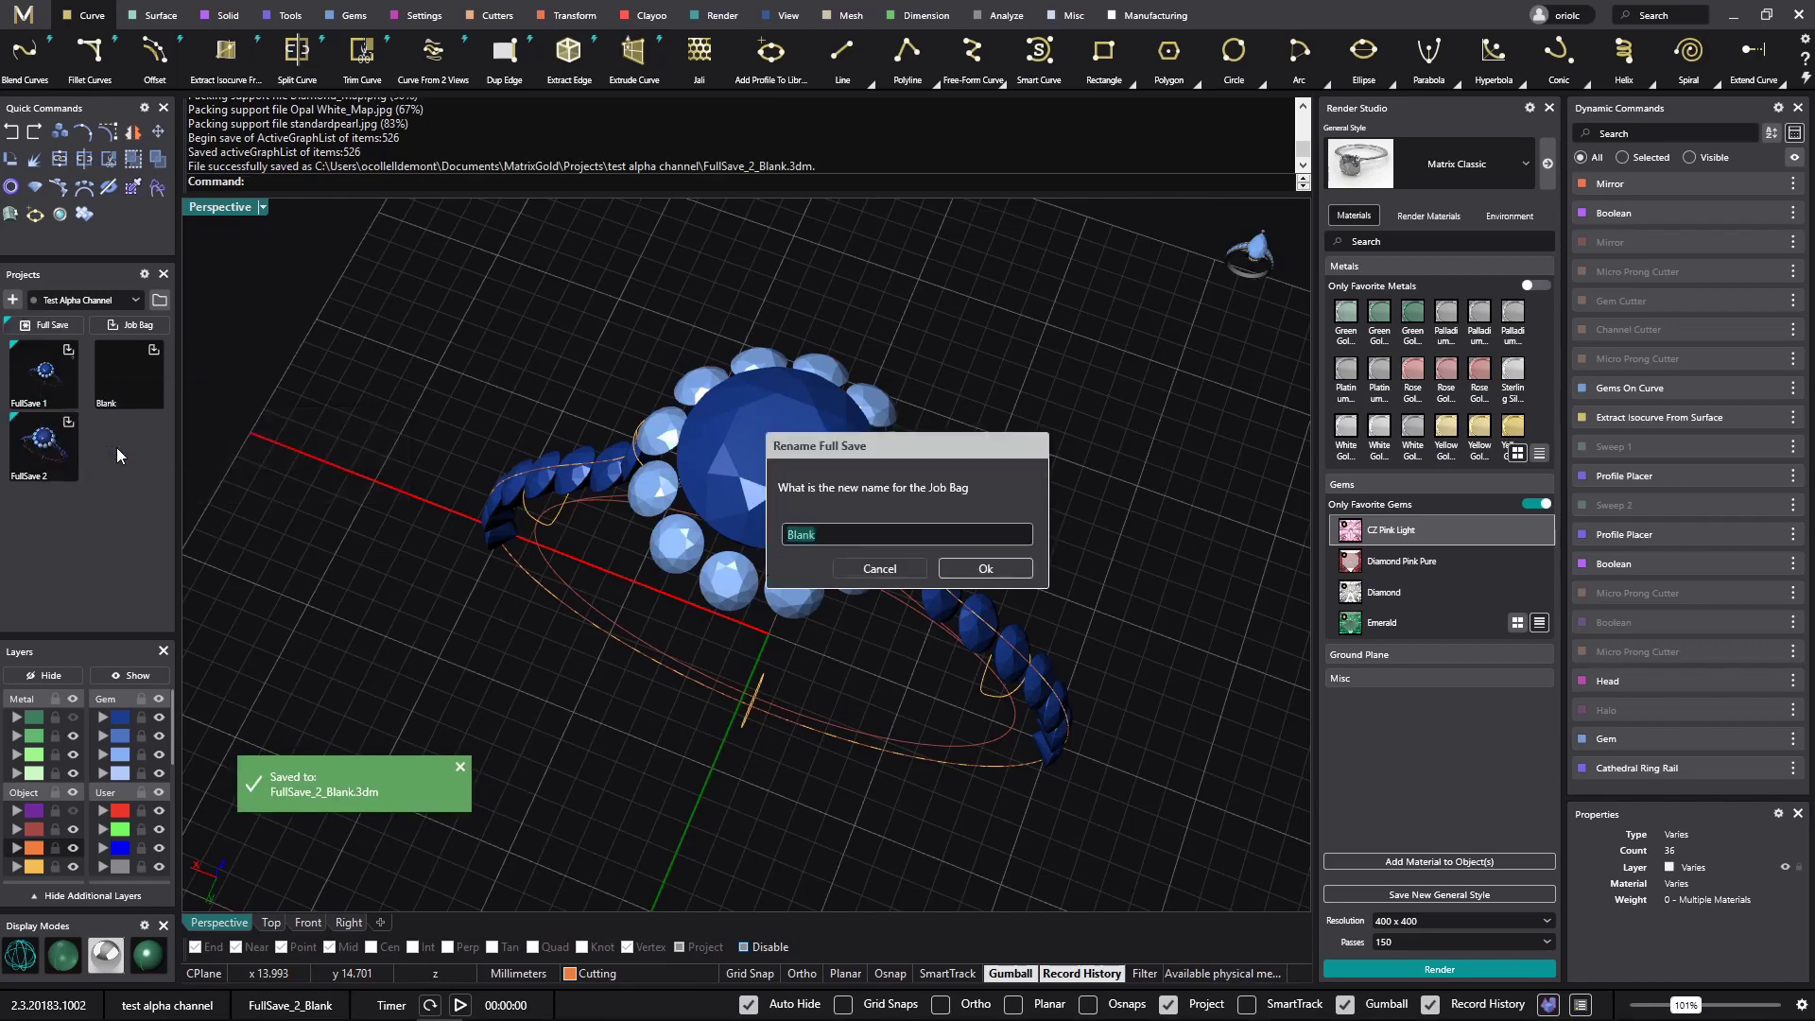
pyautogui.write('all diamonds')
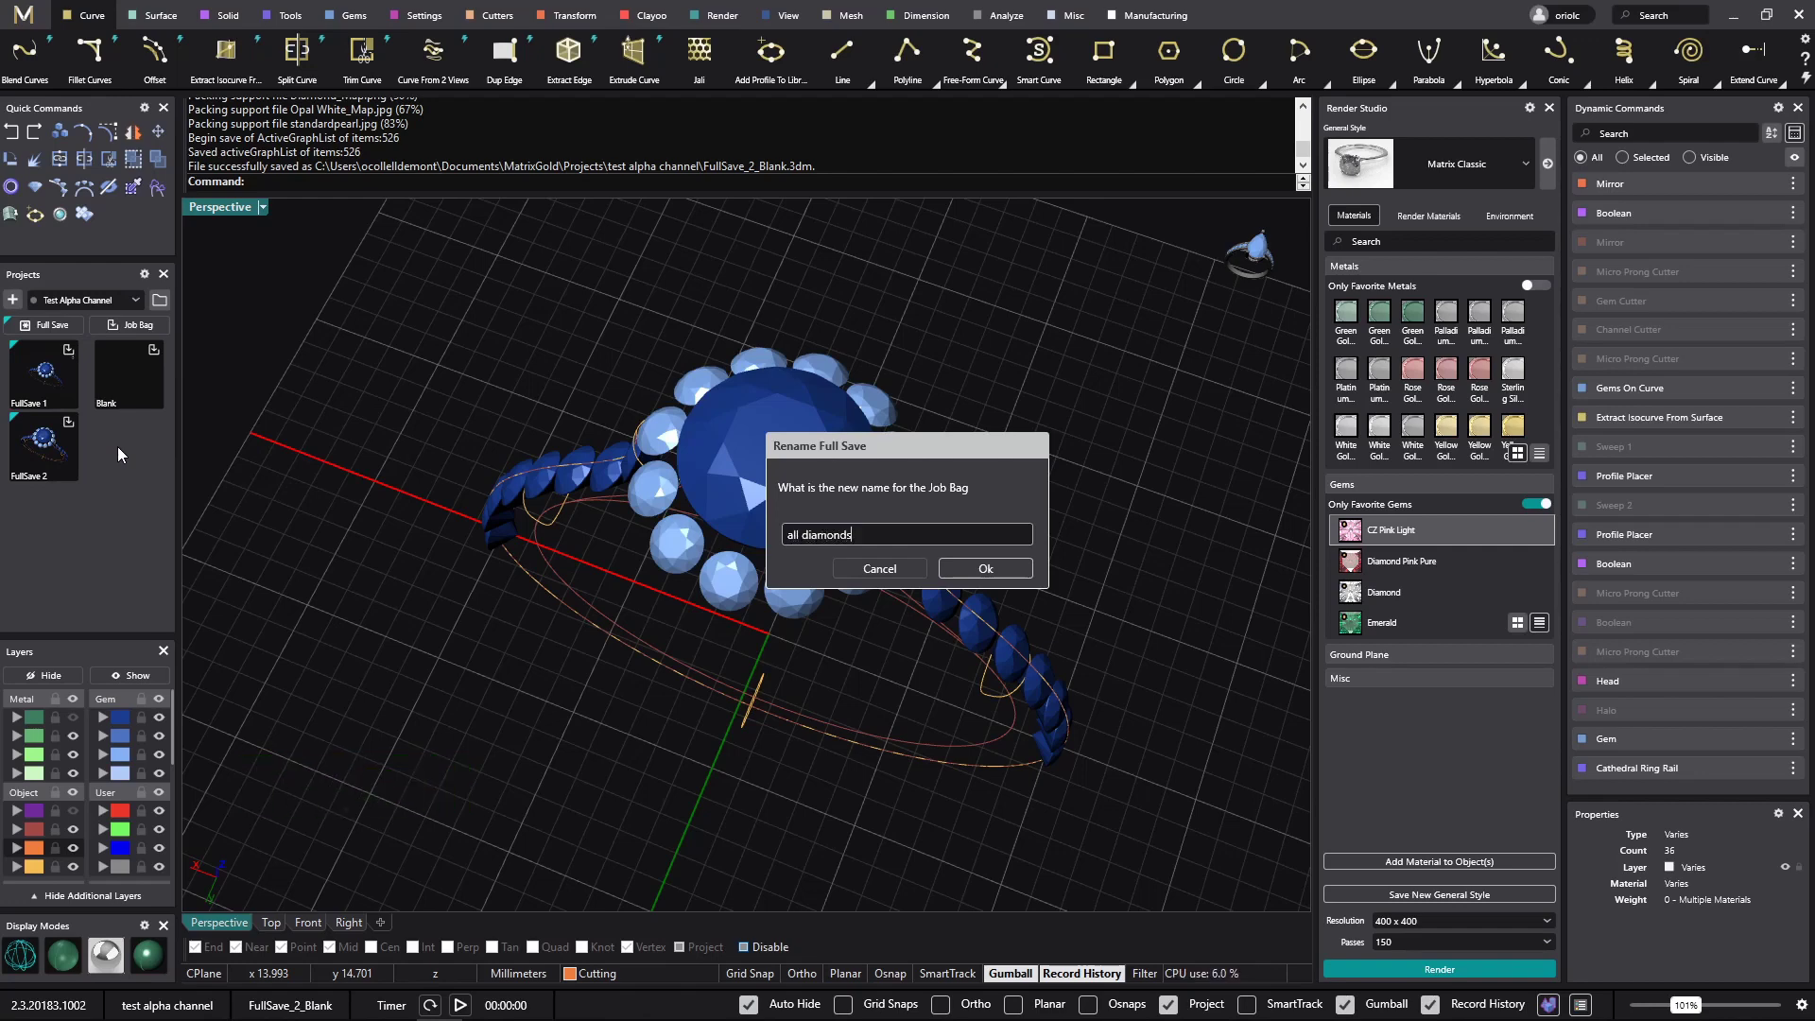
pyautogui.click(973, 566)
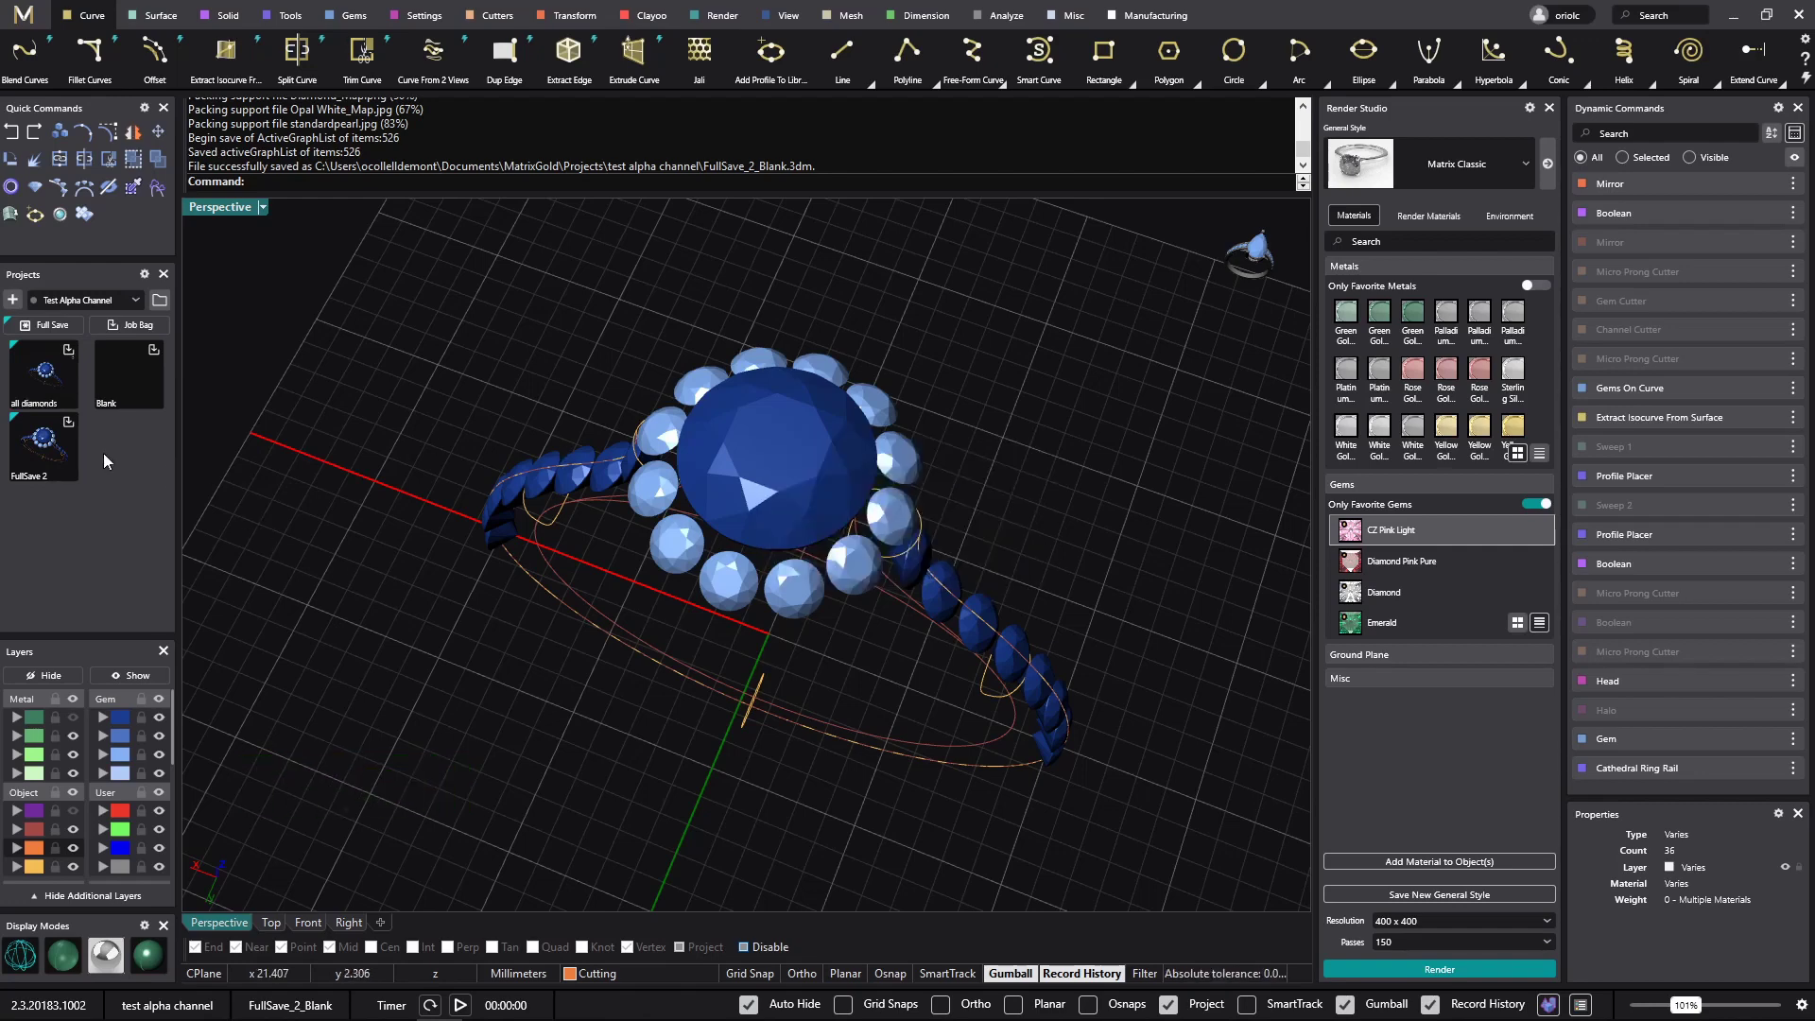
# - Rename the second full save, FullSave 2, to "rose center"
pyautogui.rightClick(33, 458)
pyautogui.click(97, 521)
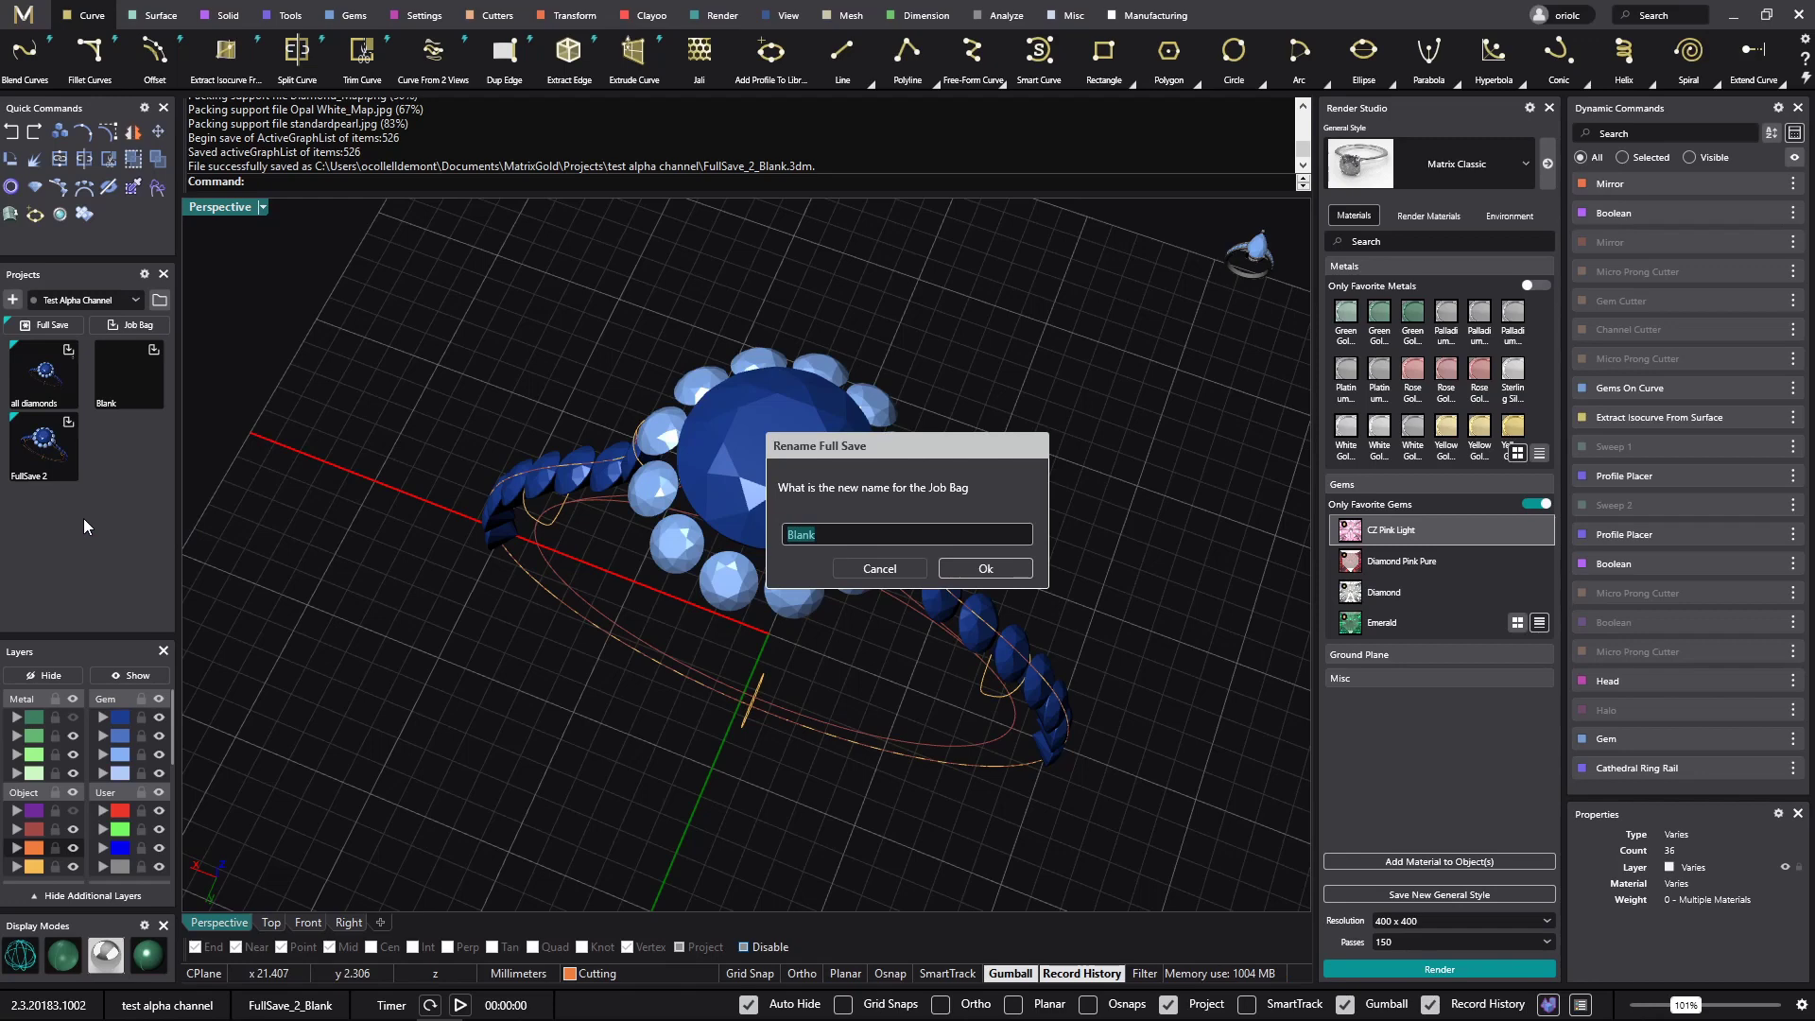
pyautogui.write('rose center')
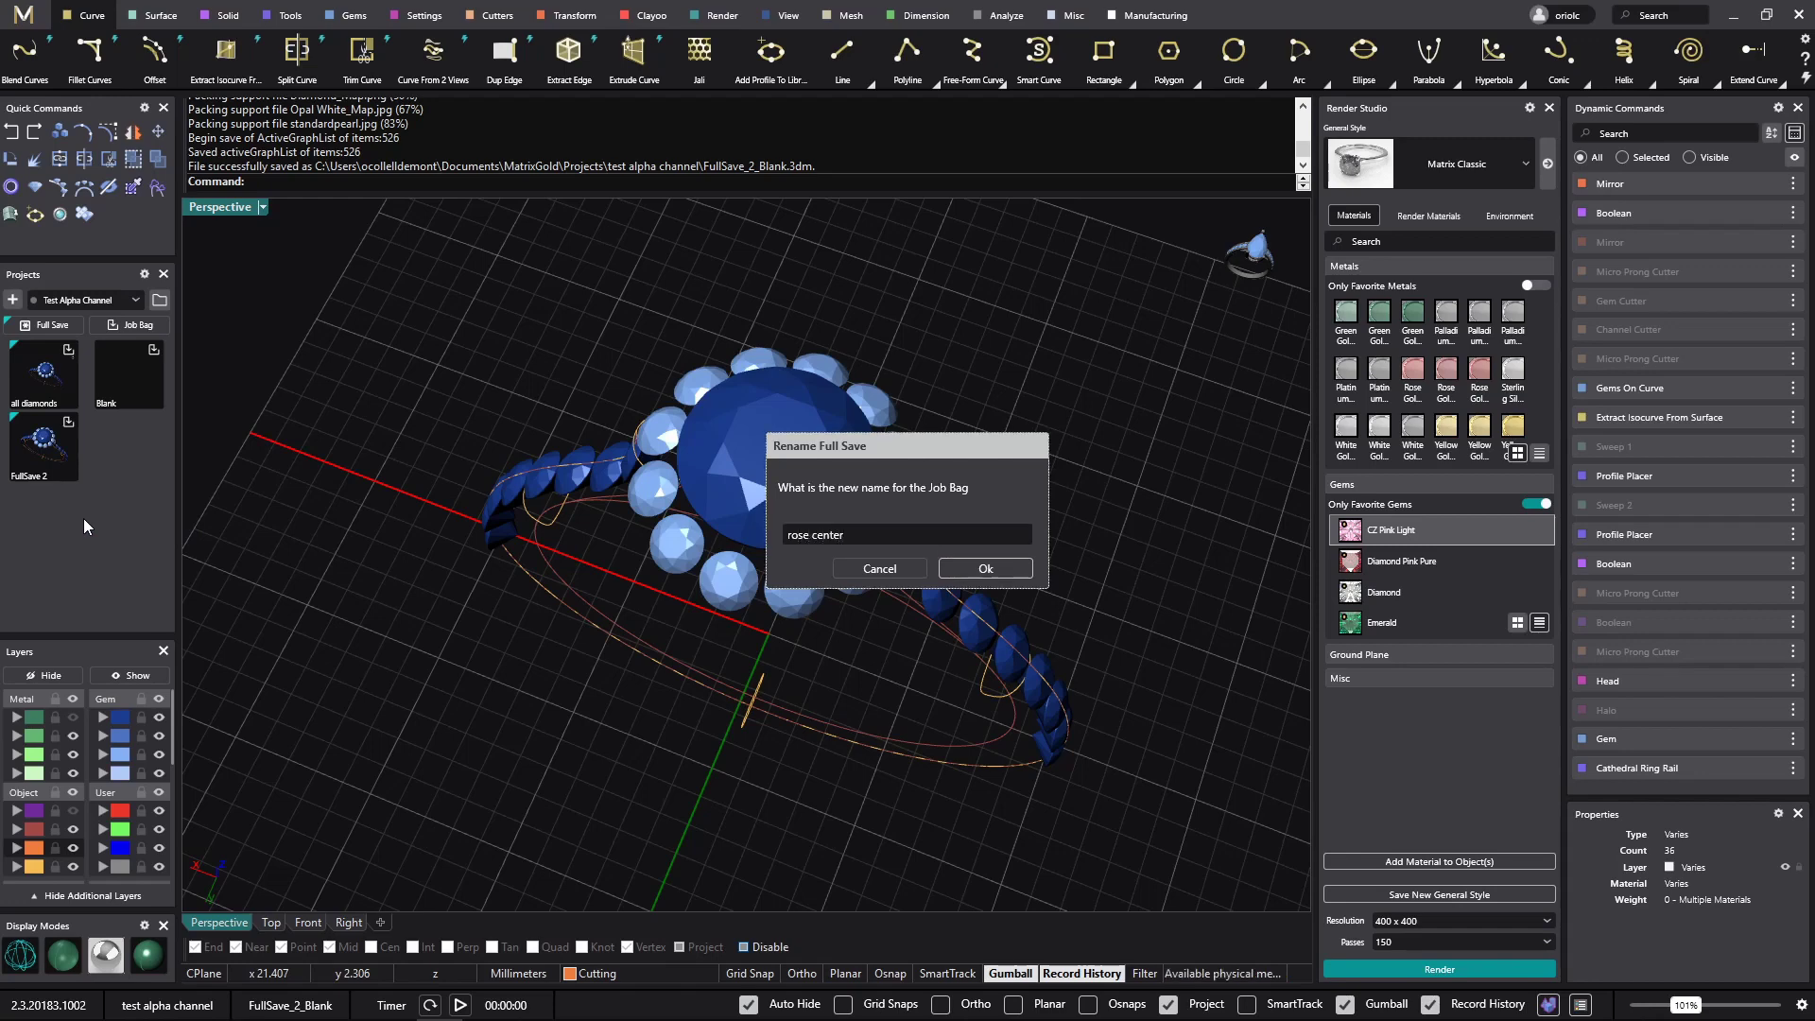
pyautogui.press('Return')
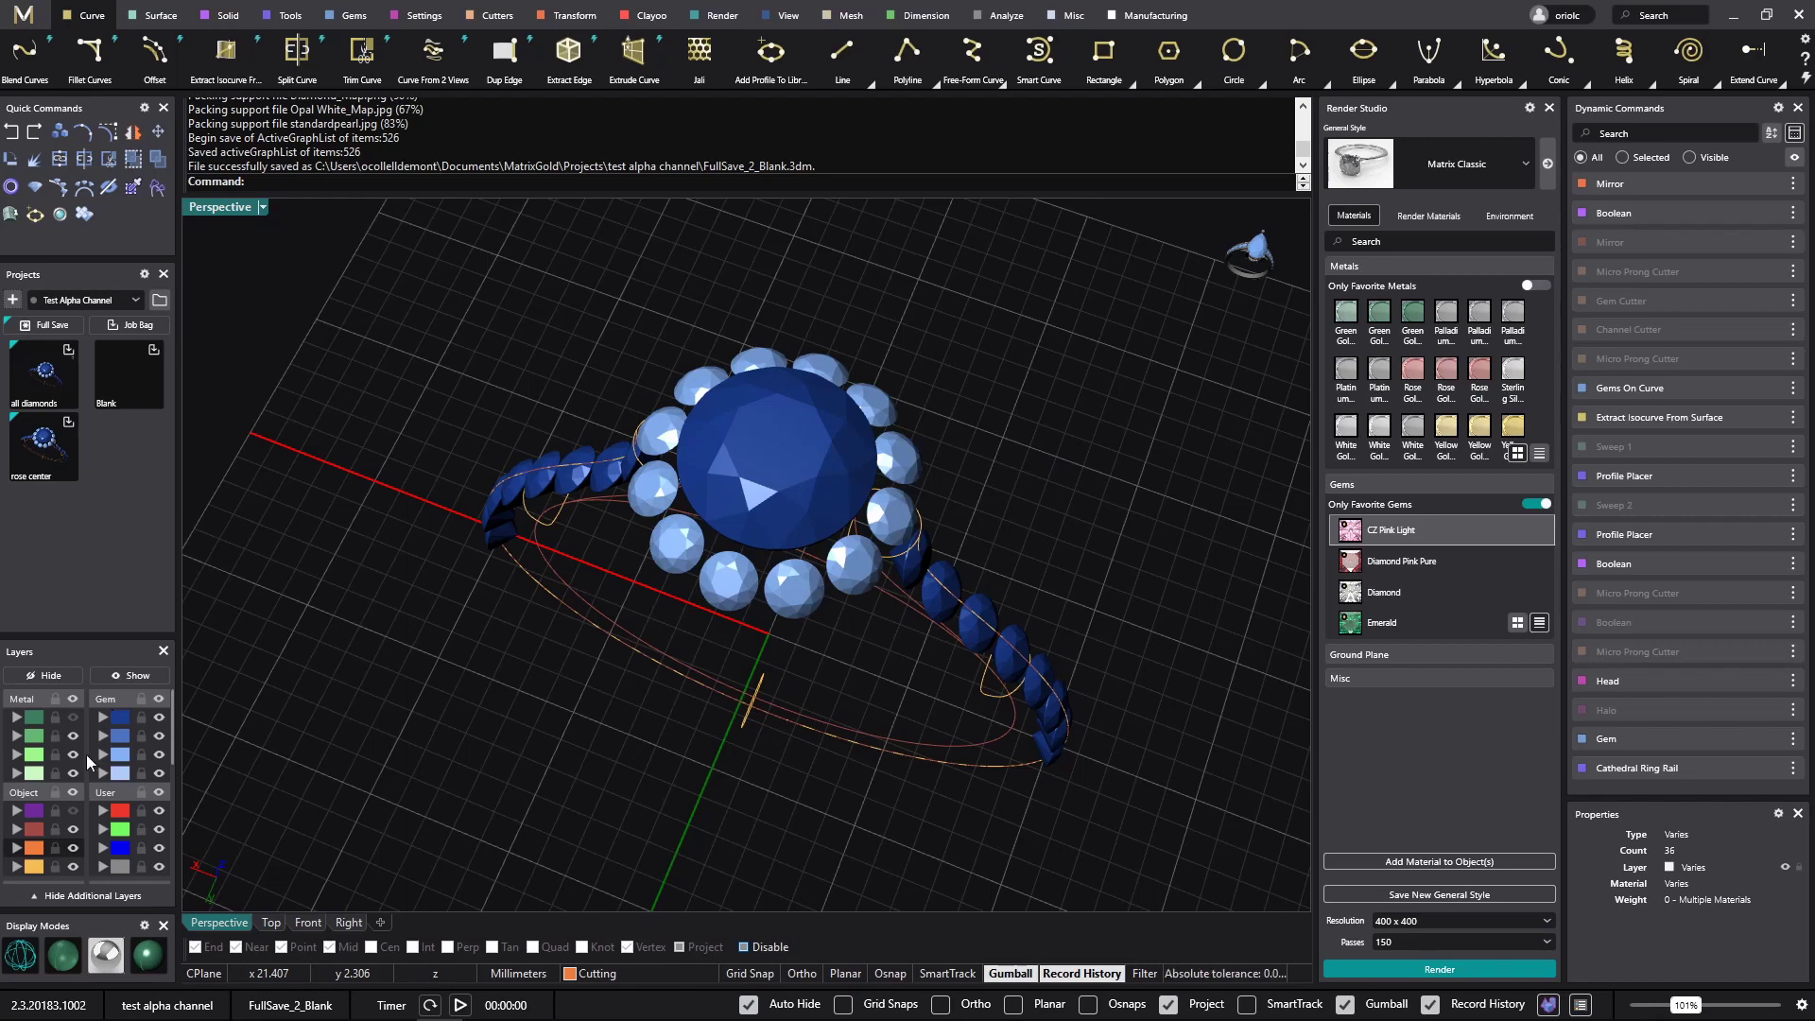
# - Show the ring metal and purple prong layers, and turn off the visibility of the CZ Pink Light and Diamond render materials
pyautogui.click(72, 719)
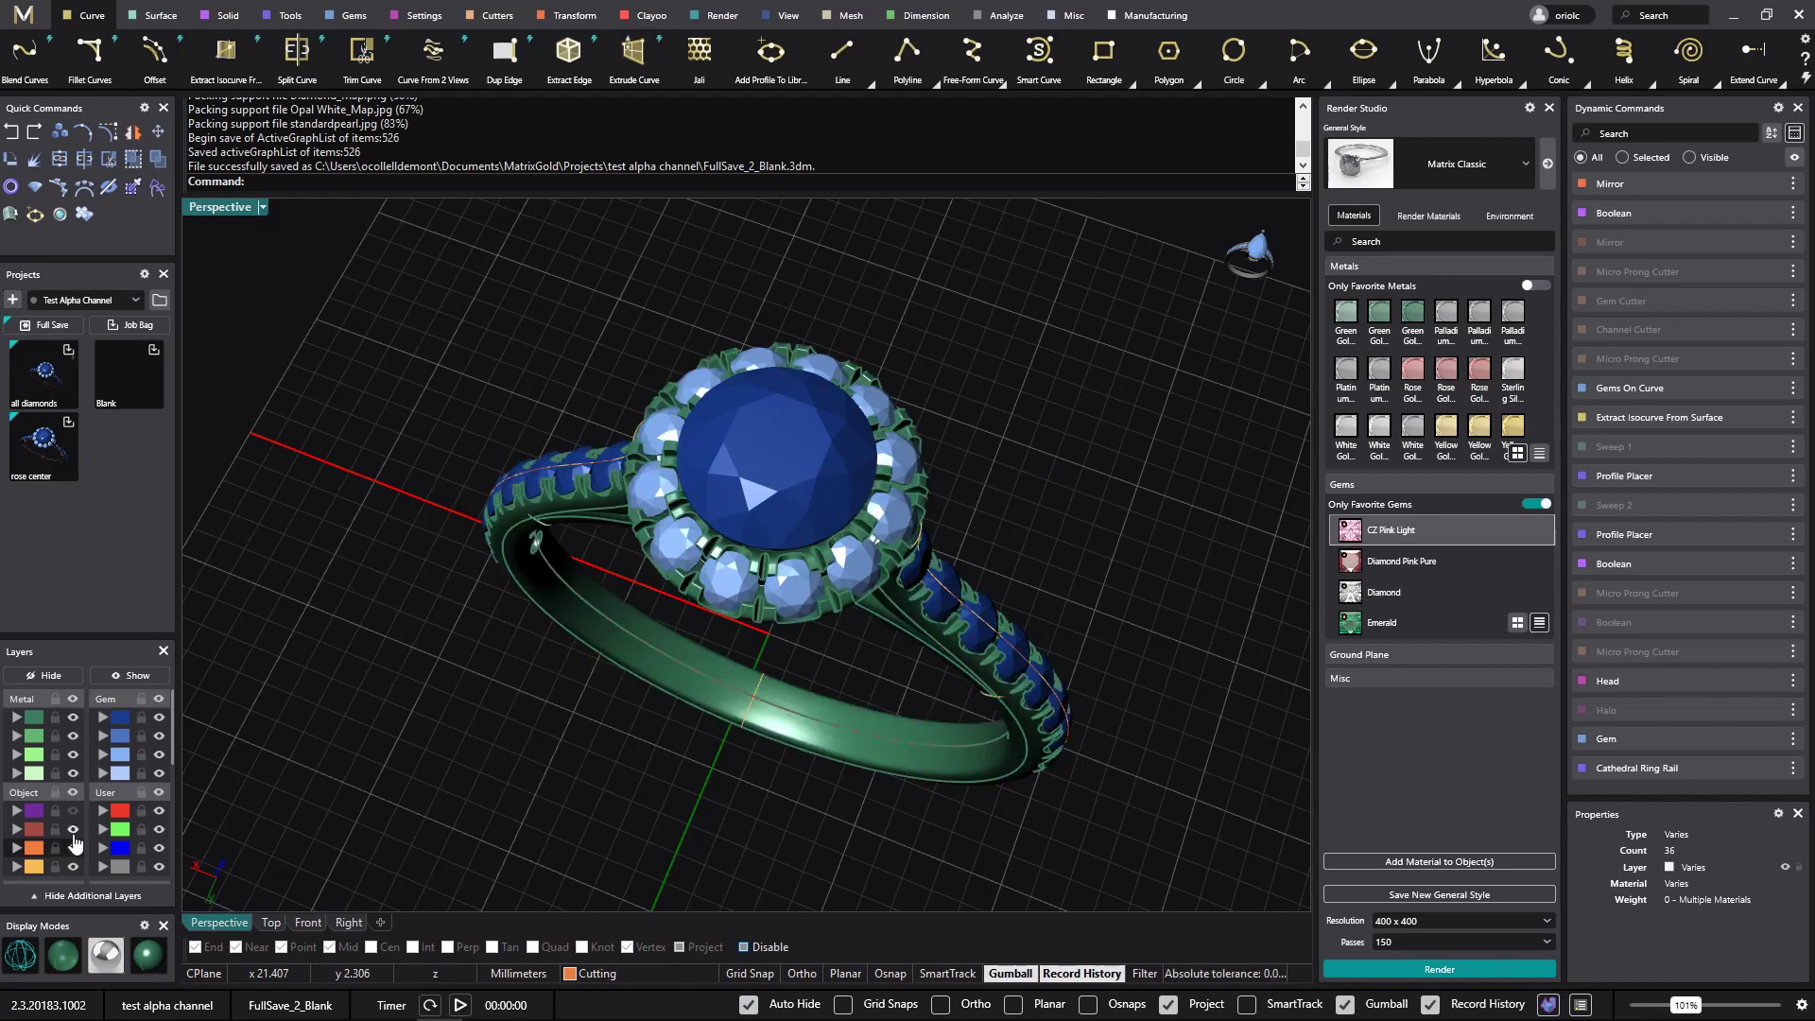
pyautogui.click(73, 811)
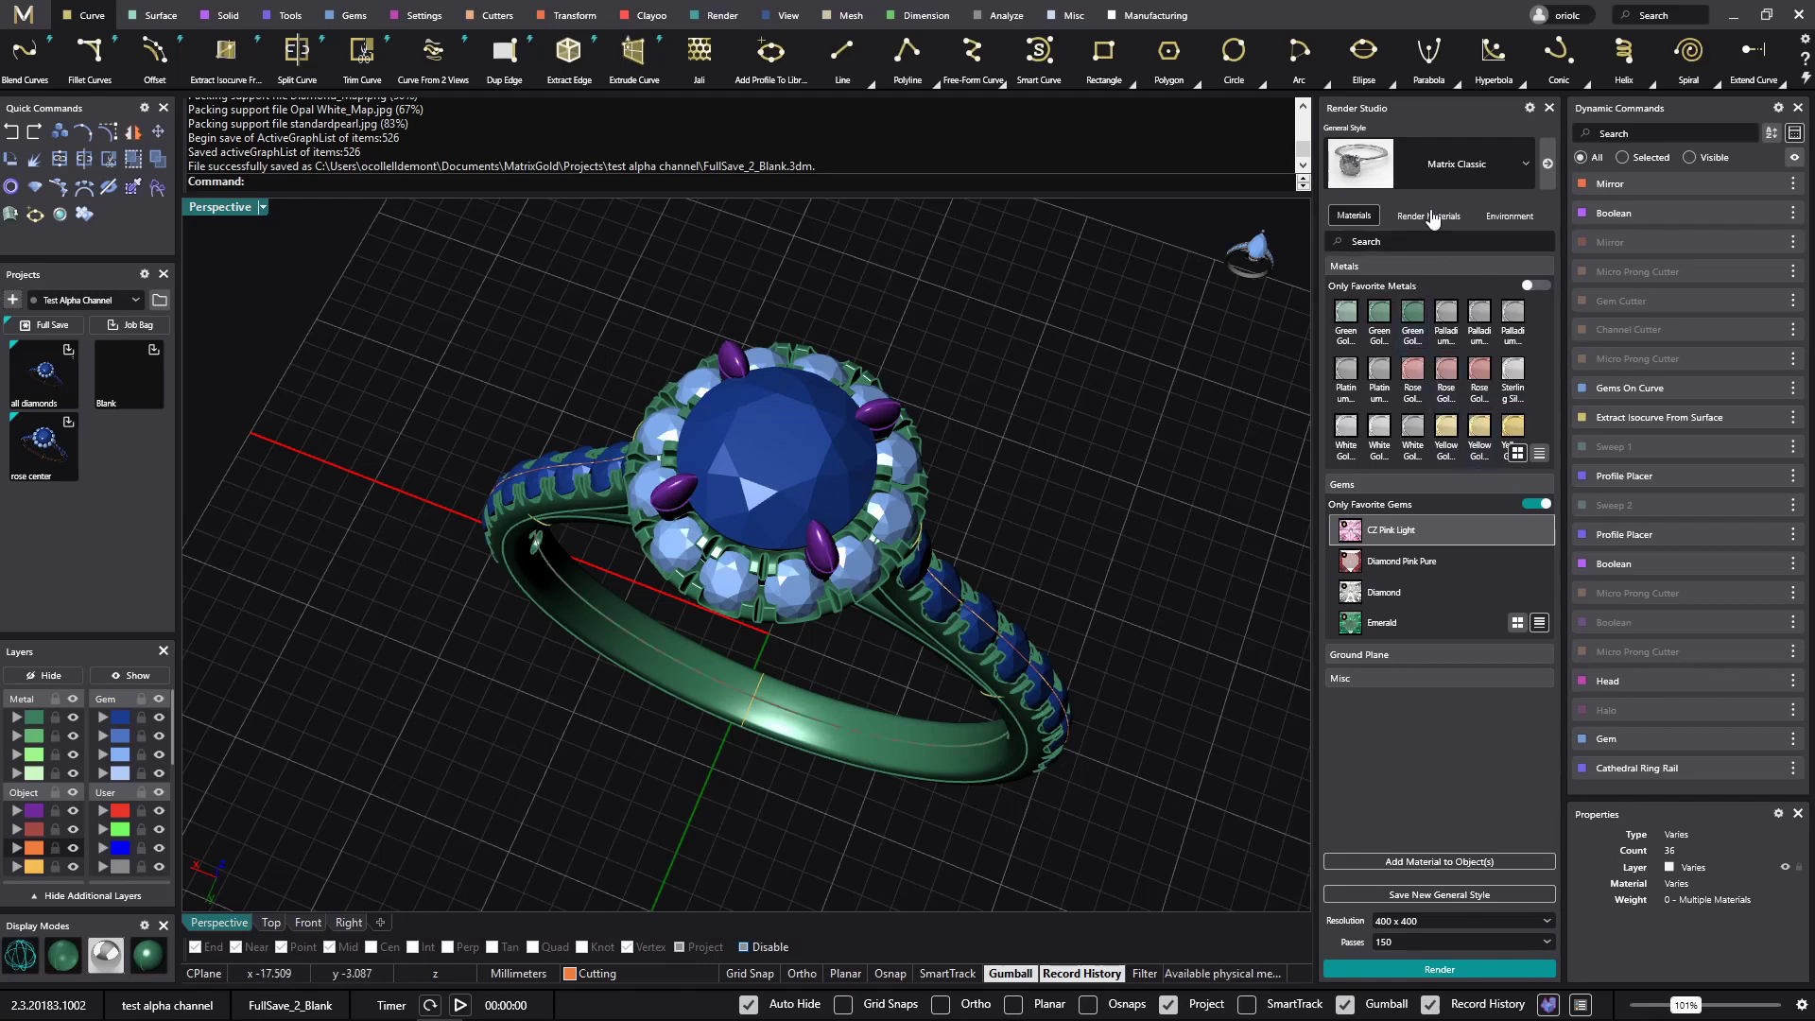
pyautogui.click(1431, 217)
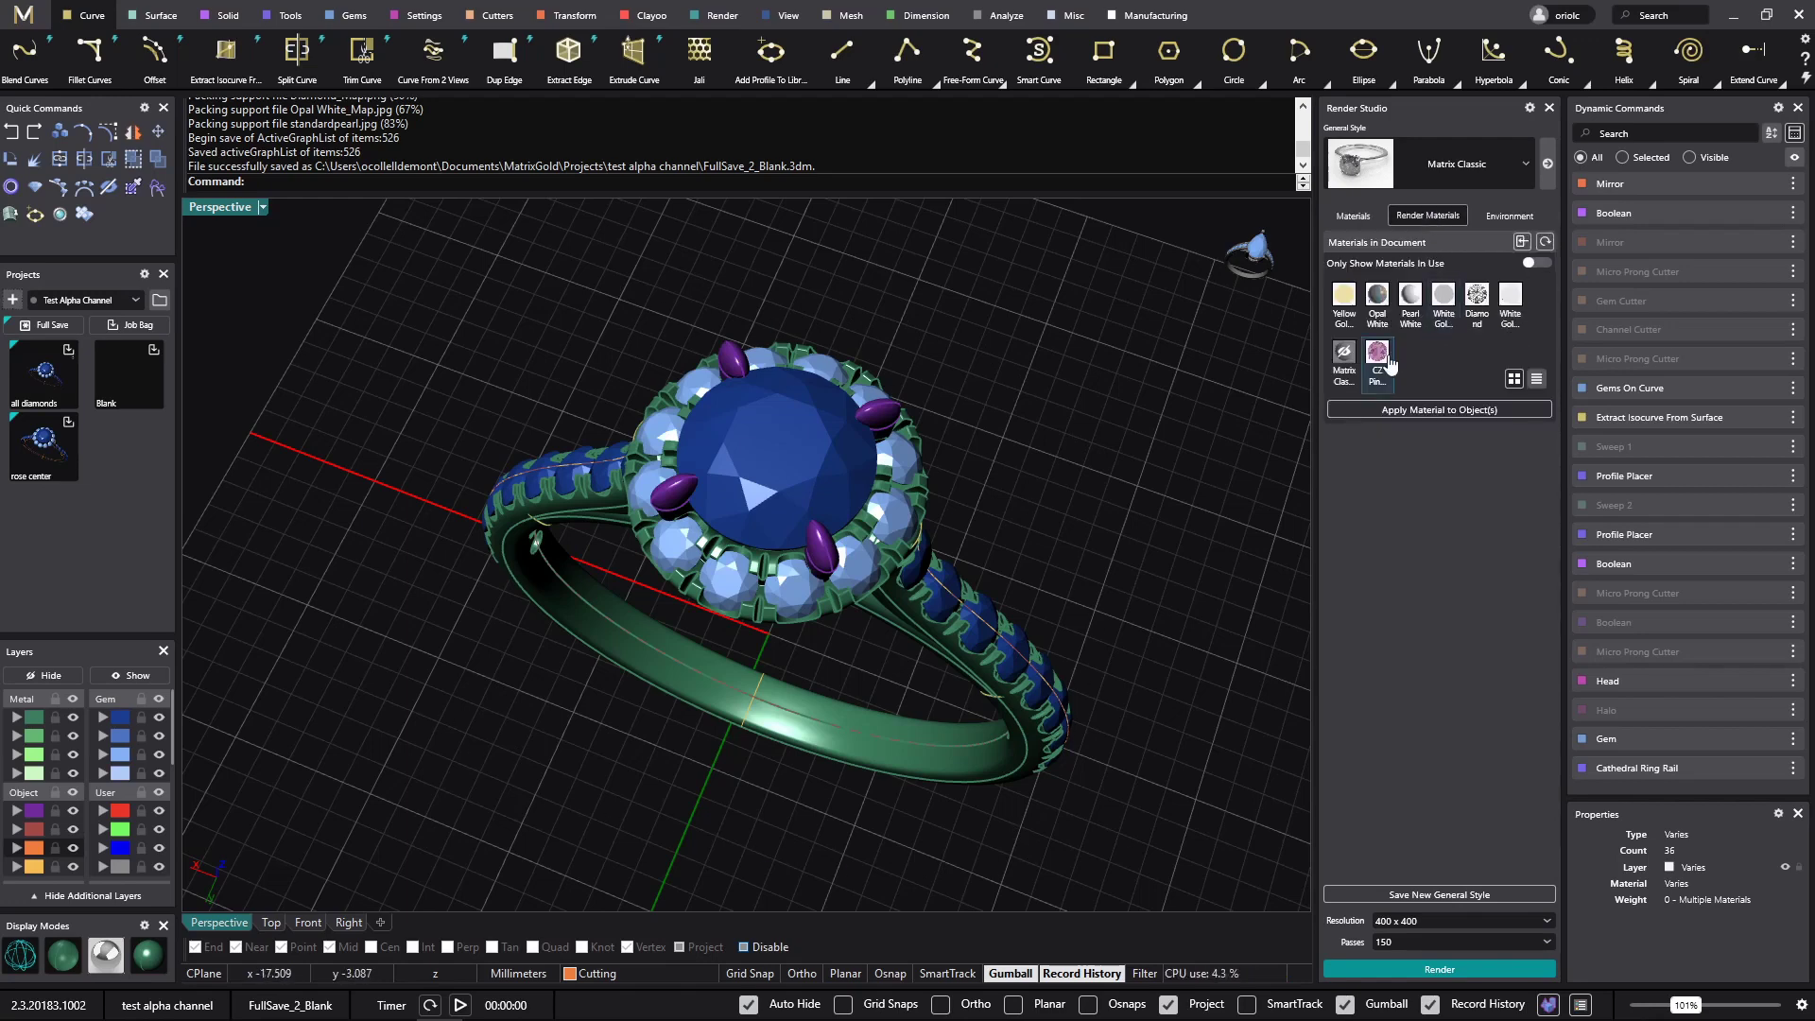
pyautogui.rightClick(1380, 357)
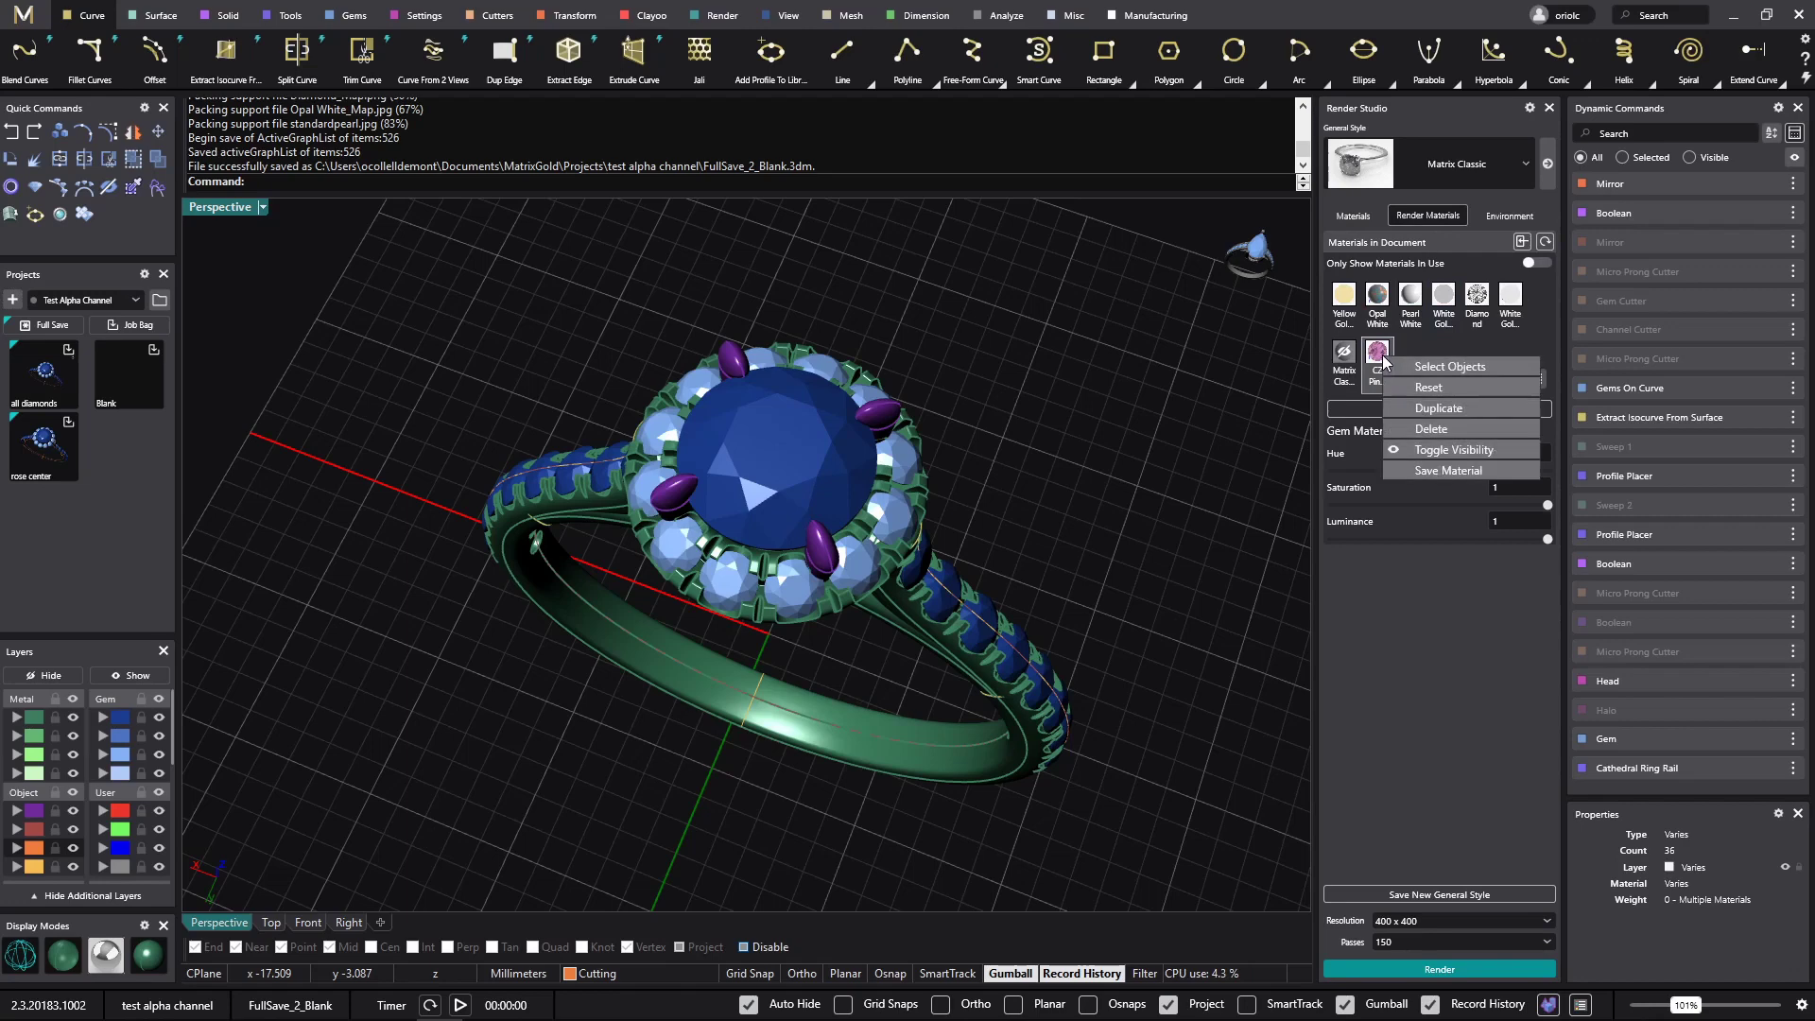
pyautogui.click(1433, 451)
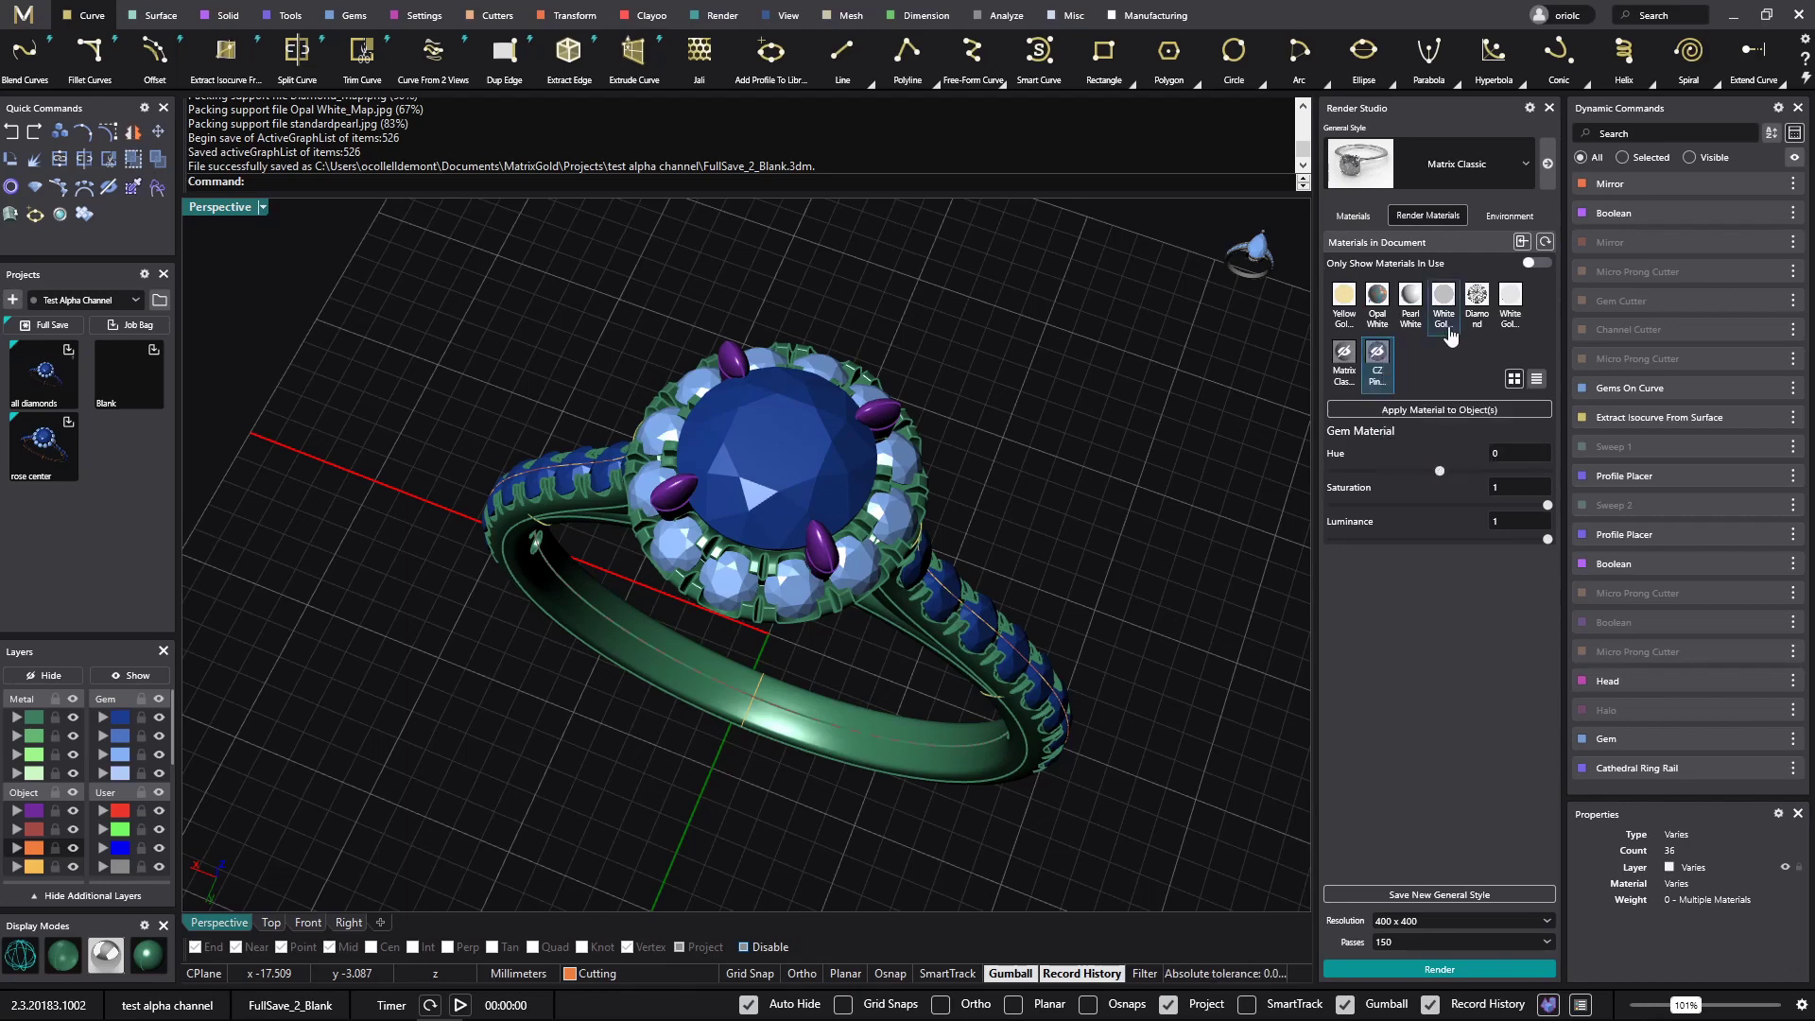
pyautogui.rightClick(1476, 301)
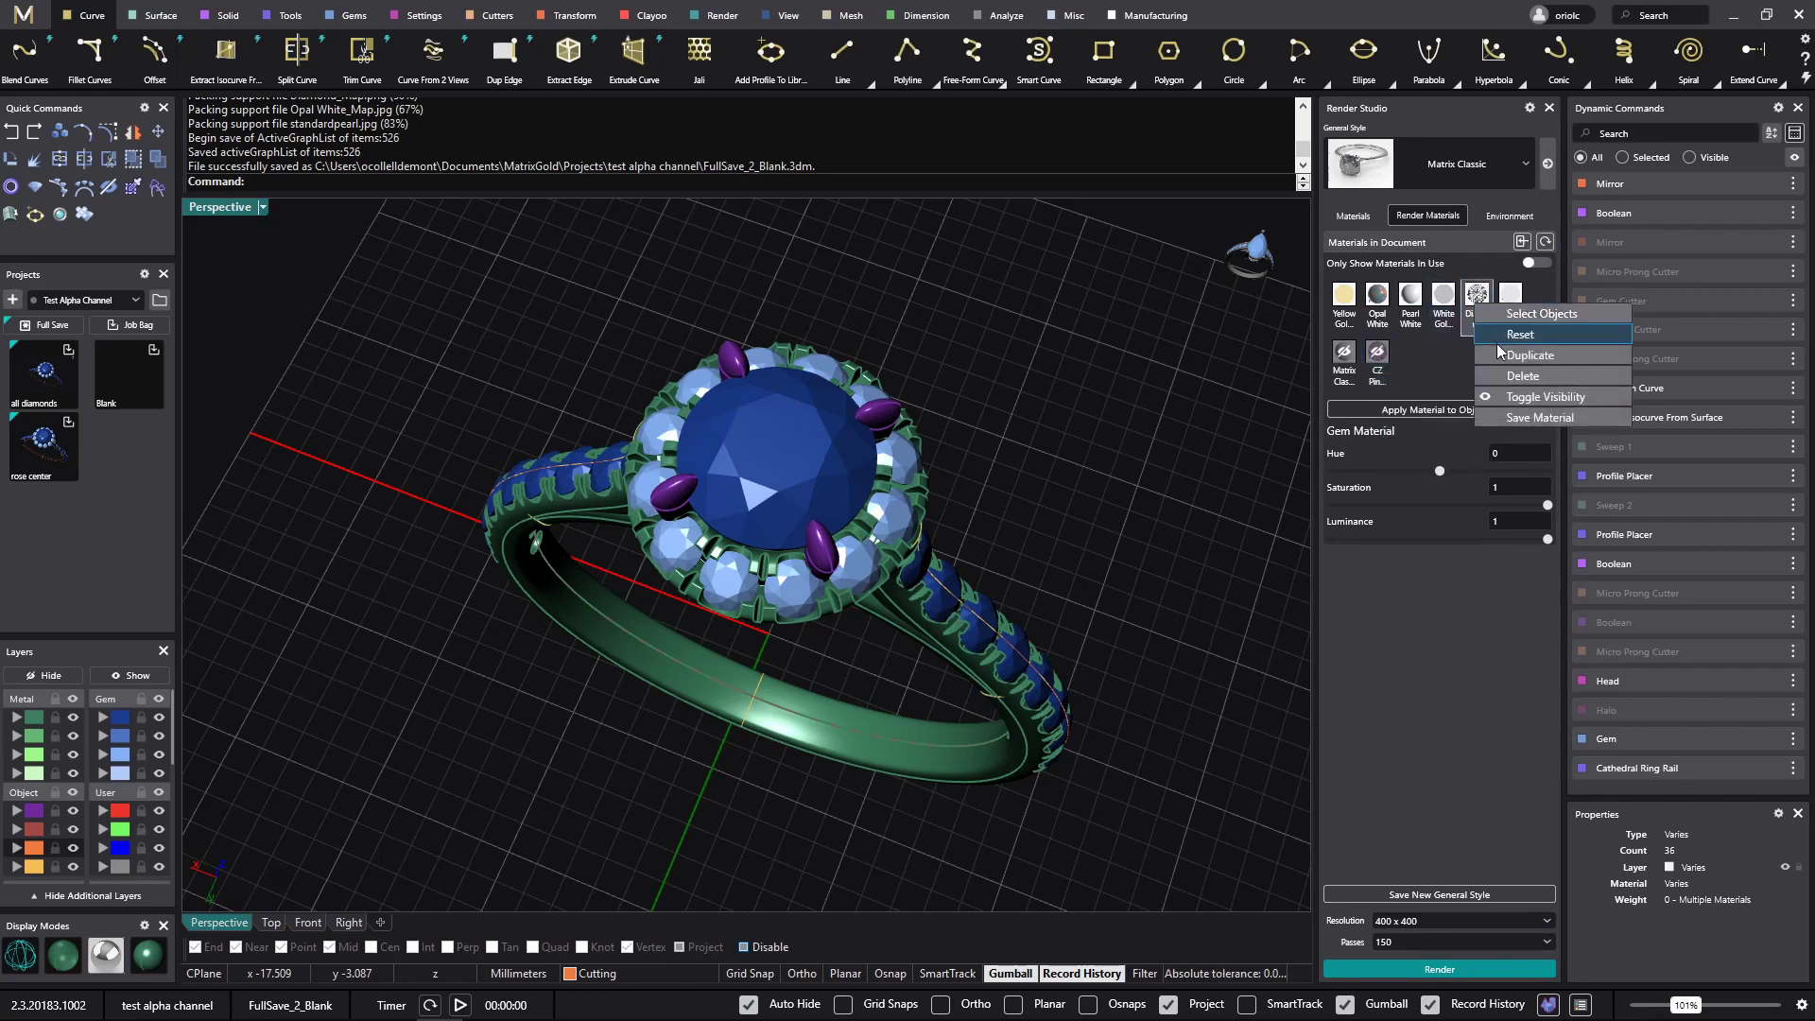
pyautogui.click(1531, 397)
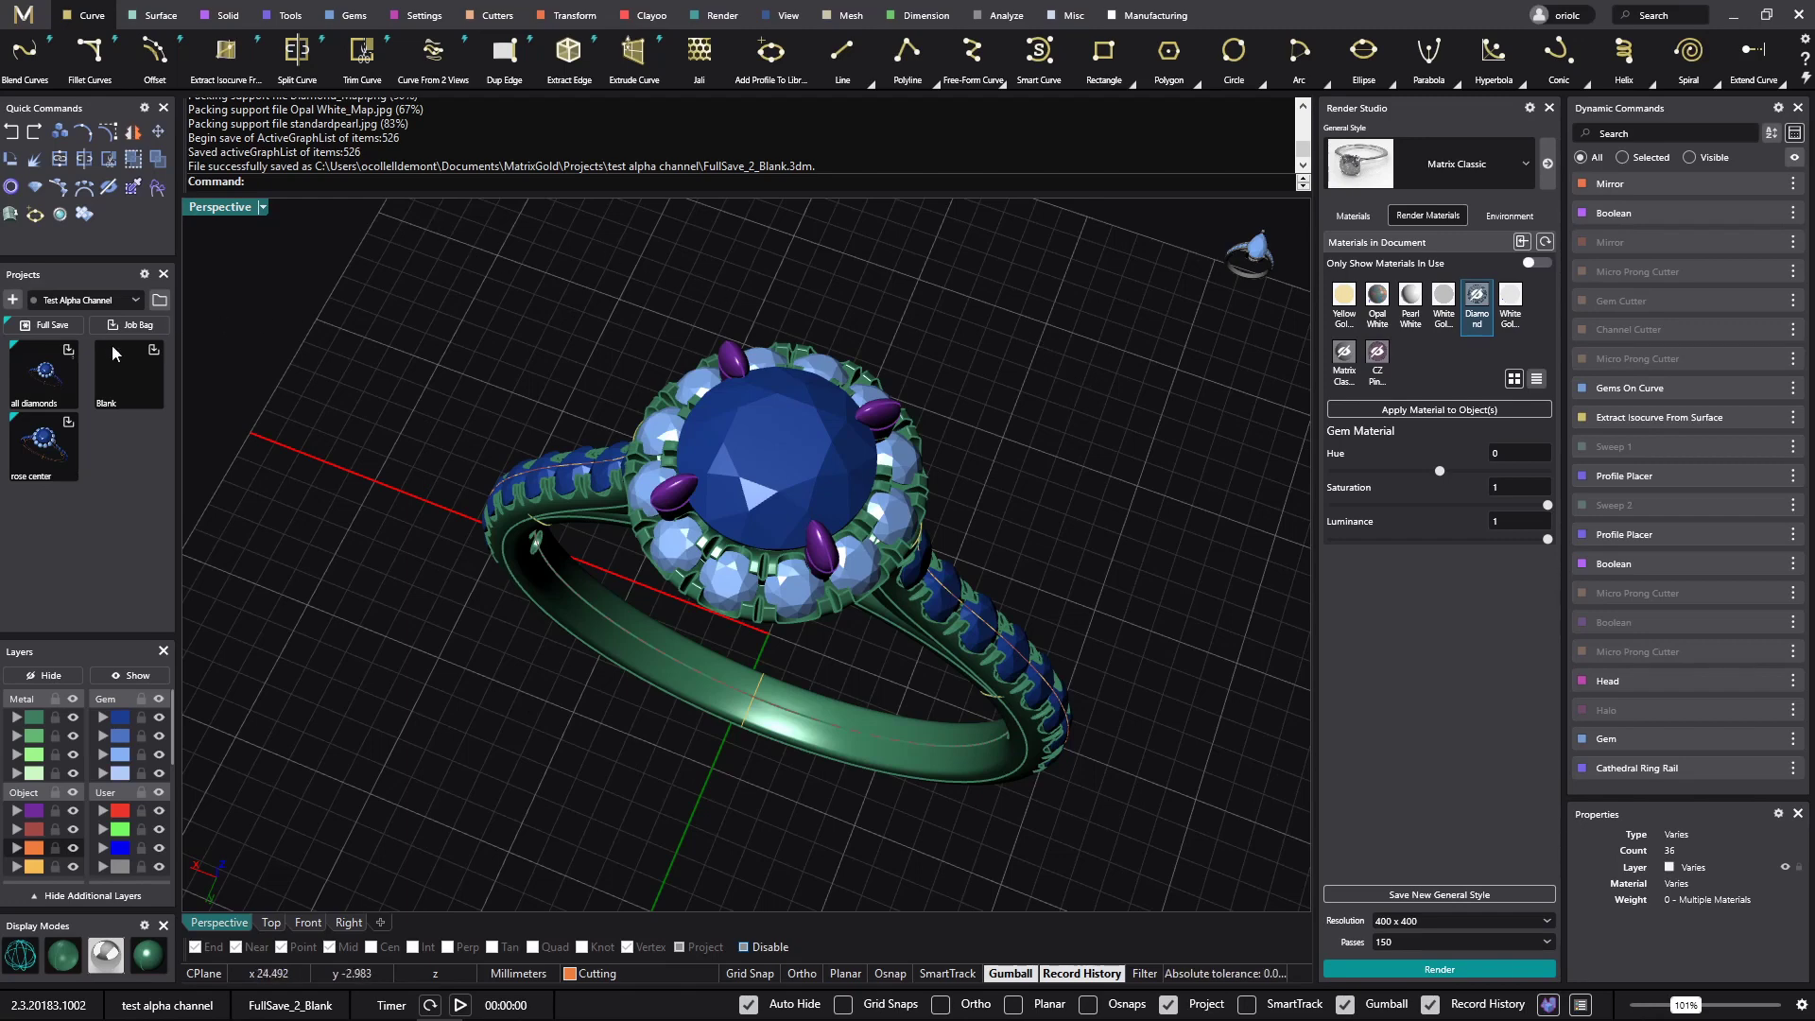
# - Store the metal-only render setup as a new full save and rename it "white gold"
pyautogui.click(52, 326)
pyautogui.rightClick(53, 521)
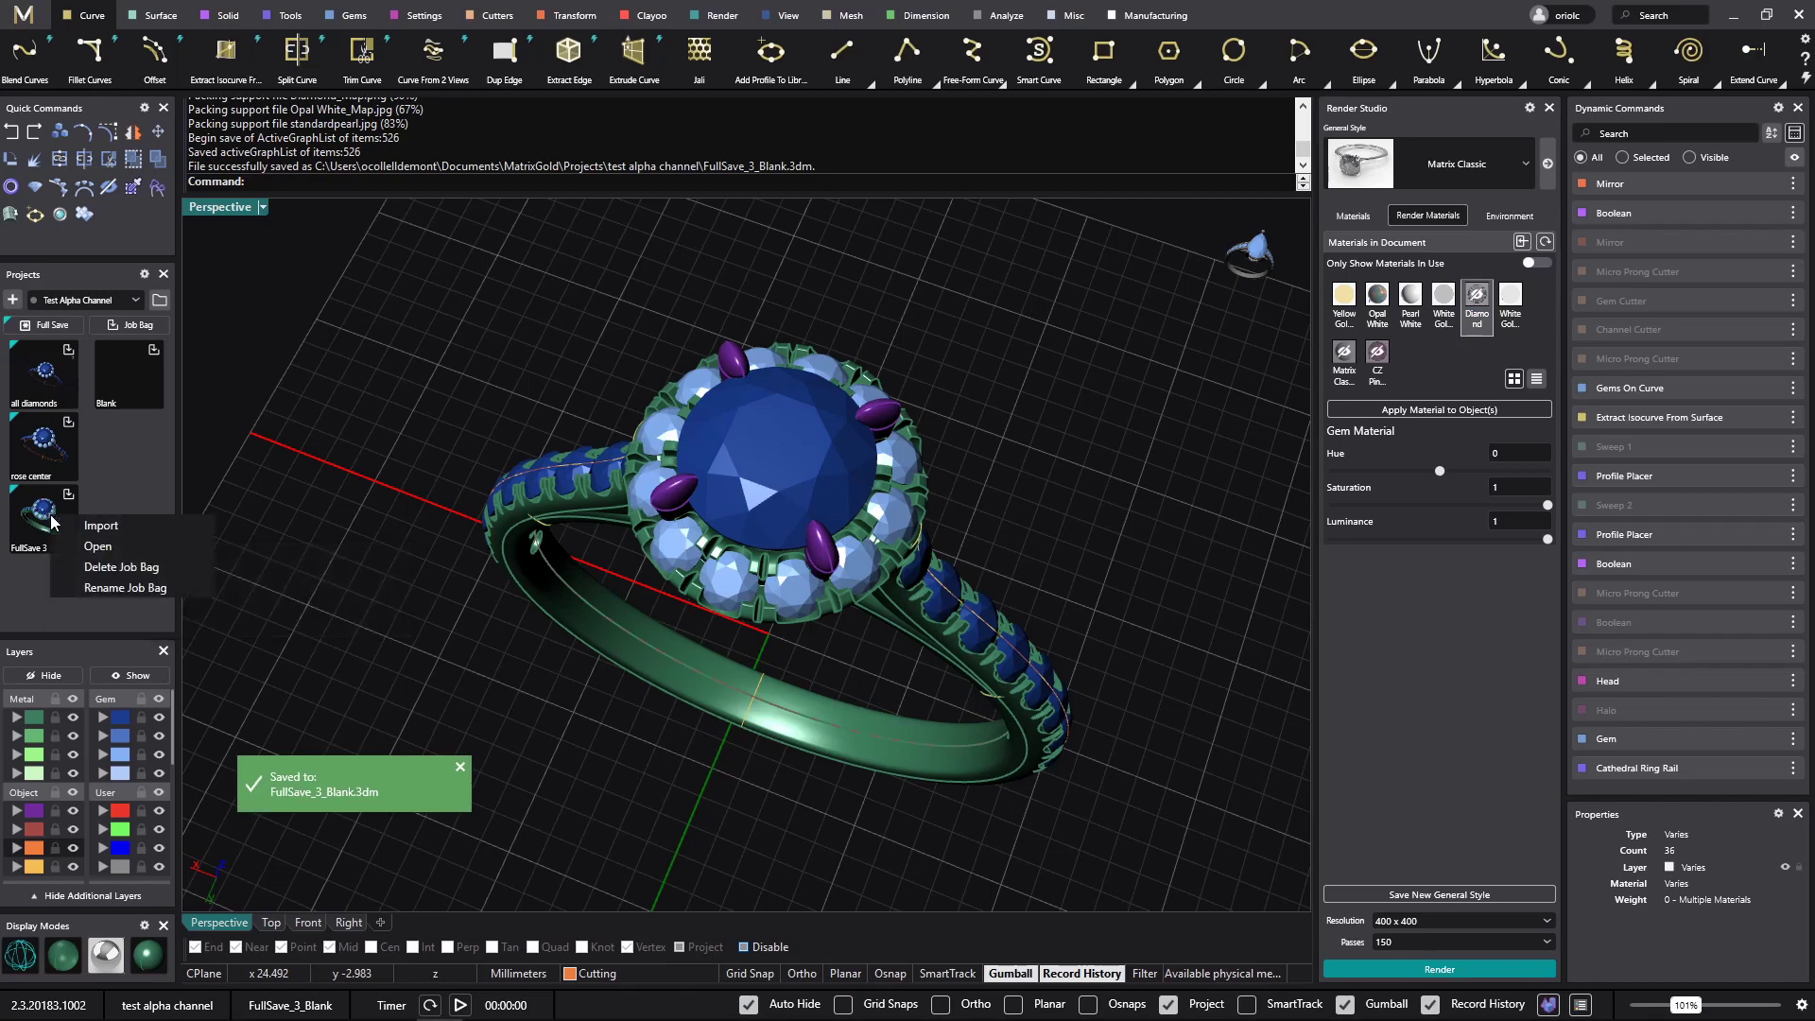
pyautogui.click(122, 586)
pyautogui.write('whitego')
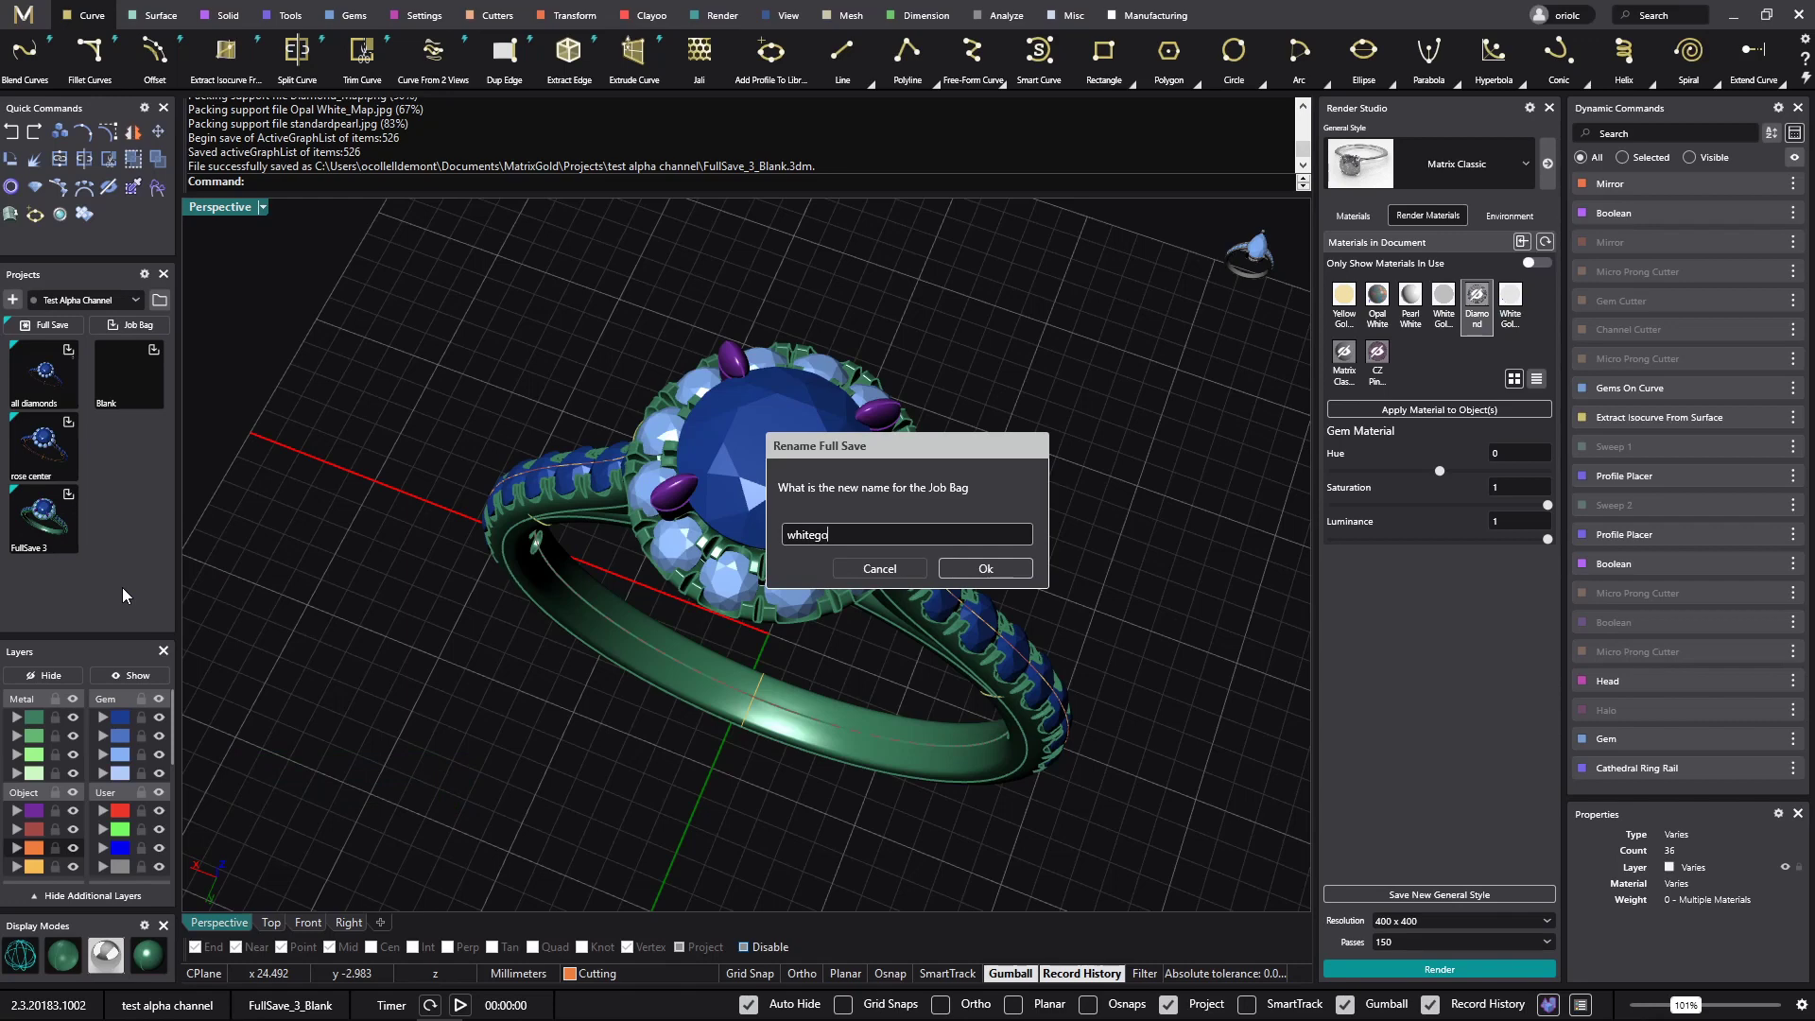
pyautogui.write('gold')
pyautogui.press('Return')
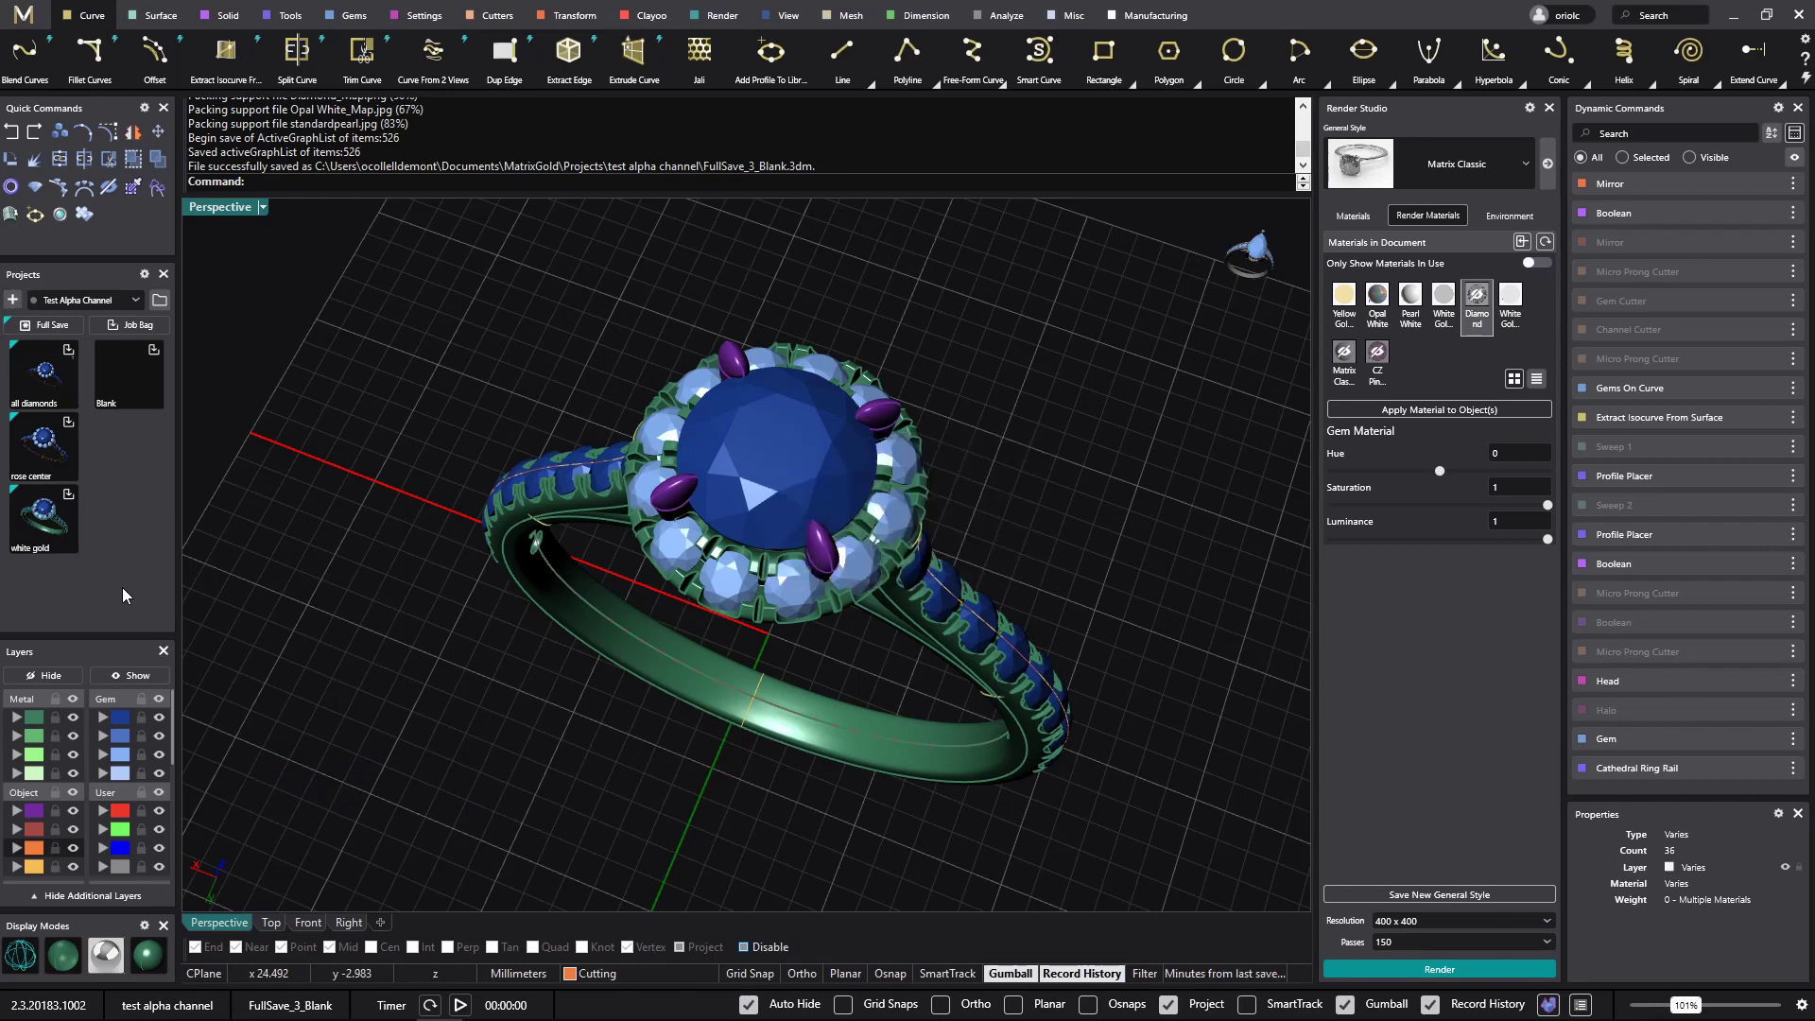
# - Import the custom metal material file ending in "OR" and apply it to the ring metal and purple prong layer objects
pyautogui.click(31, 735)
pyautogui.click(42, 814)
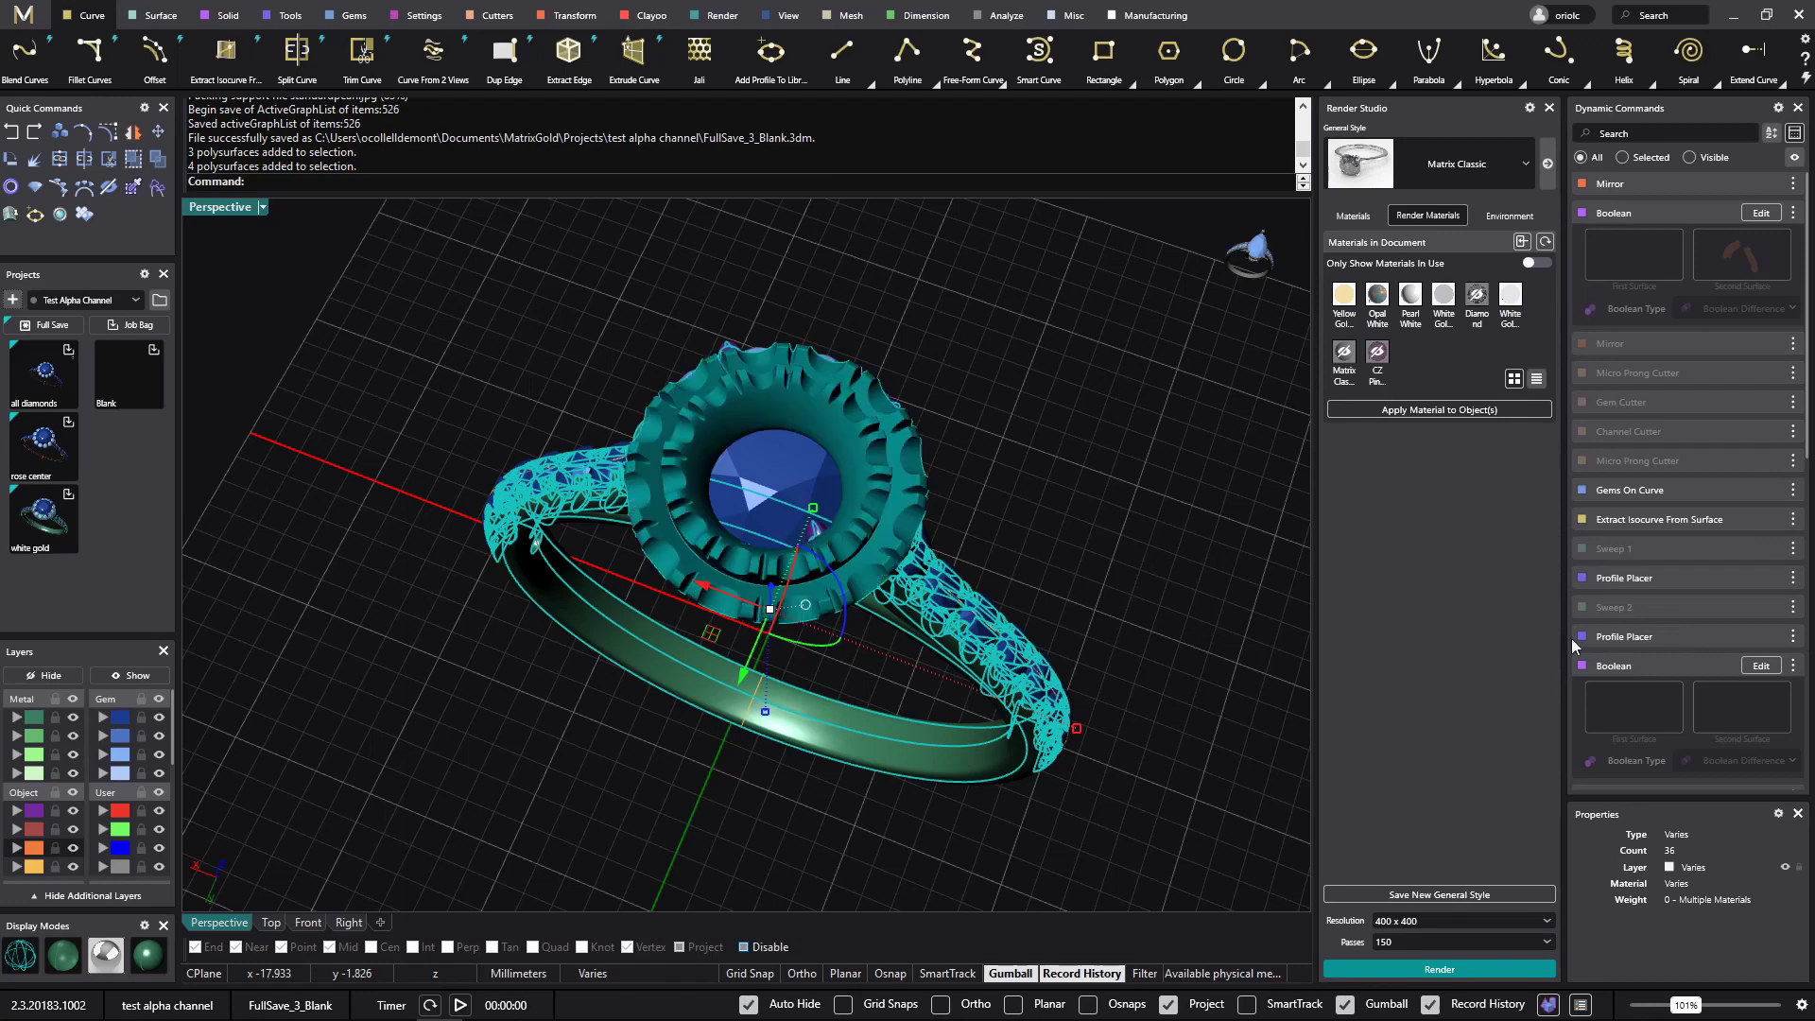
pyautogui.click(1353, 216)
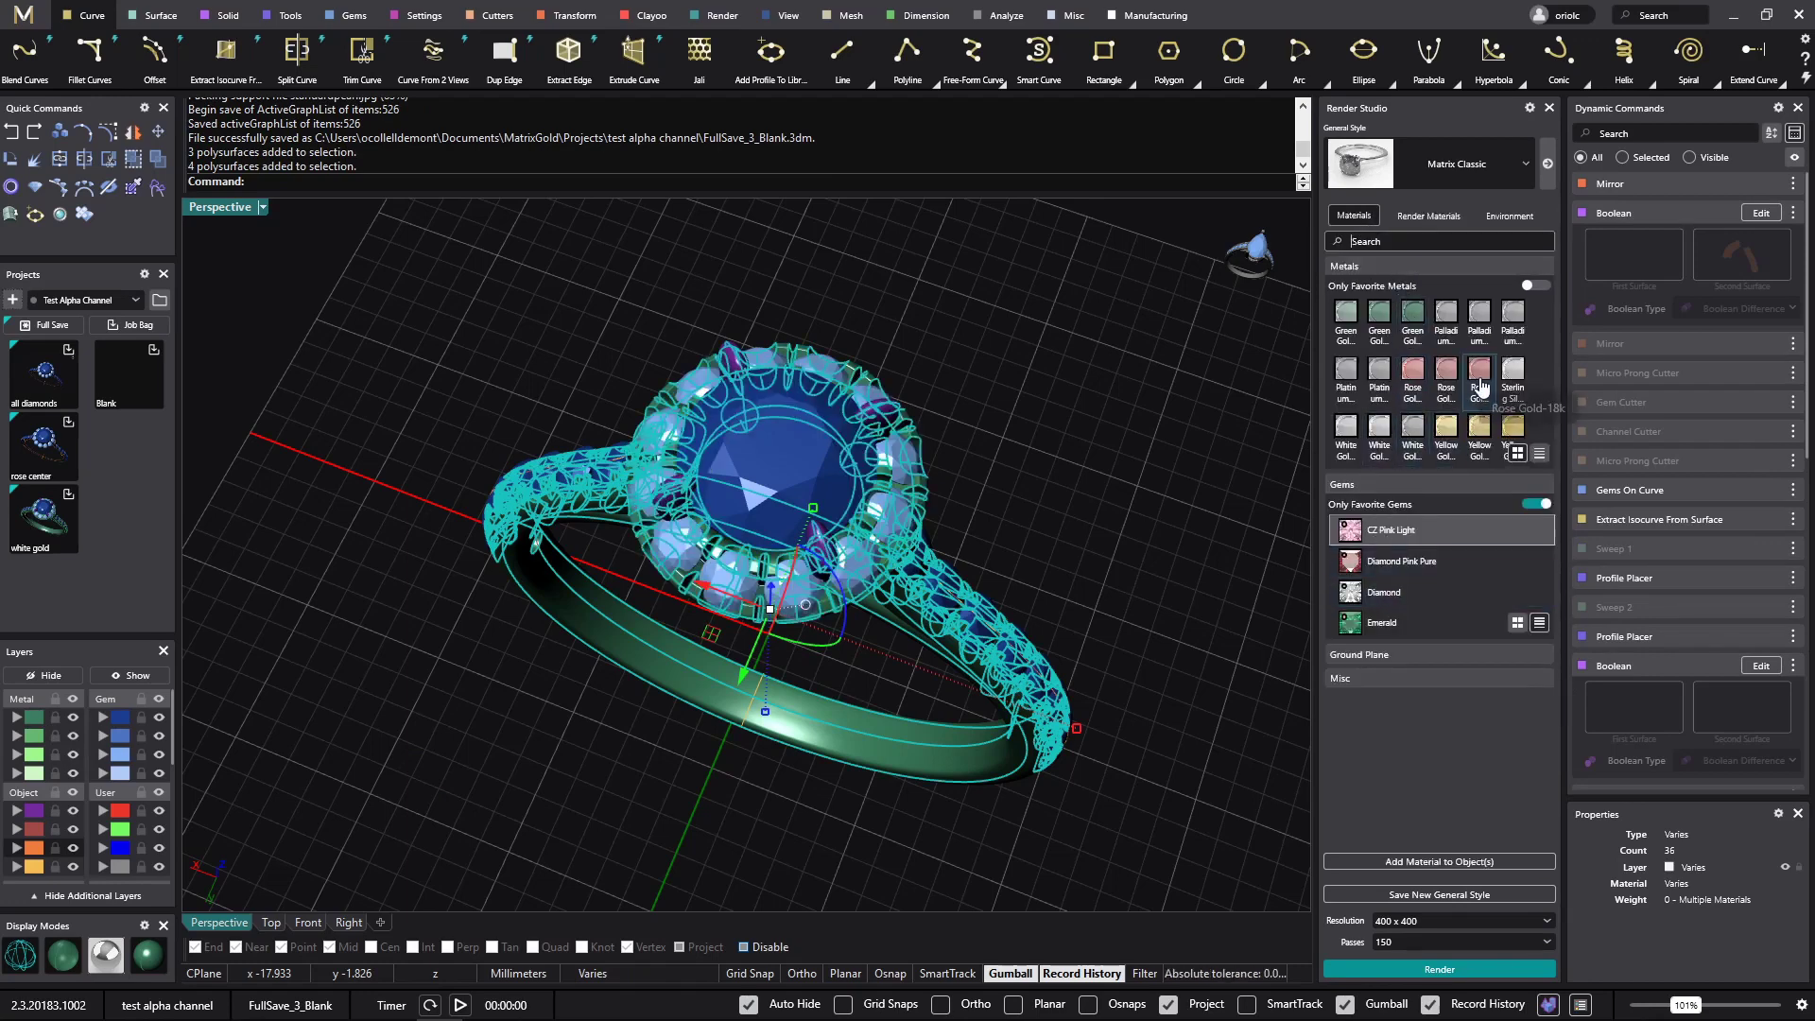
pyautogui.click(1452, 216)
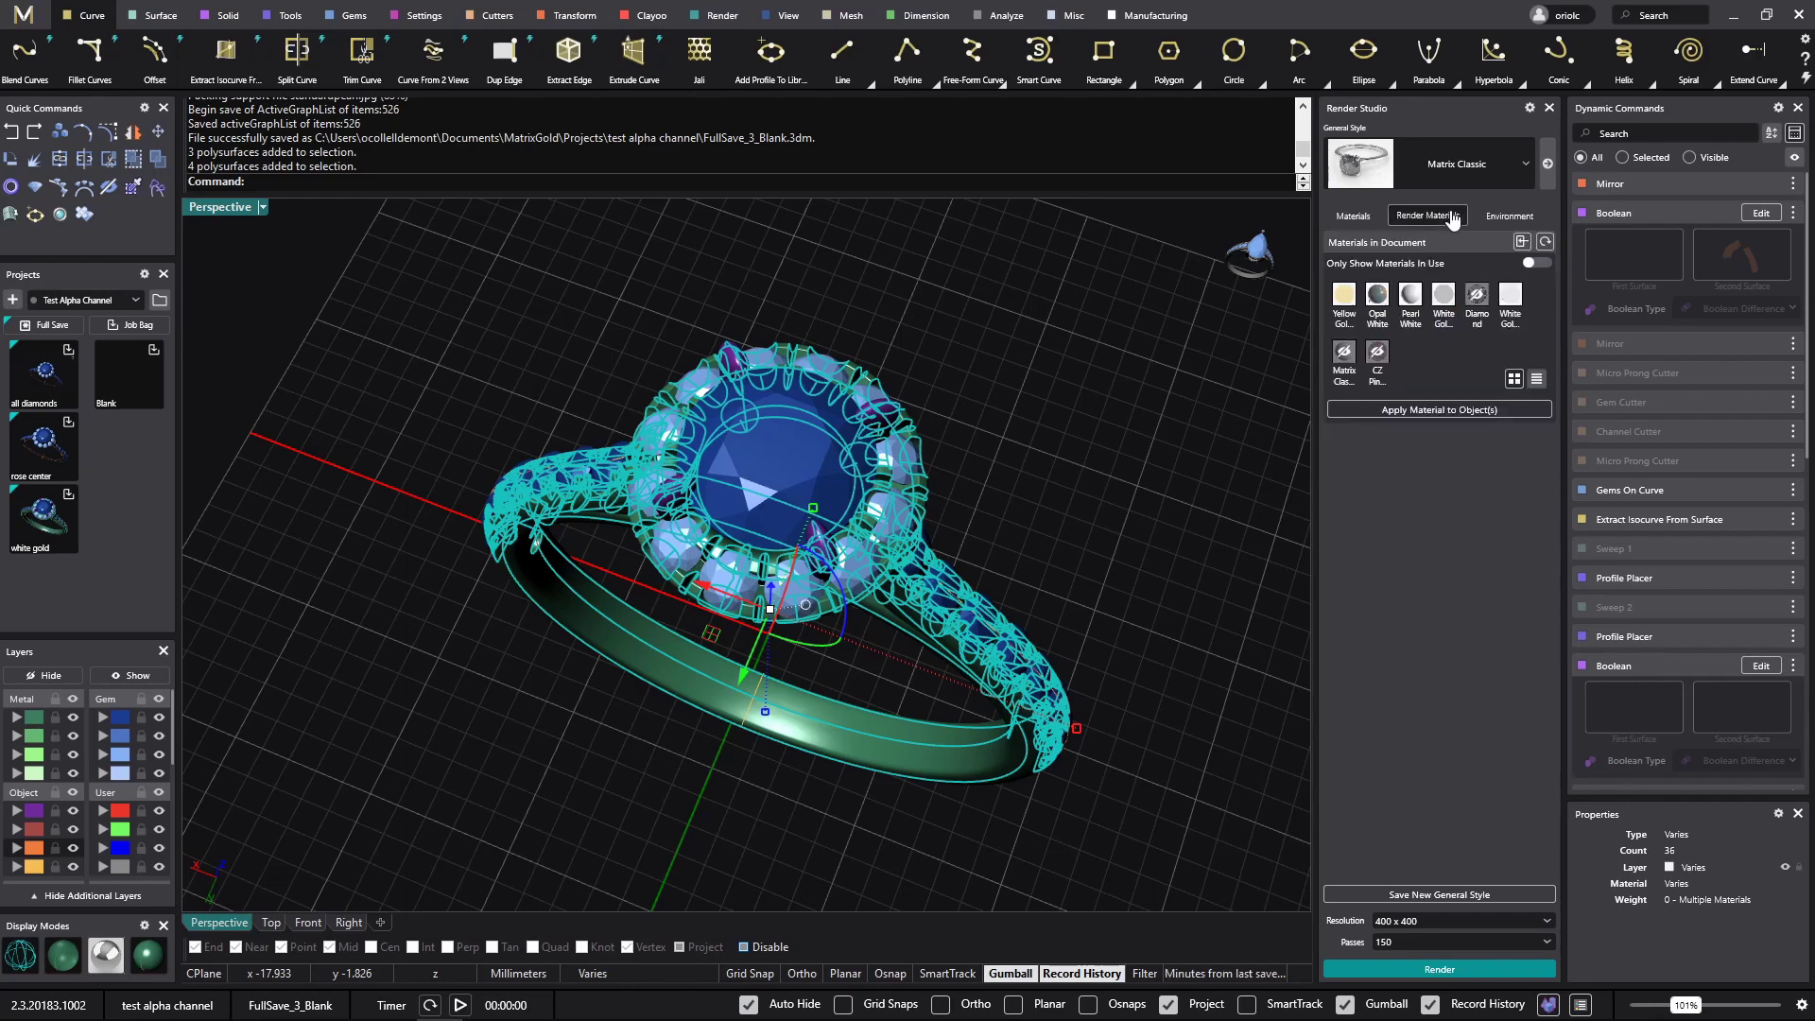
pyautogui.click(1520, 242)
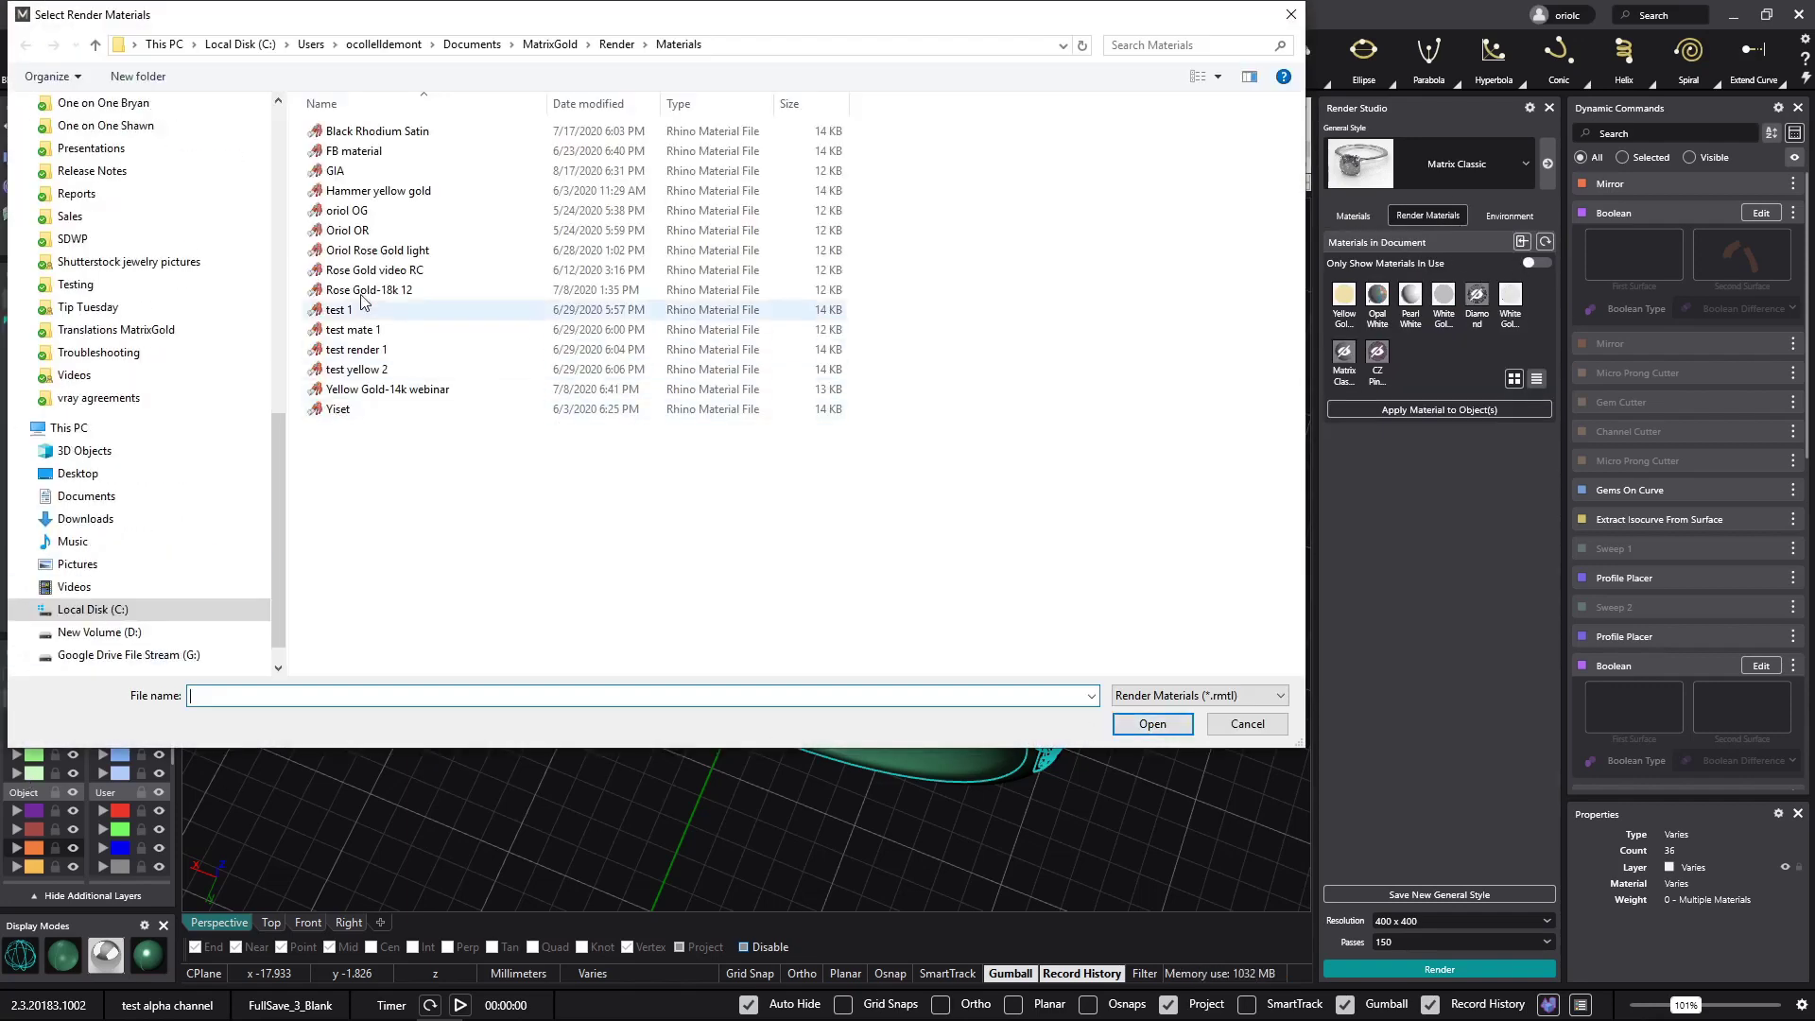
pyautogui.click(365, 232)
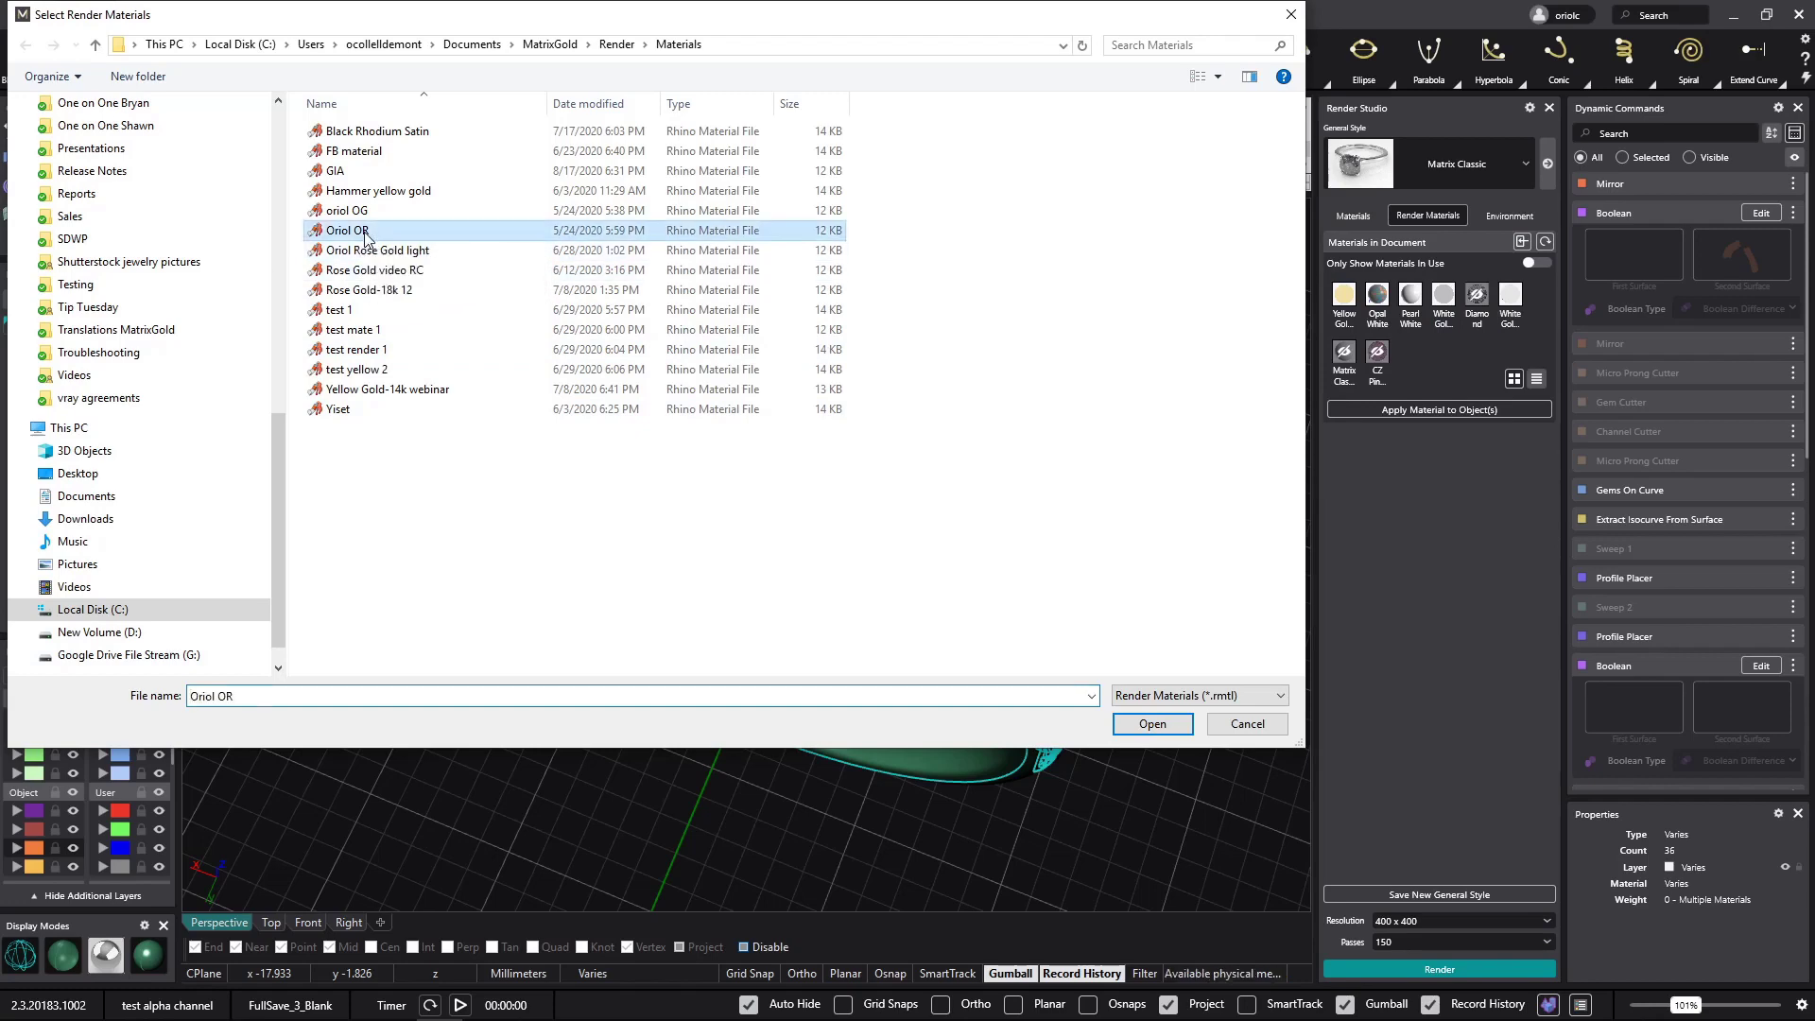
pyautogui.click(1152, 724)
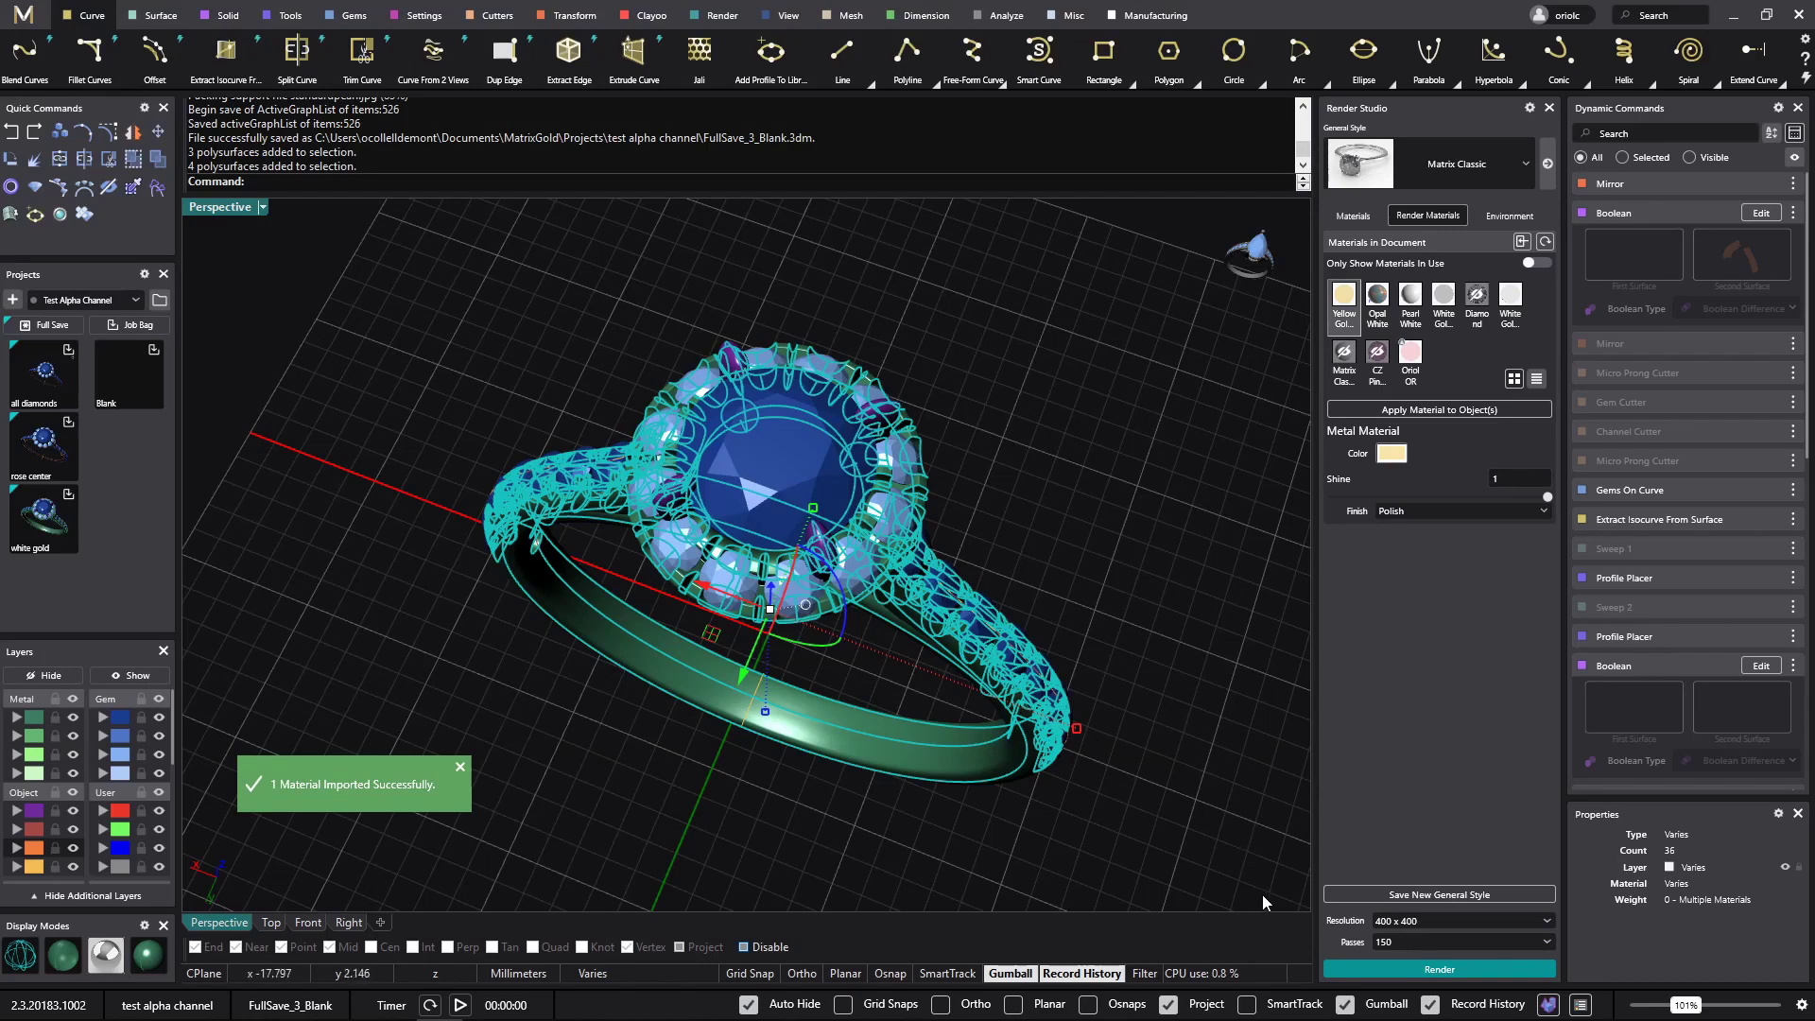
pyautogui.click(1410, 357)
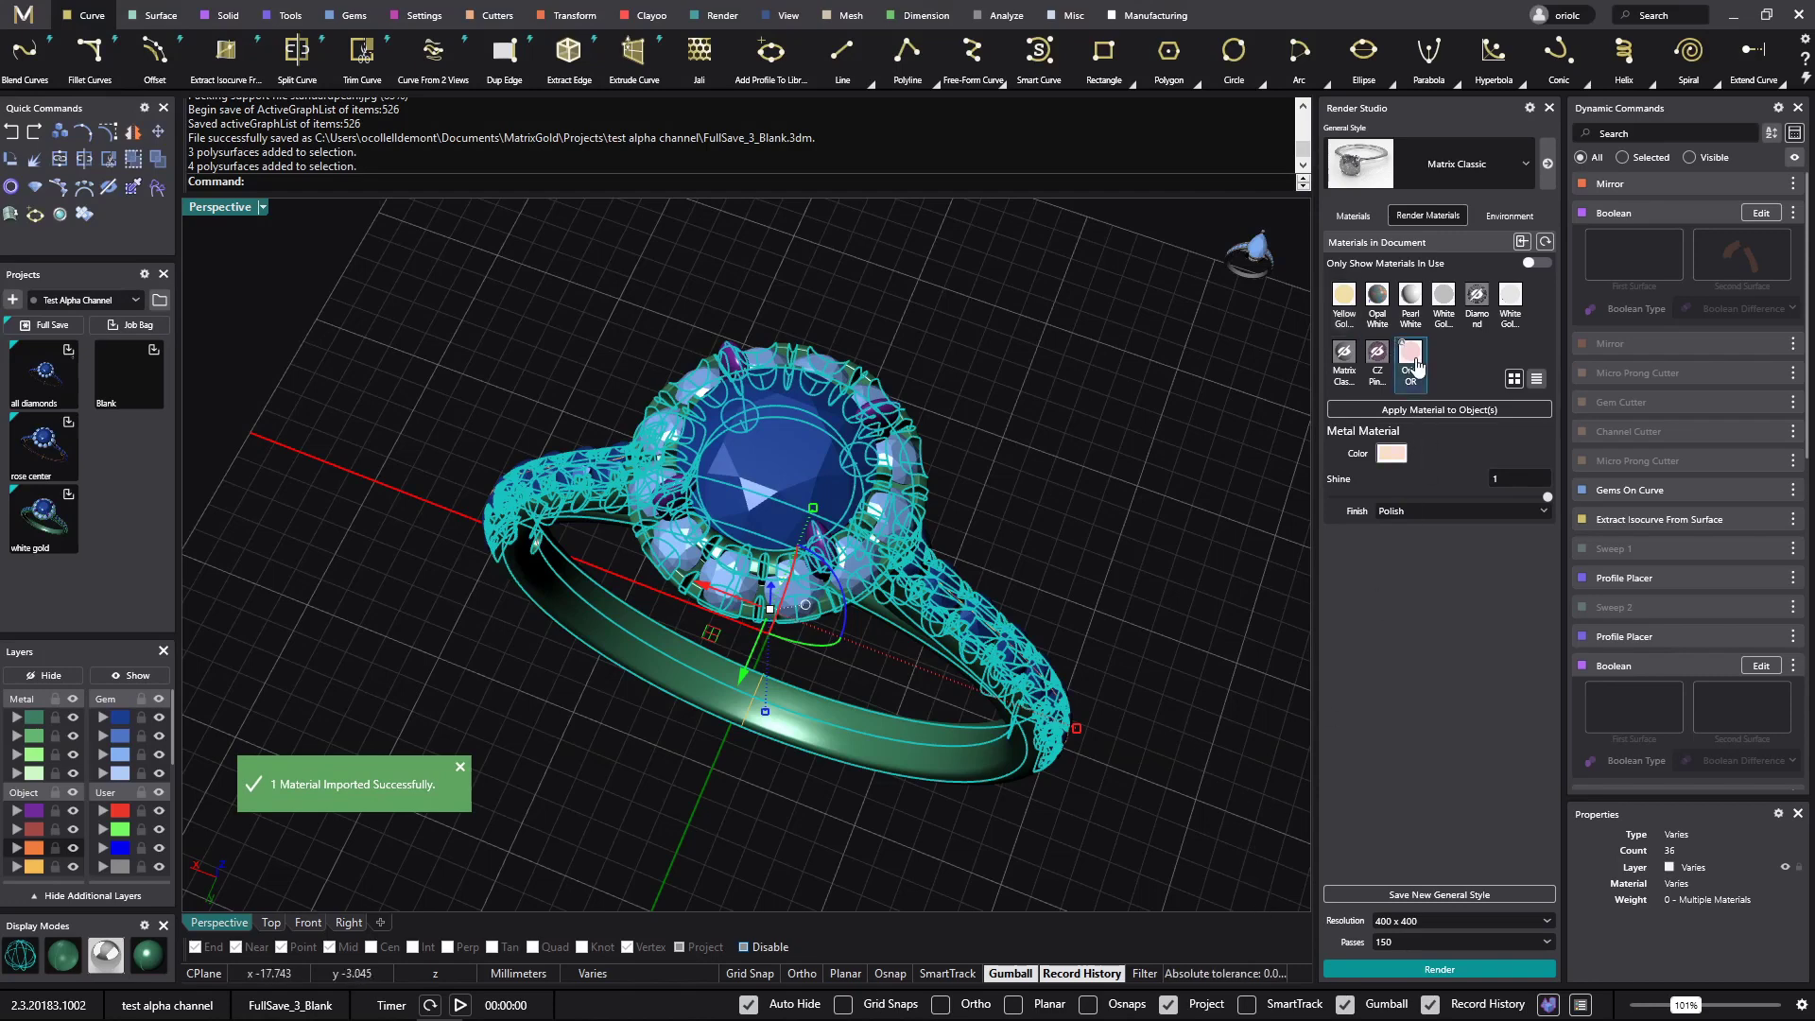
pyautogui.click(1435, 414)
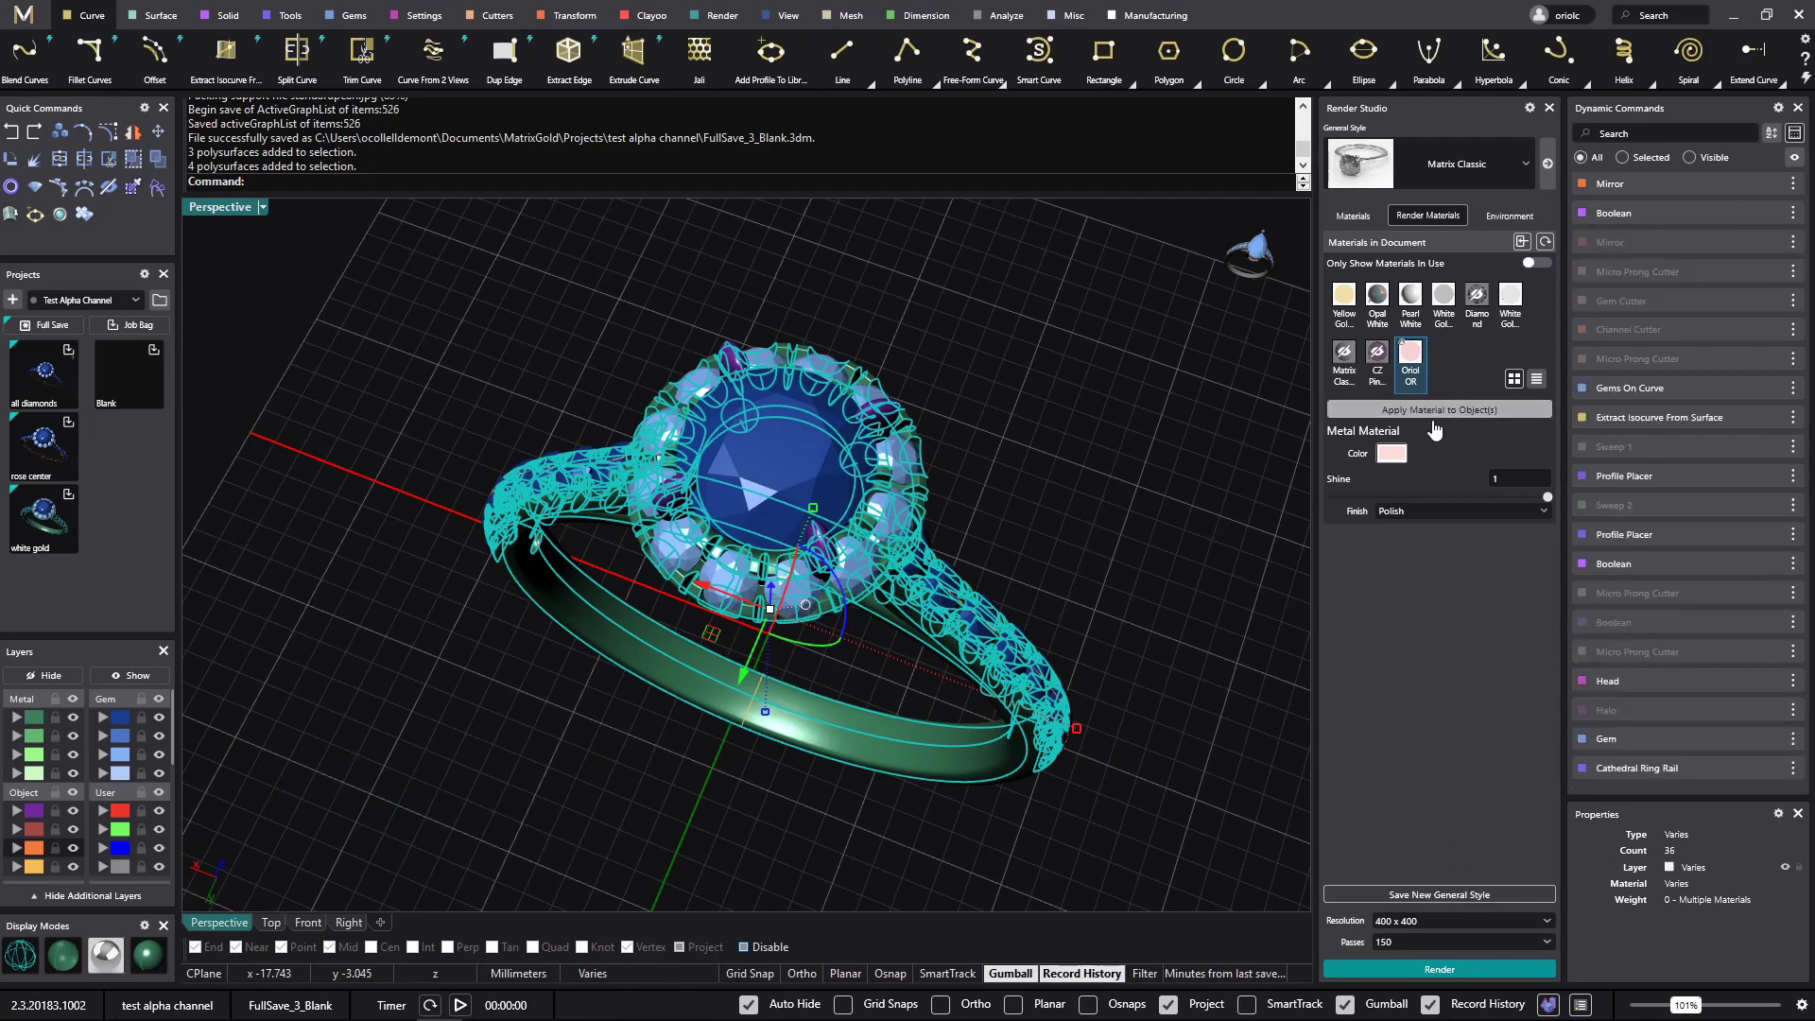
# - Store the rose gold metal setup as a new full save and rename it "rosegold"
pyautogui.click(57, 327)
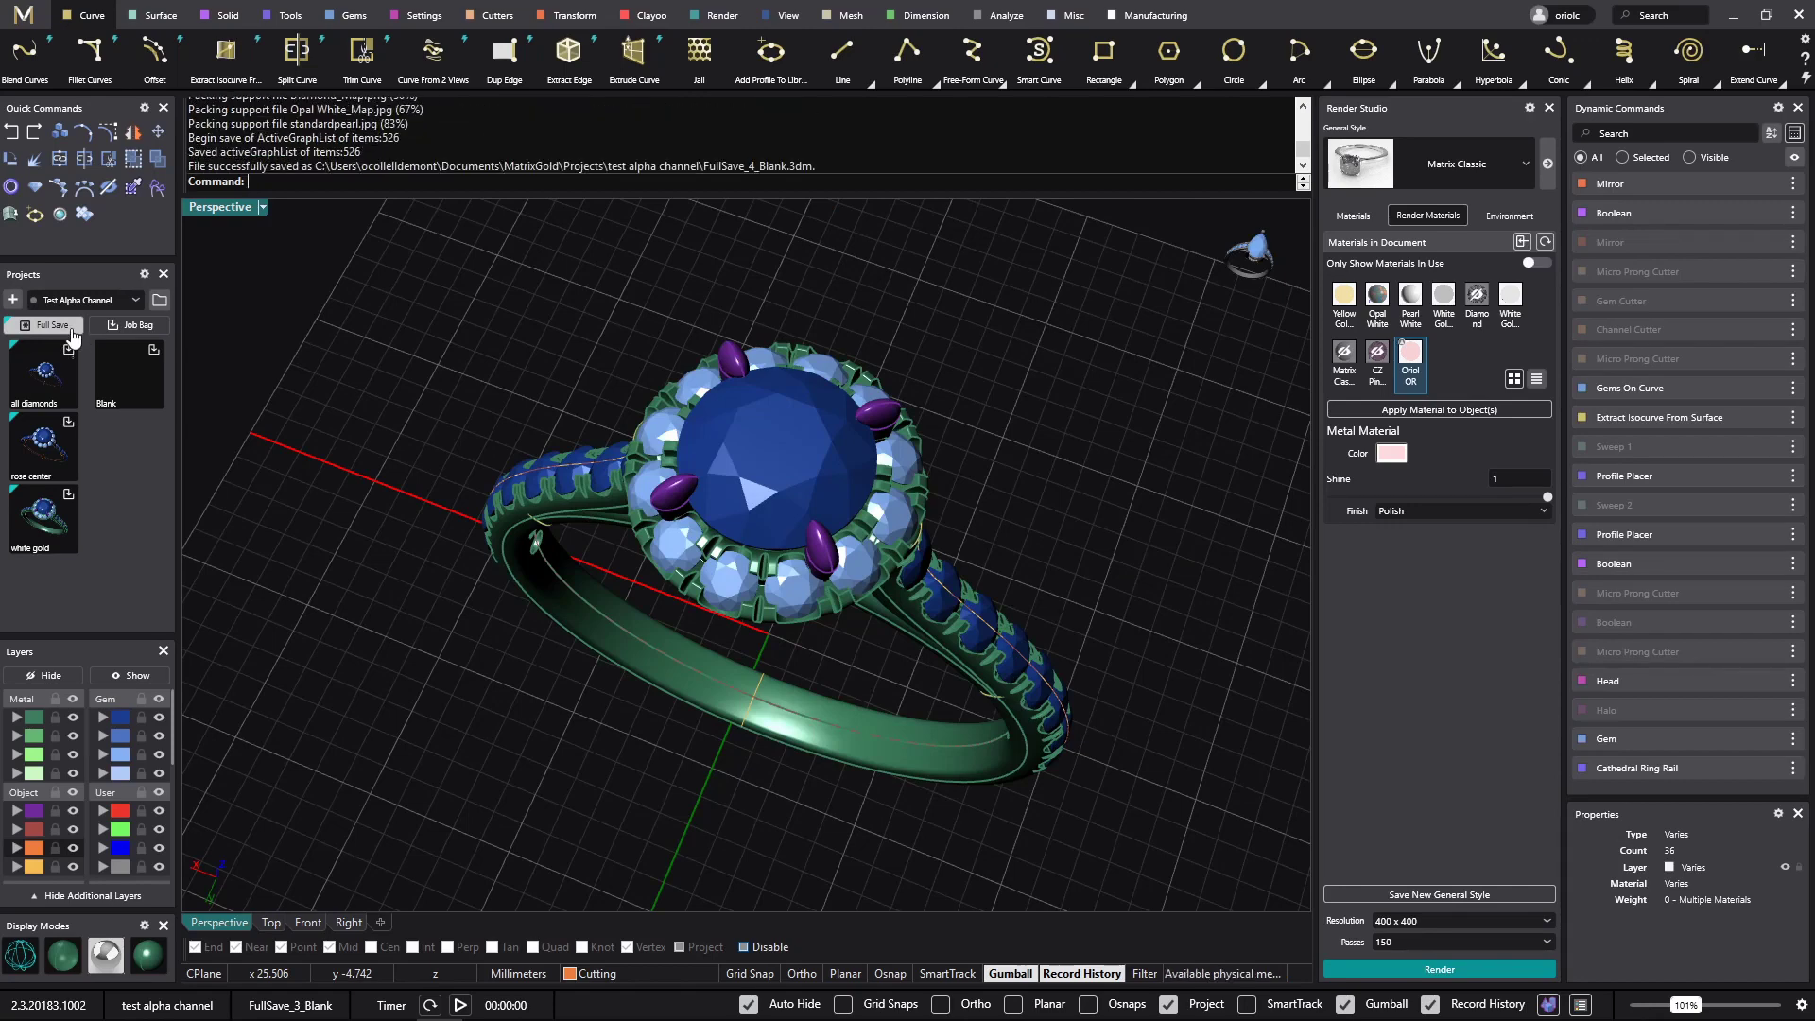
pyautogui.rightClick(42, 606)
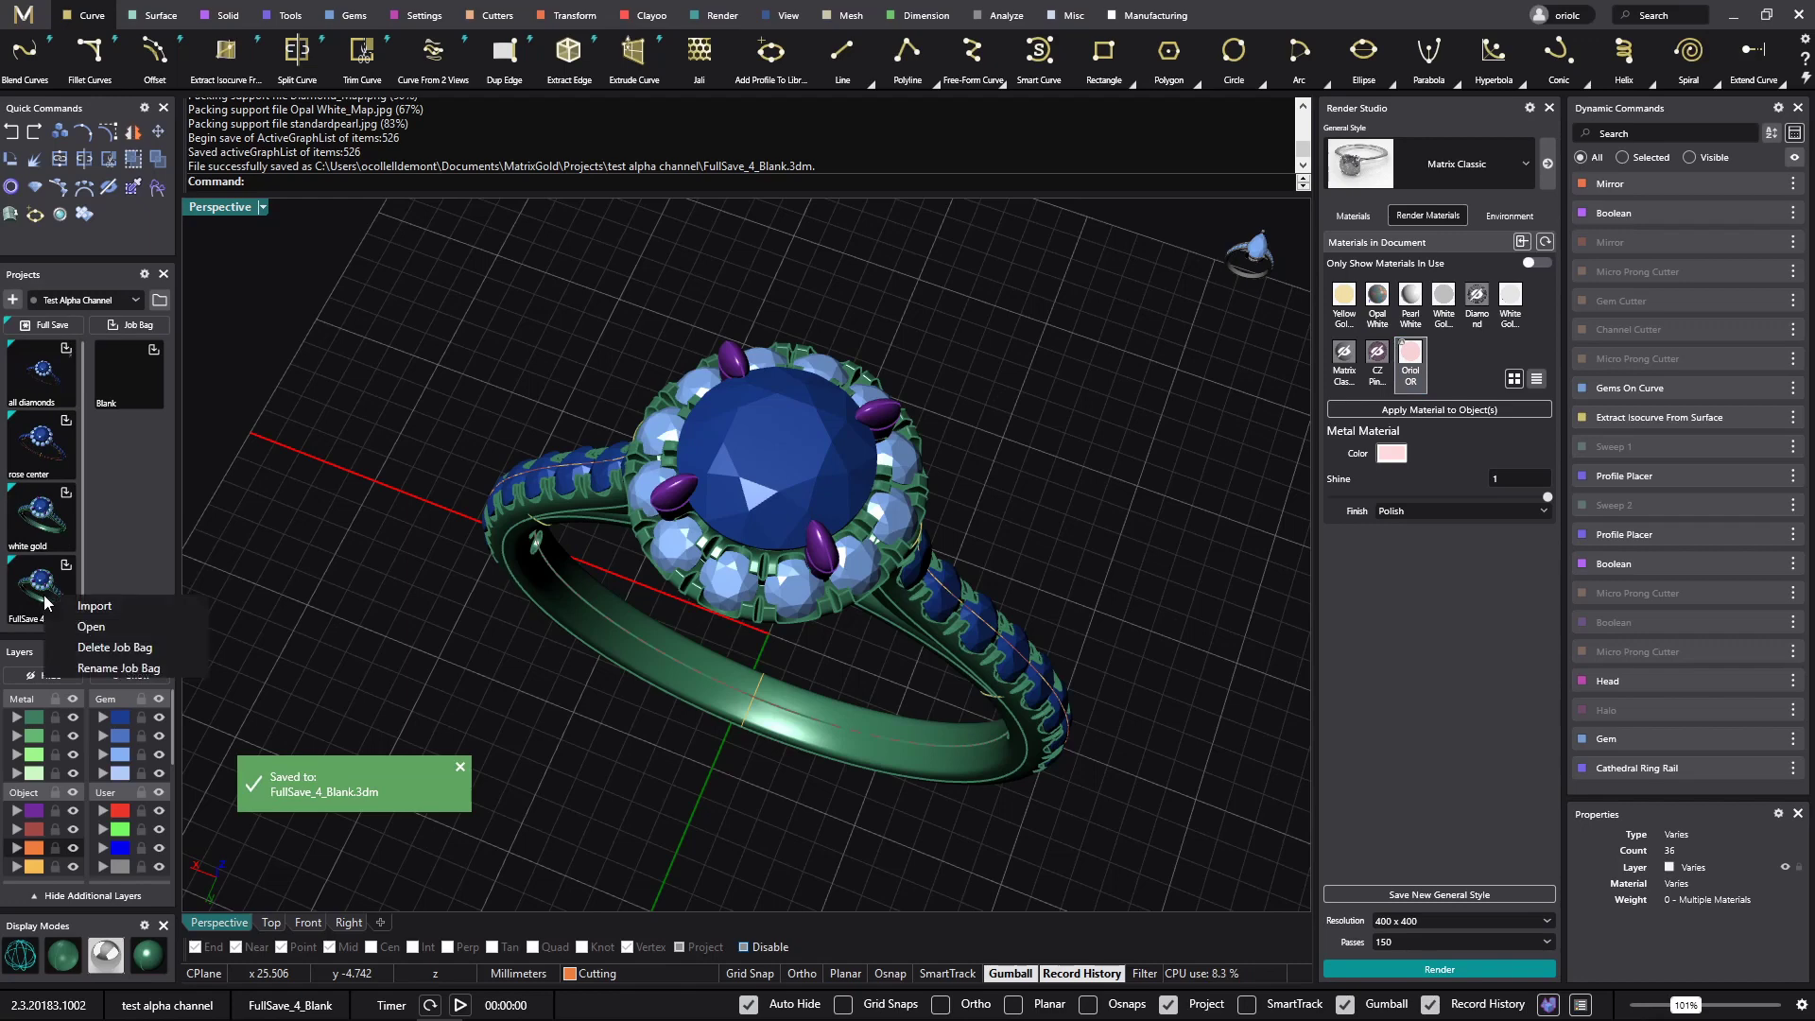
pyautogui.click(116, 668)
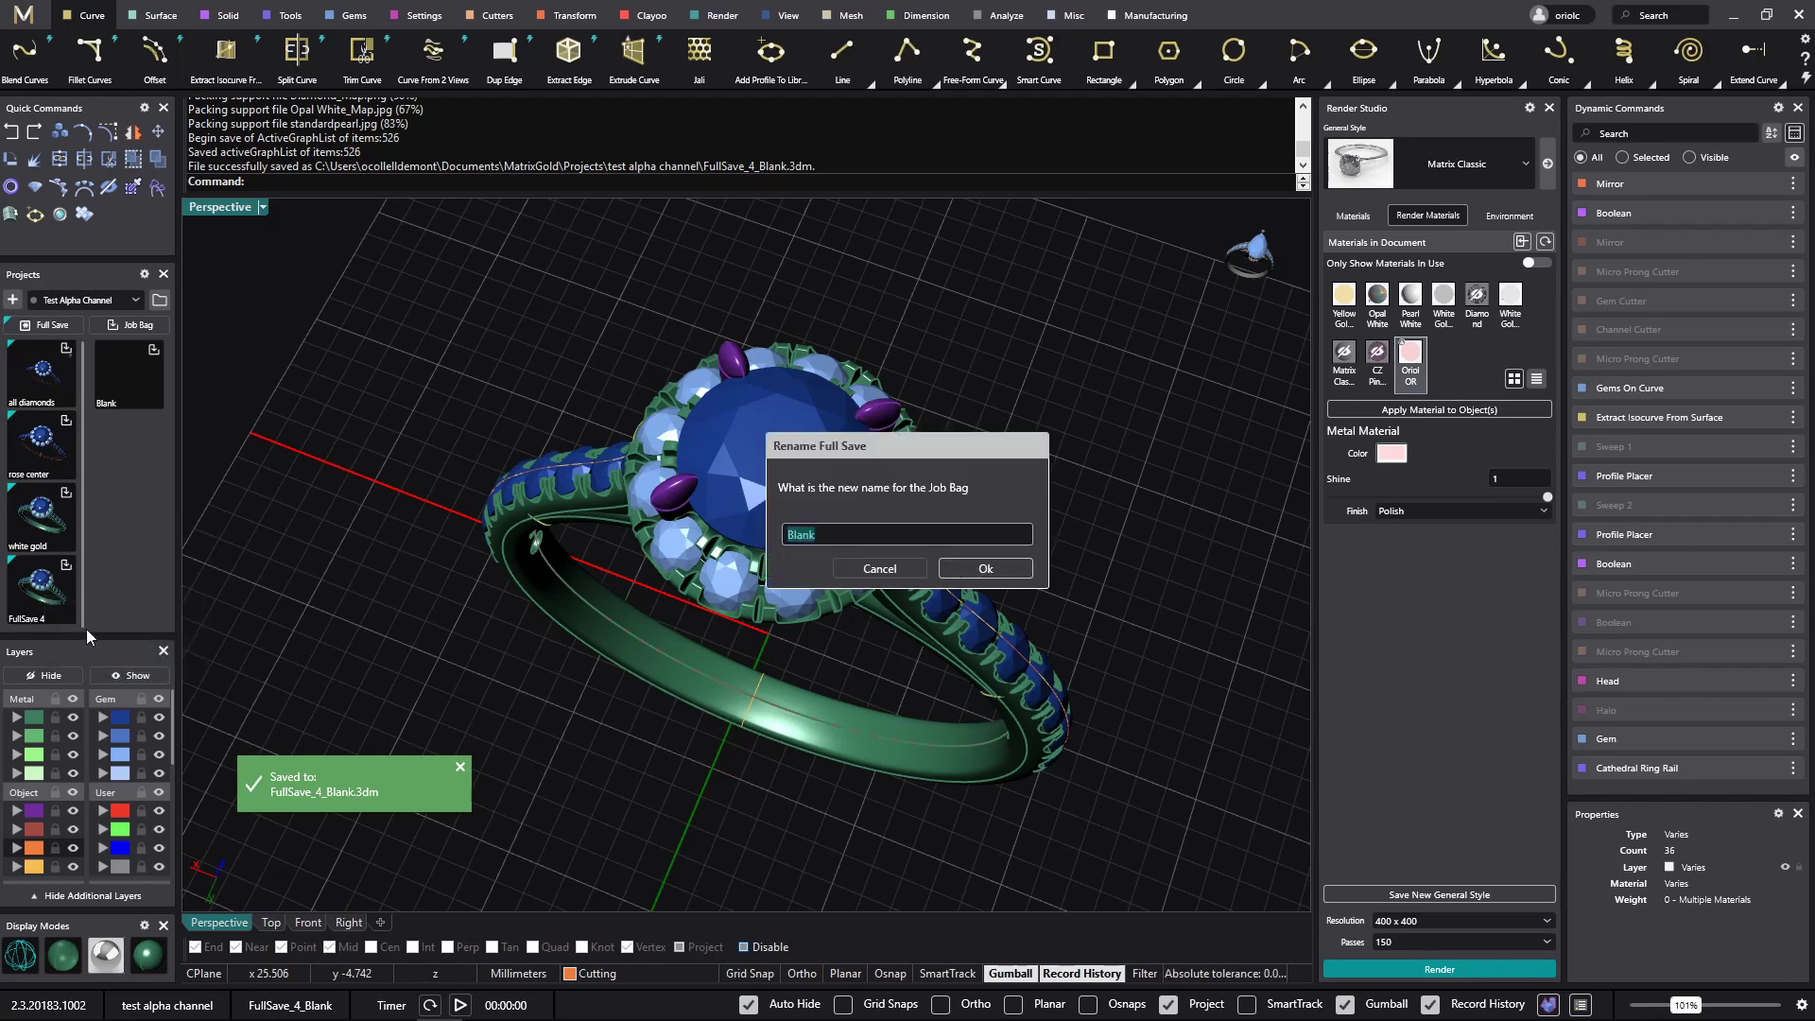
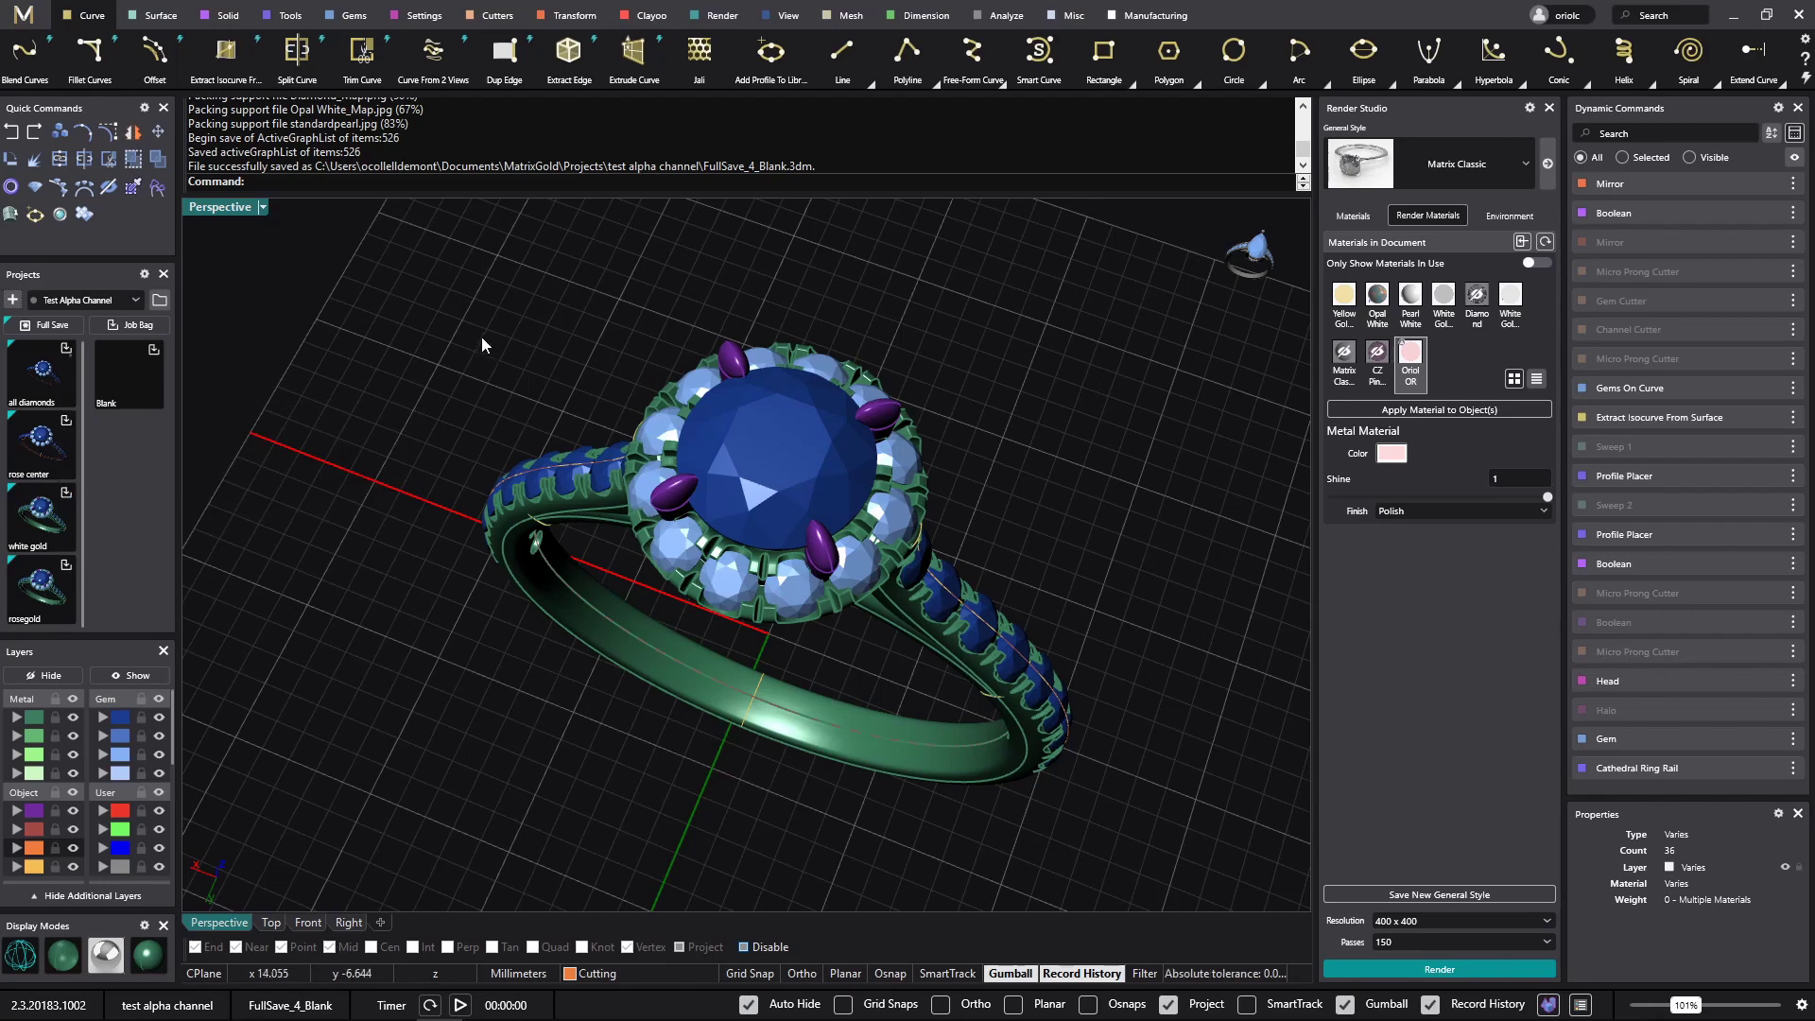
# - Start a Batch Render and set the number of passes to 500
pyautogui.click(729, 15)
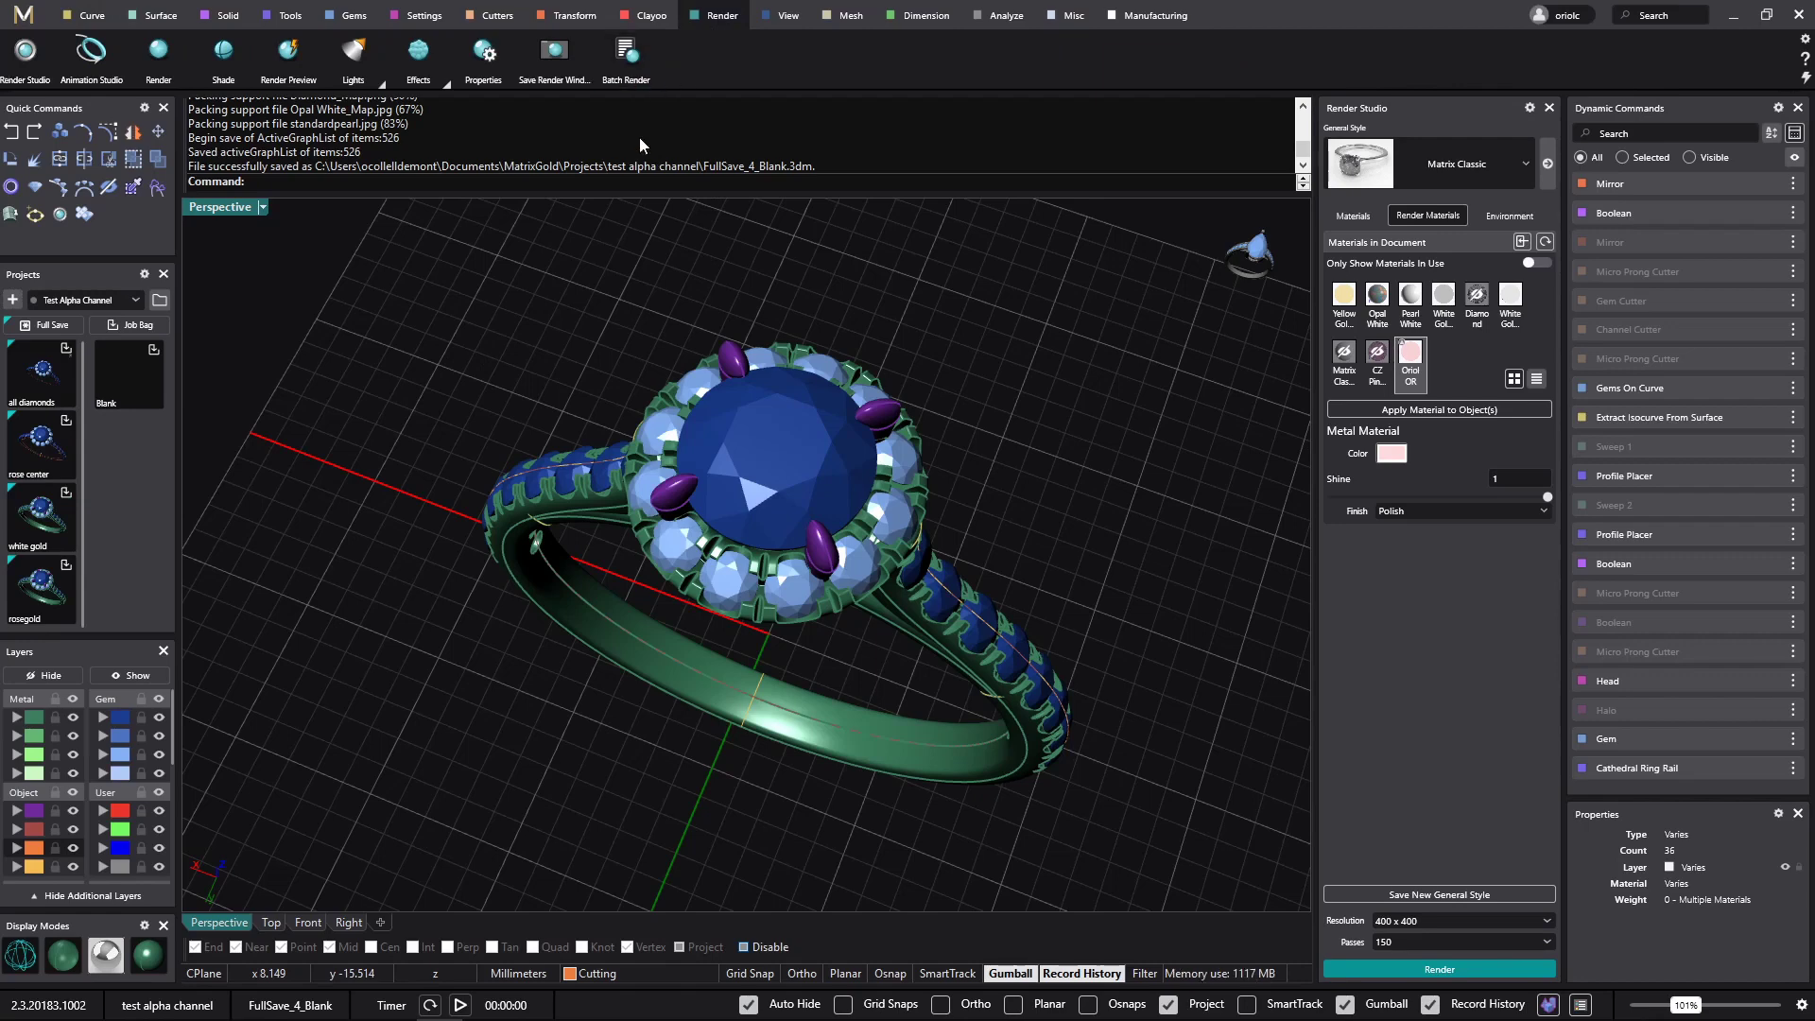
pyautogui.click(626, 64)
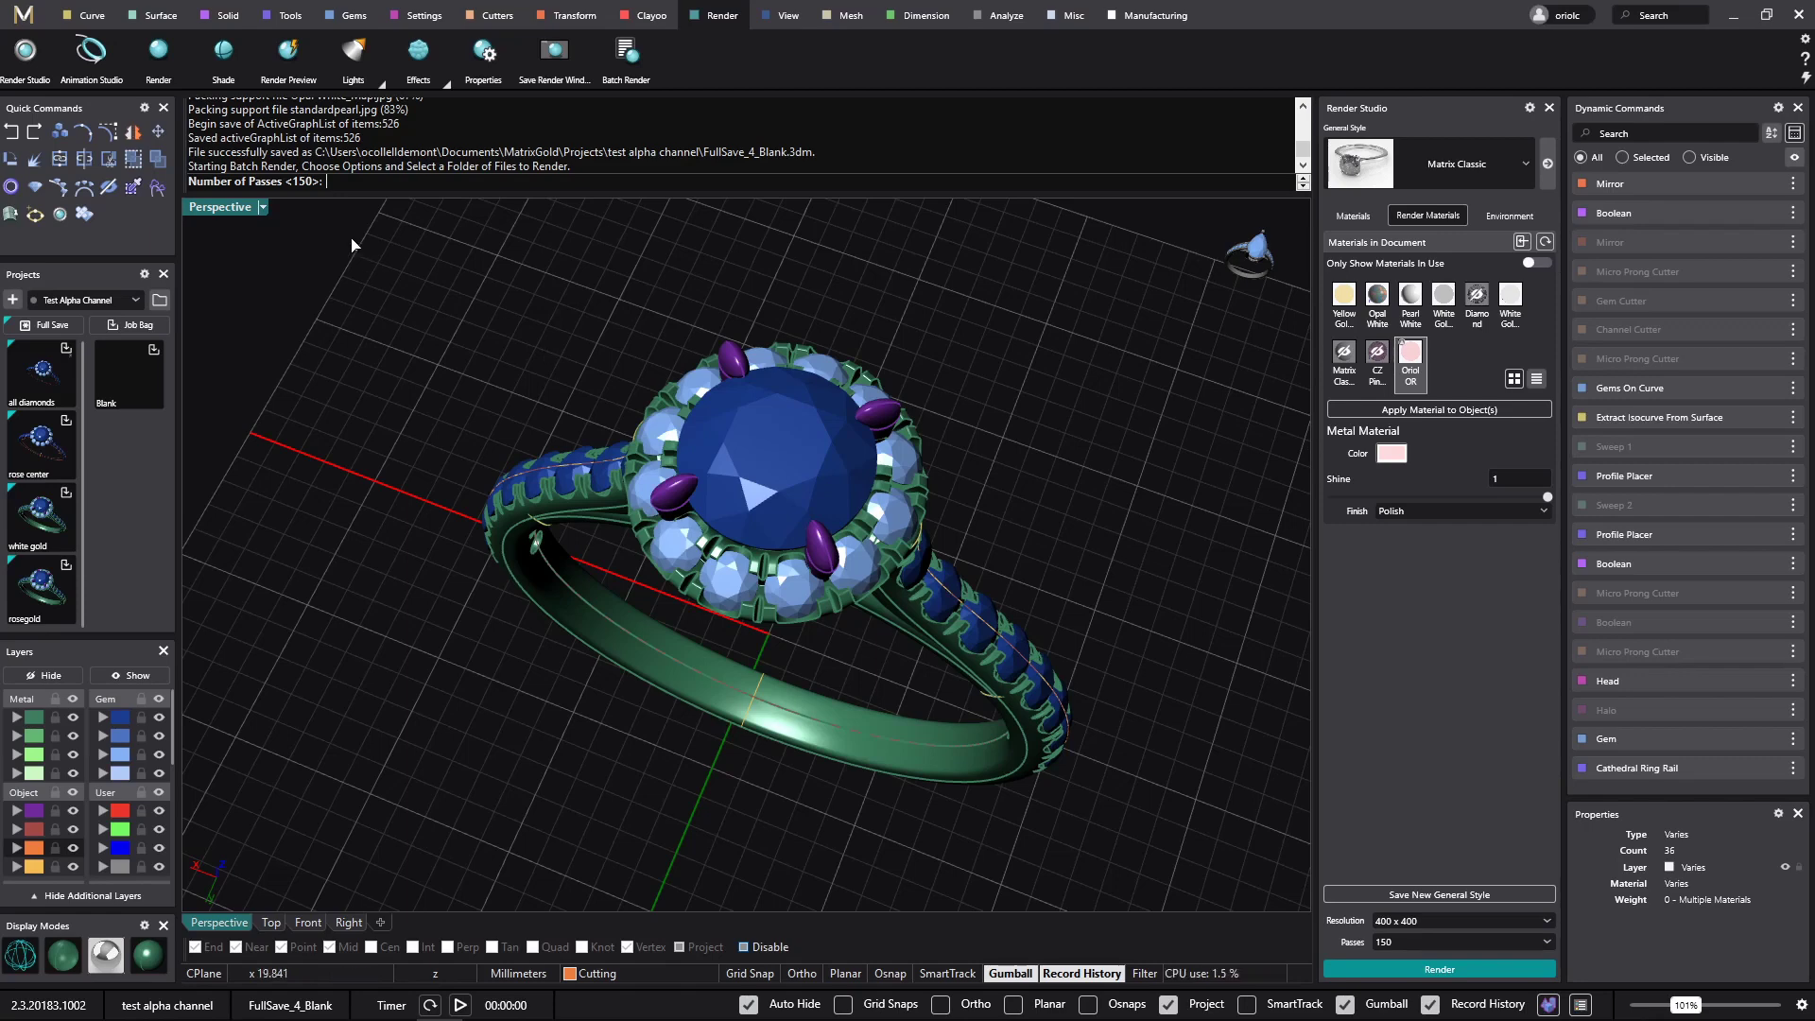
pyautogui.moveTo(393, 194); pyautogui.dragTo(395, 192)
pyautogui.write('500')
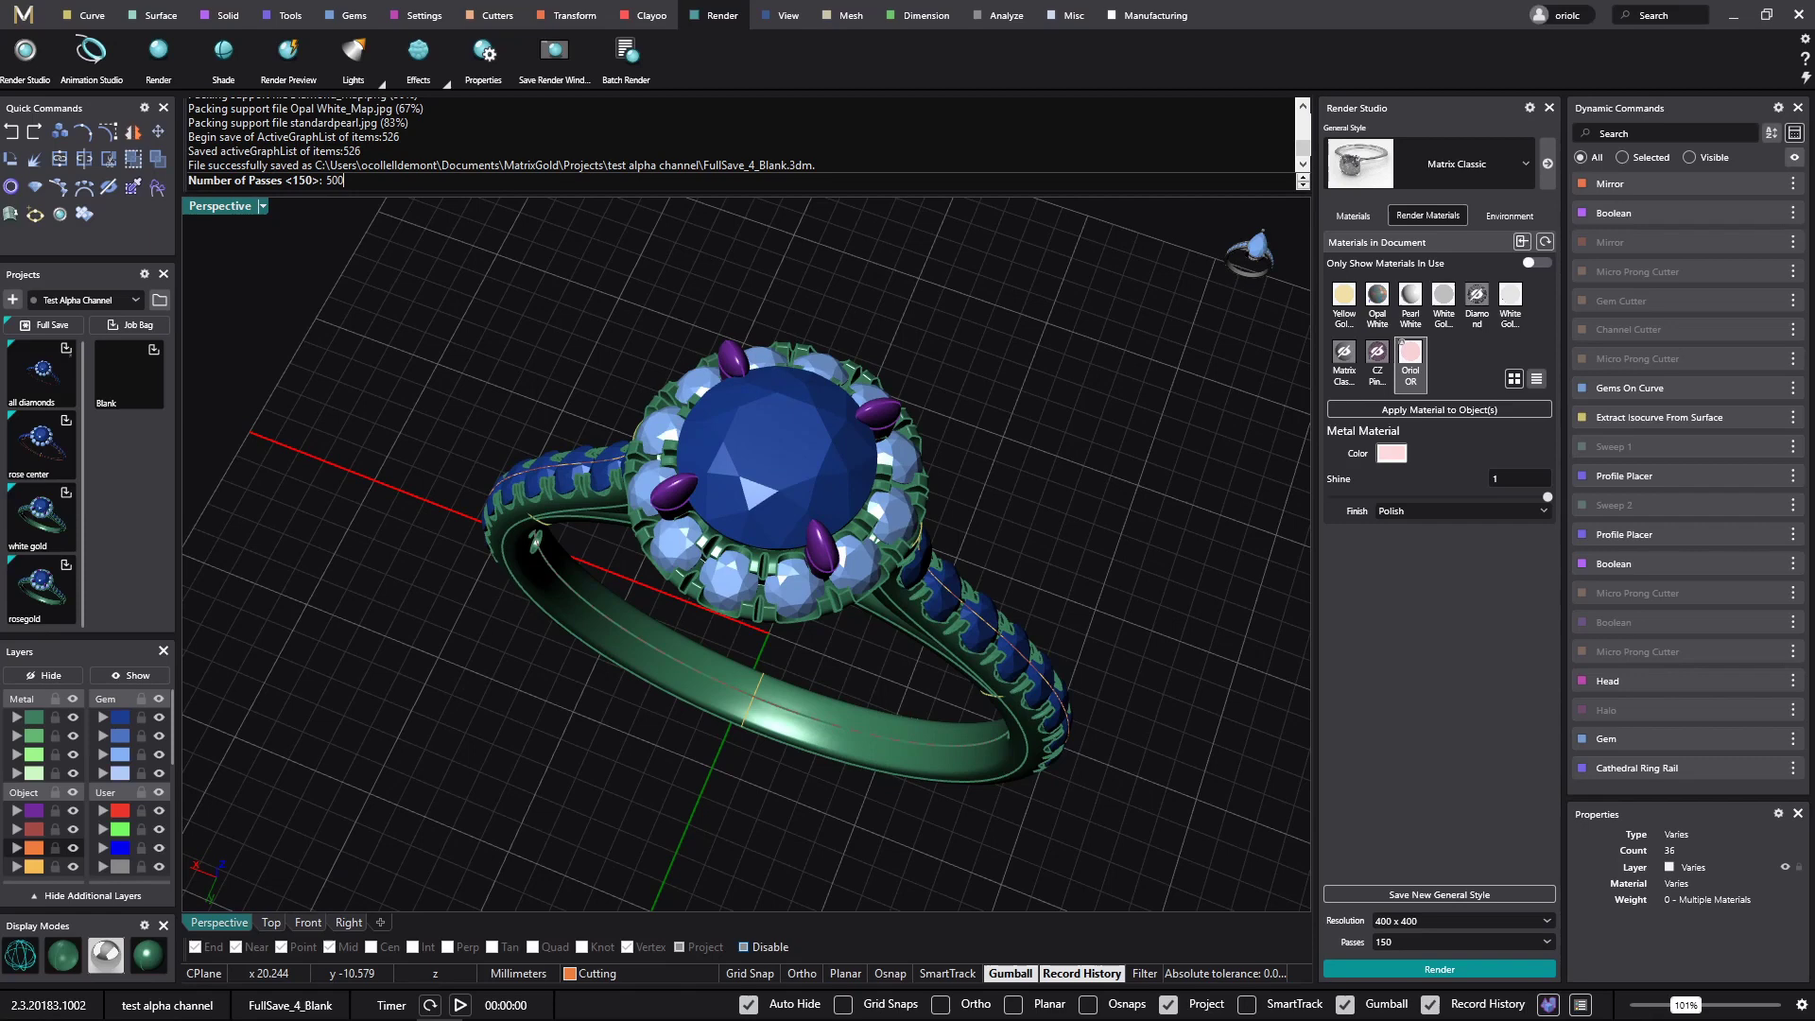
pyautogui.press('Return')
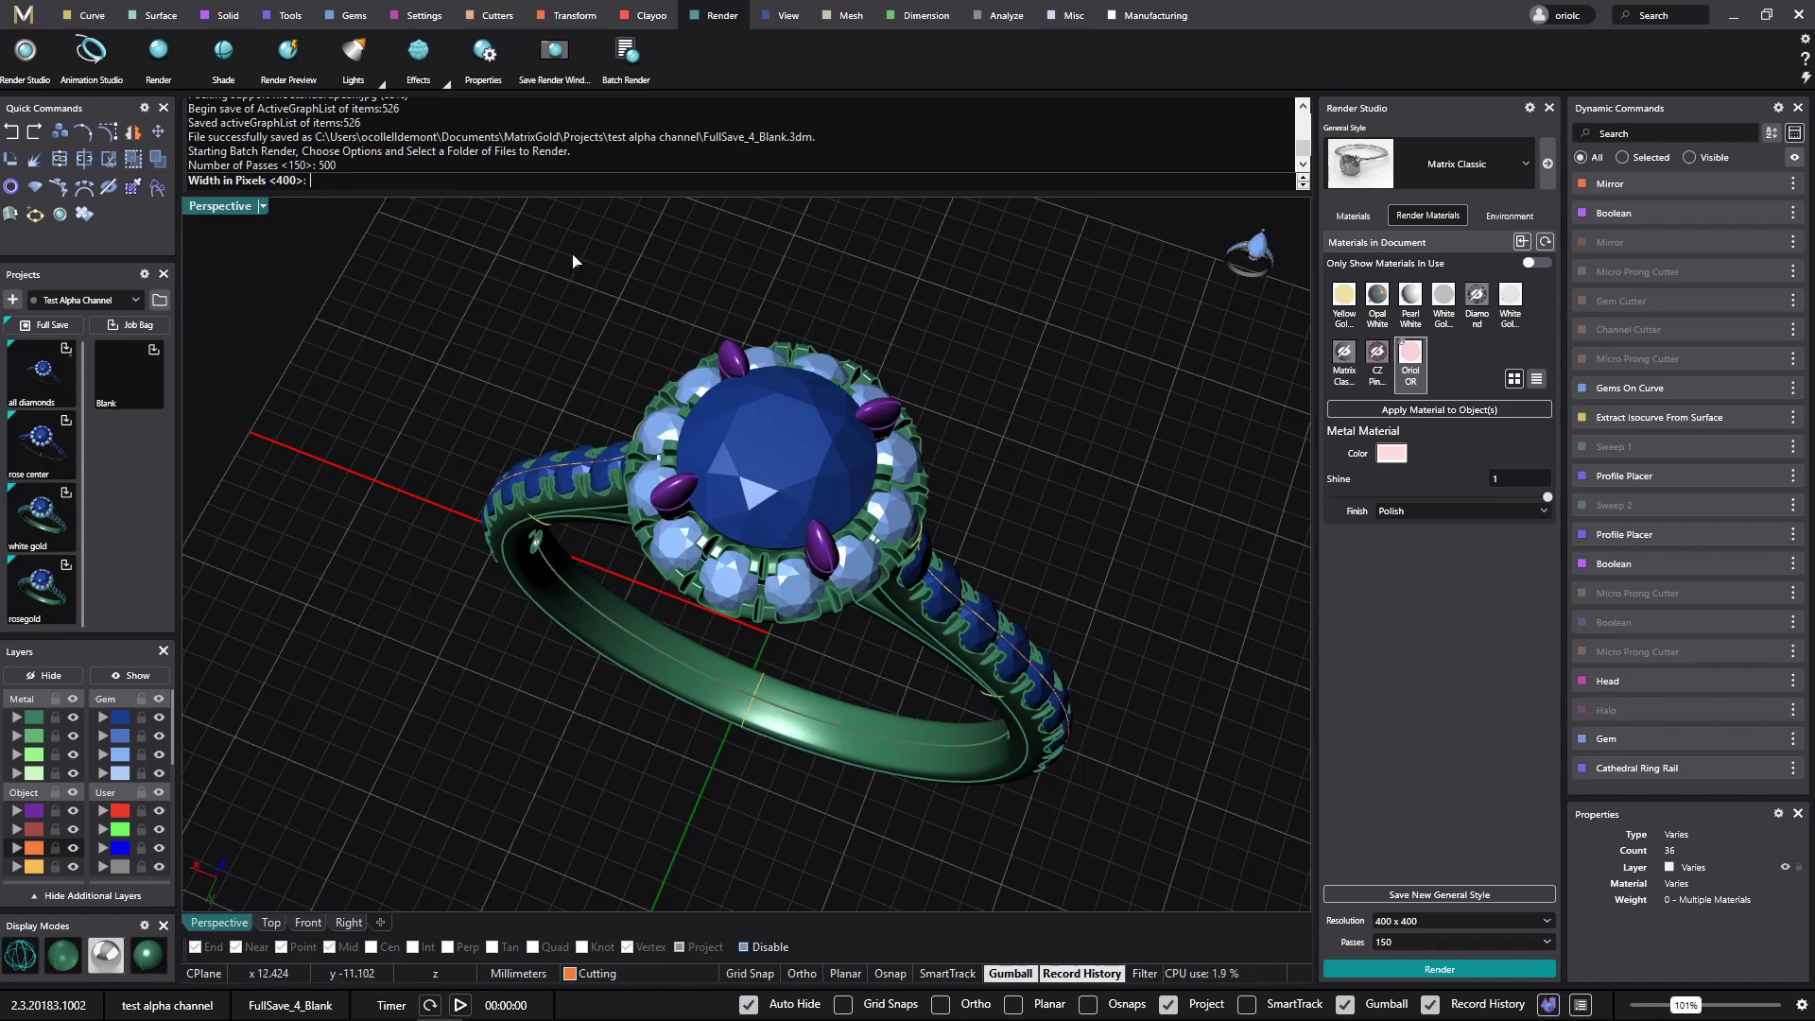
# - Set the batch render size to 800 pixels wide and 600 pixels high
pyautogui.click(1547, 921)
pyautogui.click(1551, 931)
pyautogui.click(1550, 931)
pyautogui.click(1551, 931)
pyautogui.write('800')
pyautogui.press('Return')
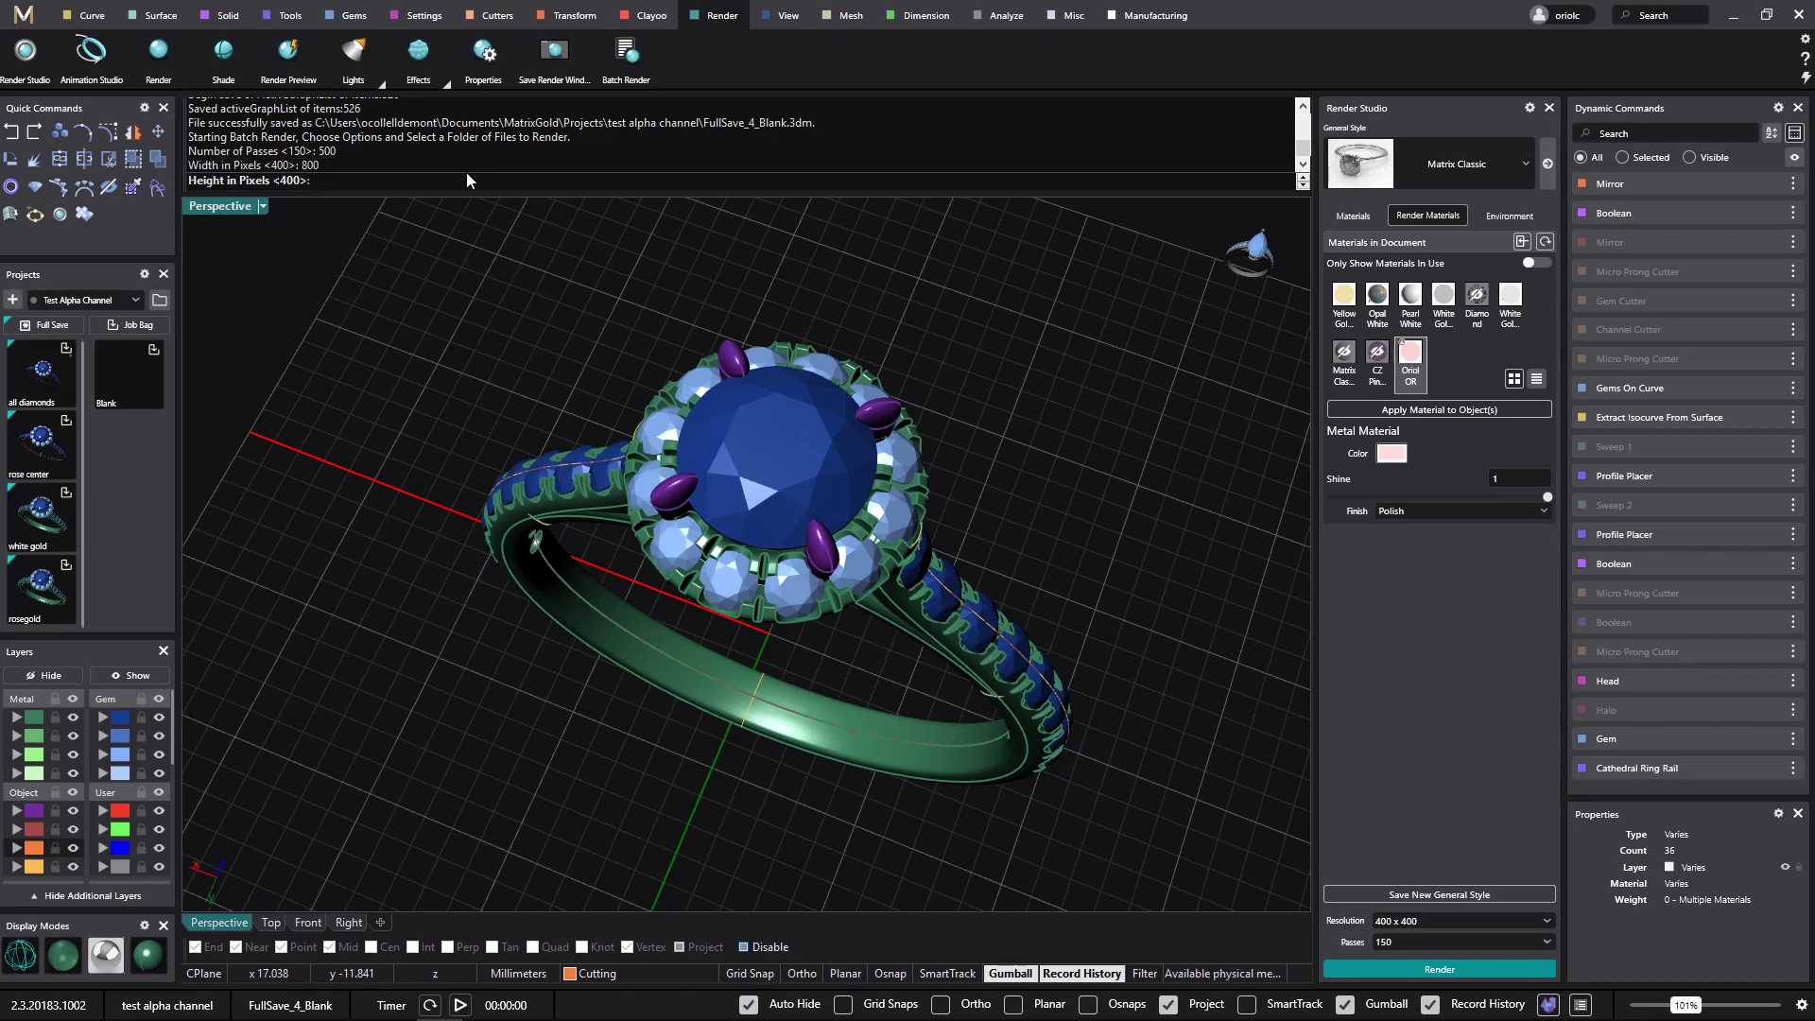
pyautogui.write('600')
pyautogui.press('Return')
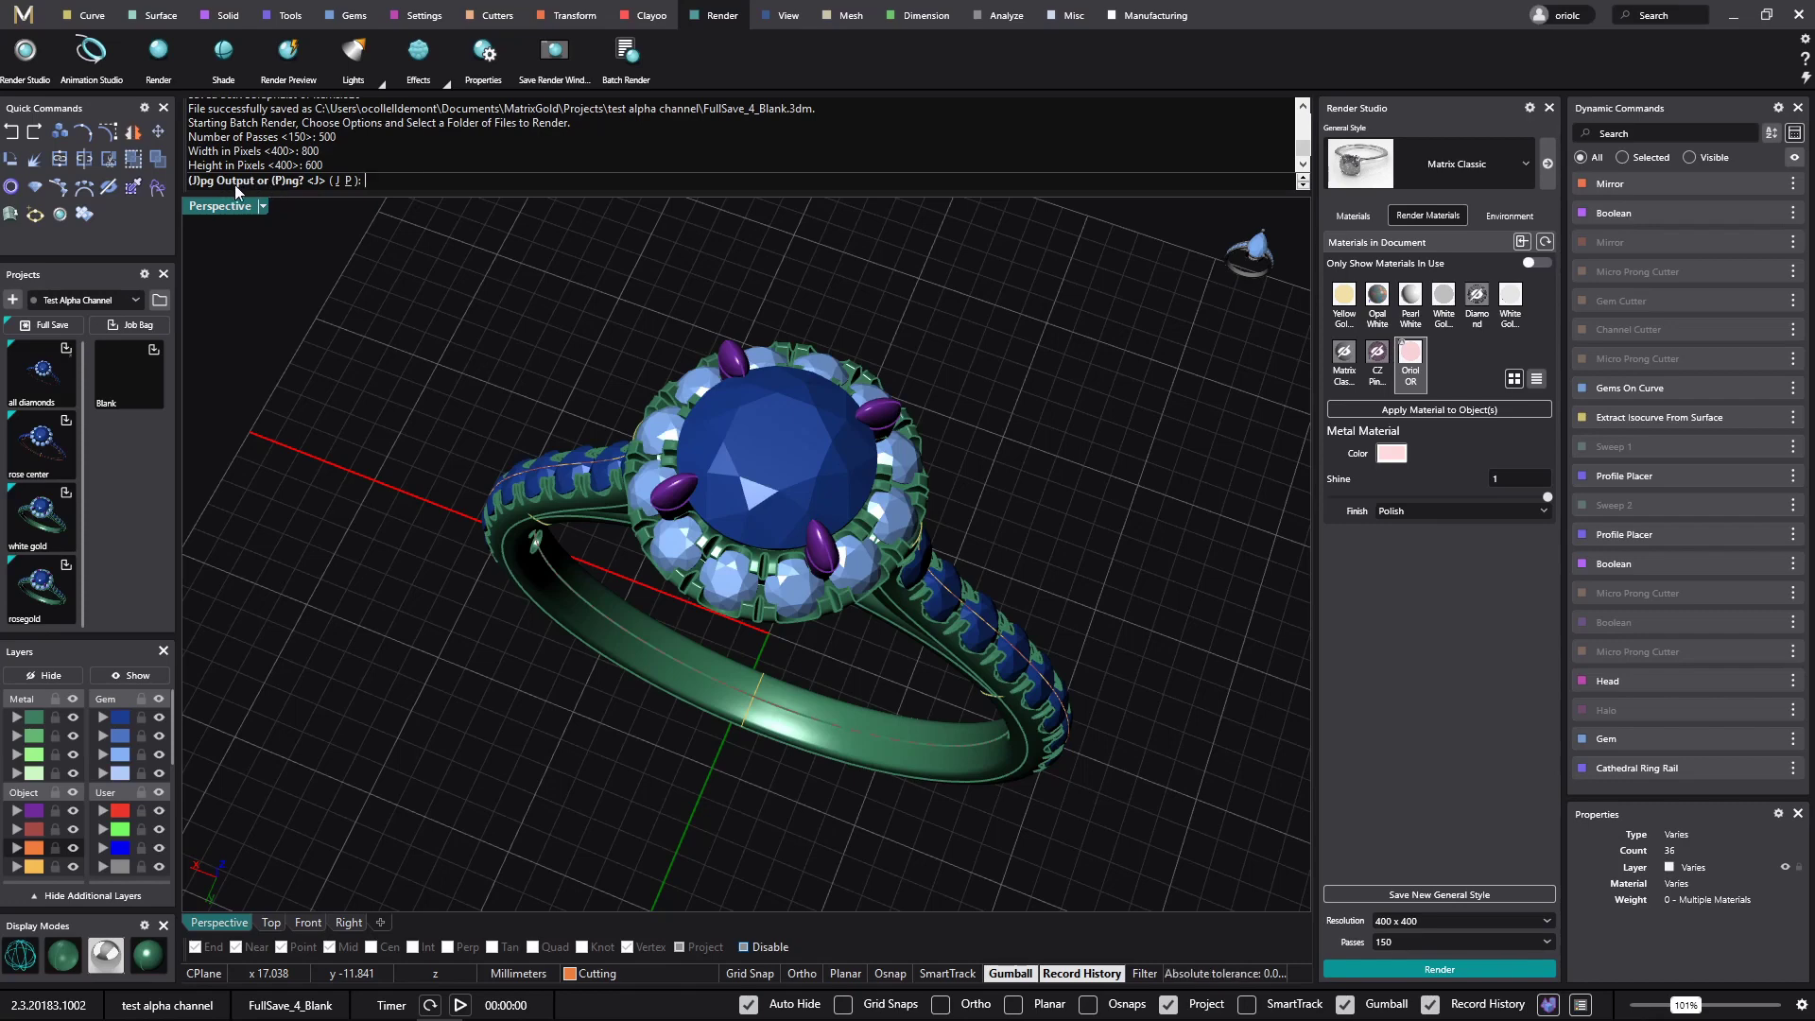
# - Choose PNG output and run the batch render on the "test alpha channel" project folder
pyautogui.click(349, 181)
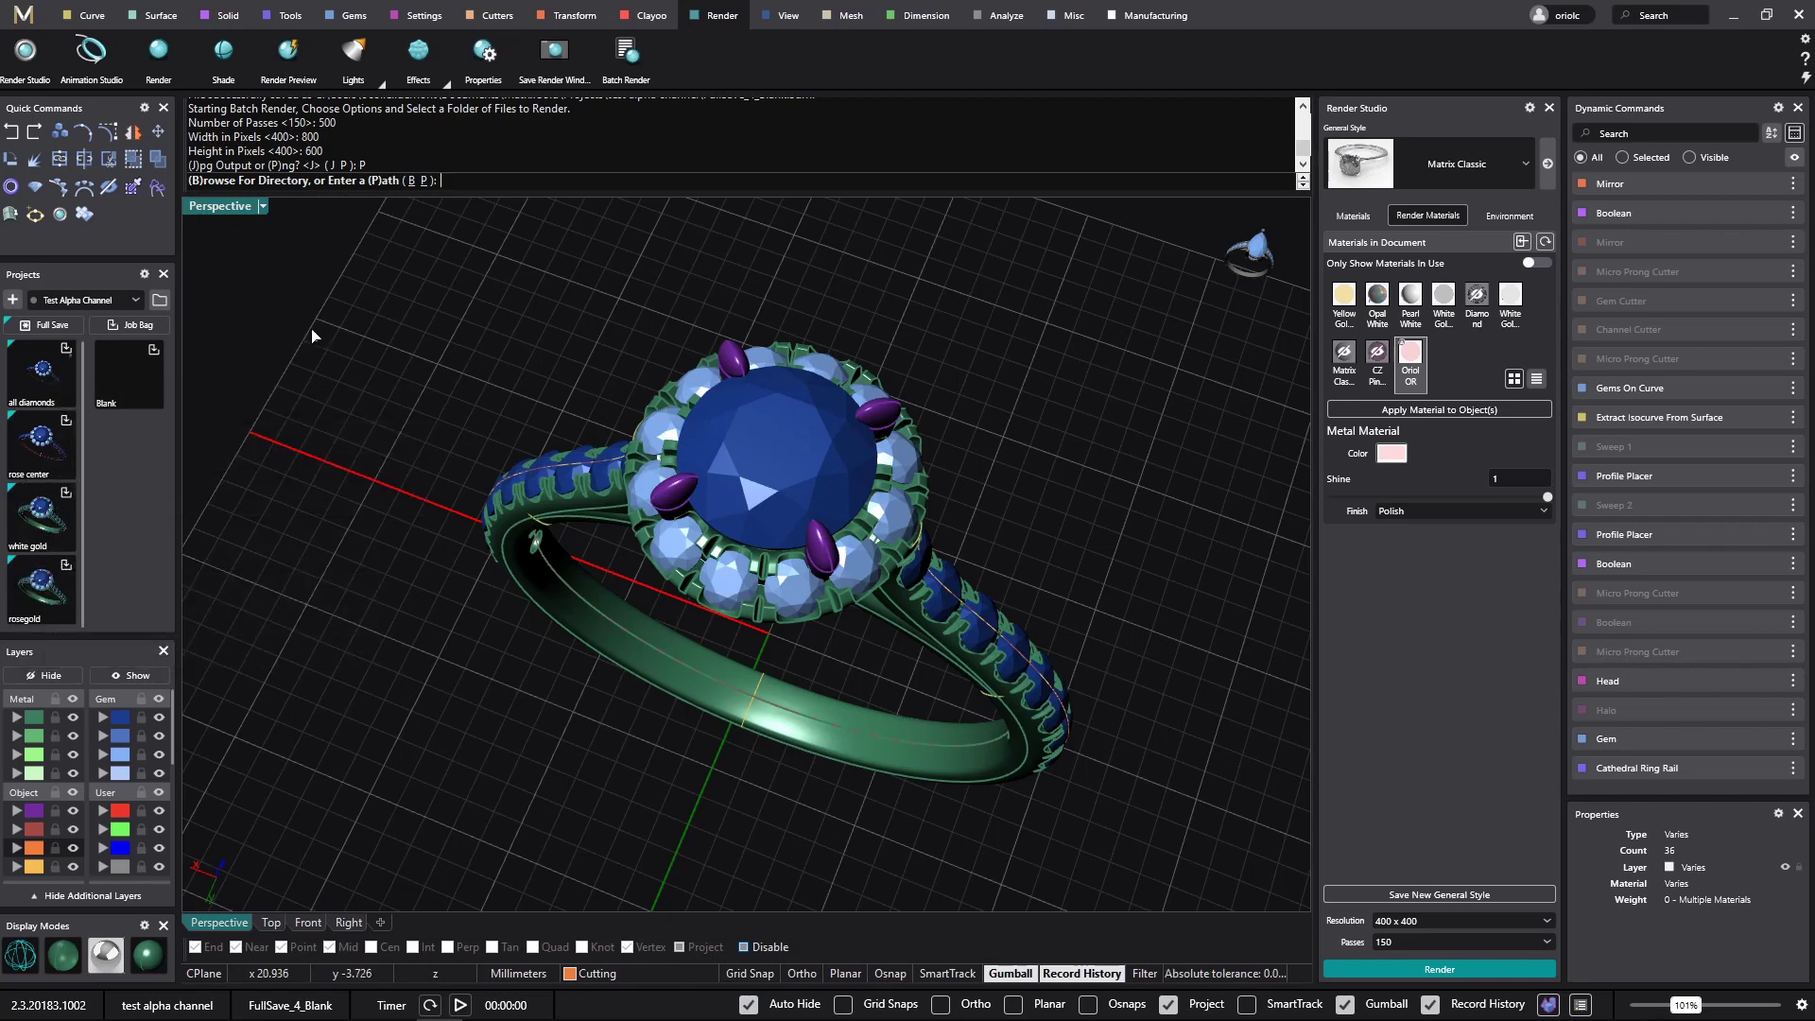
pyautogui.click(416, 184)
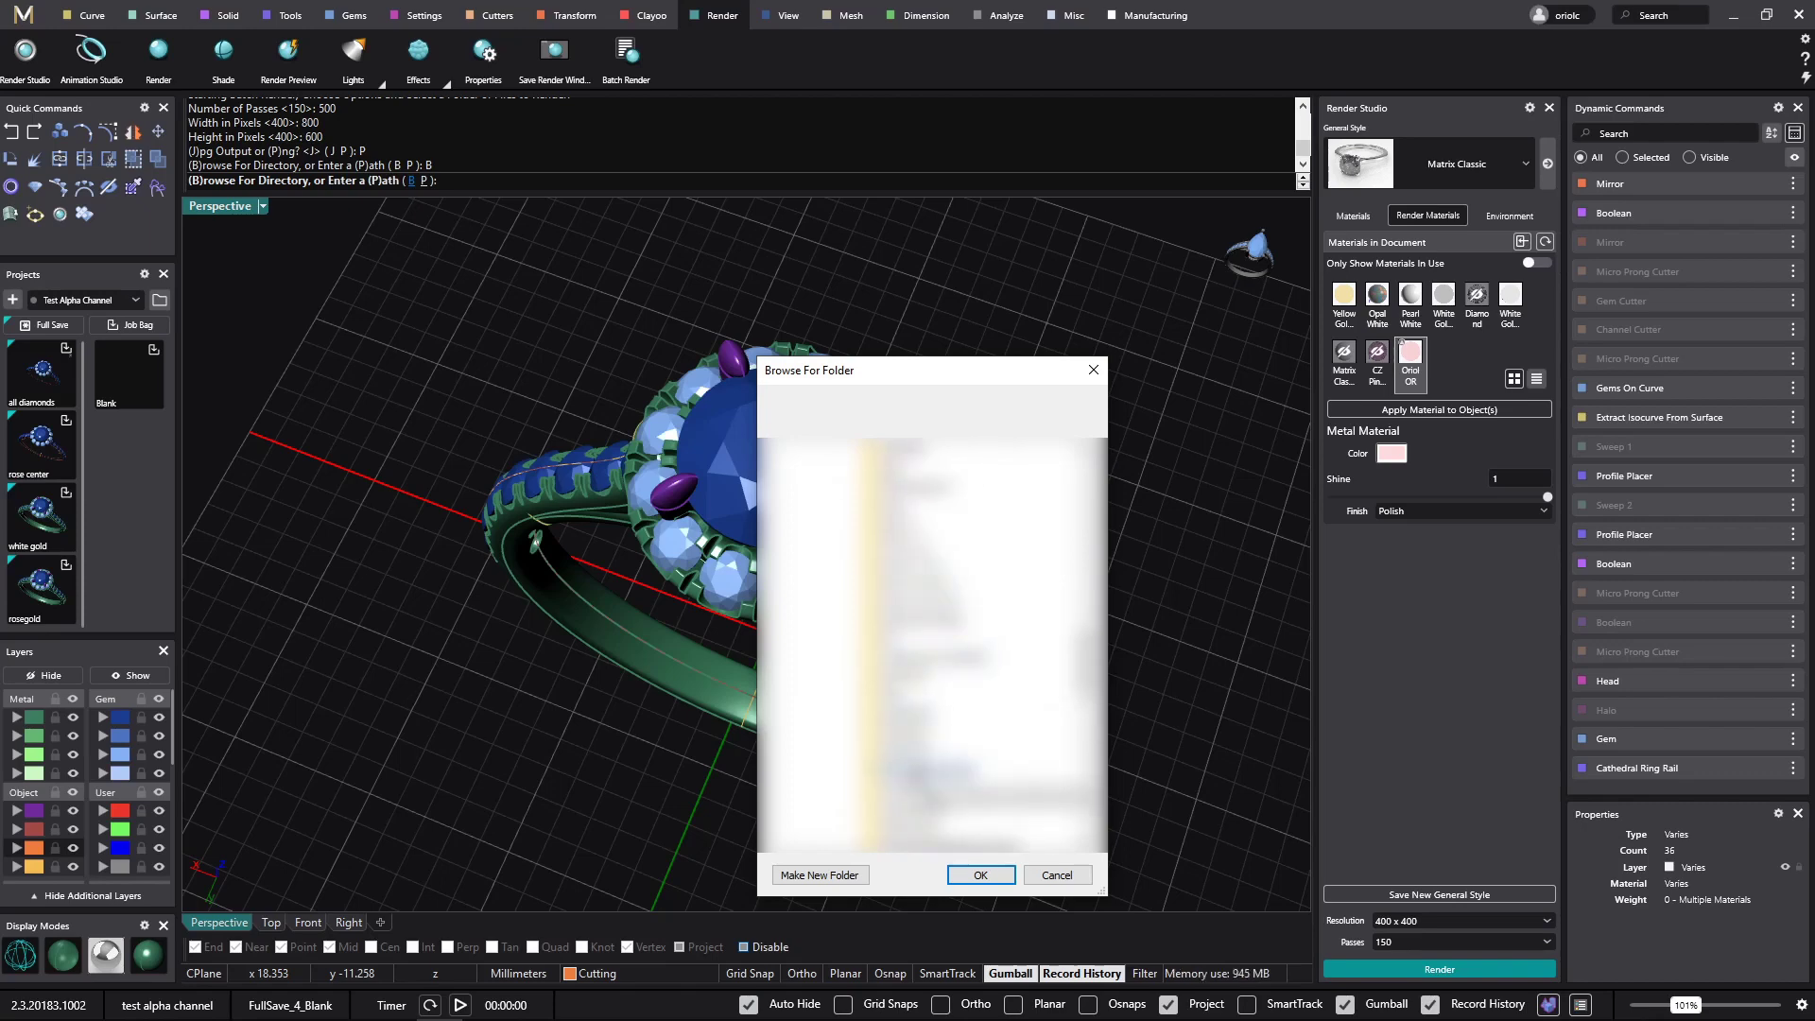
pyautogui.click(981, 874)
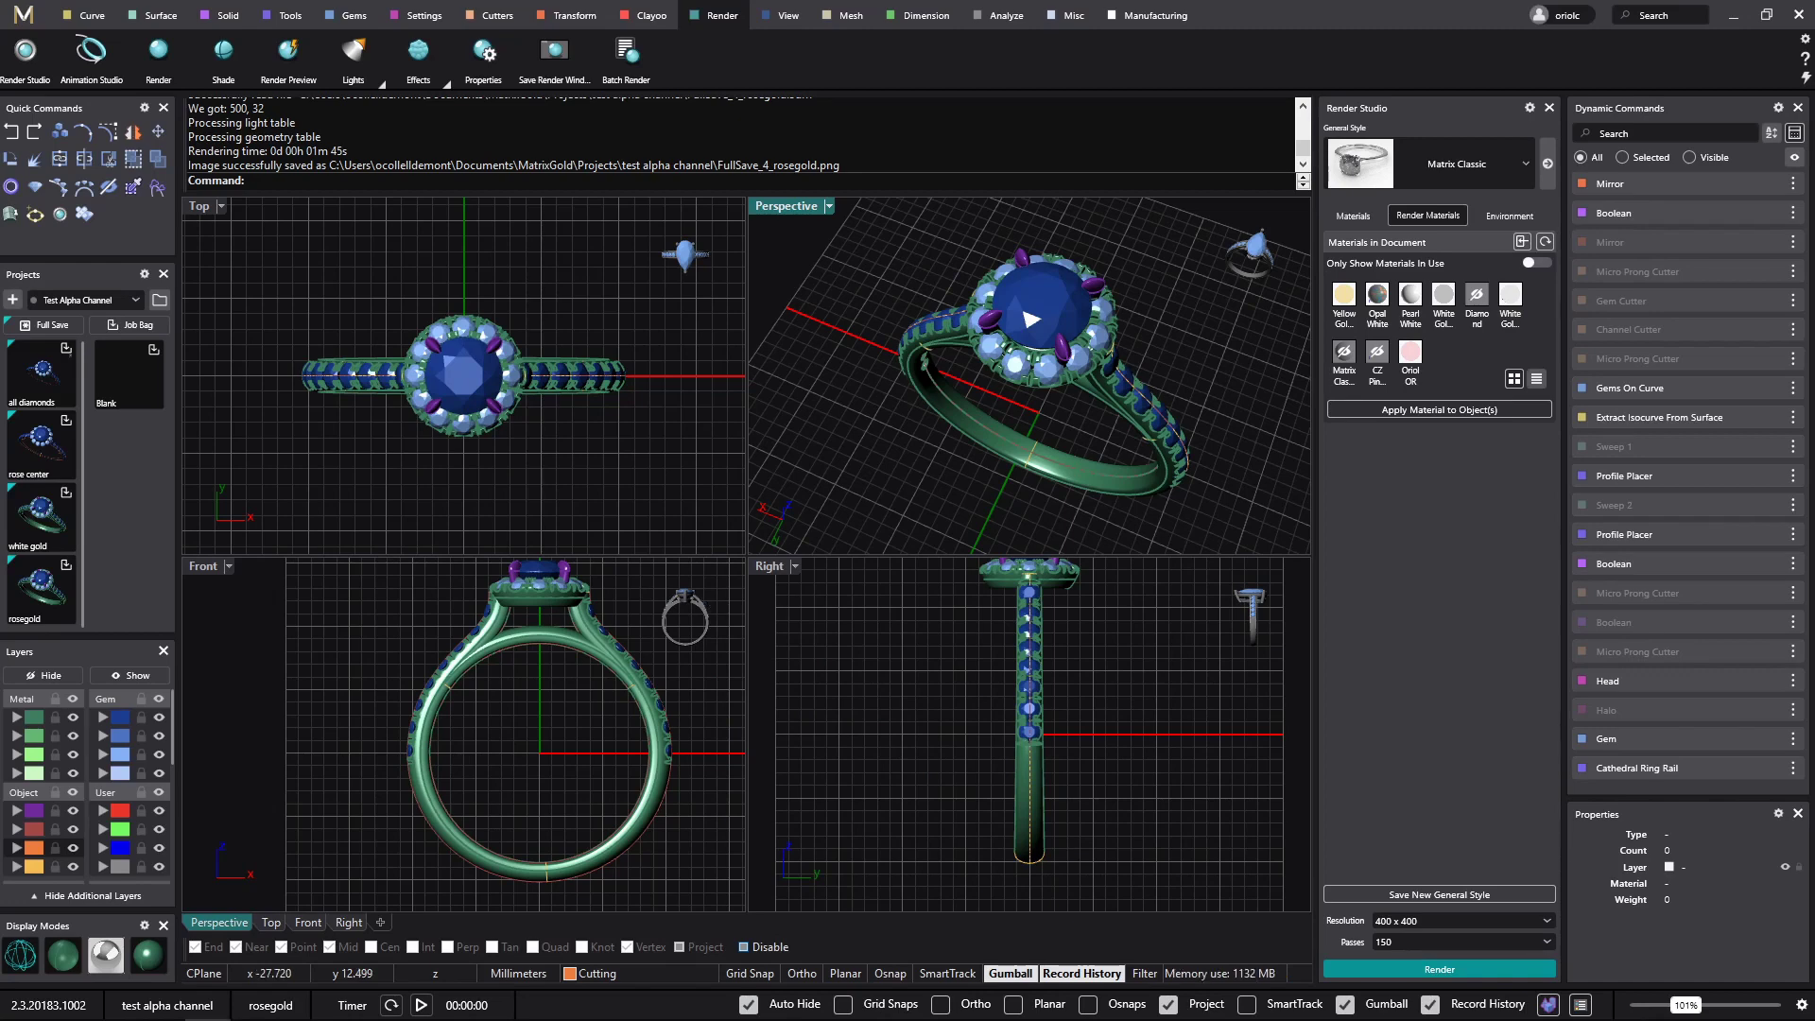
# - Review the rendered PNG images of the four full saves in the "test alpha channel" folder, and close the folder window
pyautogui.moveTo(2, 189); pyautogui.dragTo(335, 228)
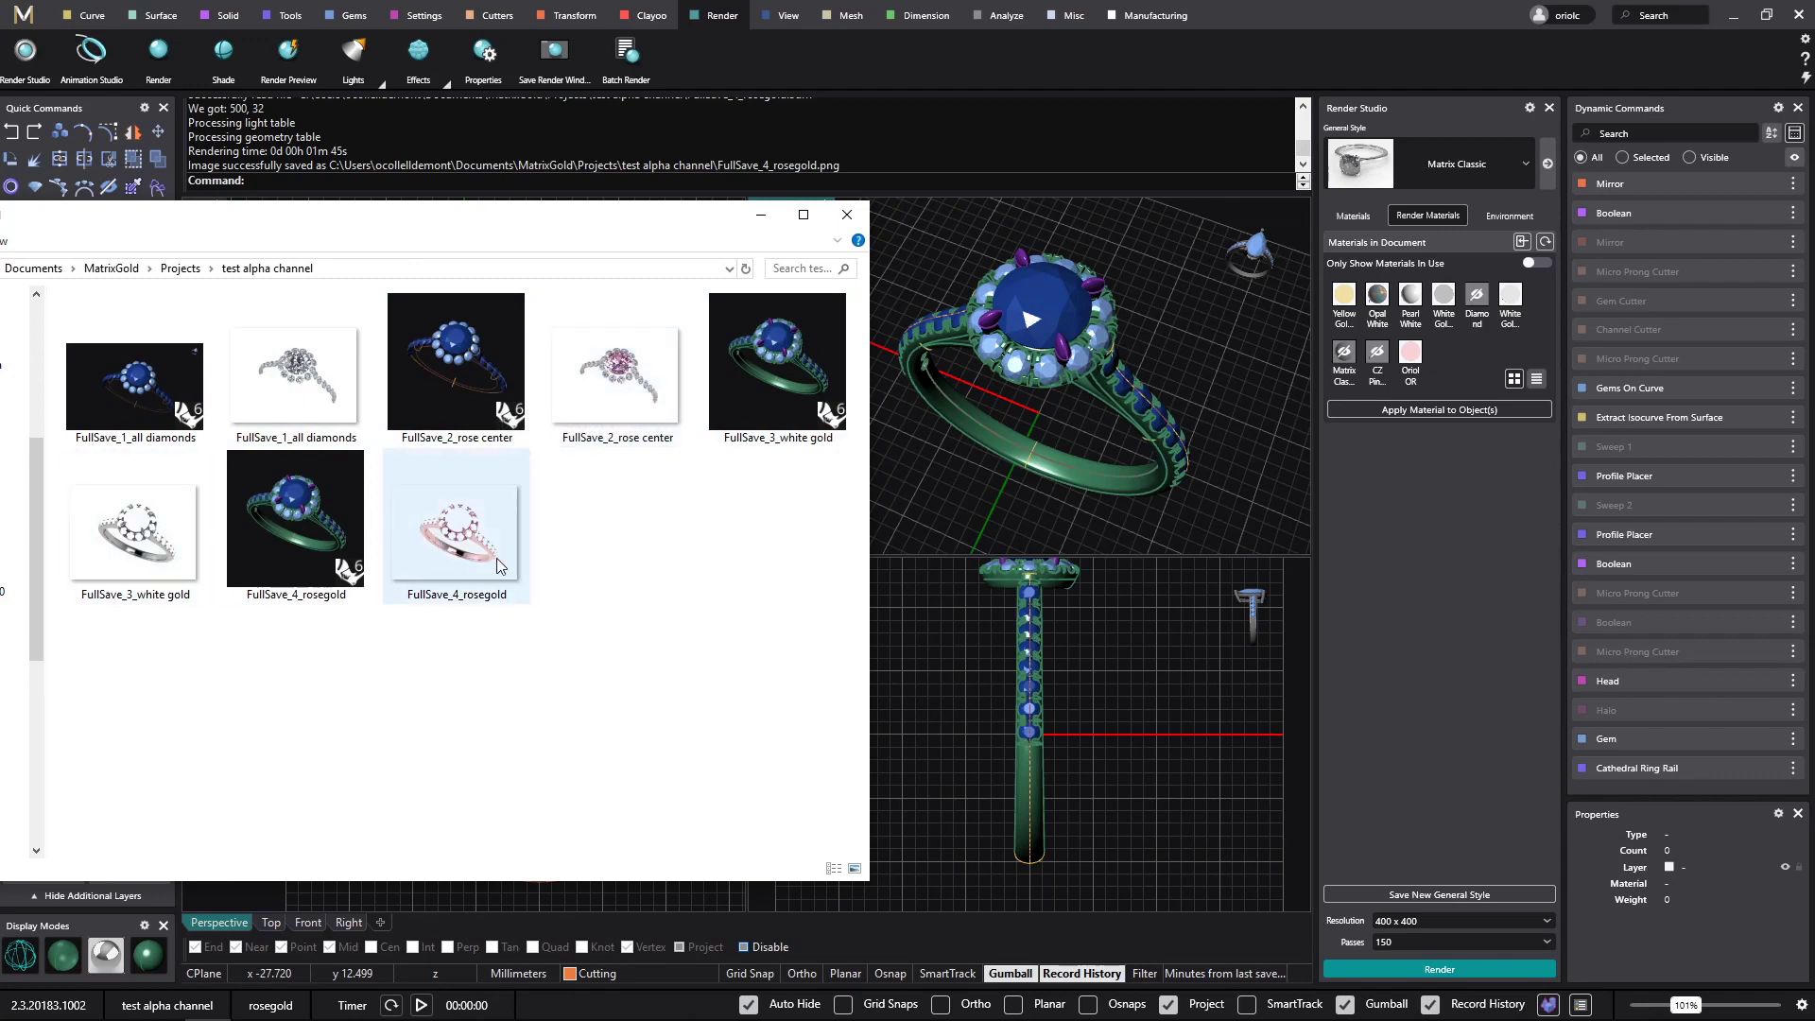
pyautogui.moveTo(463, 544)
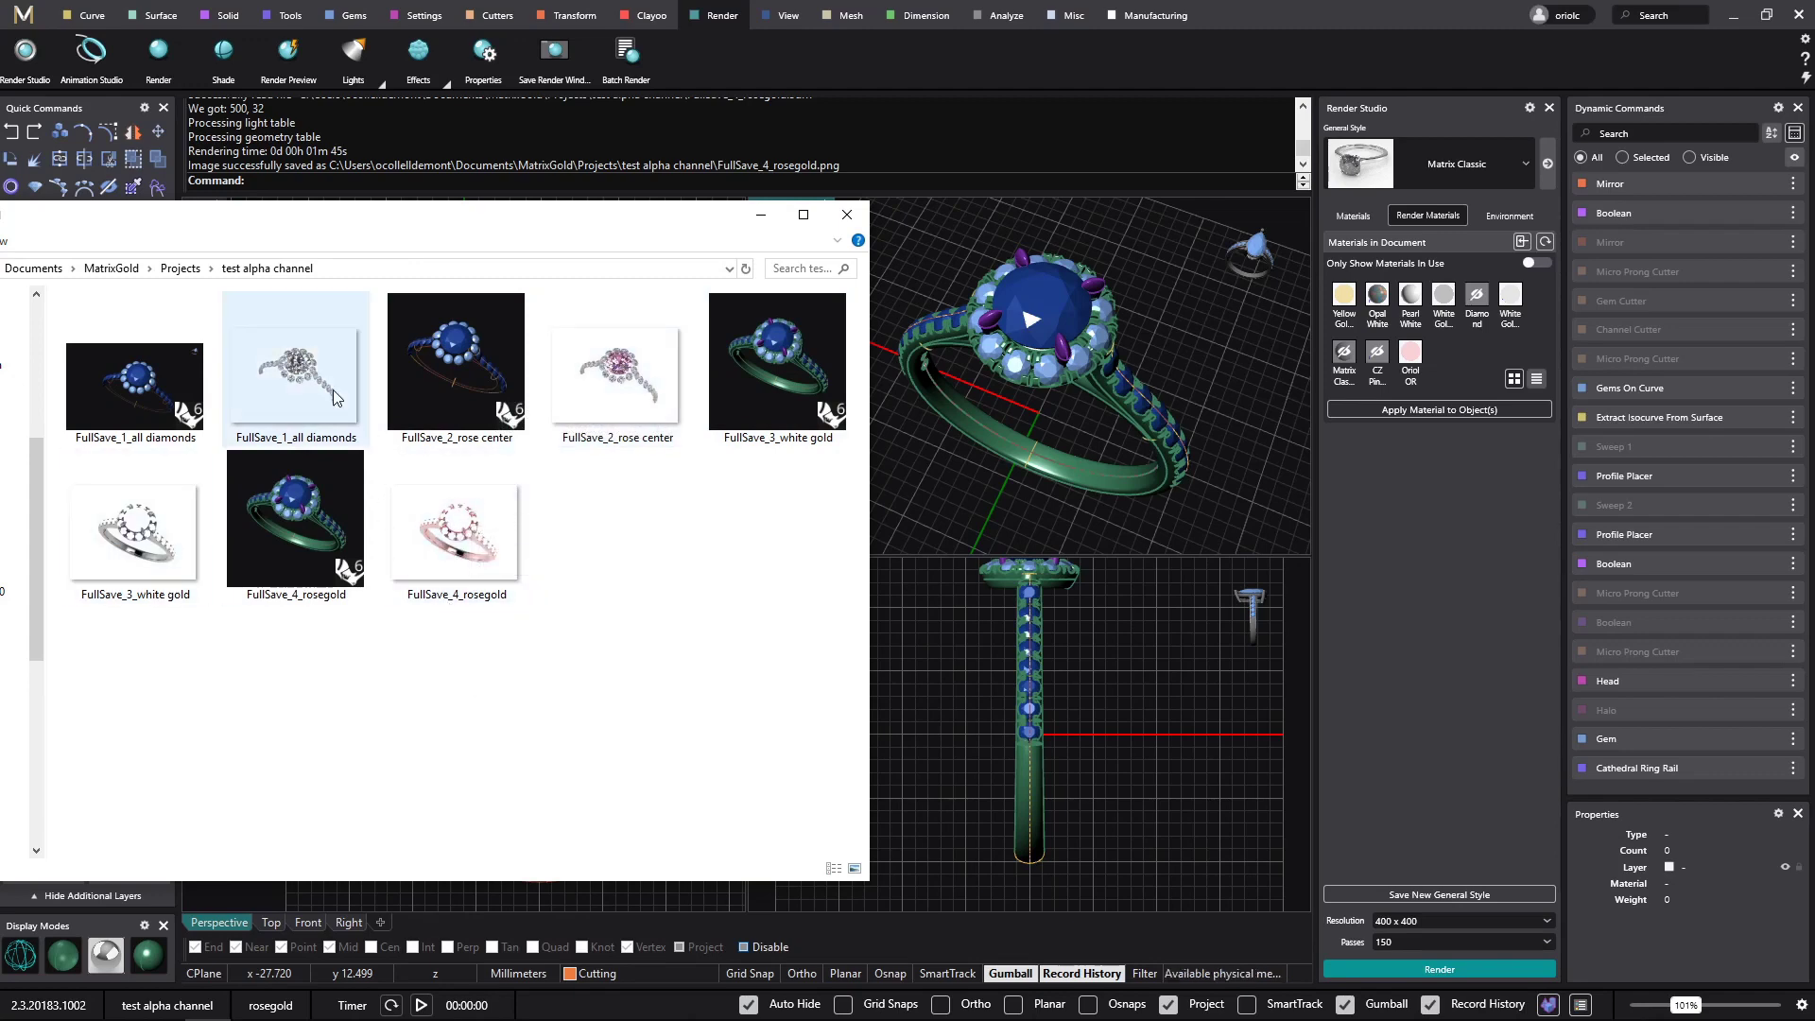
pyautogui.moveTo(332, 389)
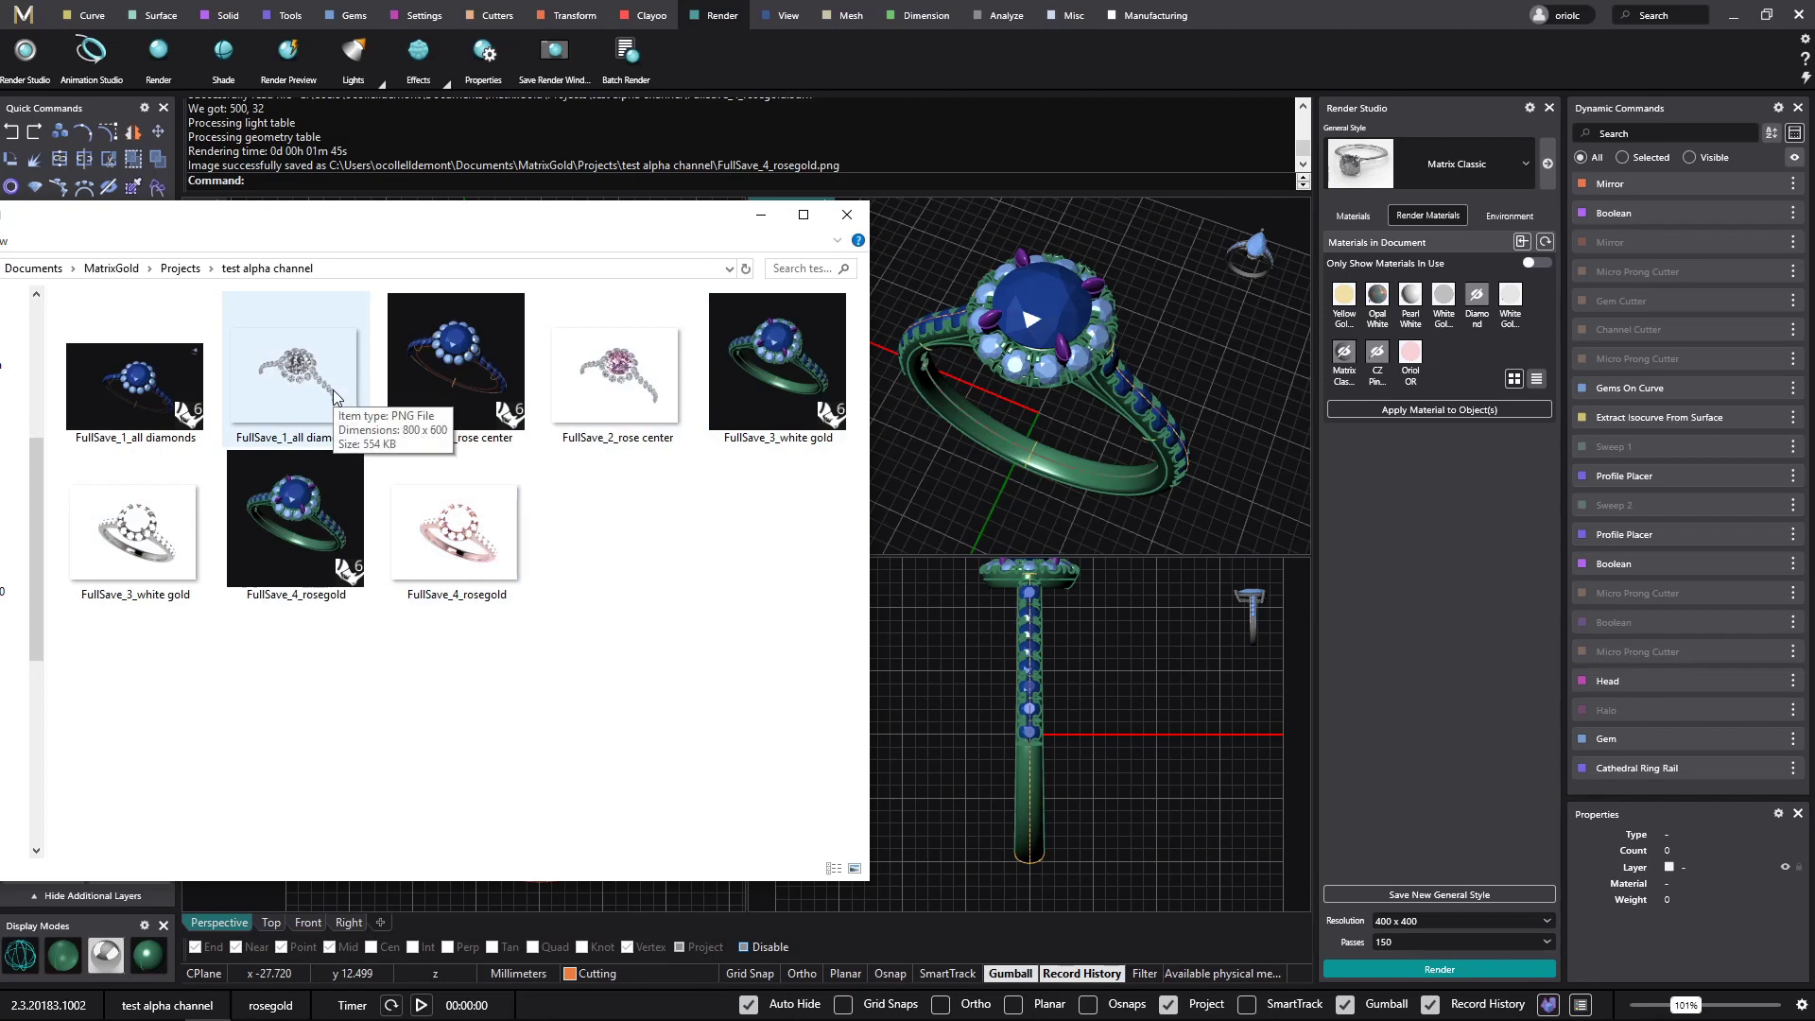
pyautogui.moveTo(610, 388)
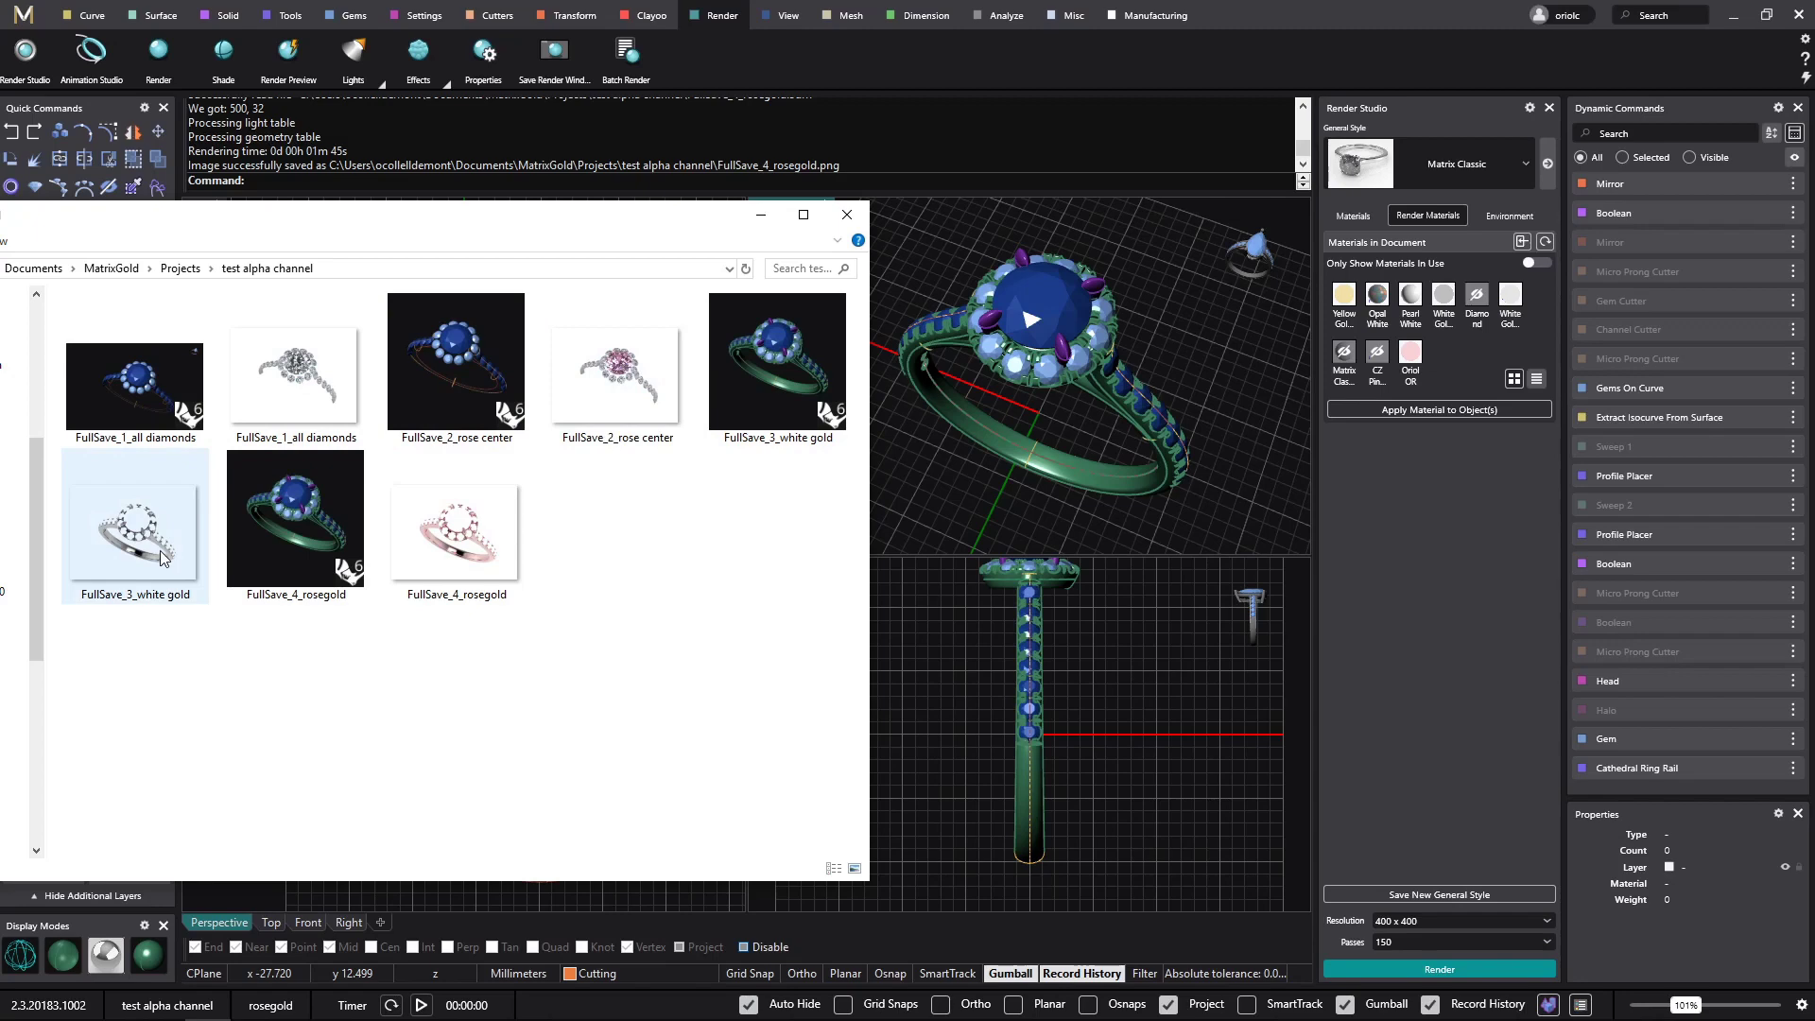
pyautogui.moveTo(162, 556)
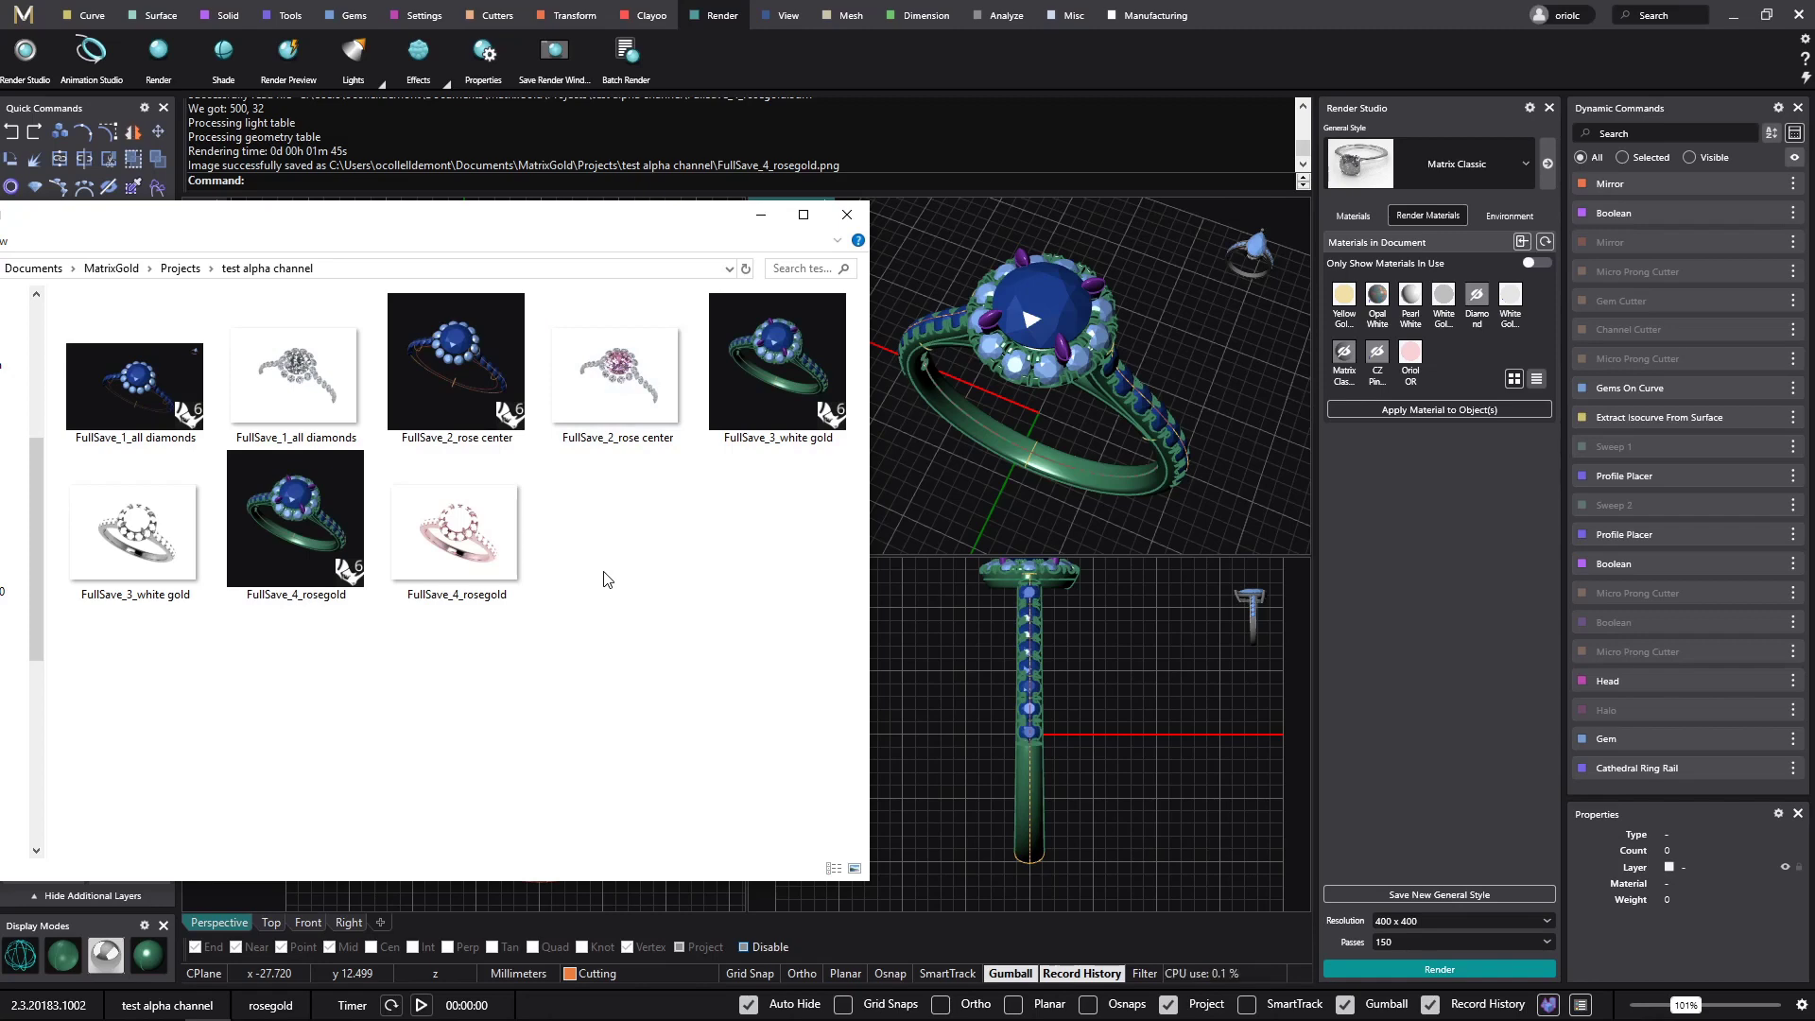
pyautogui.click(846, 217)
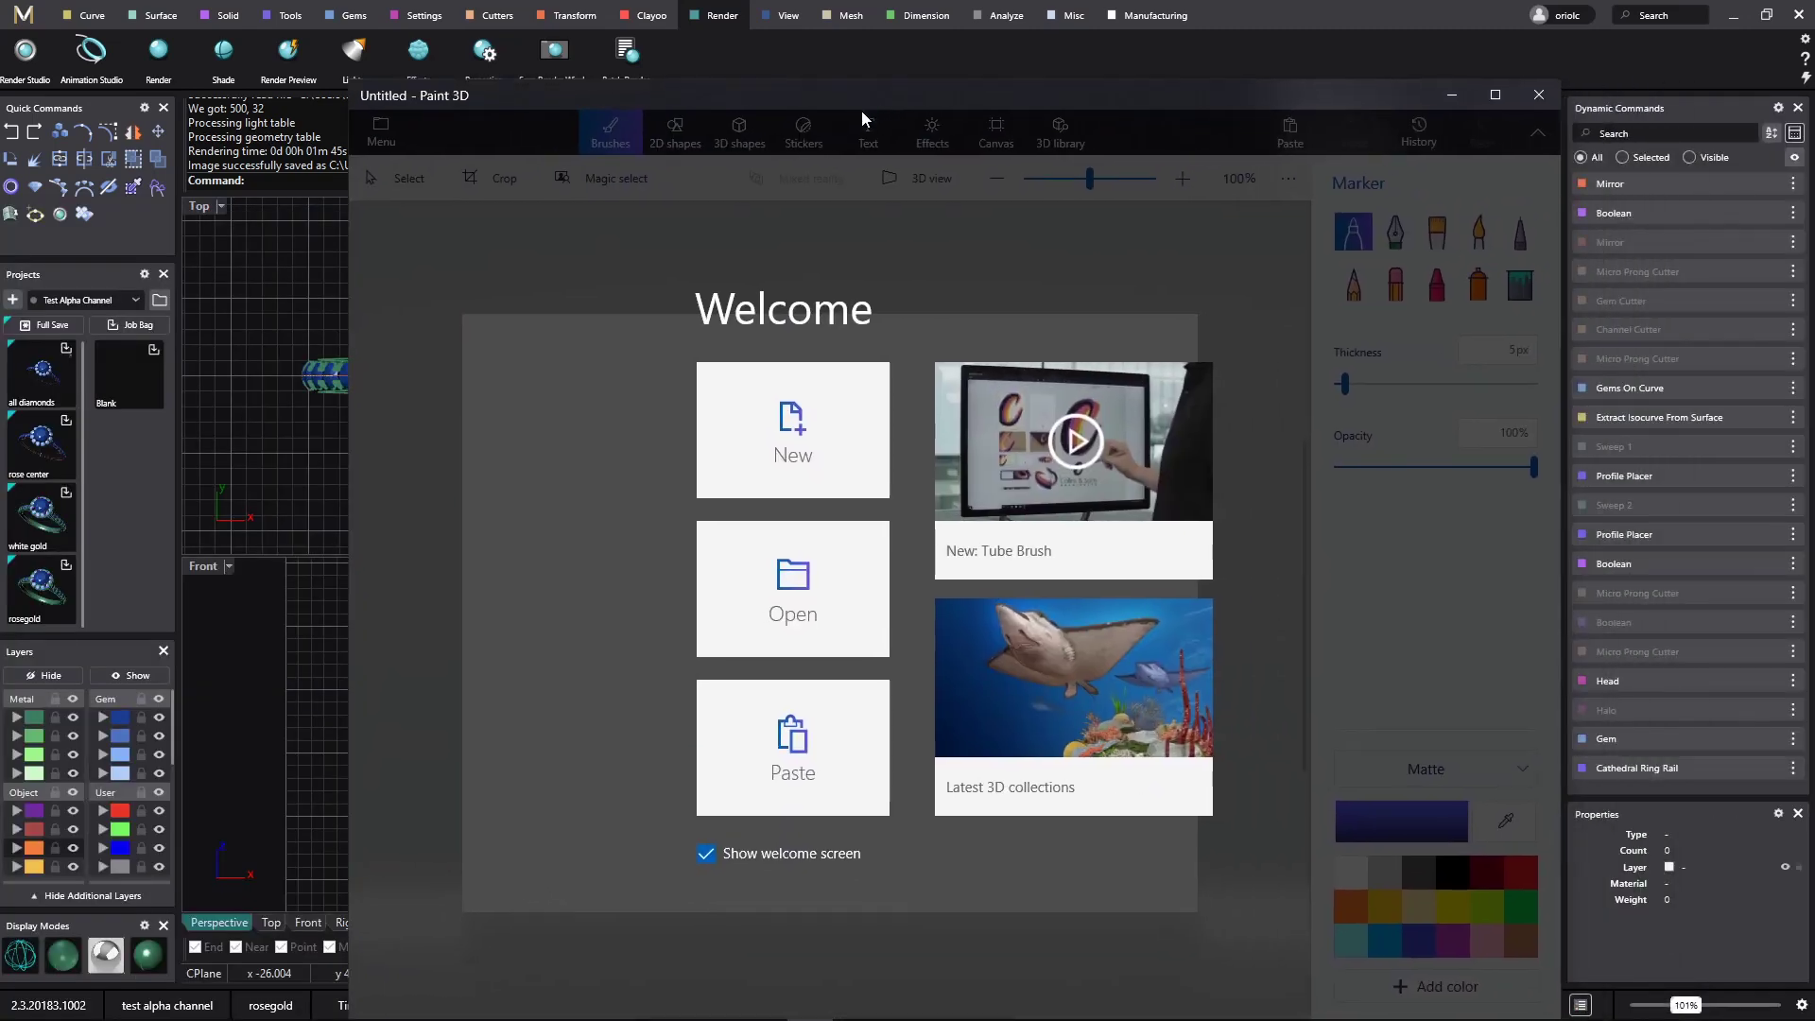
# - Create a new blank project and browse for an image to insert in Documents > MatrixGold > Projects > test alpha channel
pyautogui.click(832, 467)
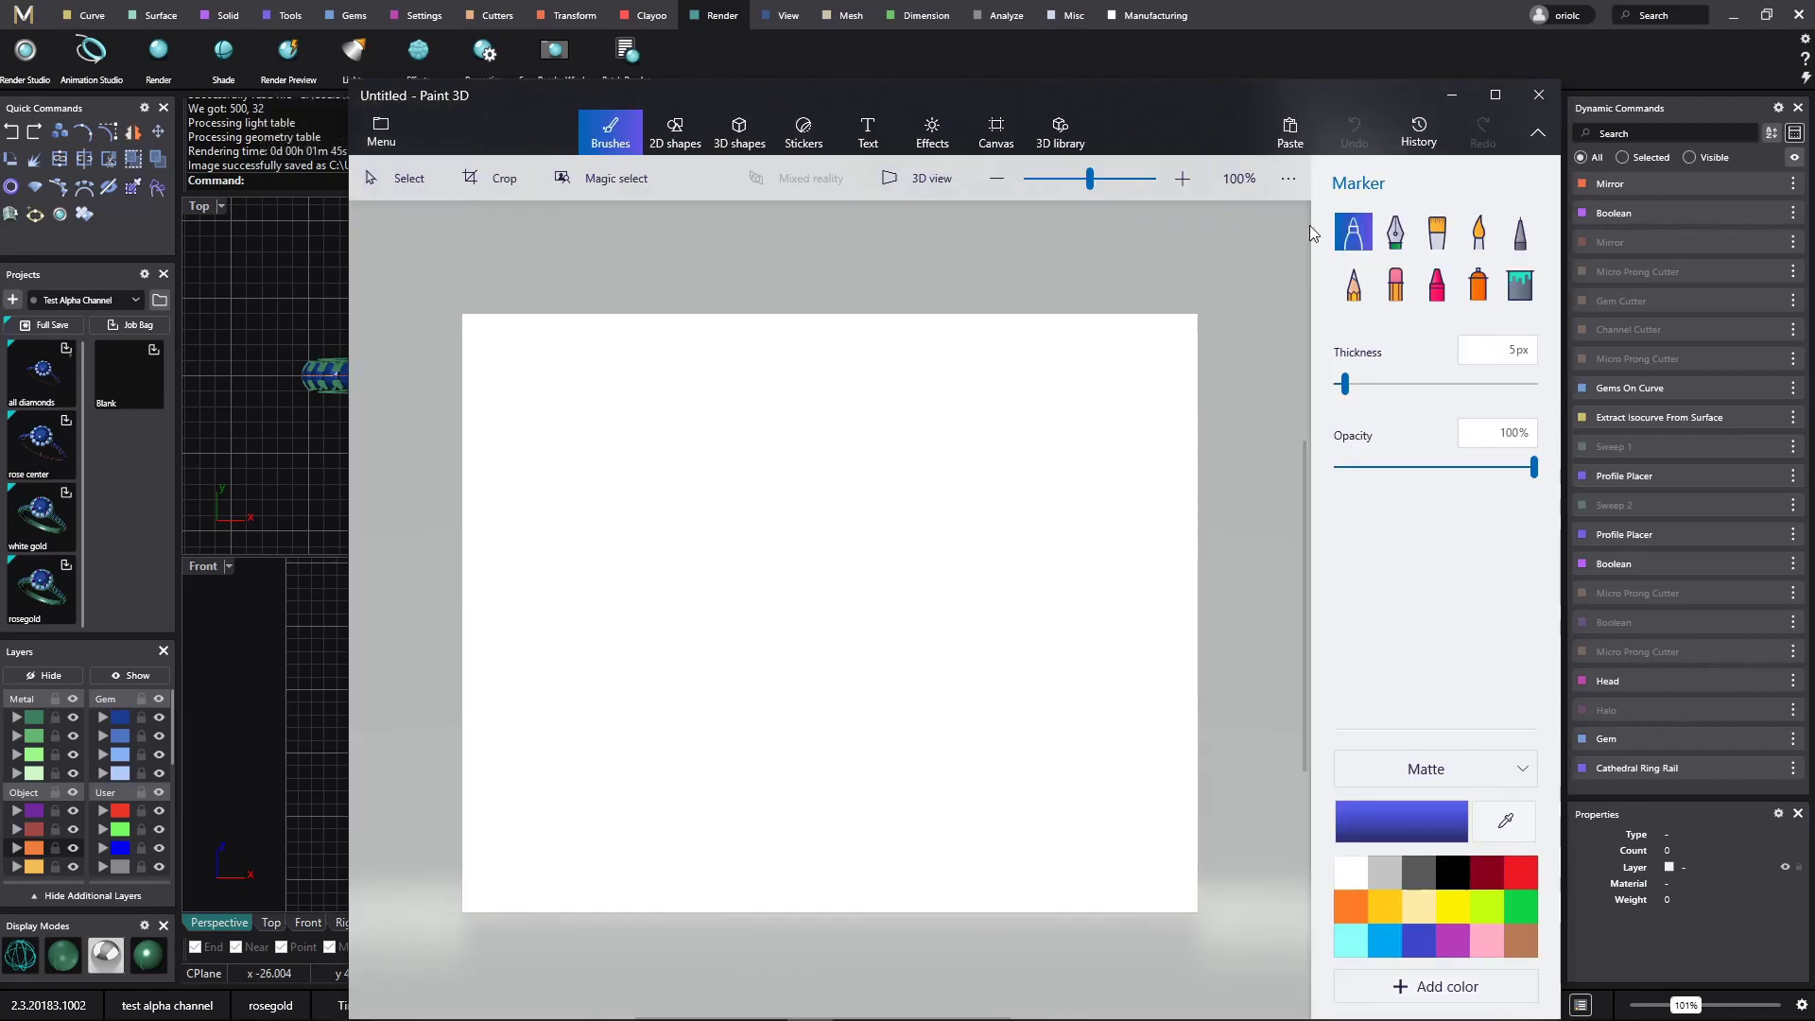
pyautogui.click(379, 132)
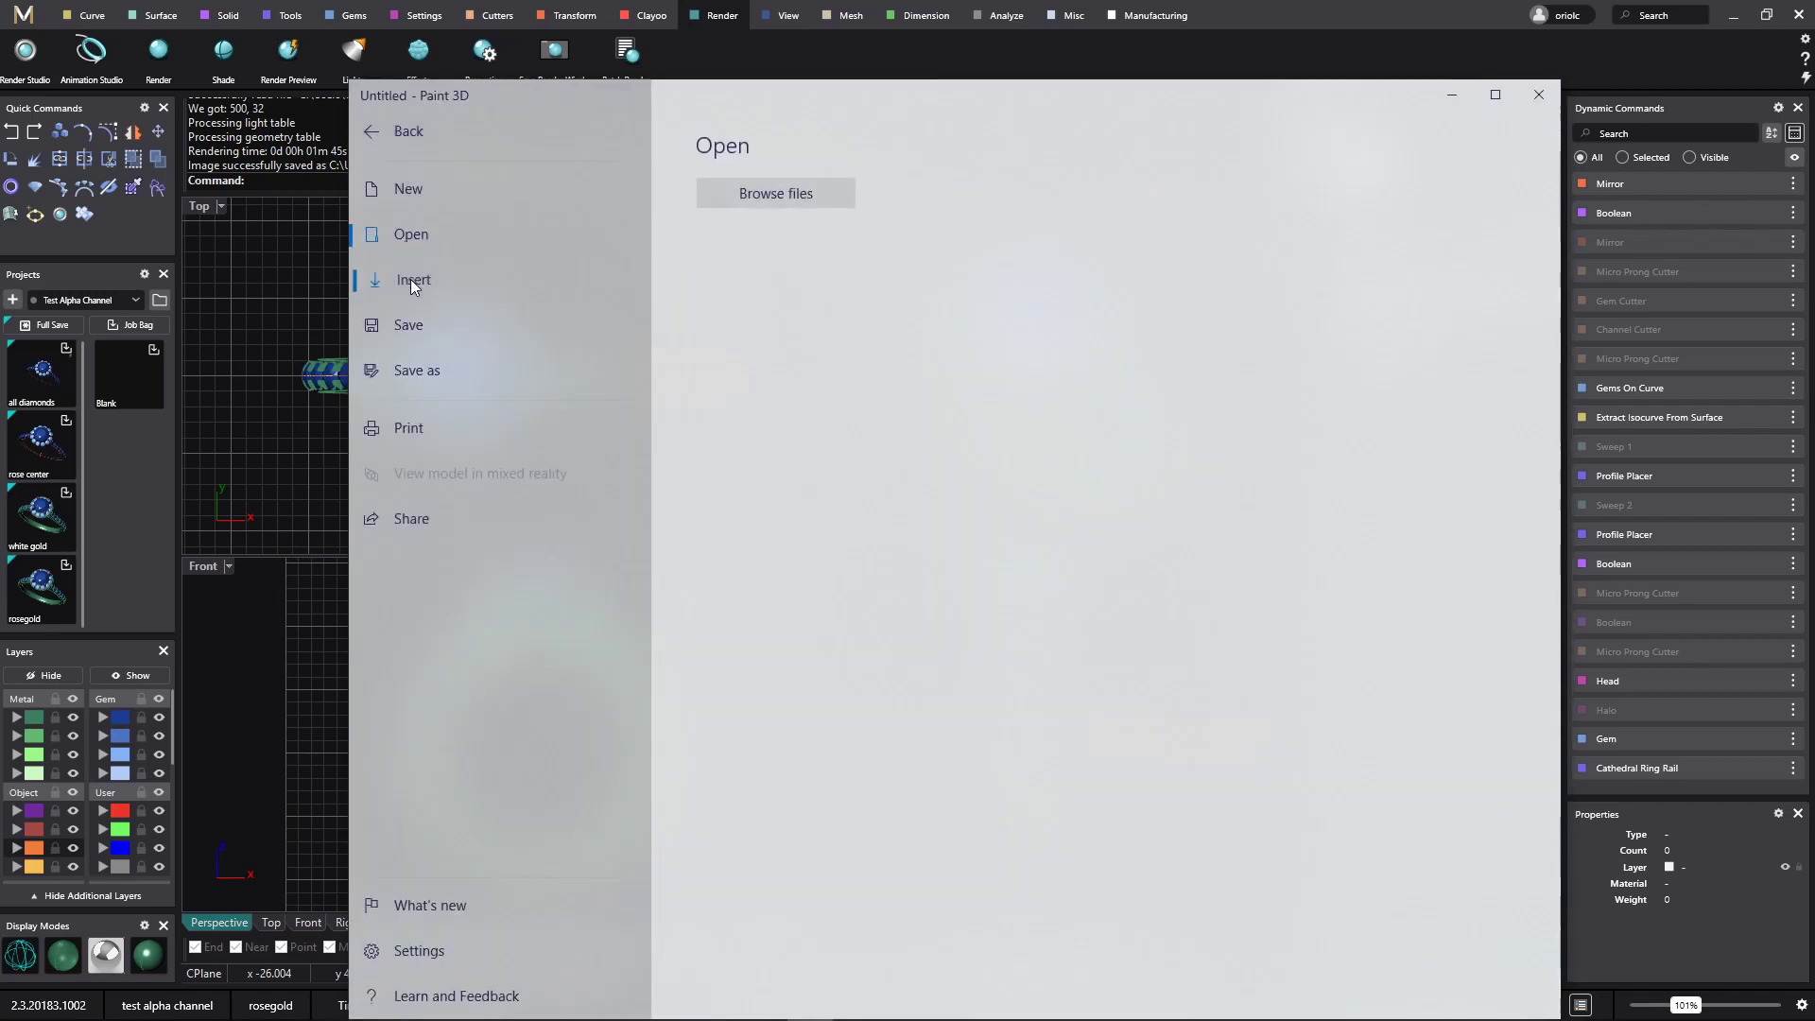
pyautogui.press('Escape')
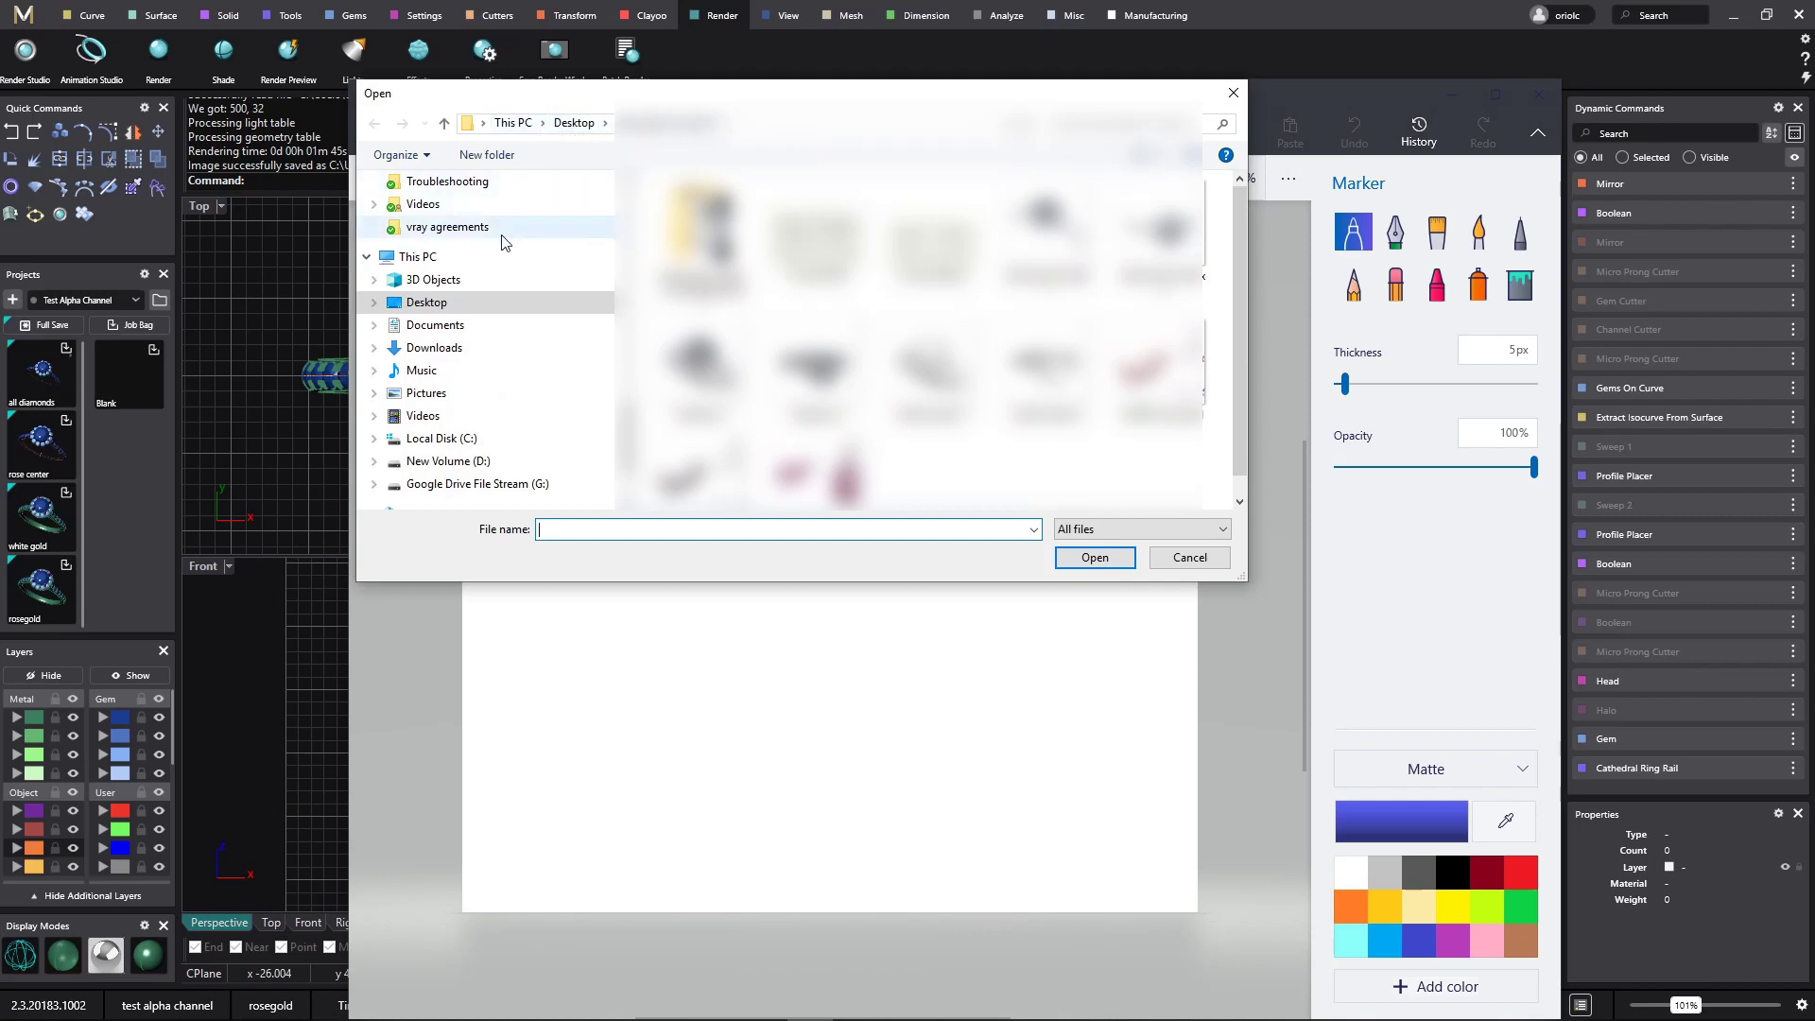
pyautogui.click(484, 331)
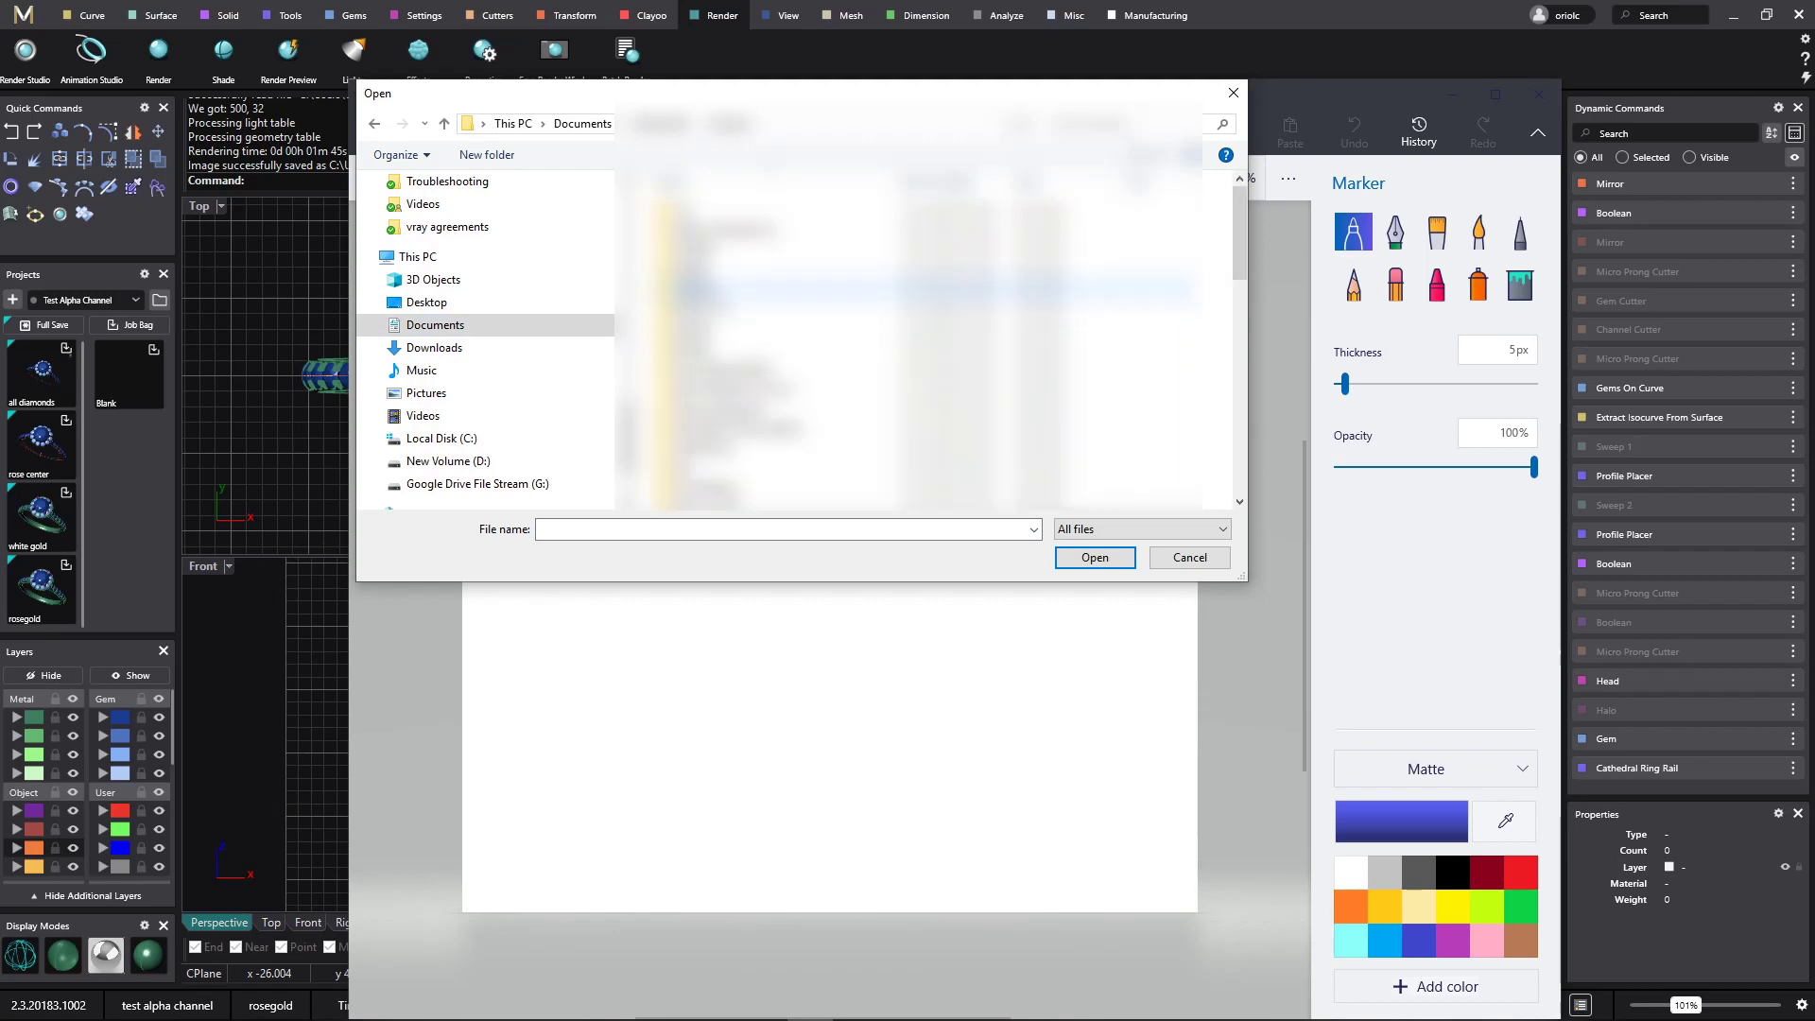
pyautogui.scroll(-5, 908, 340)
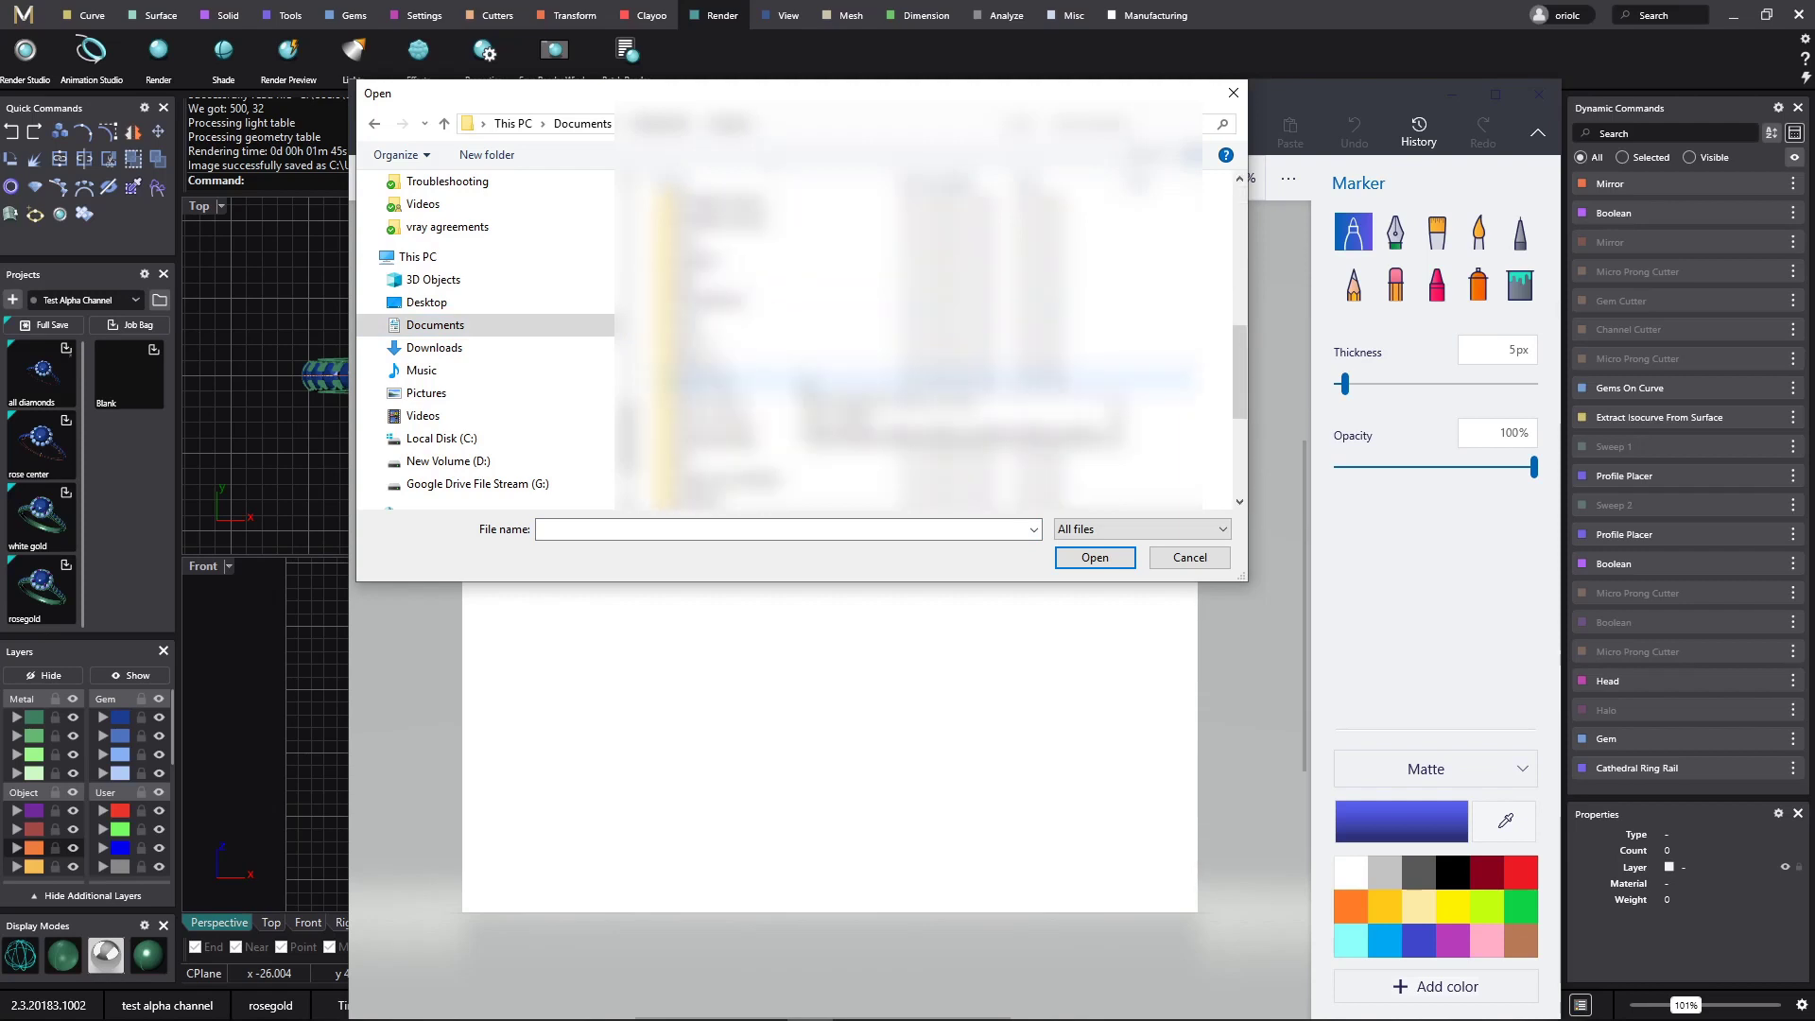
pyautogui.scroll(-1, 907, 341)
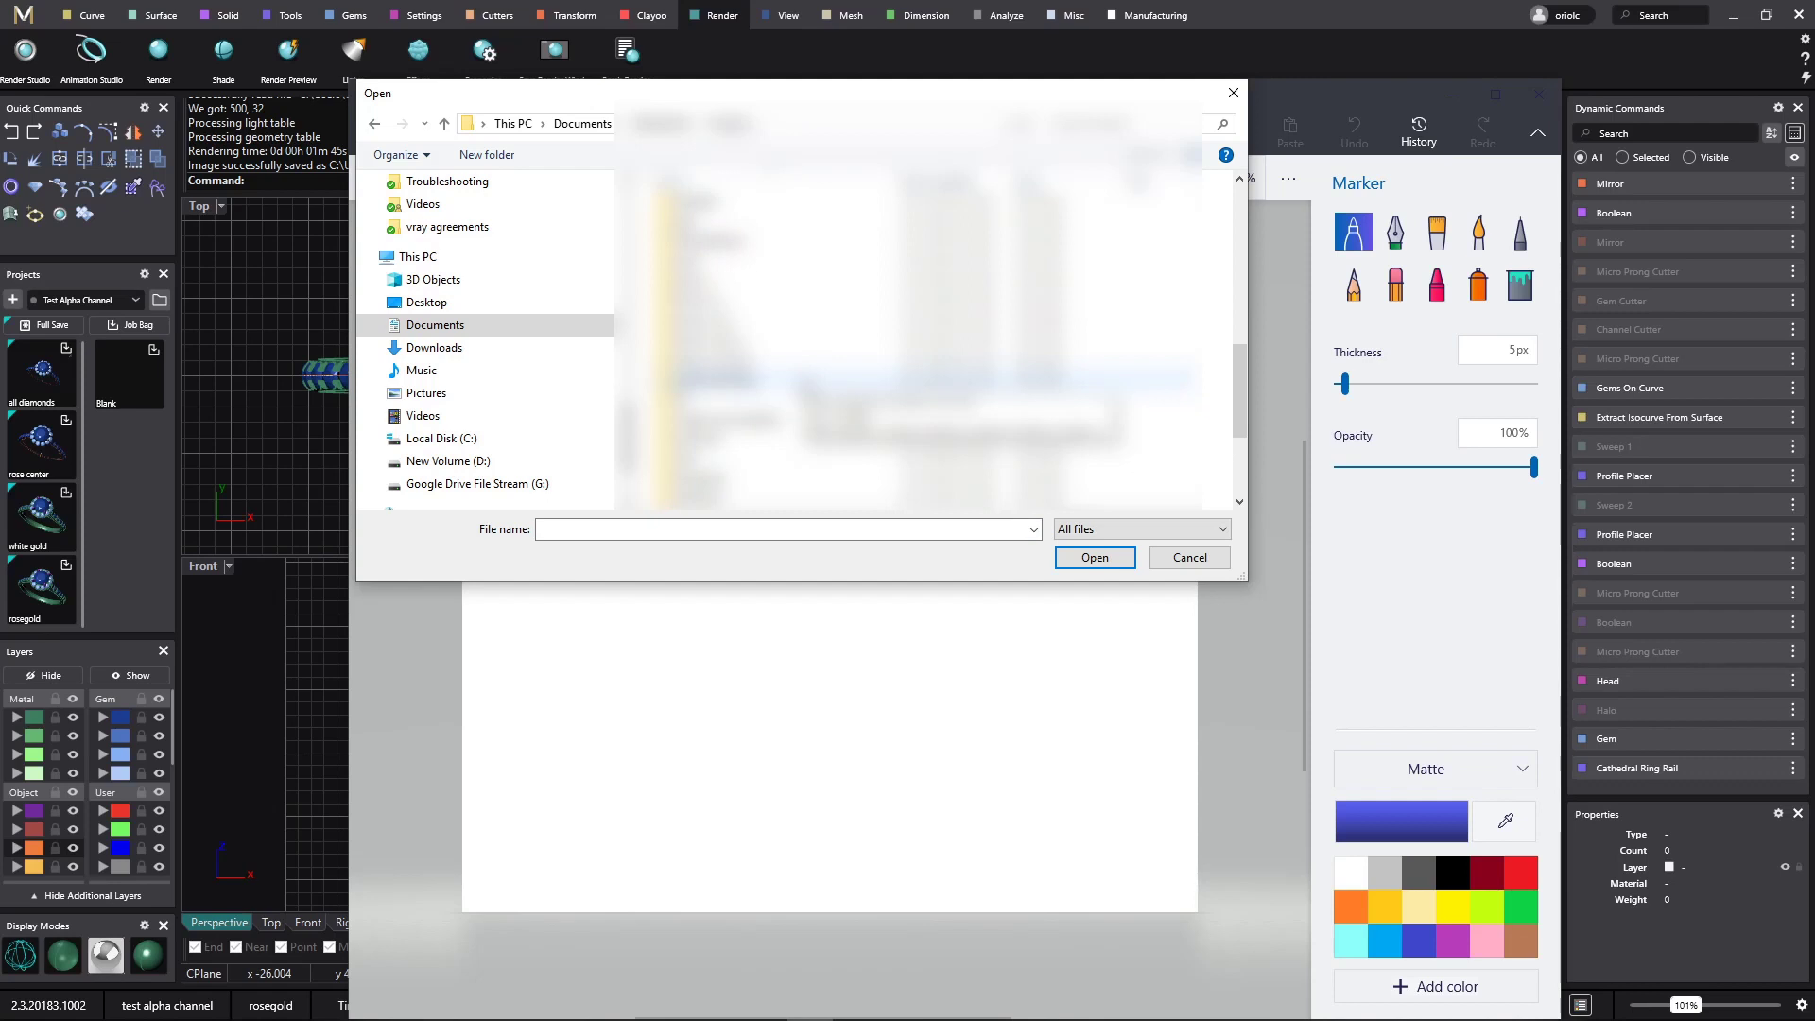
pyautogui.scroll(-3, 907, 340)
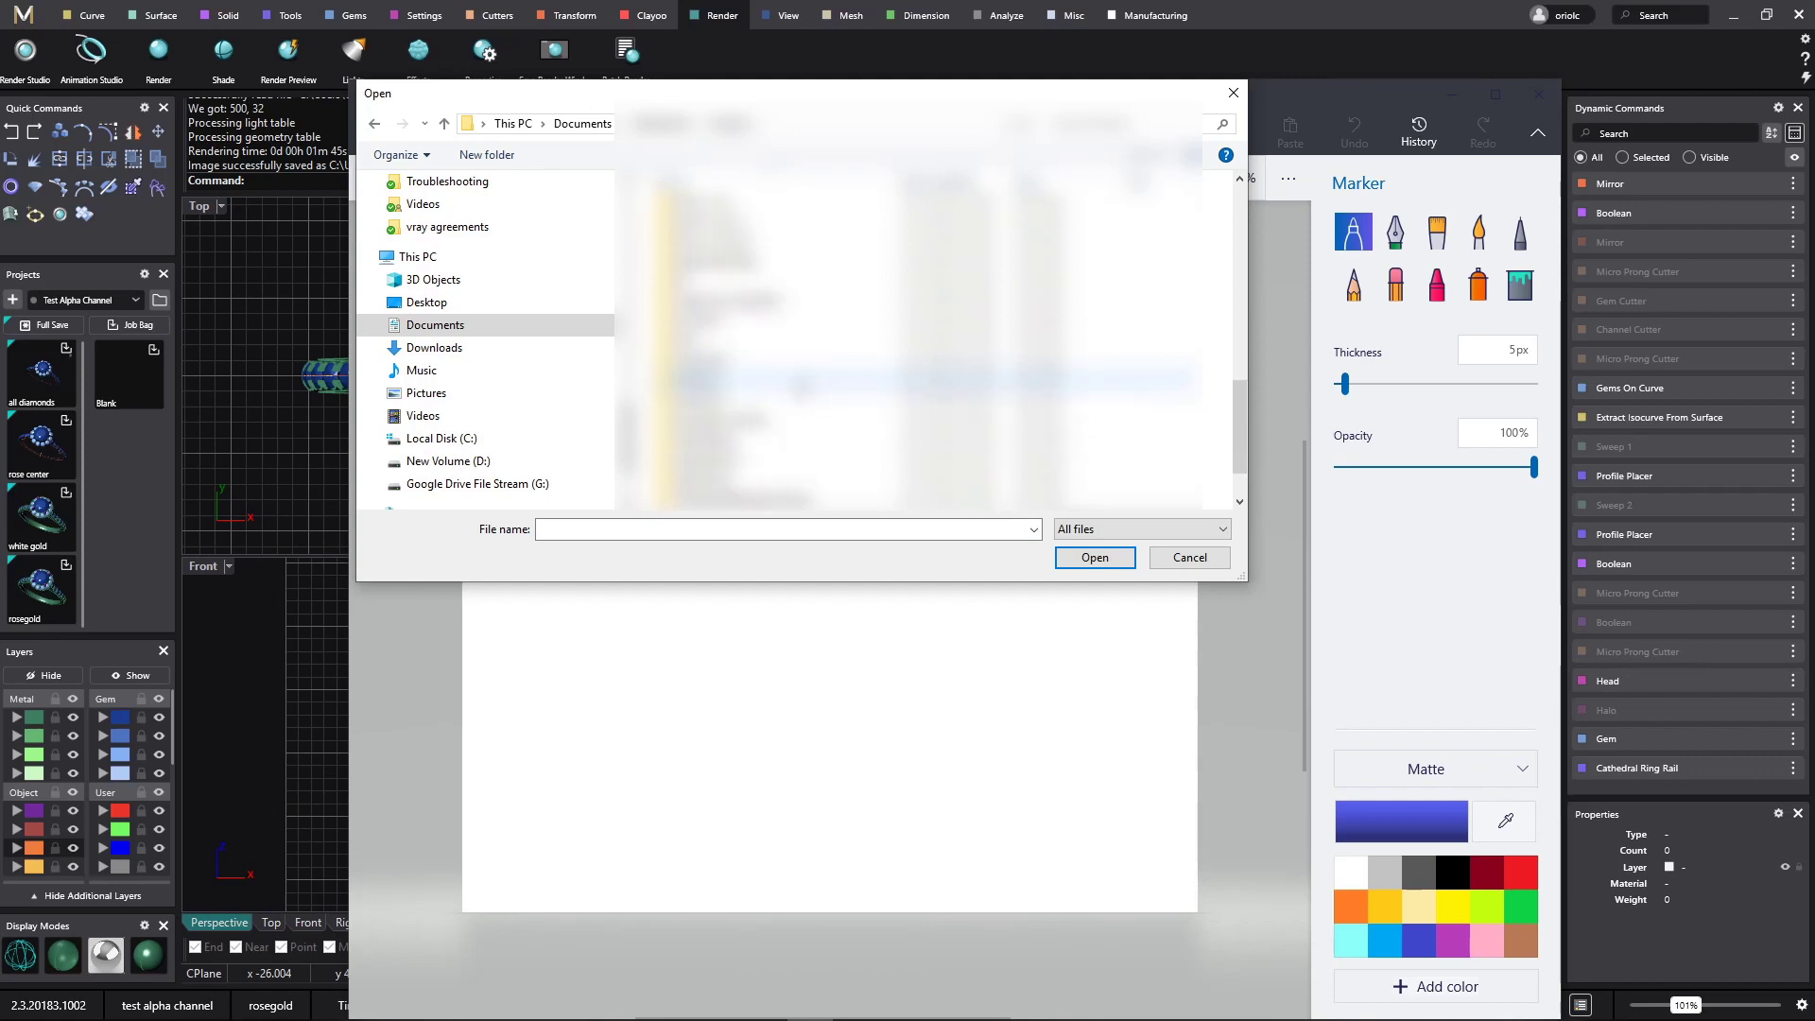
pyautogui.click(813, 359)
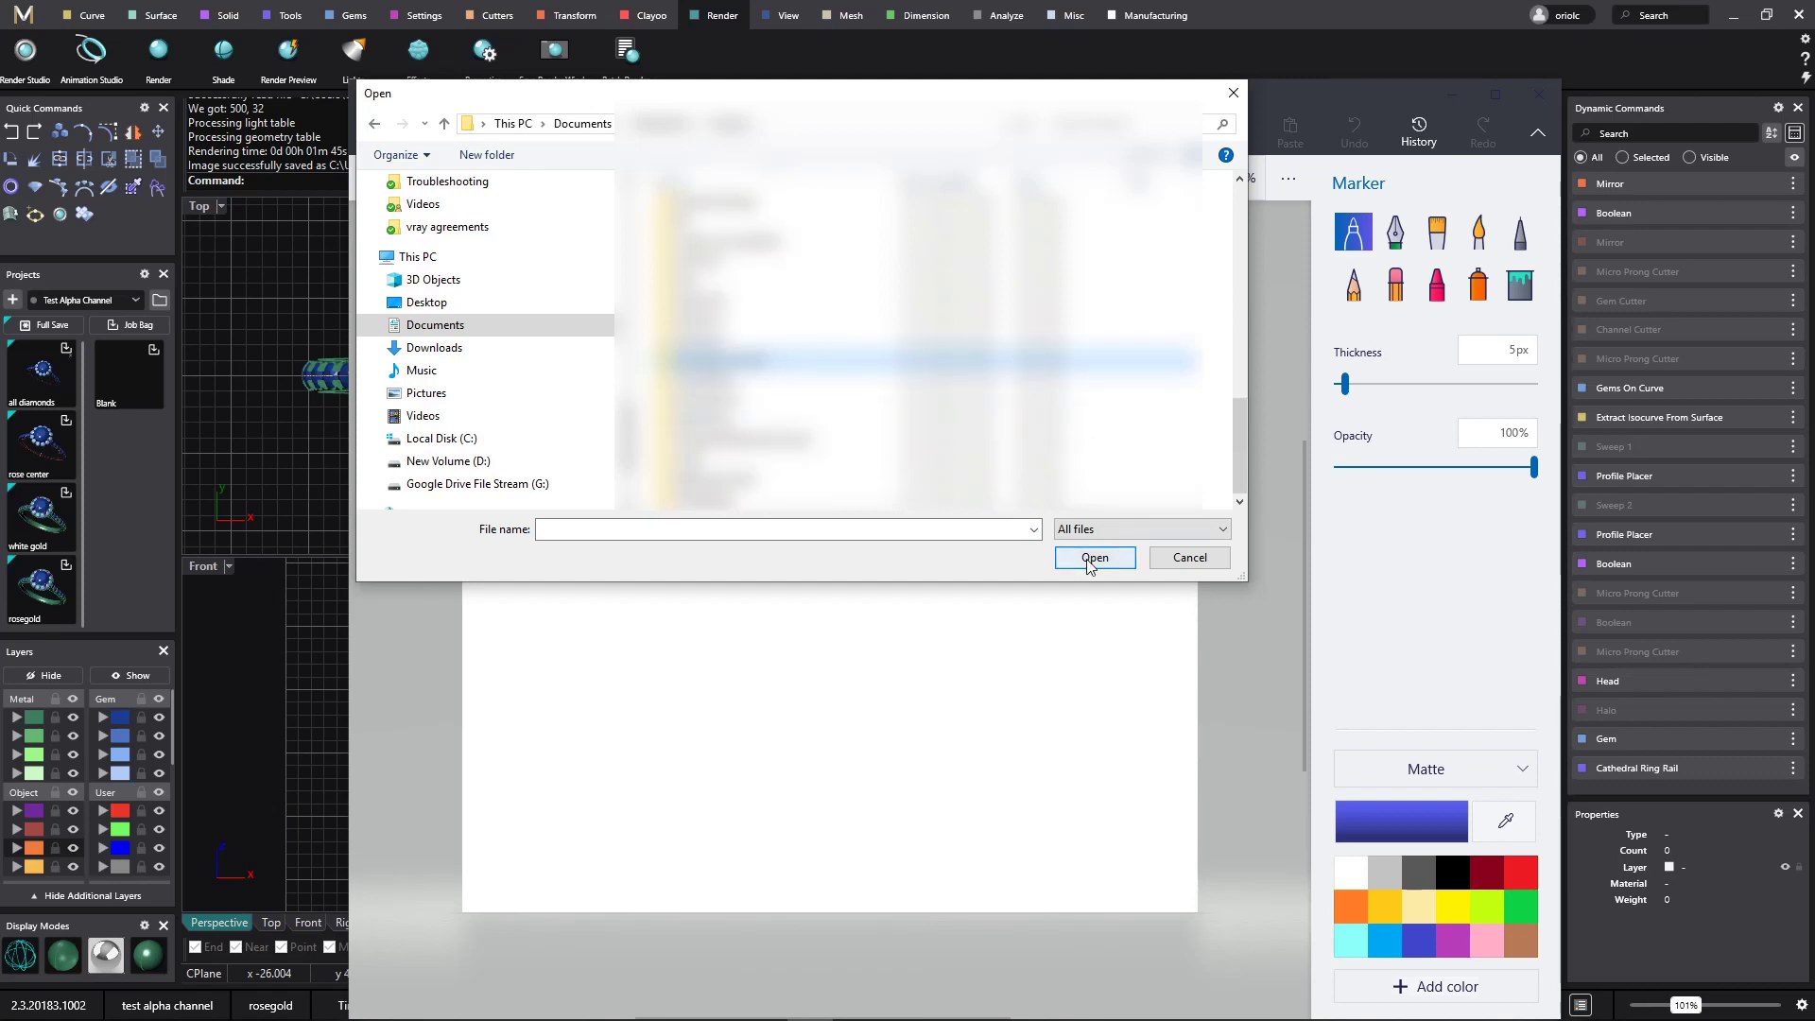
pyautogui.doubleClick(778, 367)
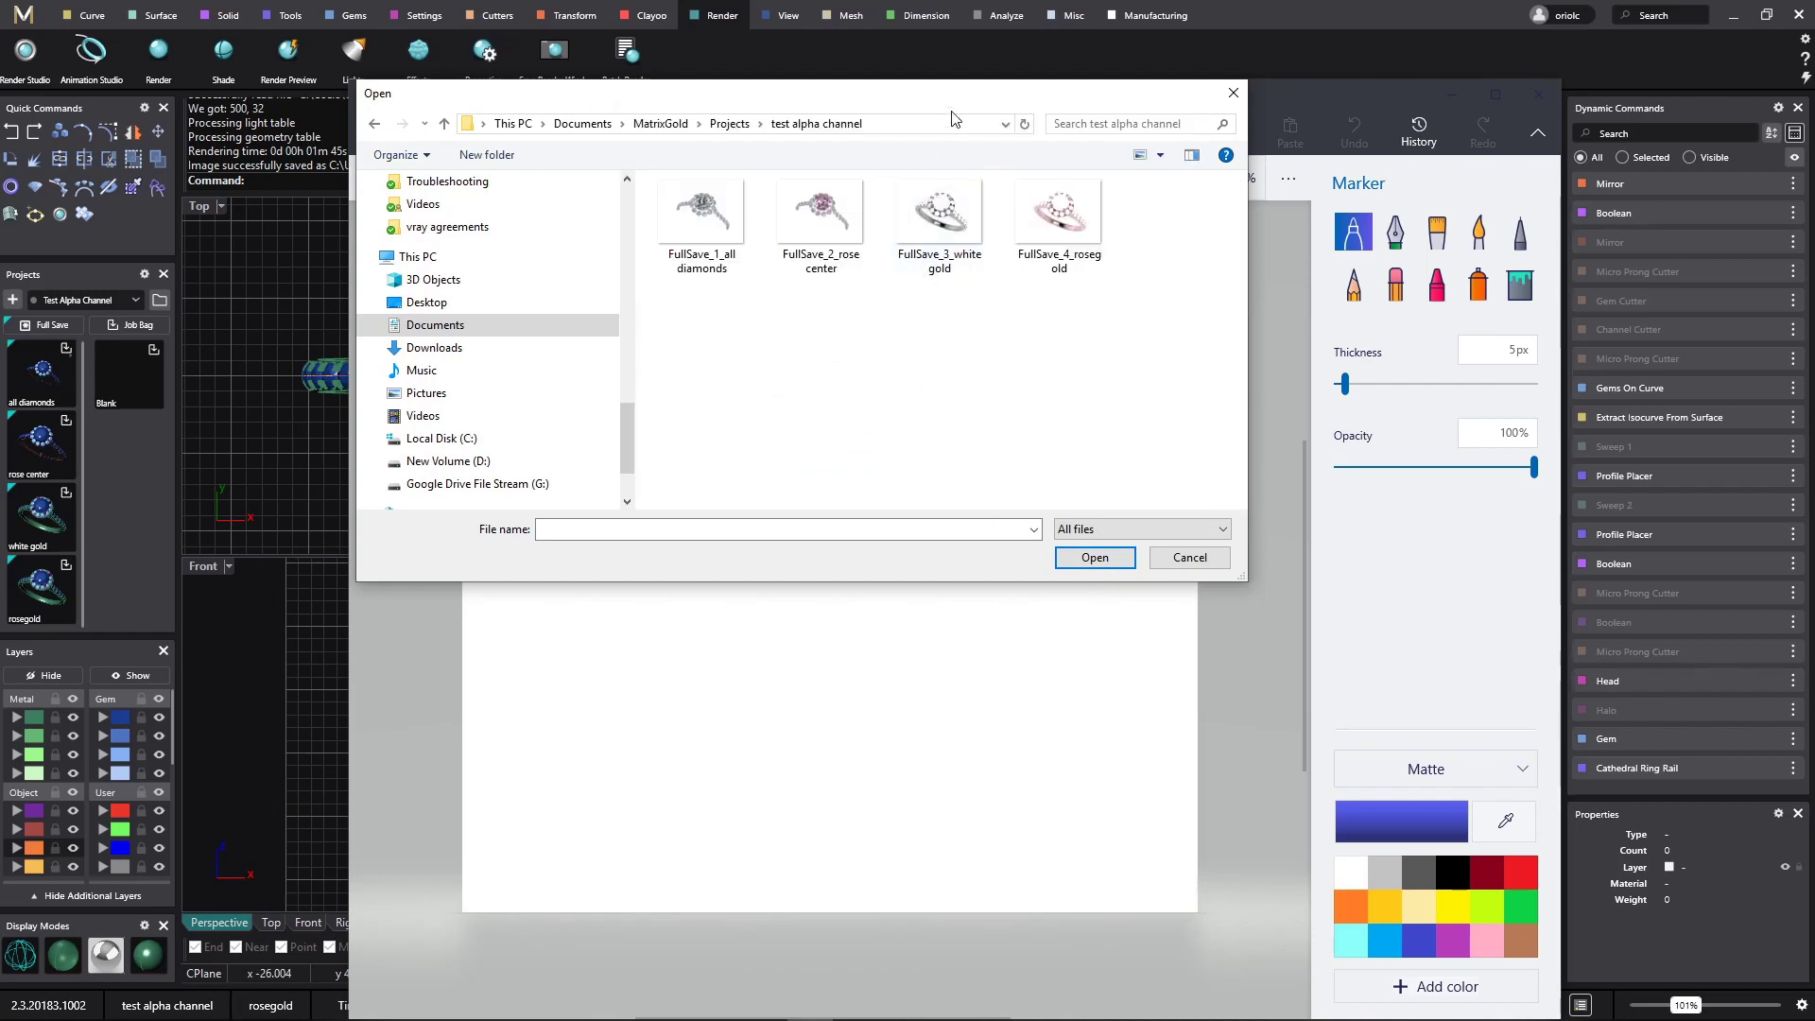
pyautogui.moveTo(958, 120)
pyautogui.mouseDown()
pyautogui.moveTo(916, 283)
pyautogui.moveTo(952, 292)
pyautogui.moveTo(990, 349)
pyautogui.moveTo(970, 345)
pyautogui.mouseUp()
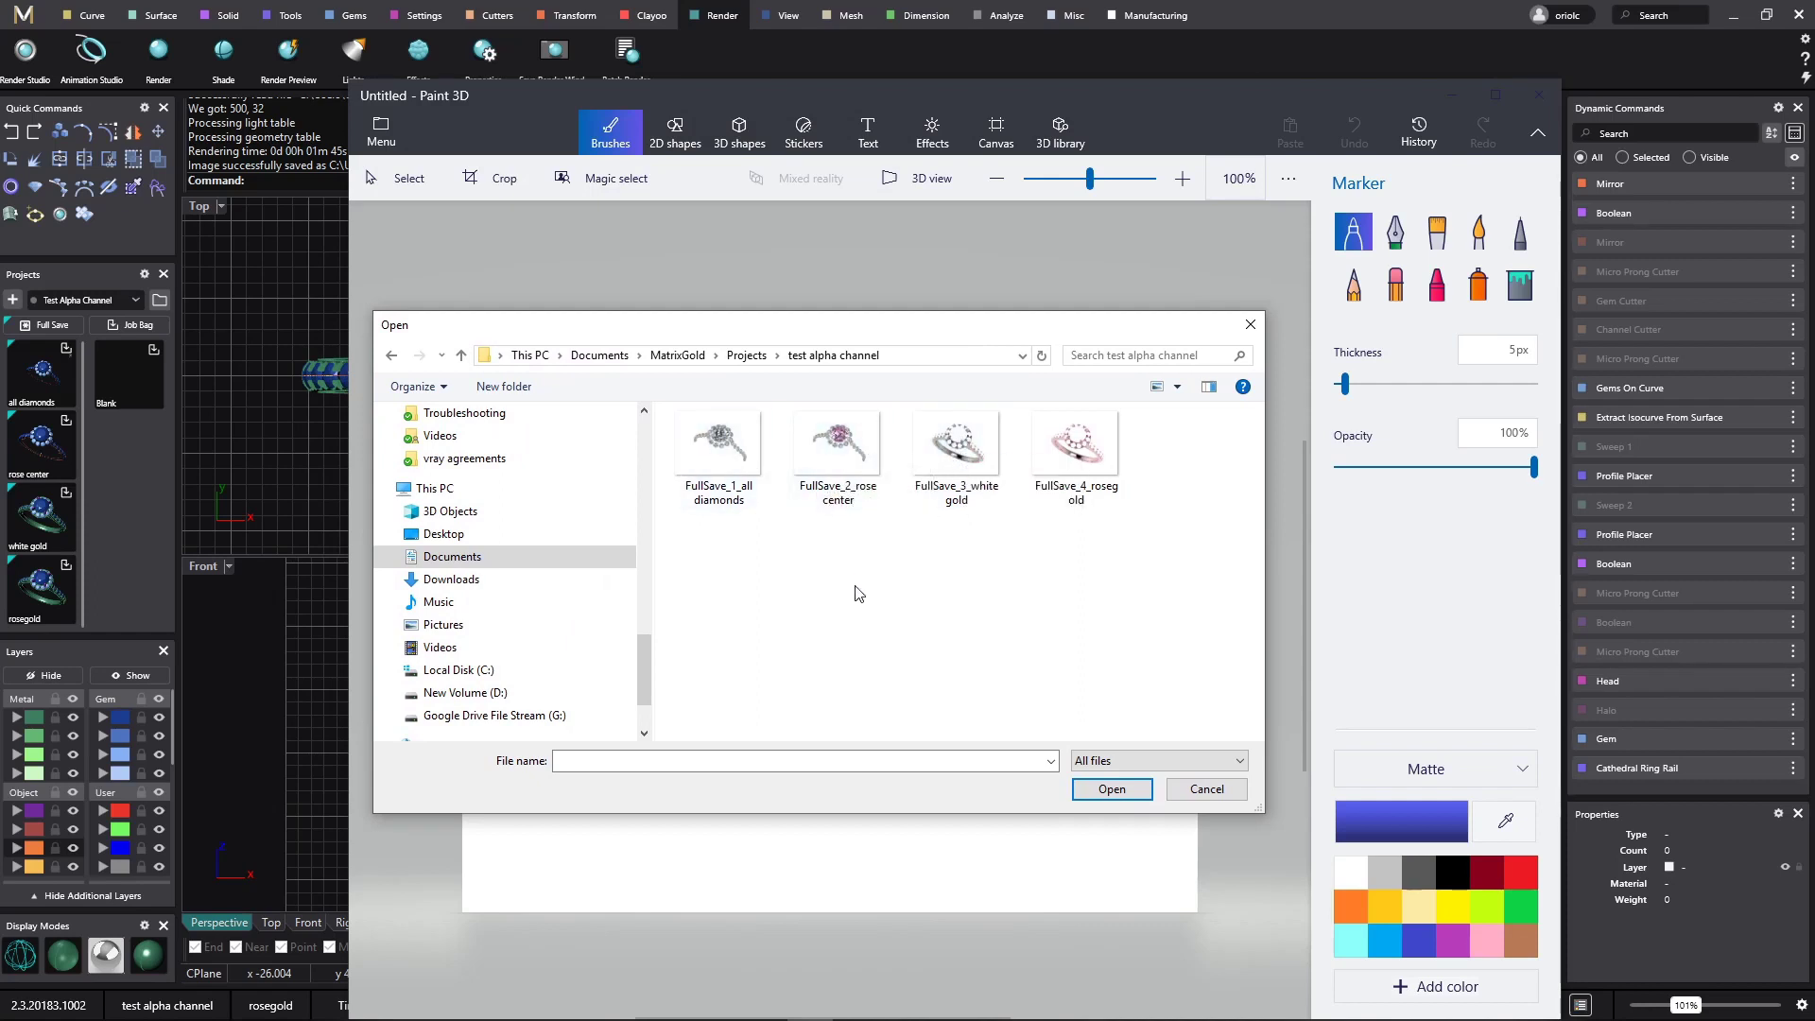
# - Insert the "FullSave_2_rose center" image onto the blank canvas and commit its placement
pyautogui.click(844, 447)
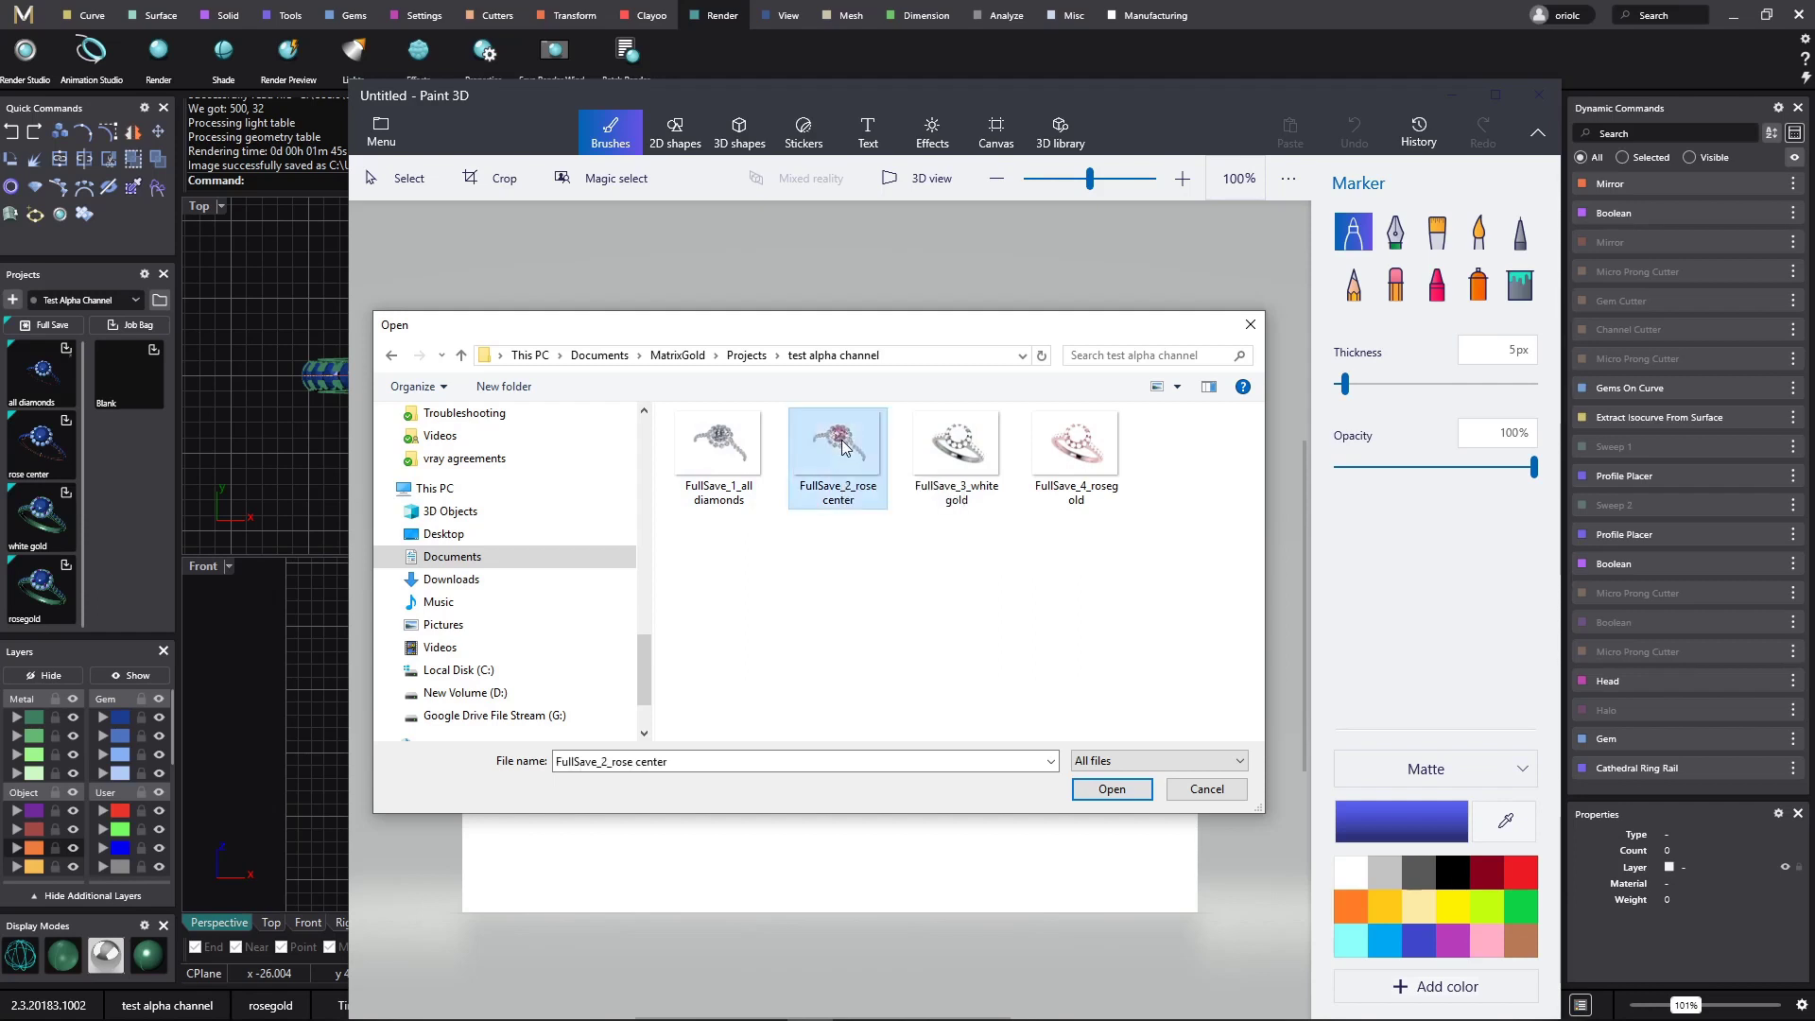
pyautogui.click(1112, 790)
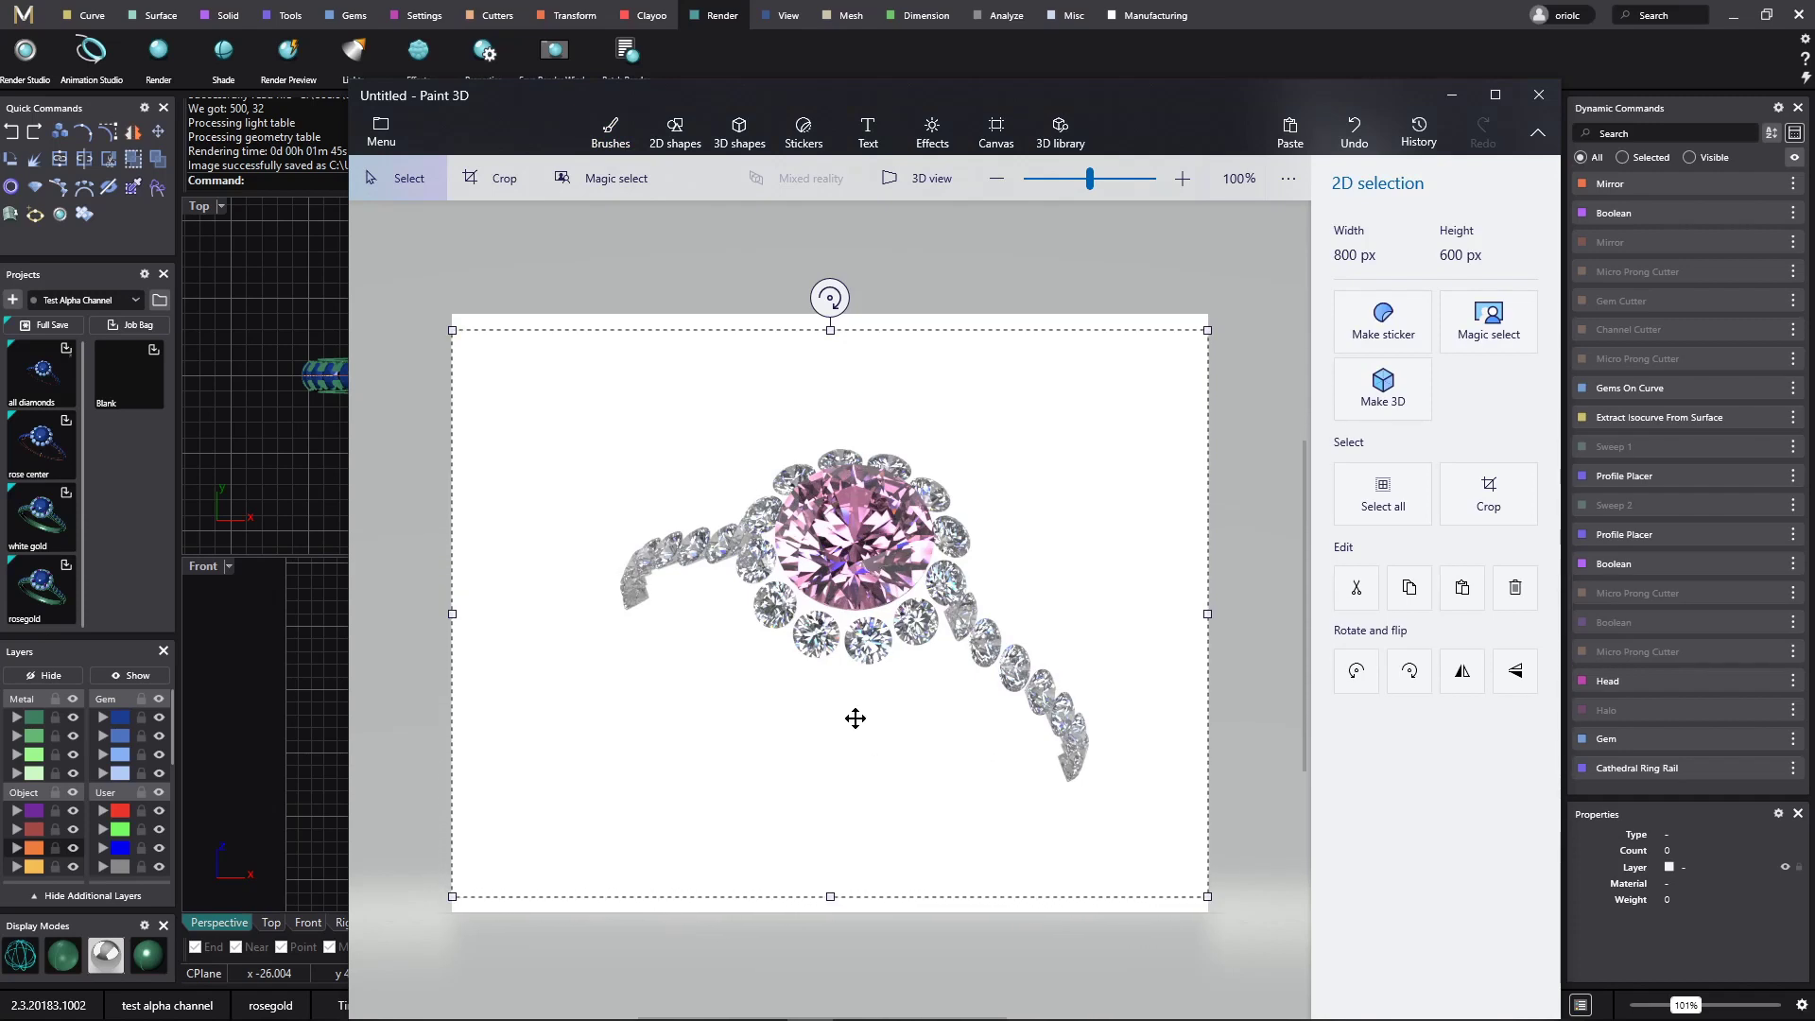
pyautogui.click(1080, 247)
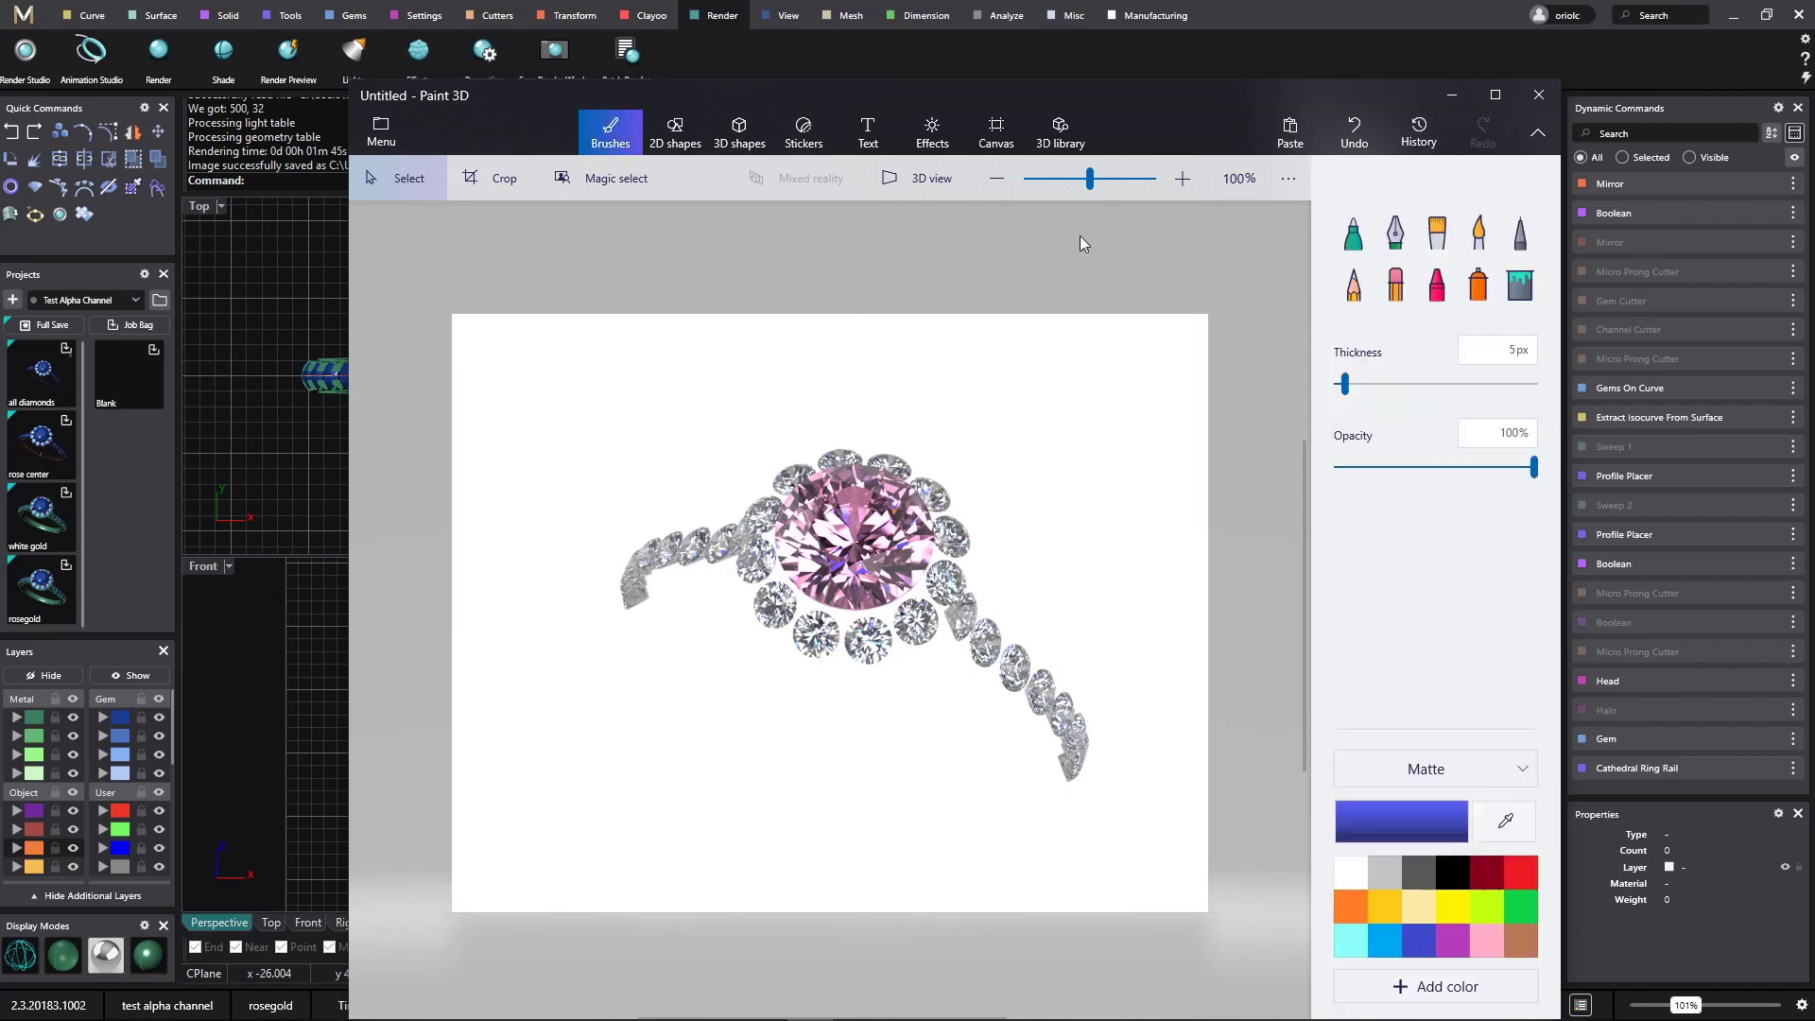
# - Insert the "FullSave_4_rosegold" image over the rose center gems and commit its placement
pyautogui.click(383, 137)
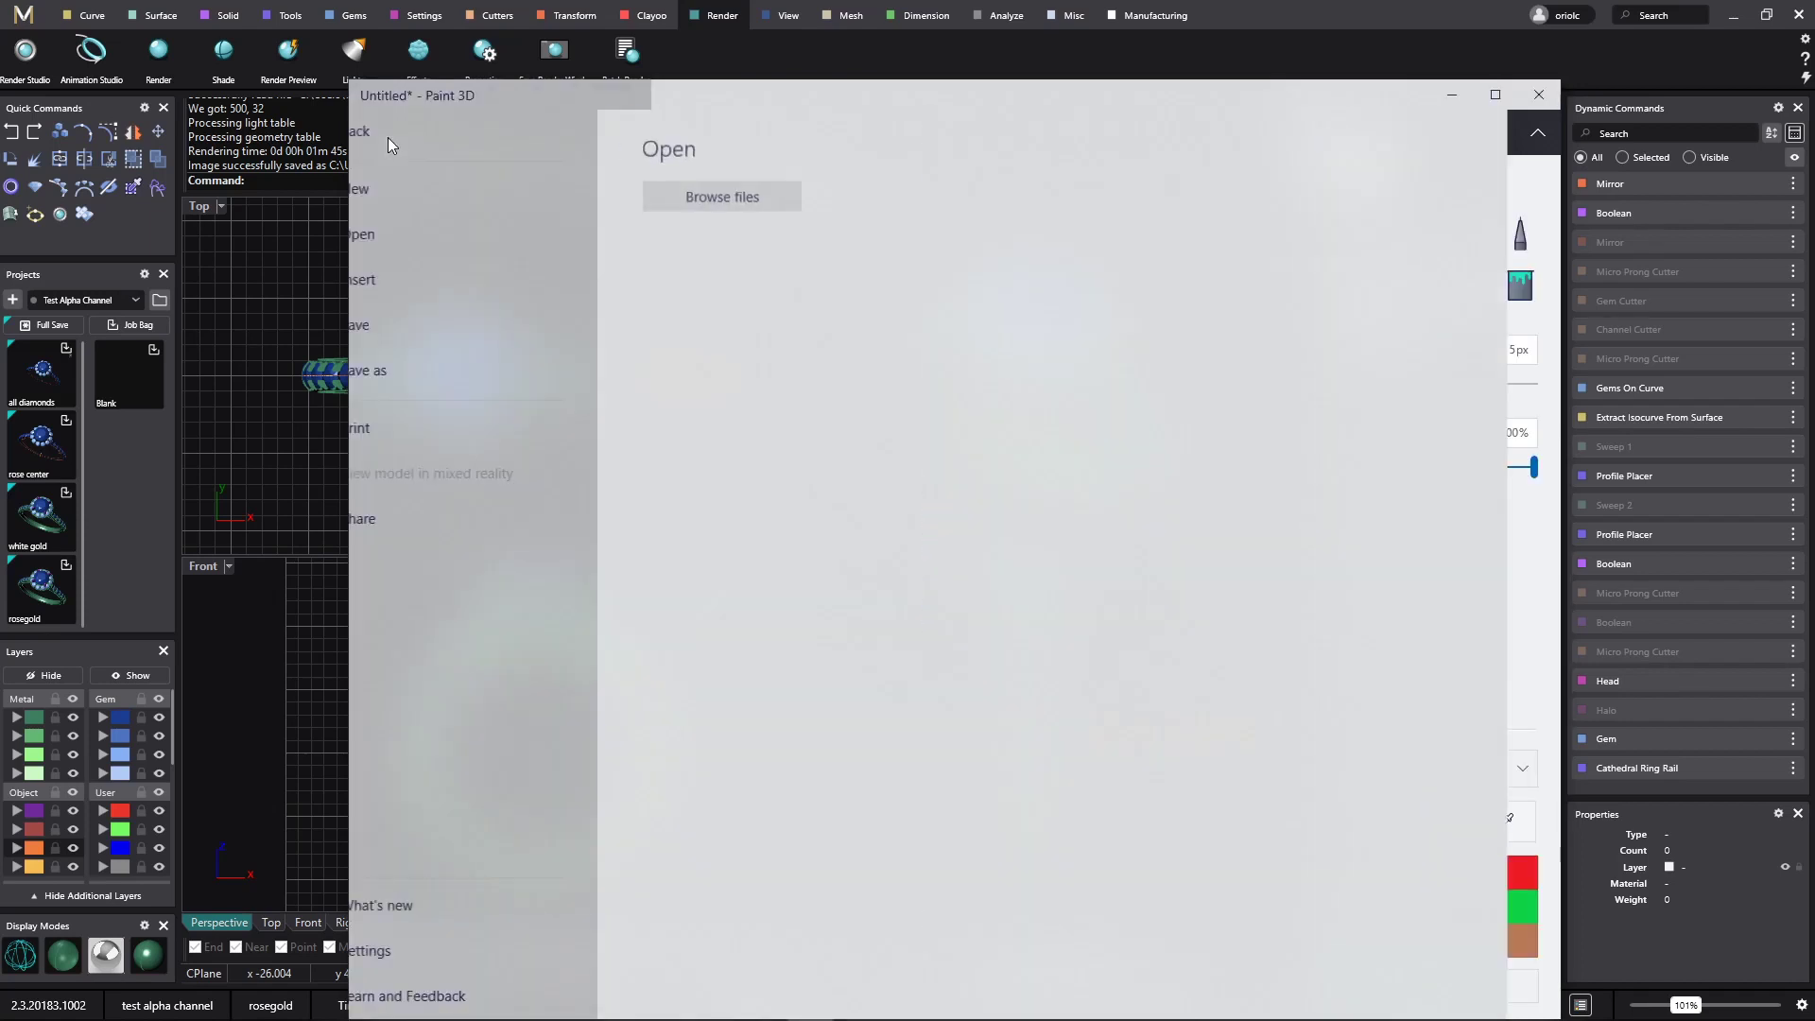
pyautogui.click(412, 281)
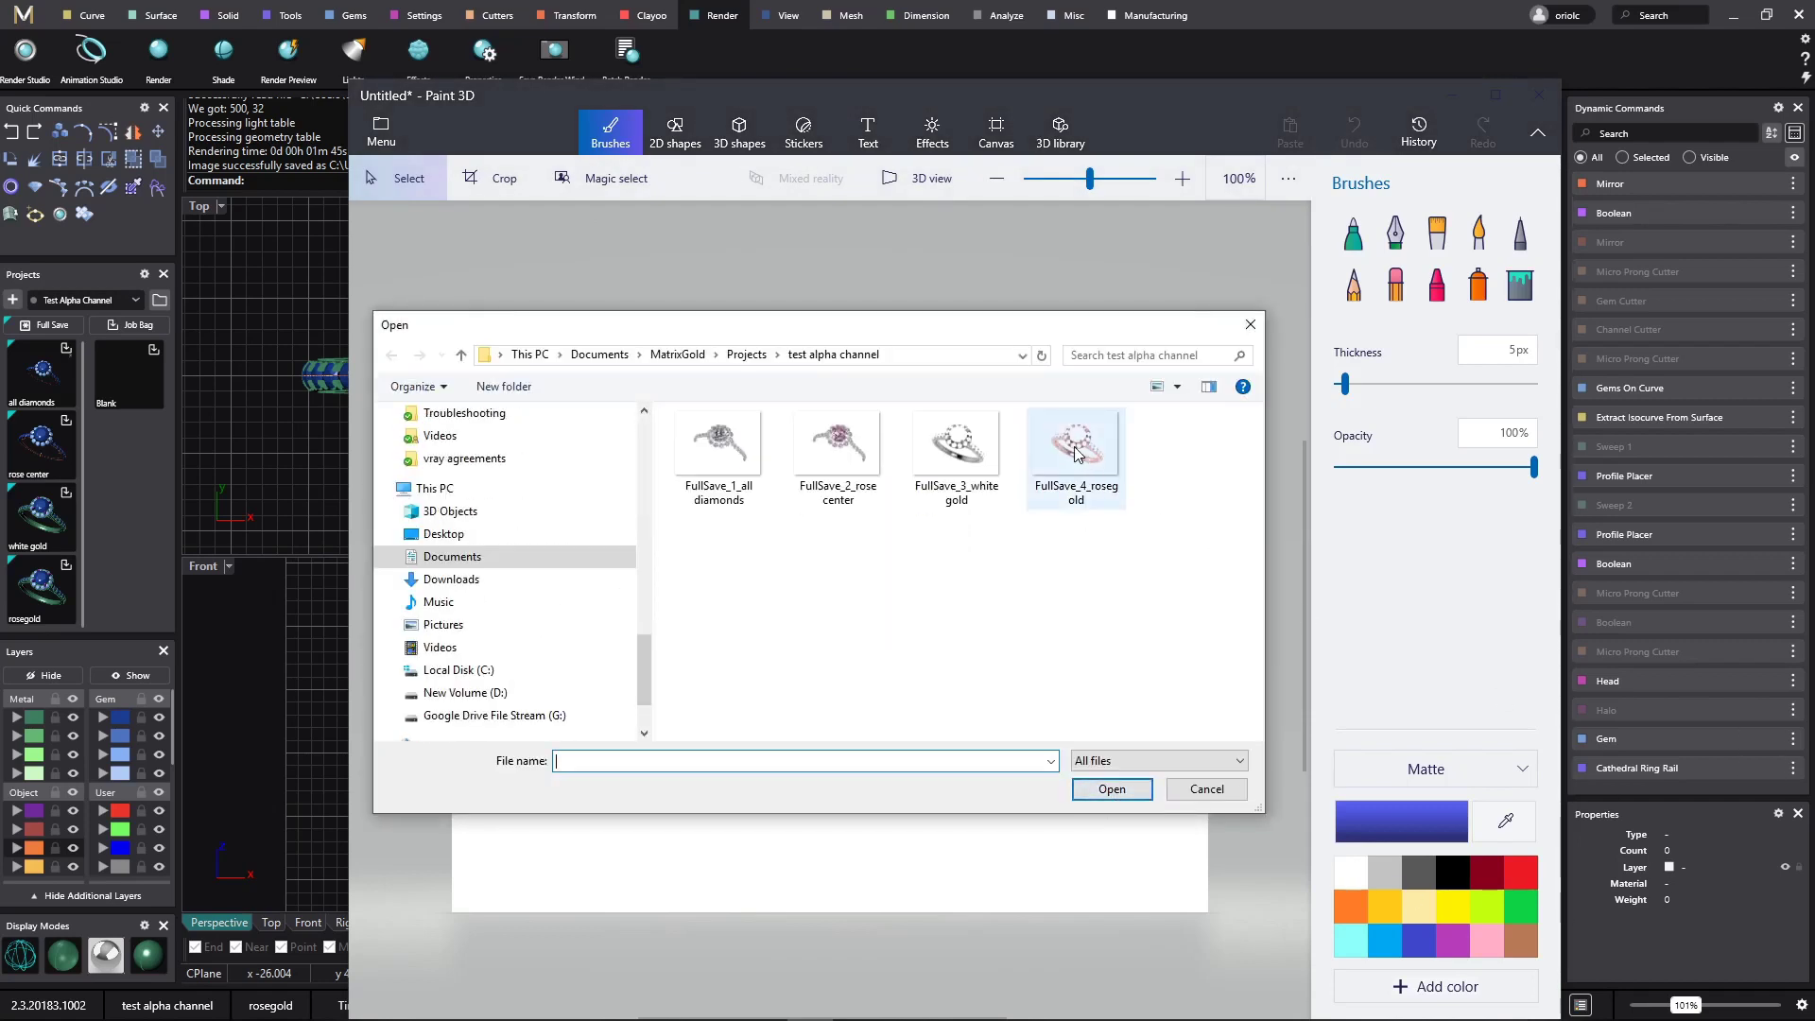
pyautogui.click(1104, 790)
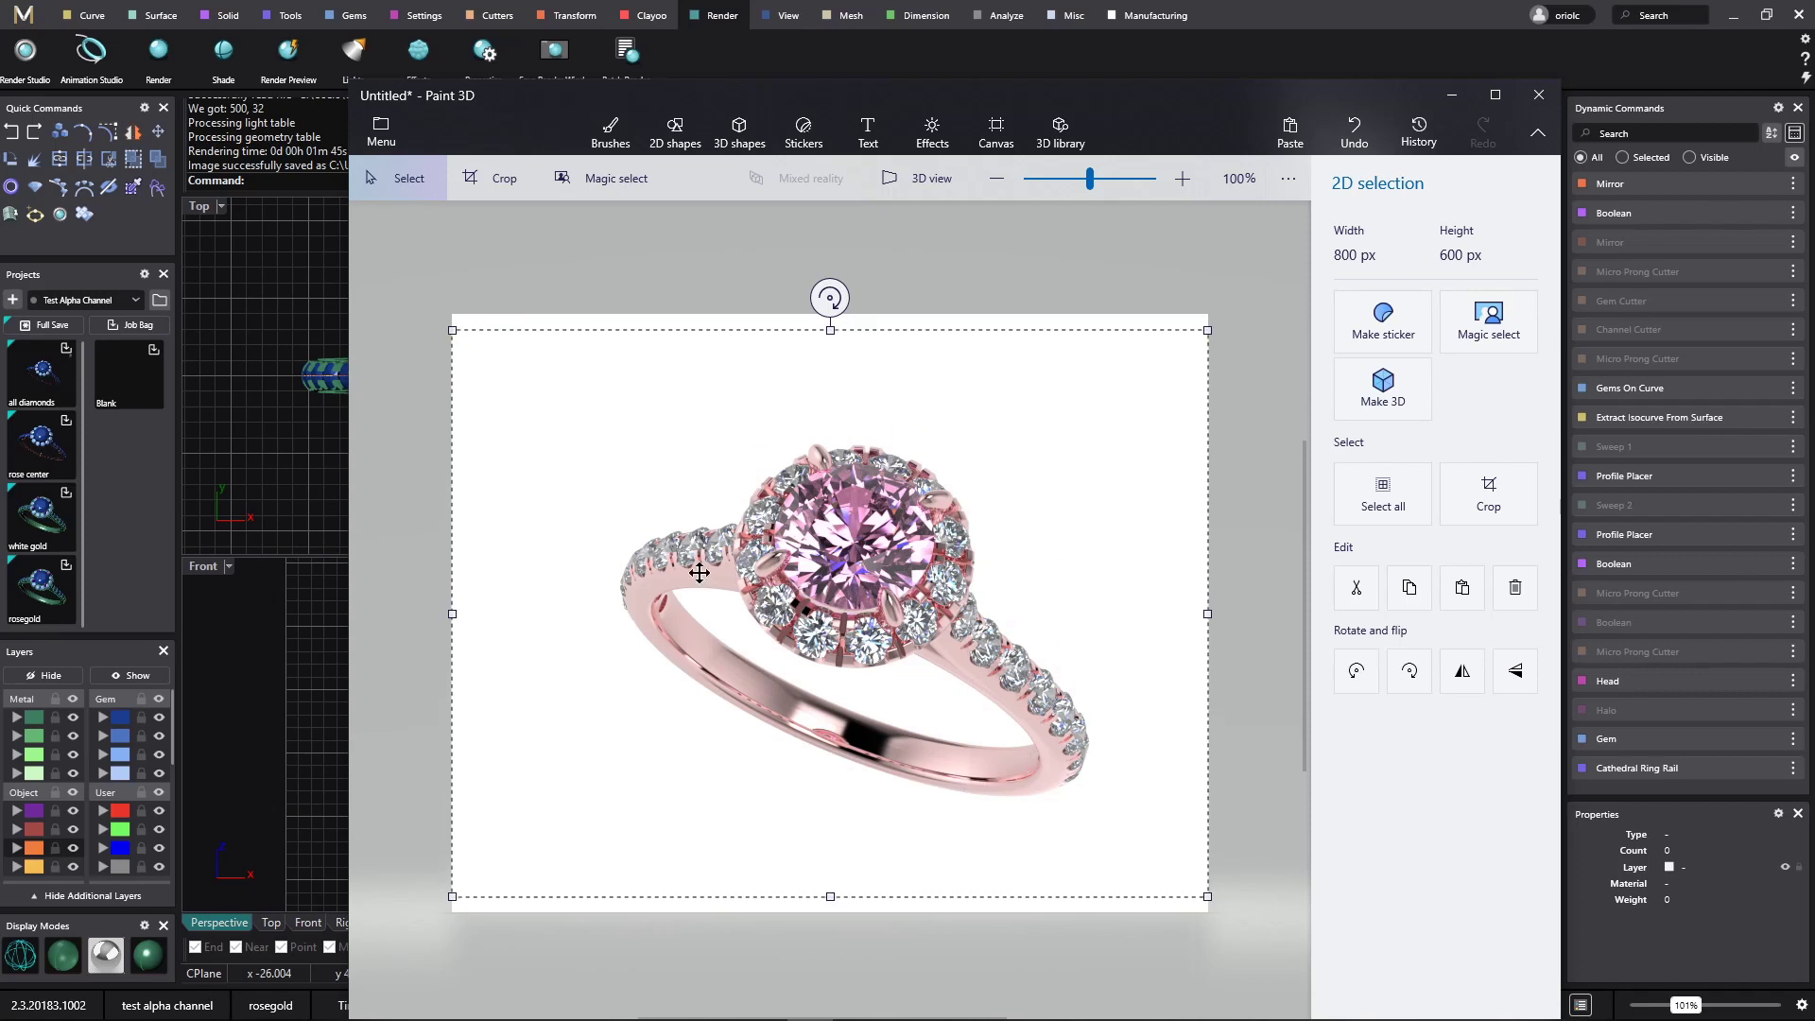
pyautogui.press('b')
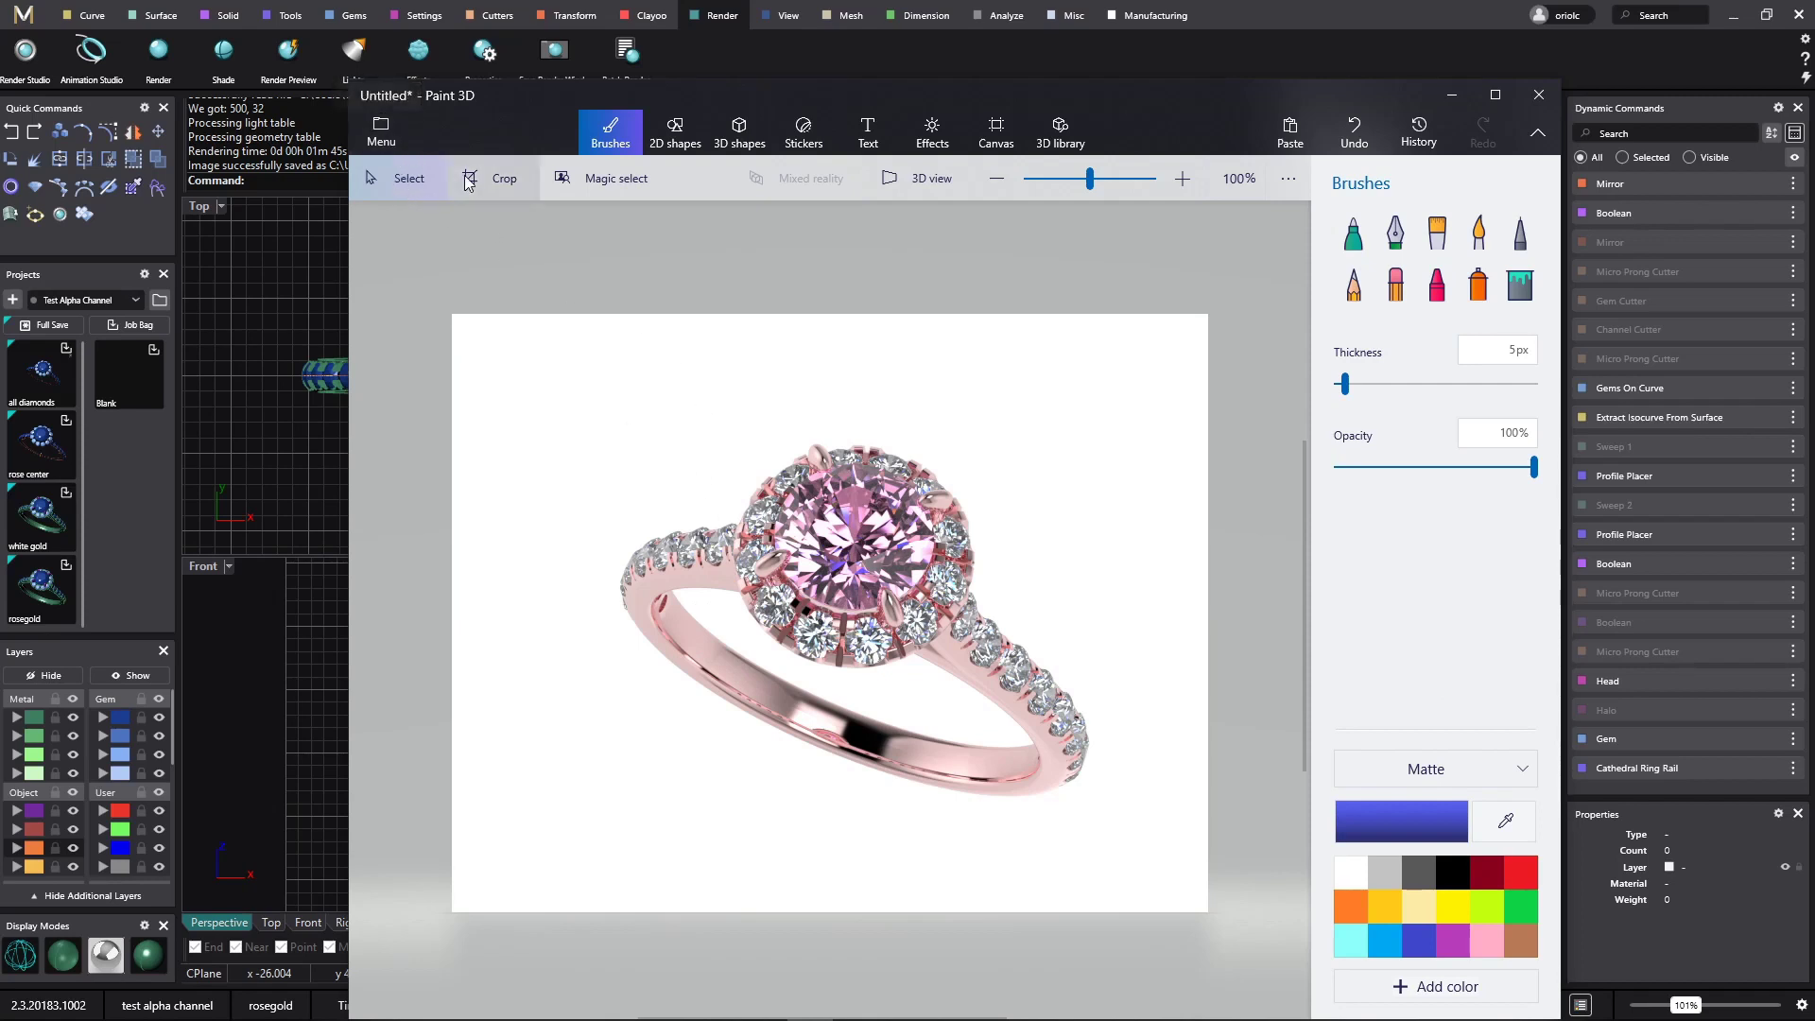
# - Insert the "FullSave_3_white gold" image over the composition, and close Paint 3D without saving
pyautogui.click(401, 134)
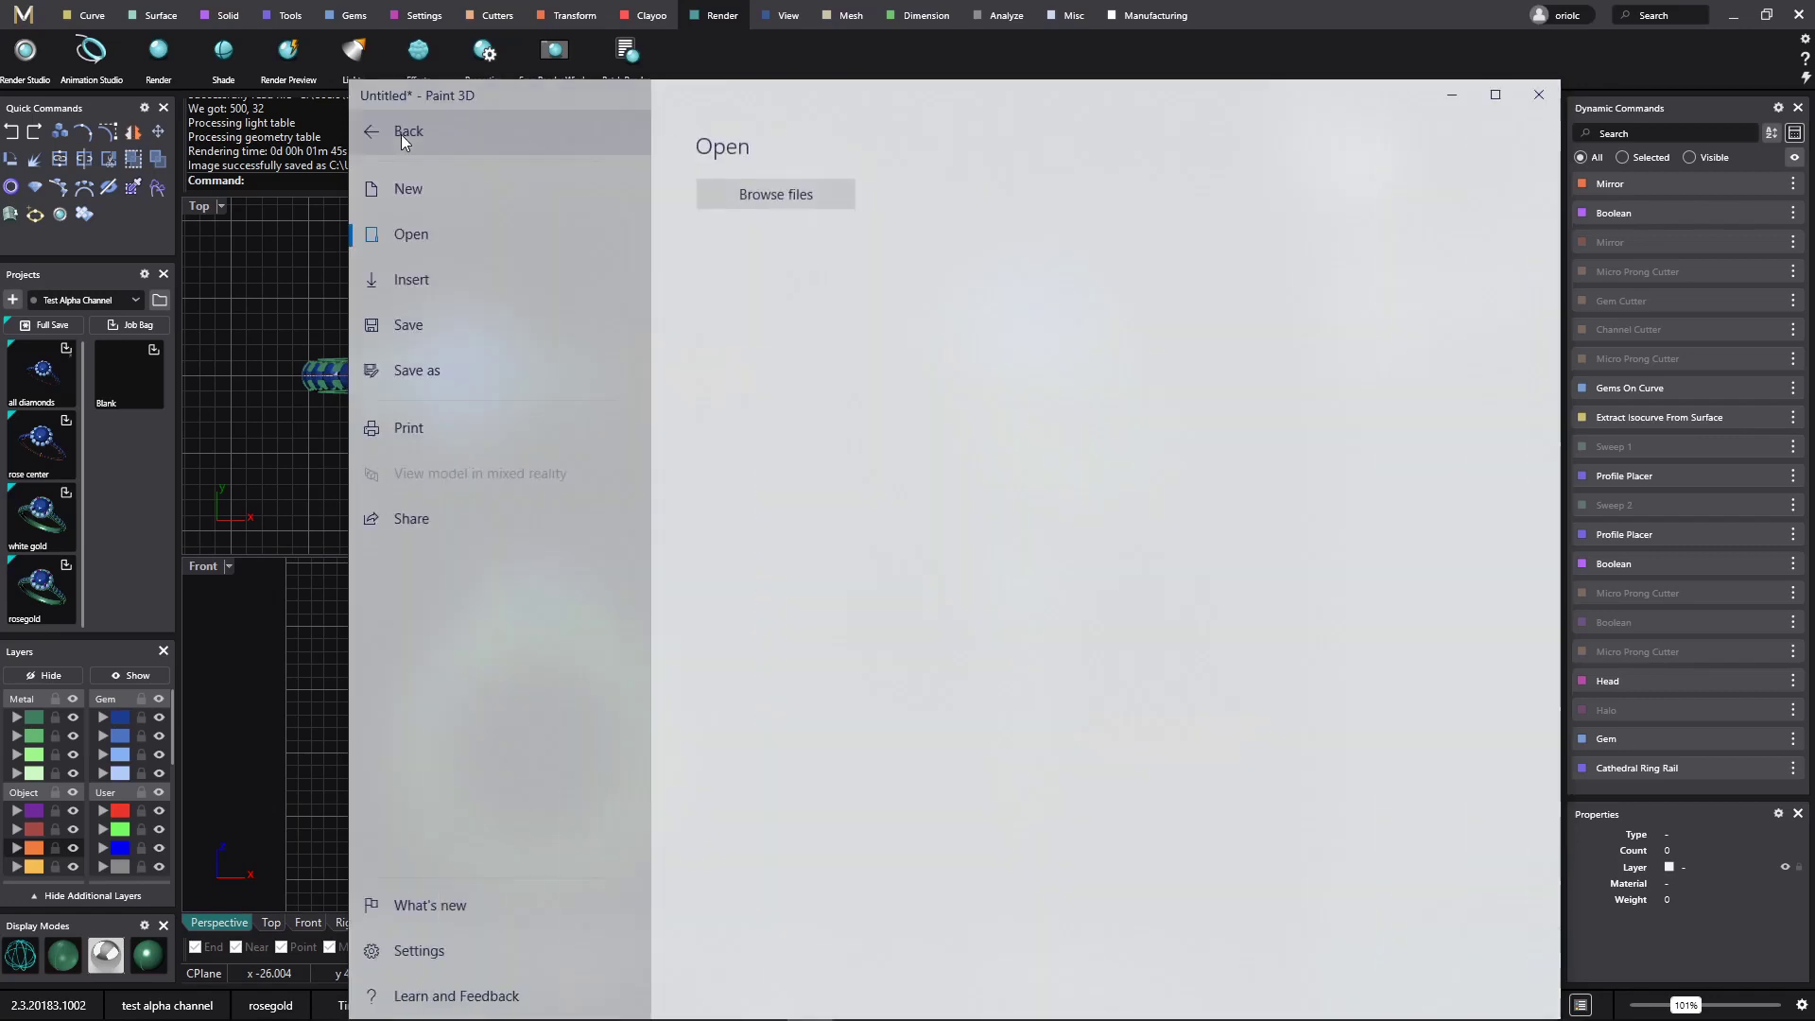
pyautogui.click(420, 277)
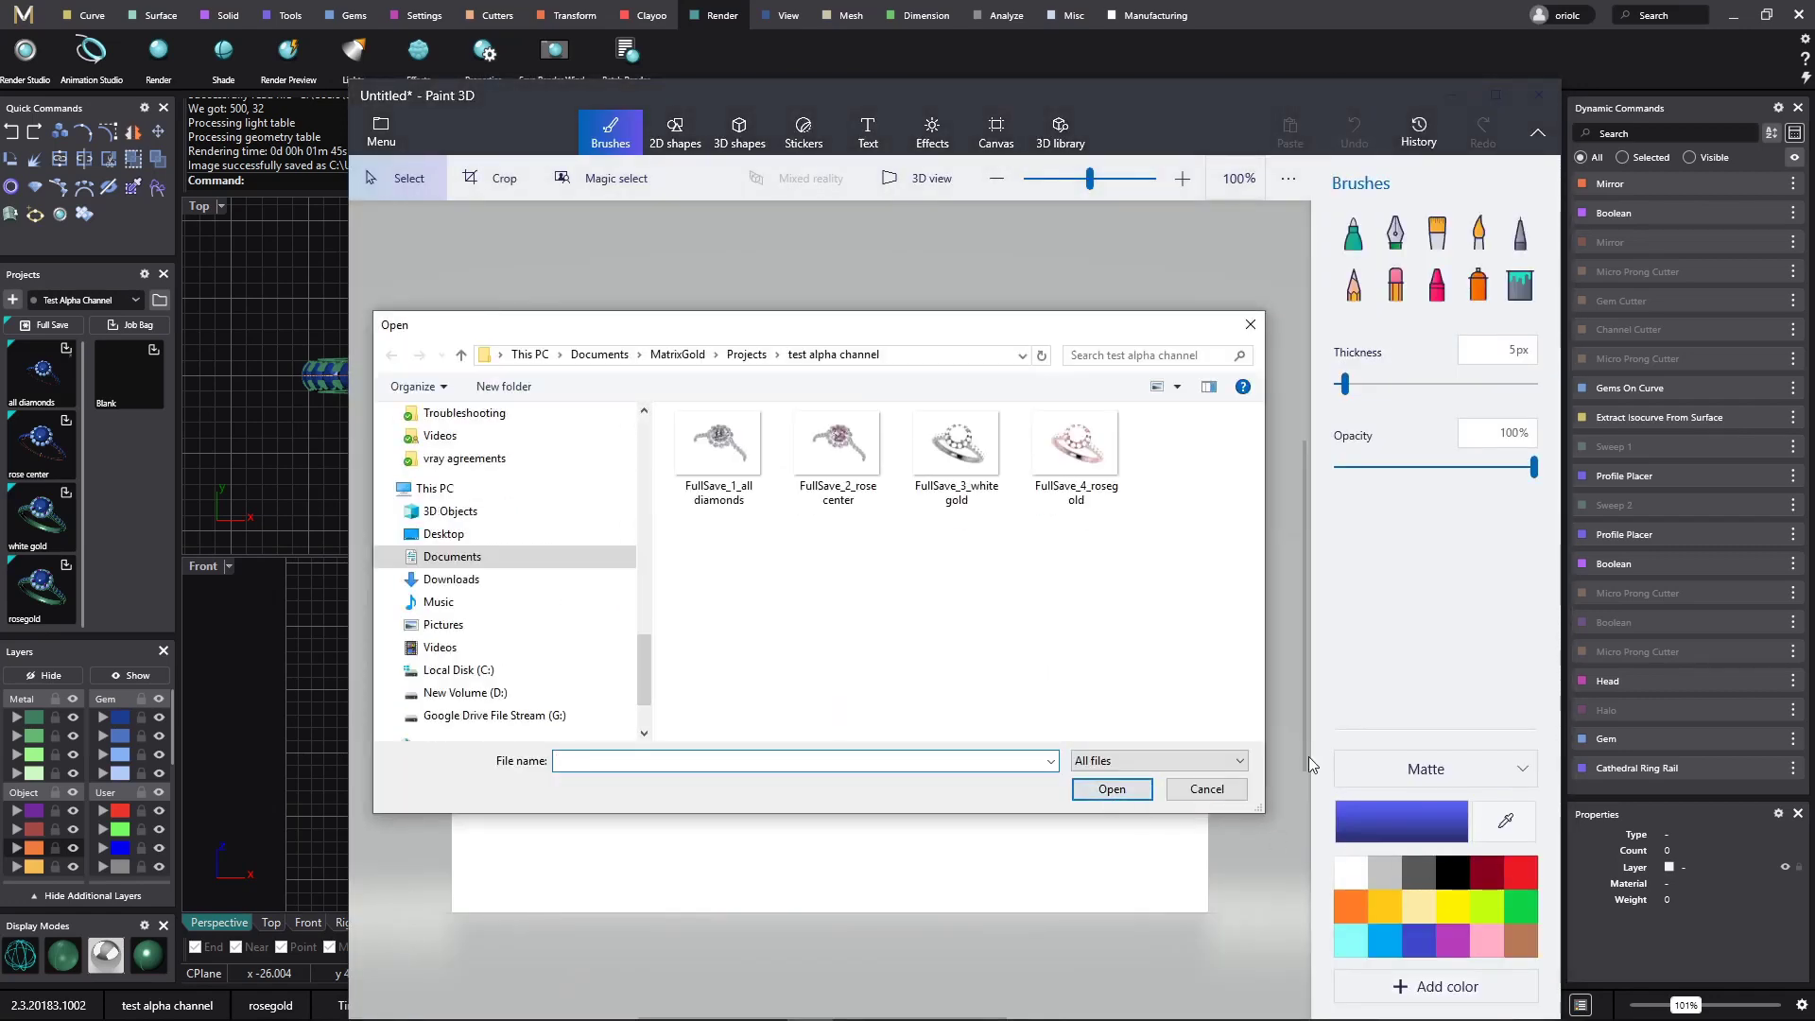
pyautogui.click(1115, 792)
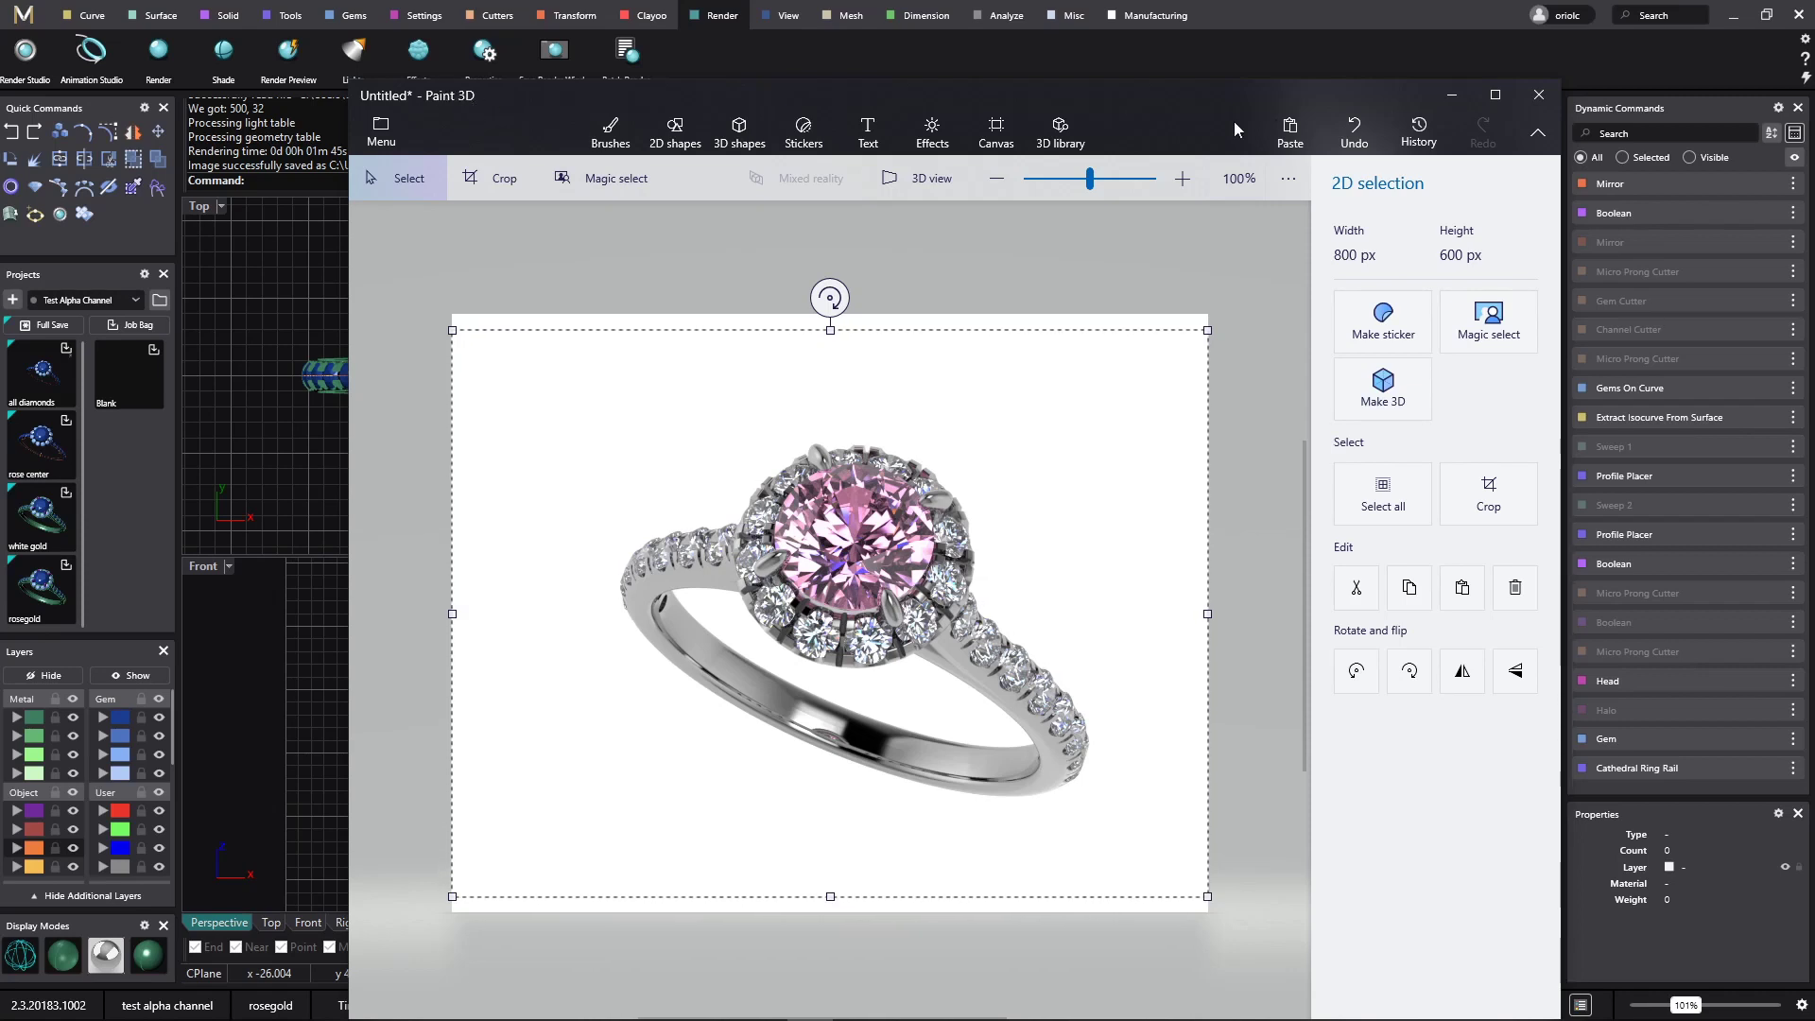
pyautogui.click(1538, 96)
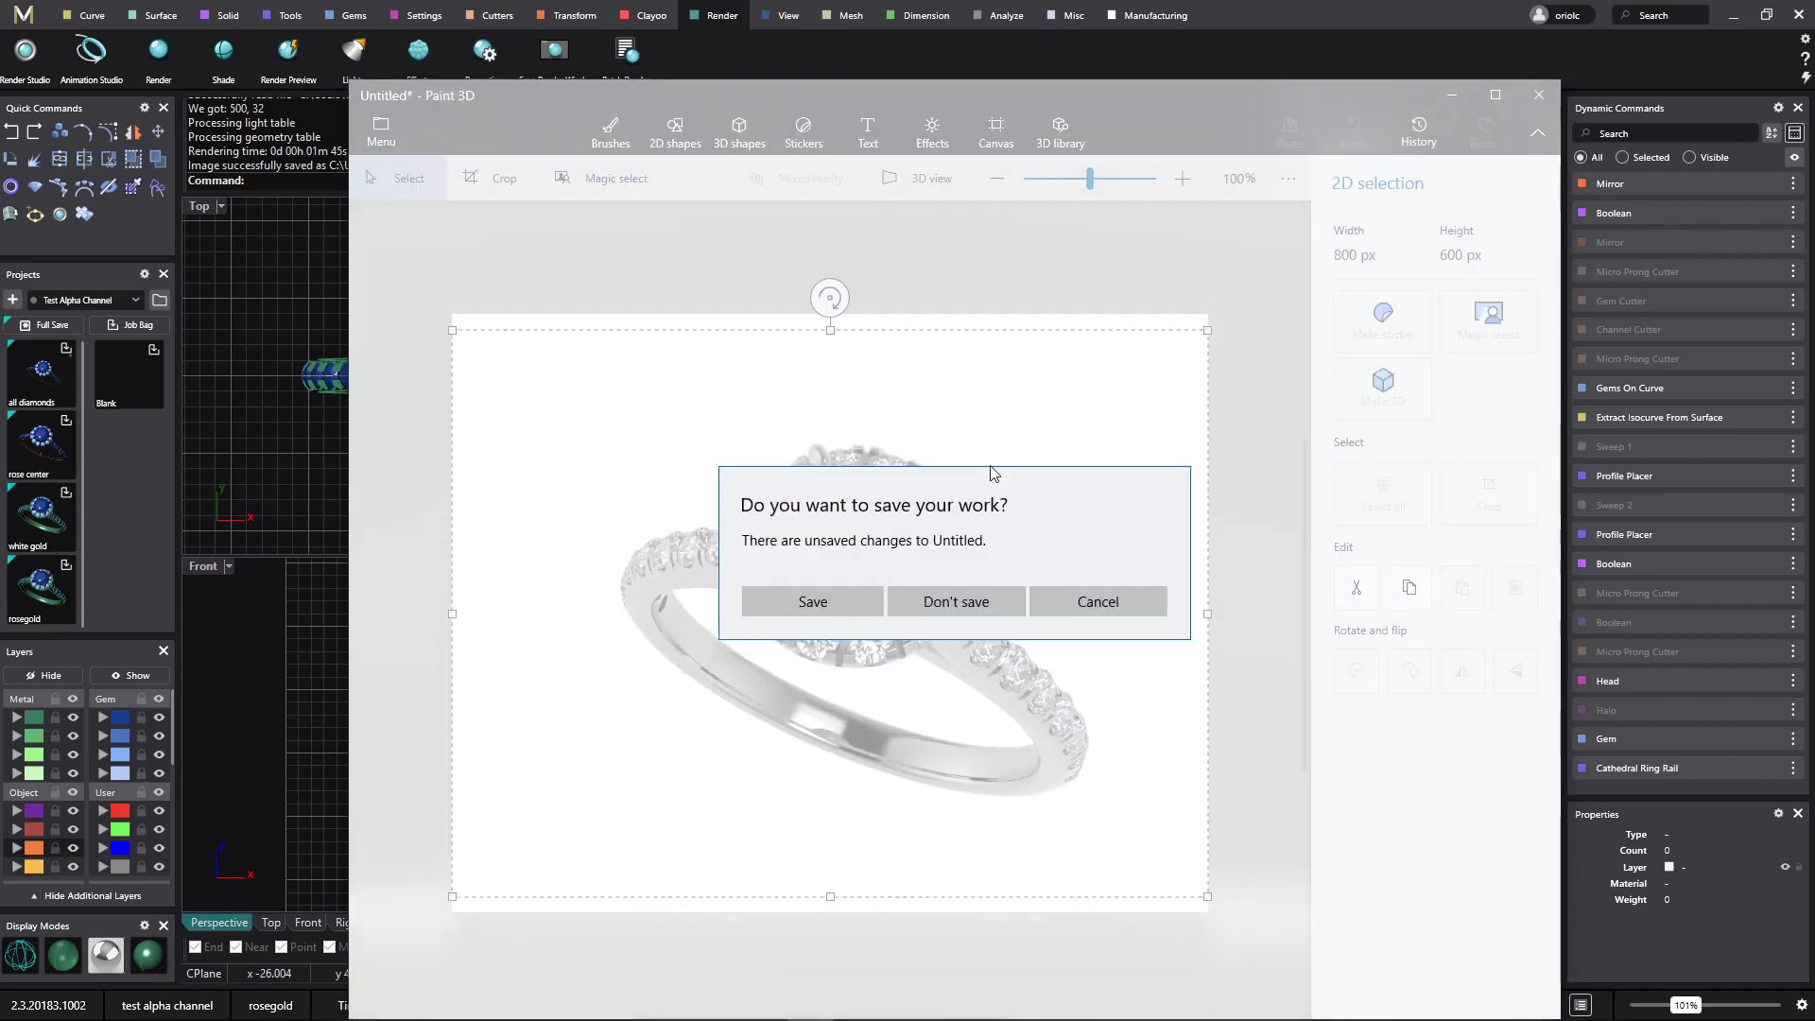
pyautogui.click(959, 605)
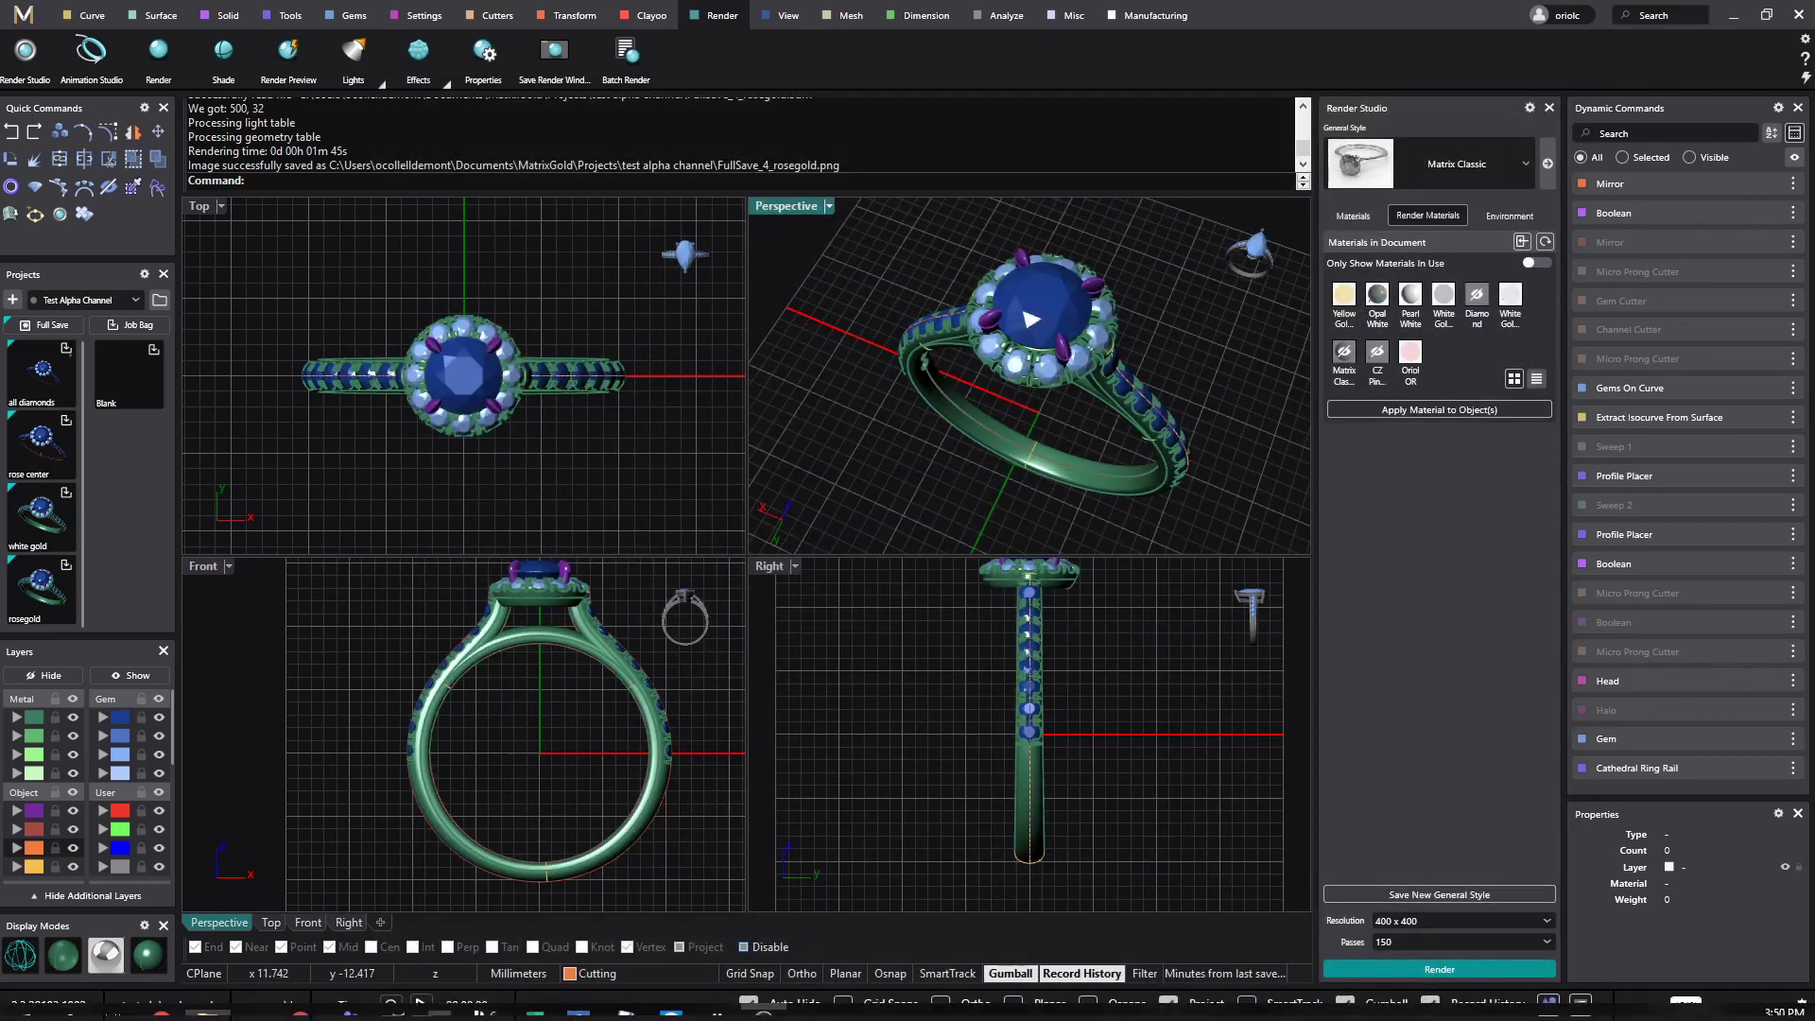
# - Switch to GIMP and create a new image 800 pixels wide and 600 pixels high
pyautogui.click(397, 1009)
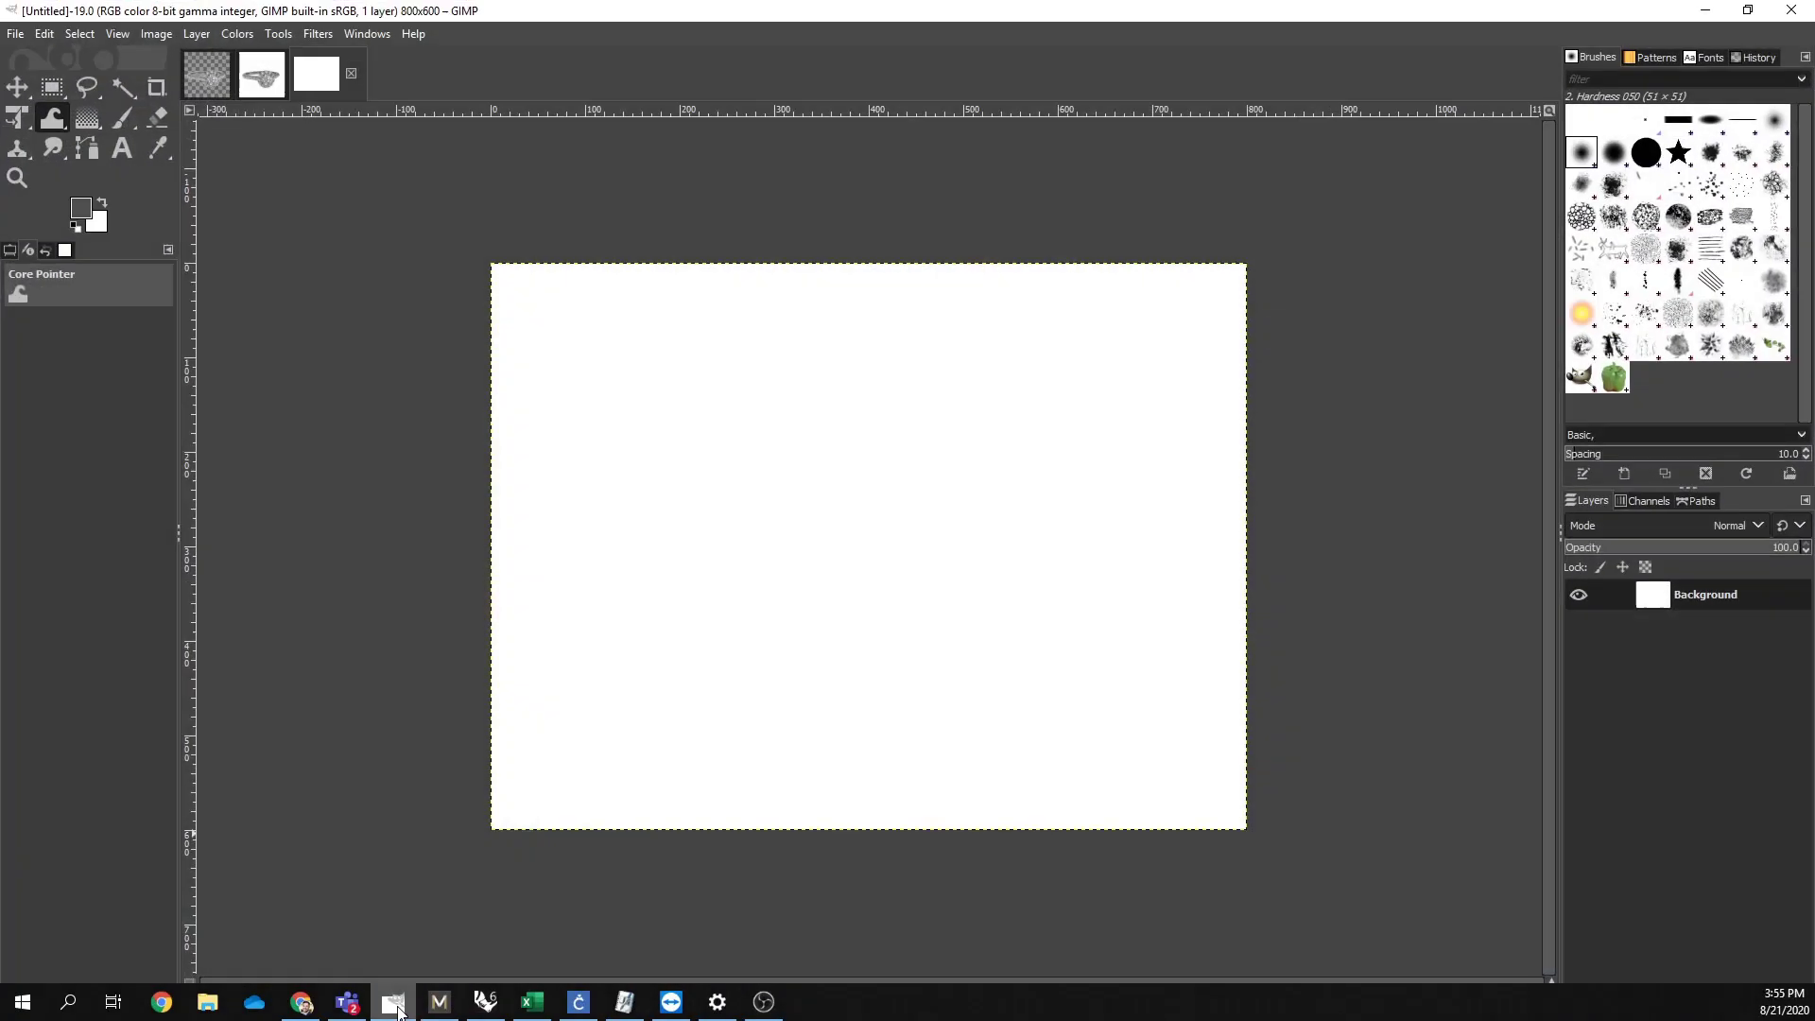
pyautogui.click(17, 40)
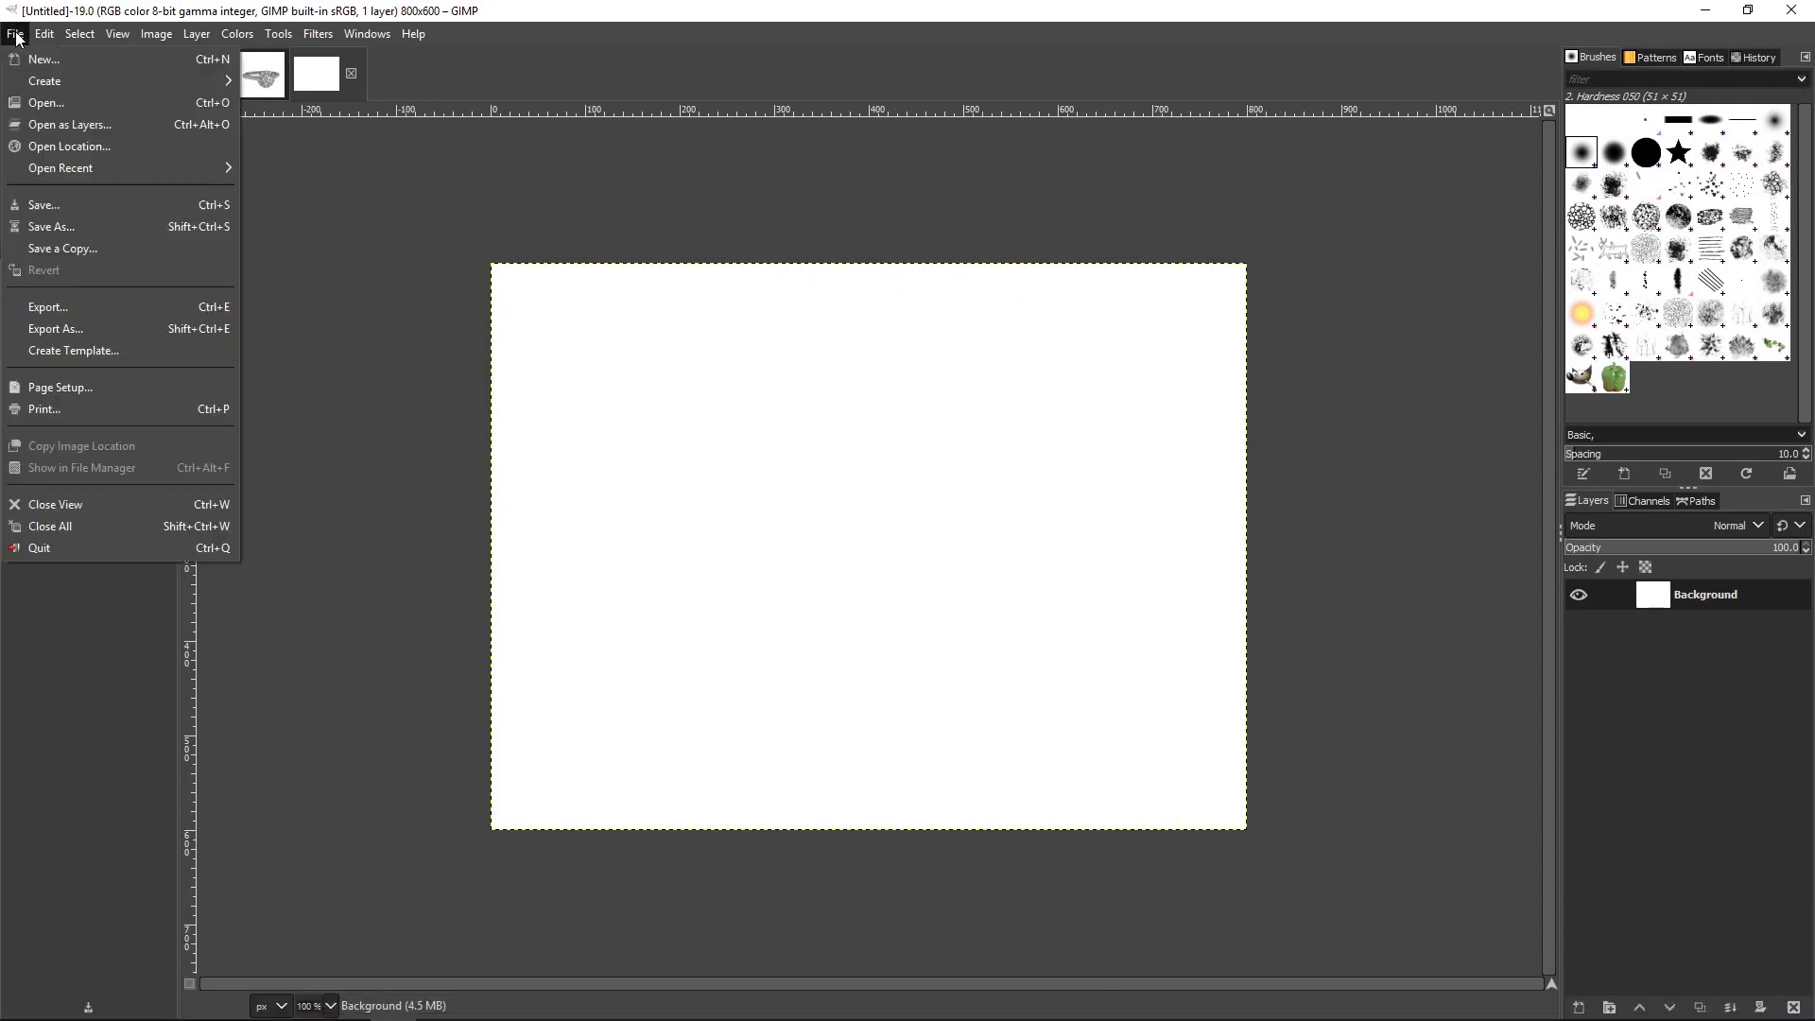
pyautogui.moveTo(45, 34)
pyautogui.click(31, 60)
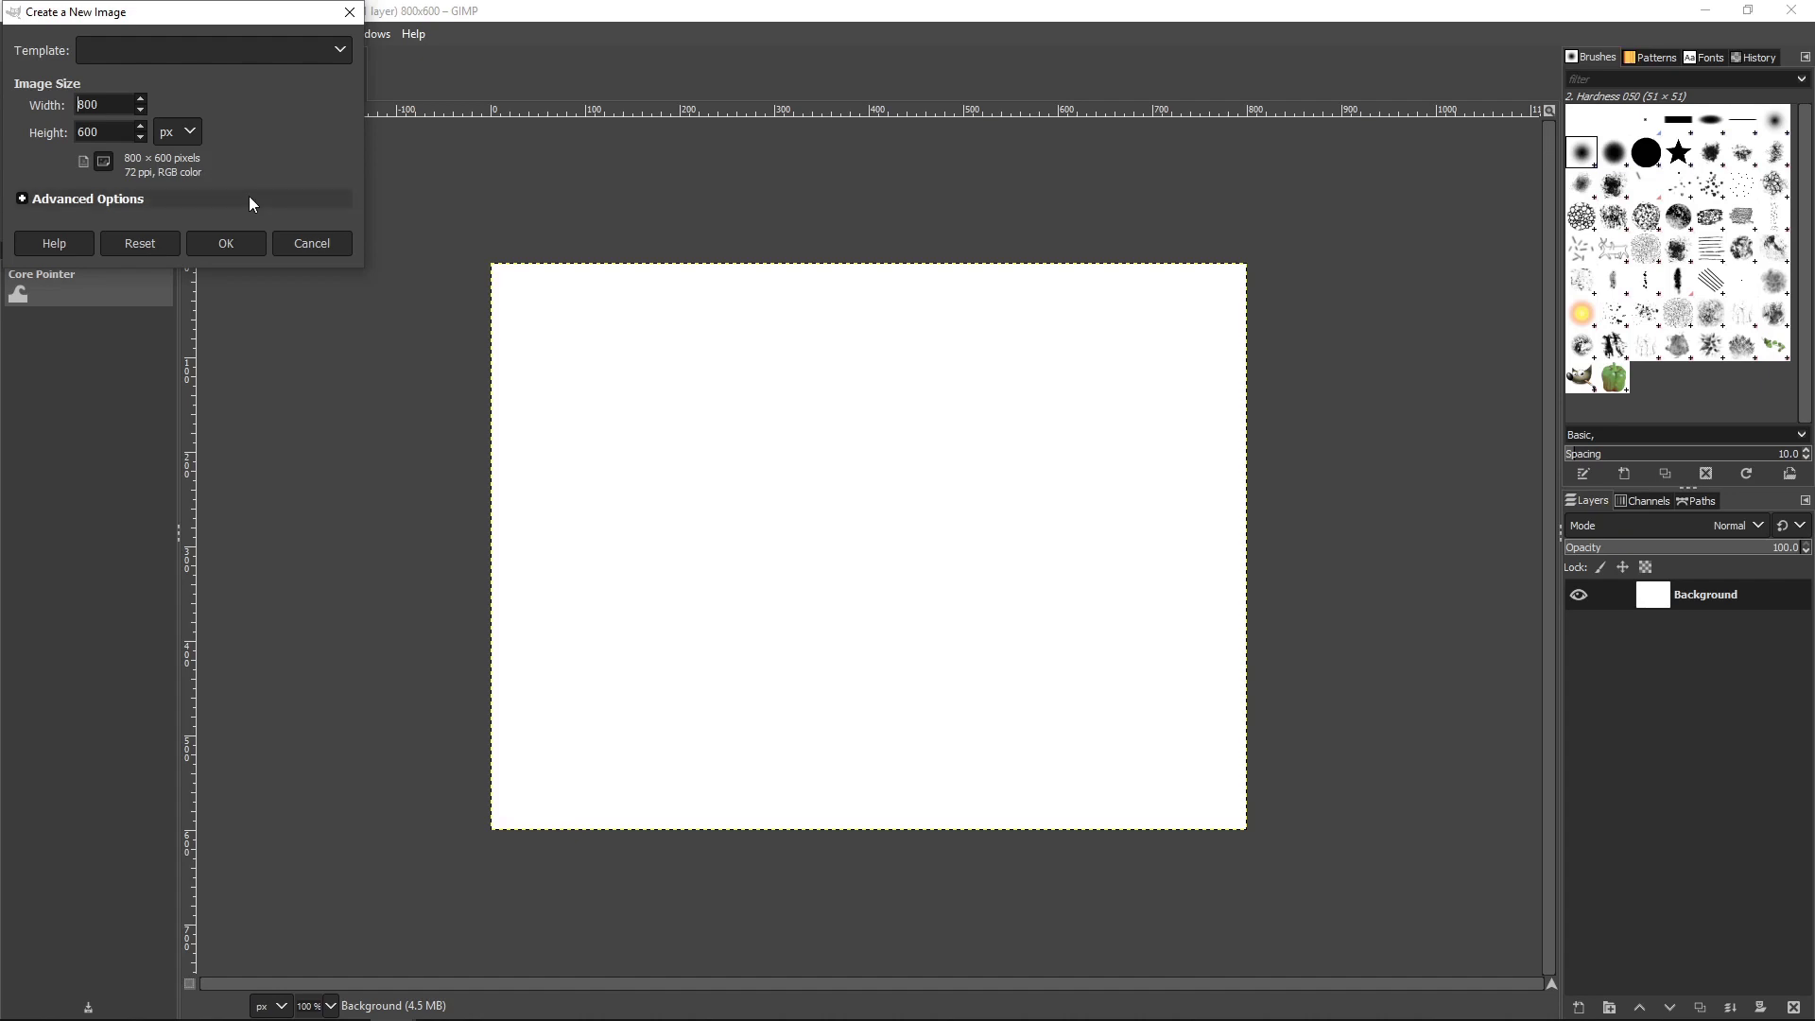
pyautogui.click(227, 244)
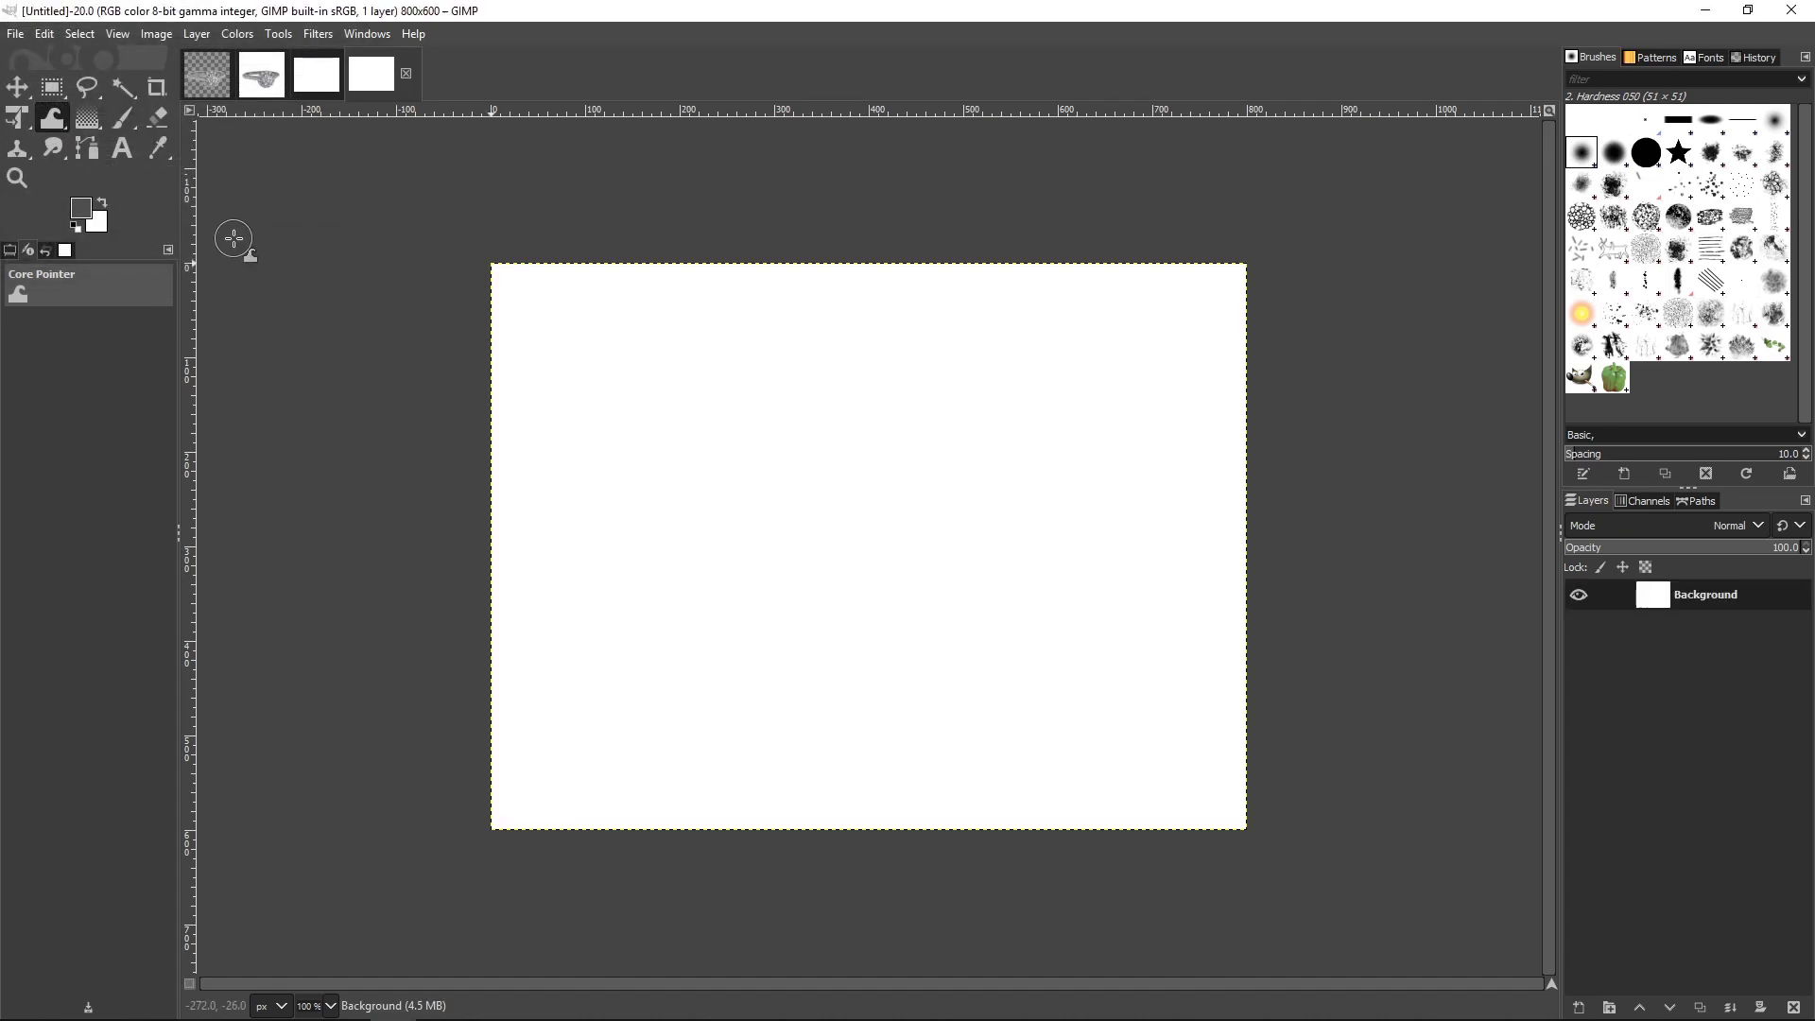
# - Start opening images as layers and browse to the "test alpha channel" folder under Documents, MatrixGold, Projects
pyautogui.click(16, 38)
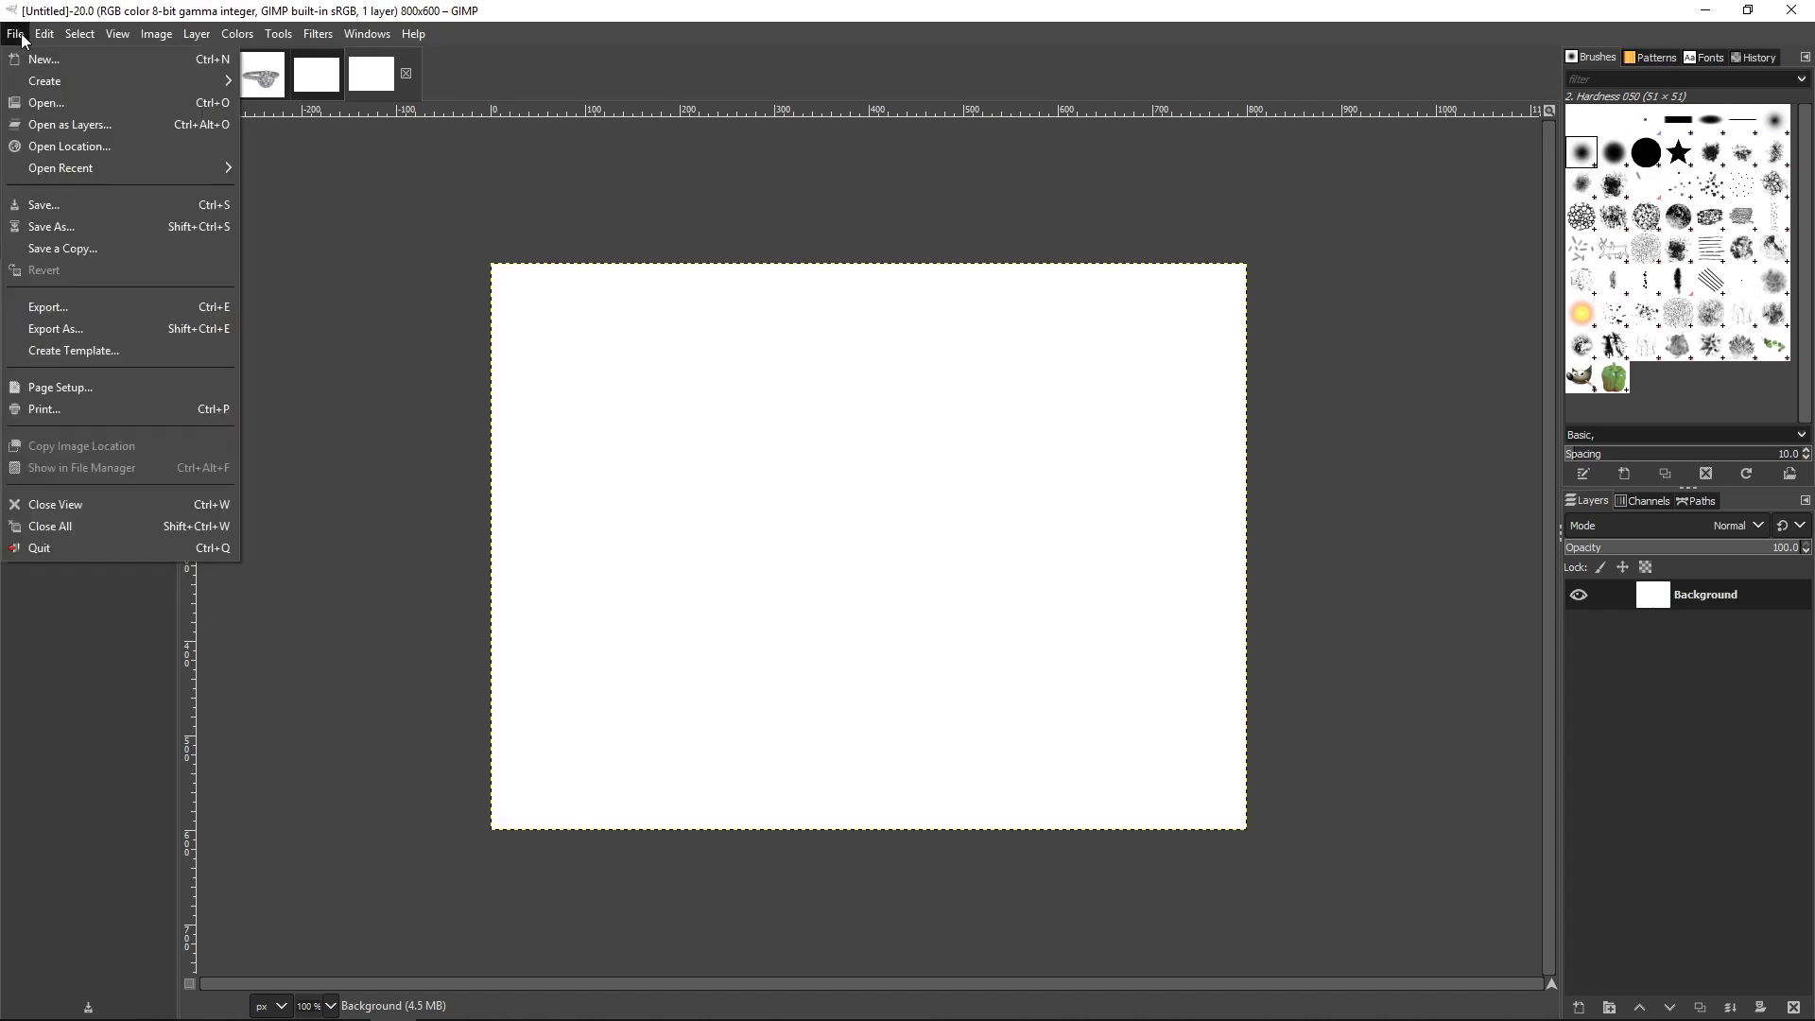
pyautogui.click(38, 126)
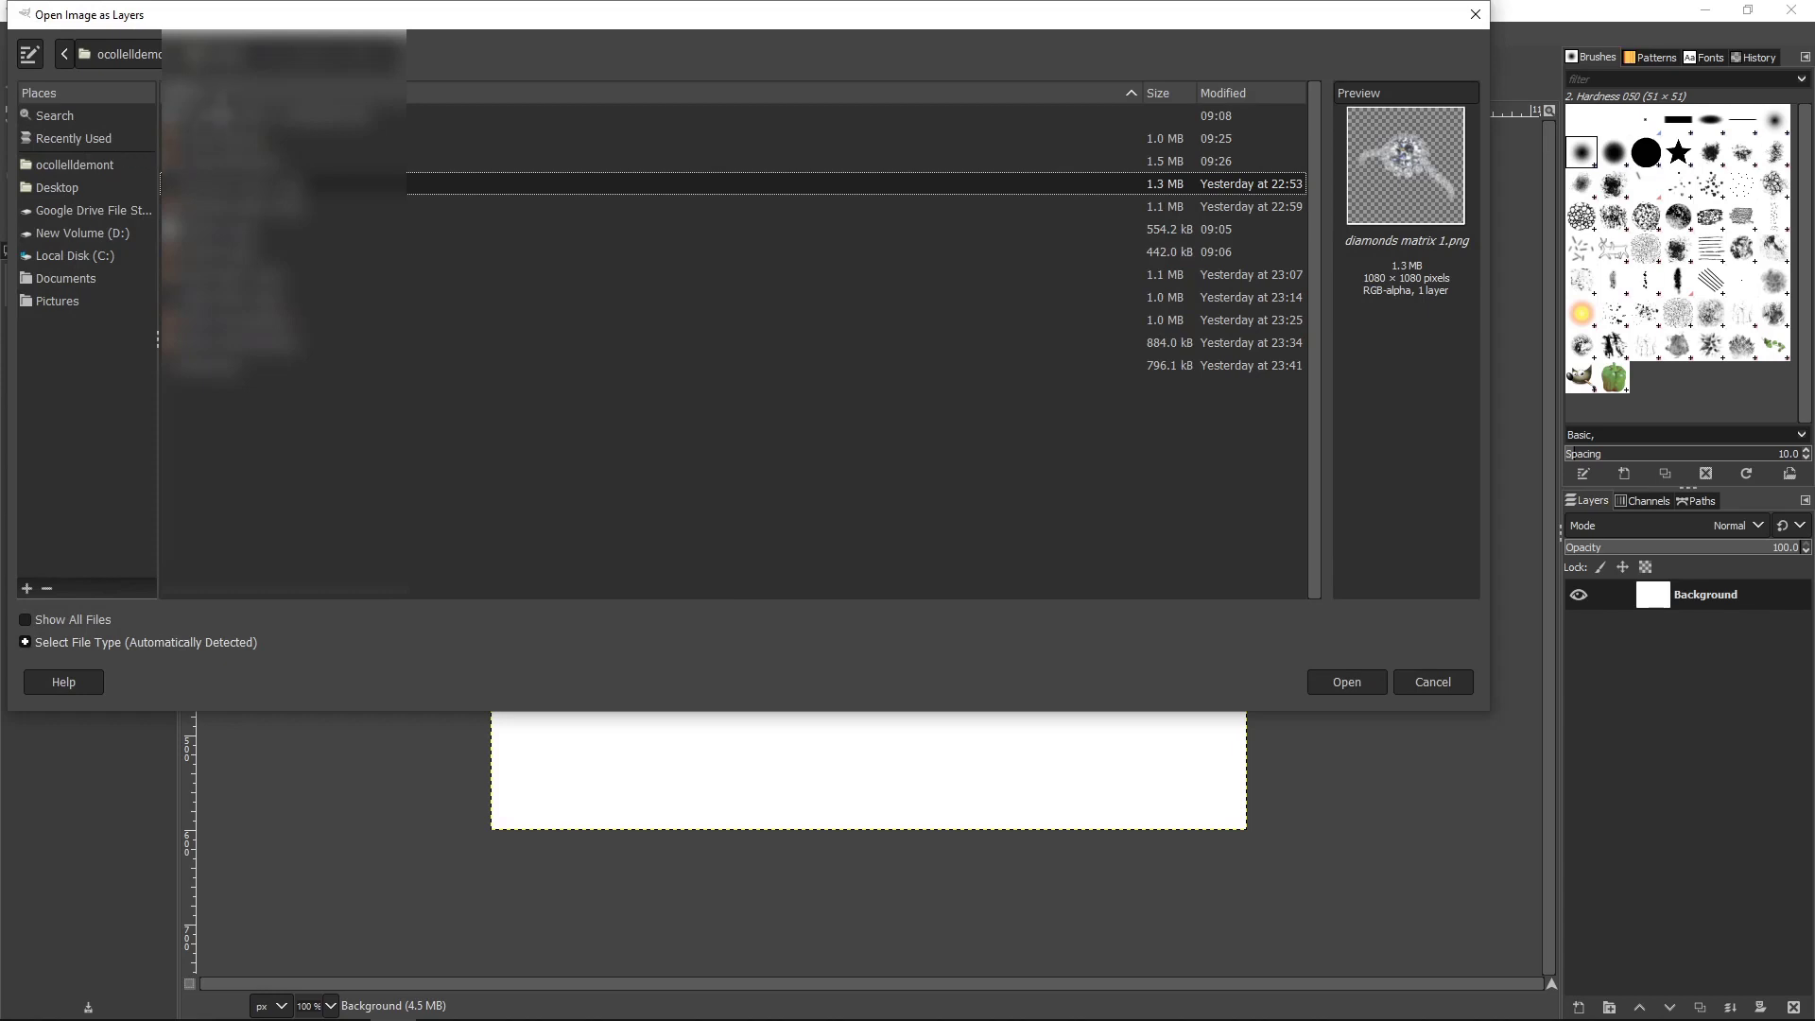
pyautogui.click(64, 57)
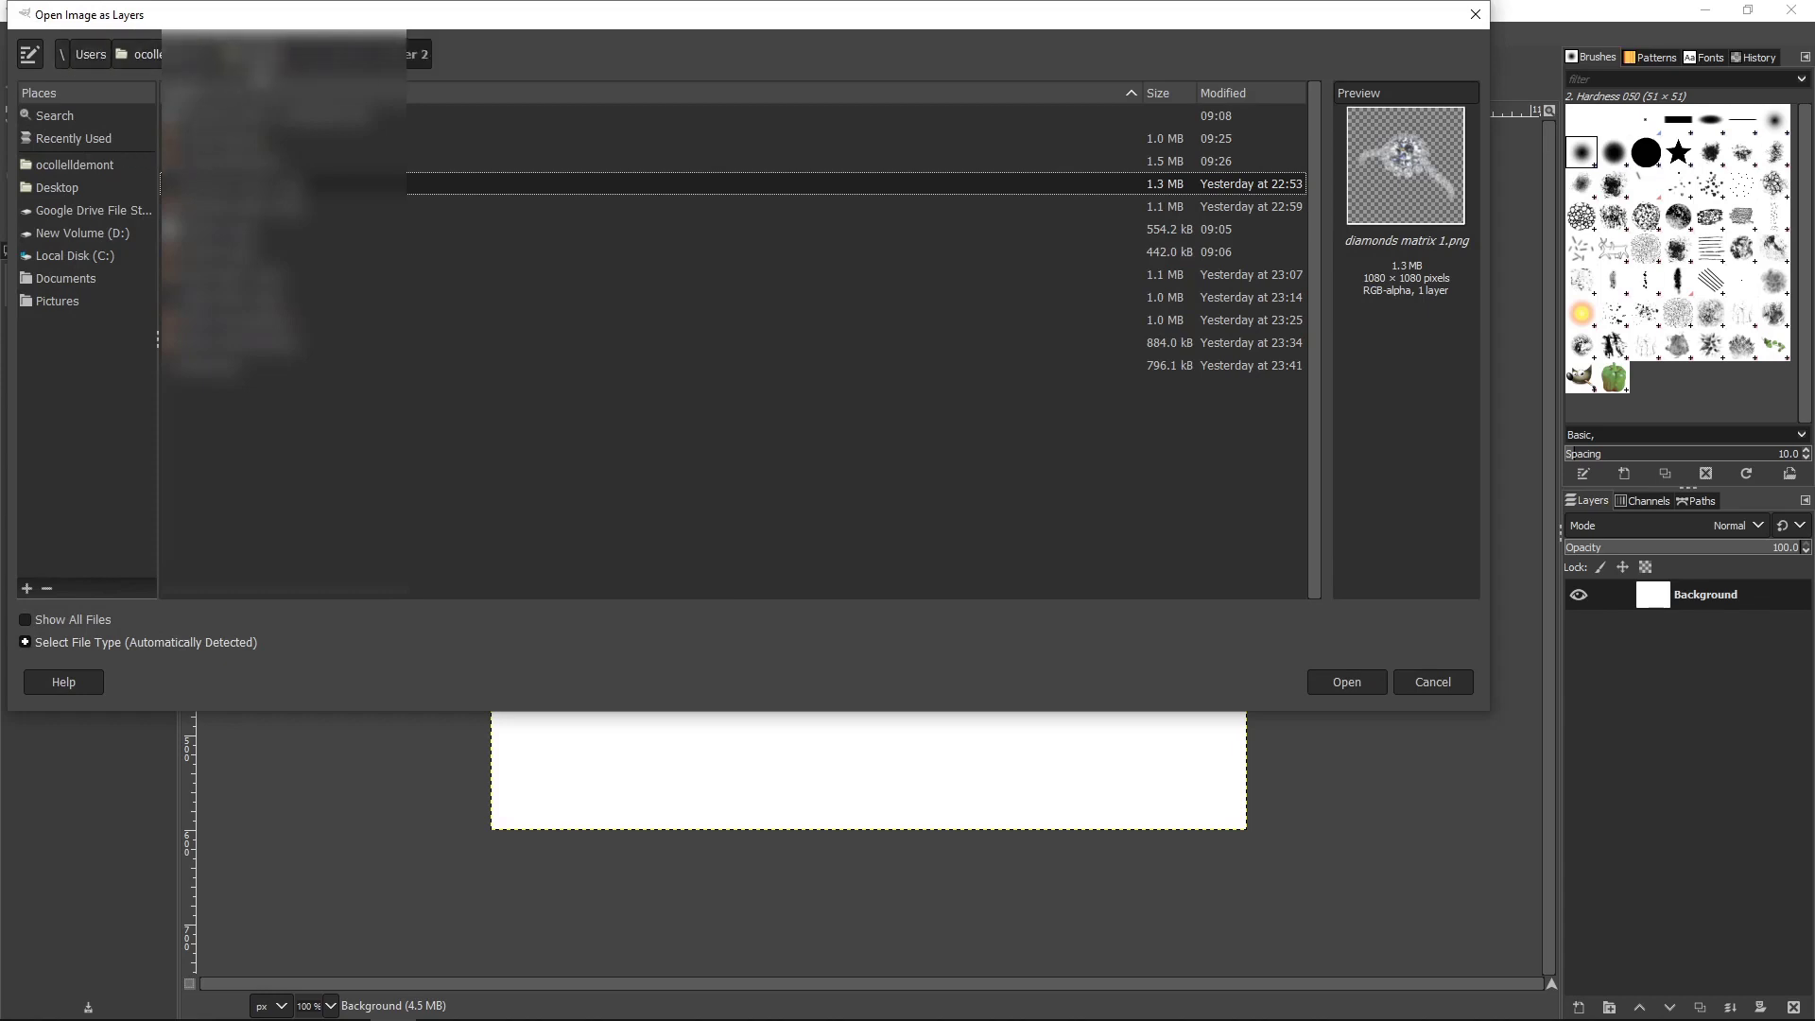
pyautogui.click(147, 54)
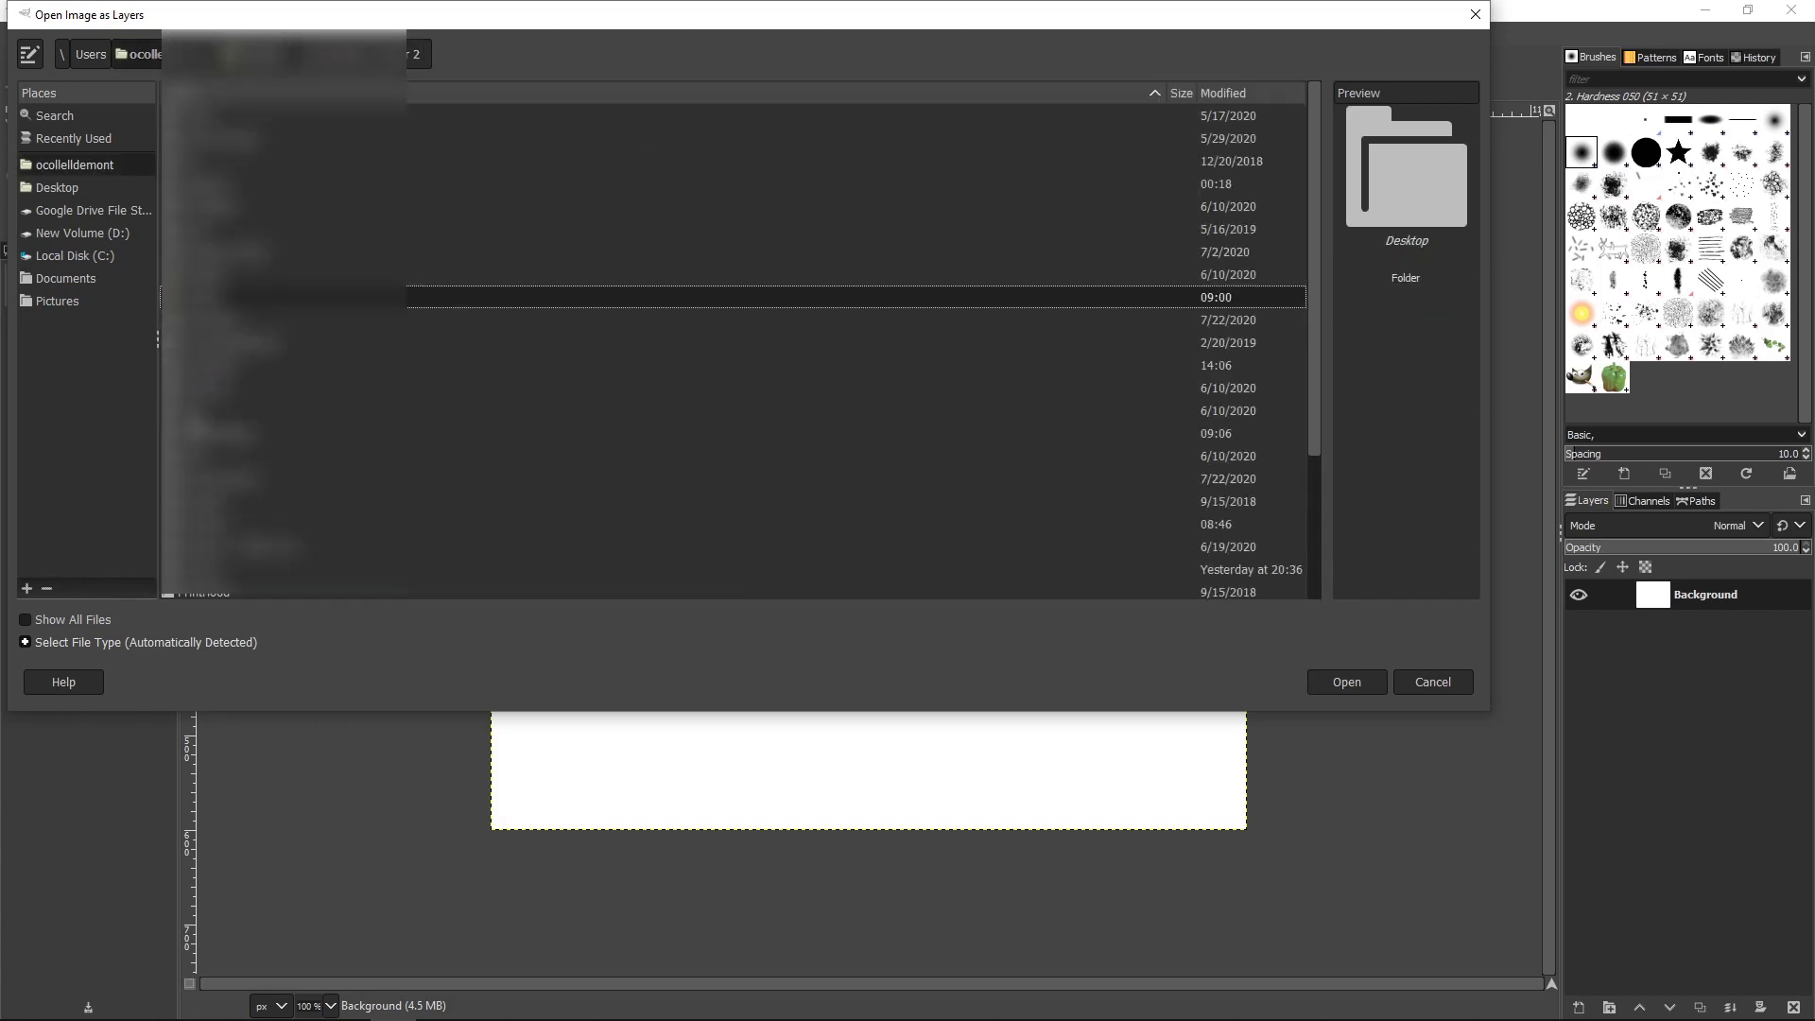
pyautogui.doubleClick(216, 317)
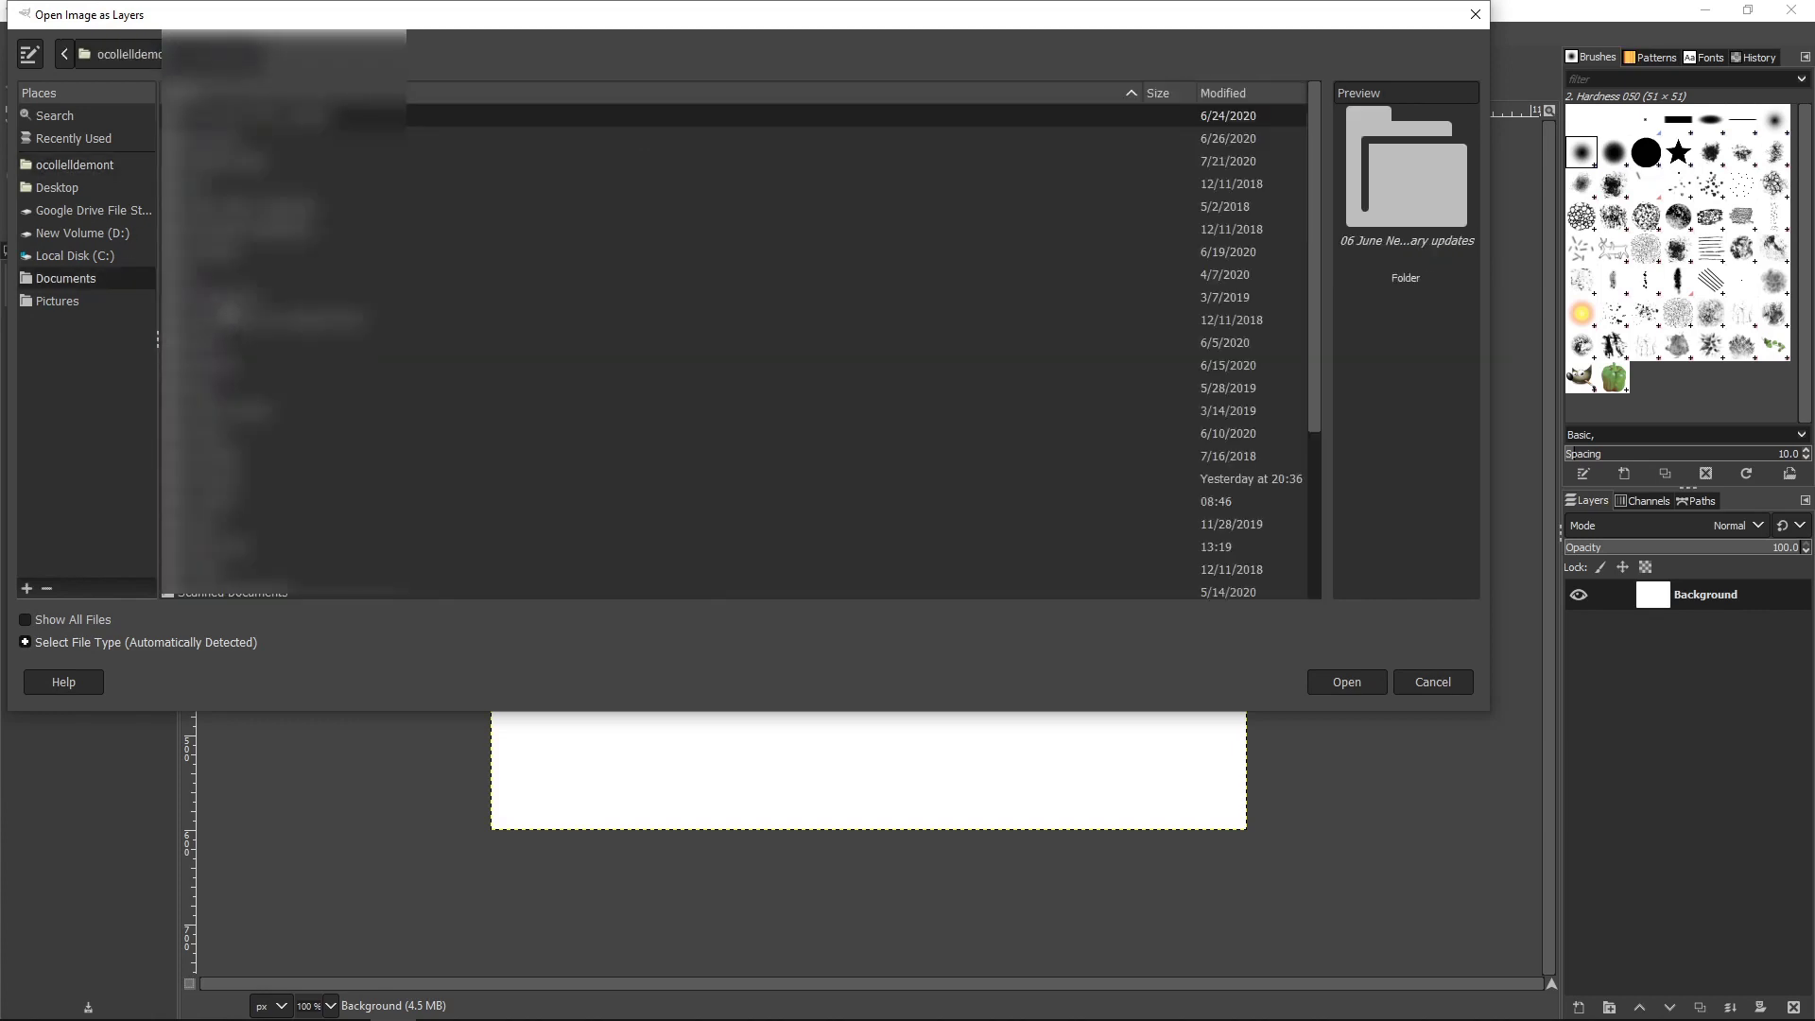
pyautogui.doubleClick(207, 365)
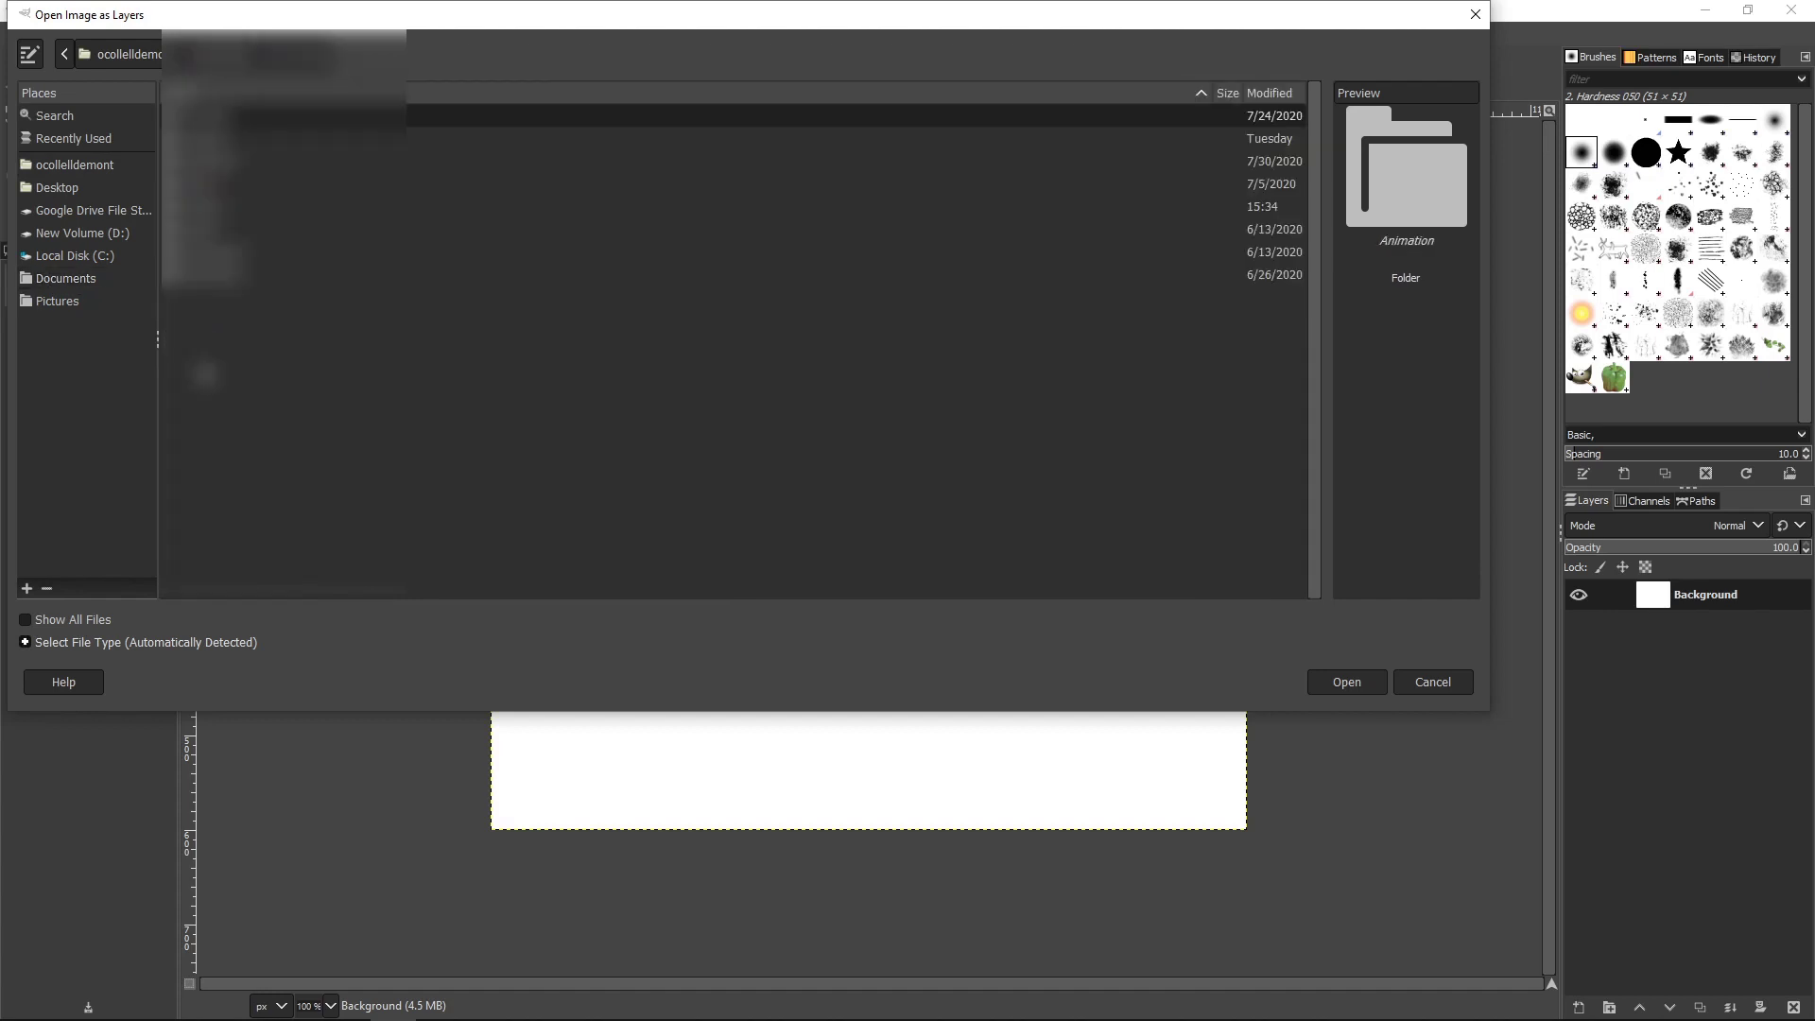
pyautogui.doubleClick(193, 206)
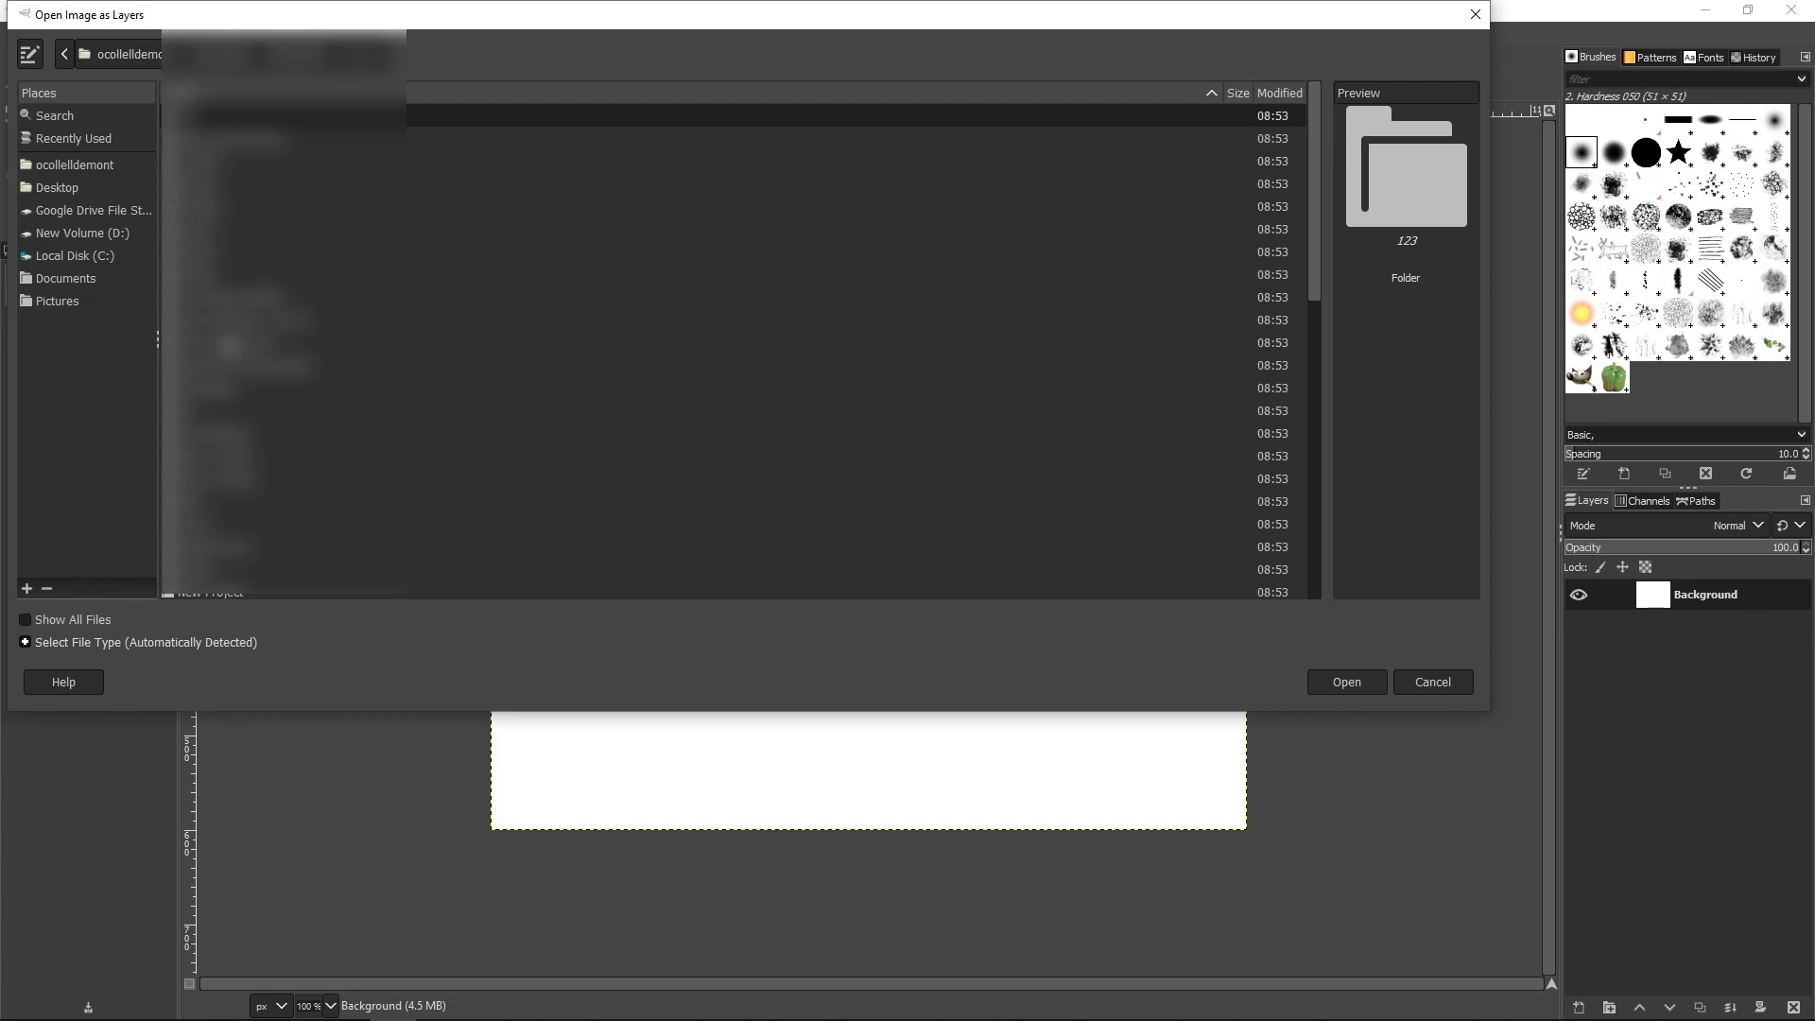
pyautogui.scroll(-5, 236, 373)
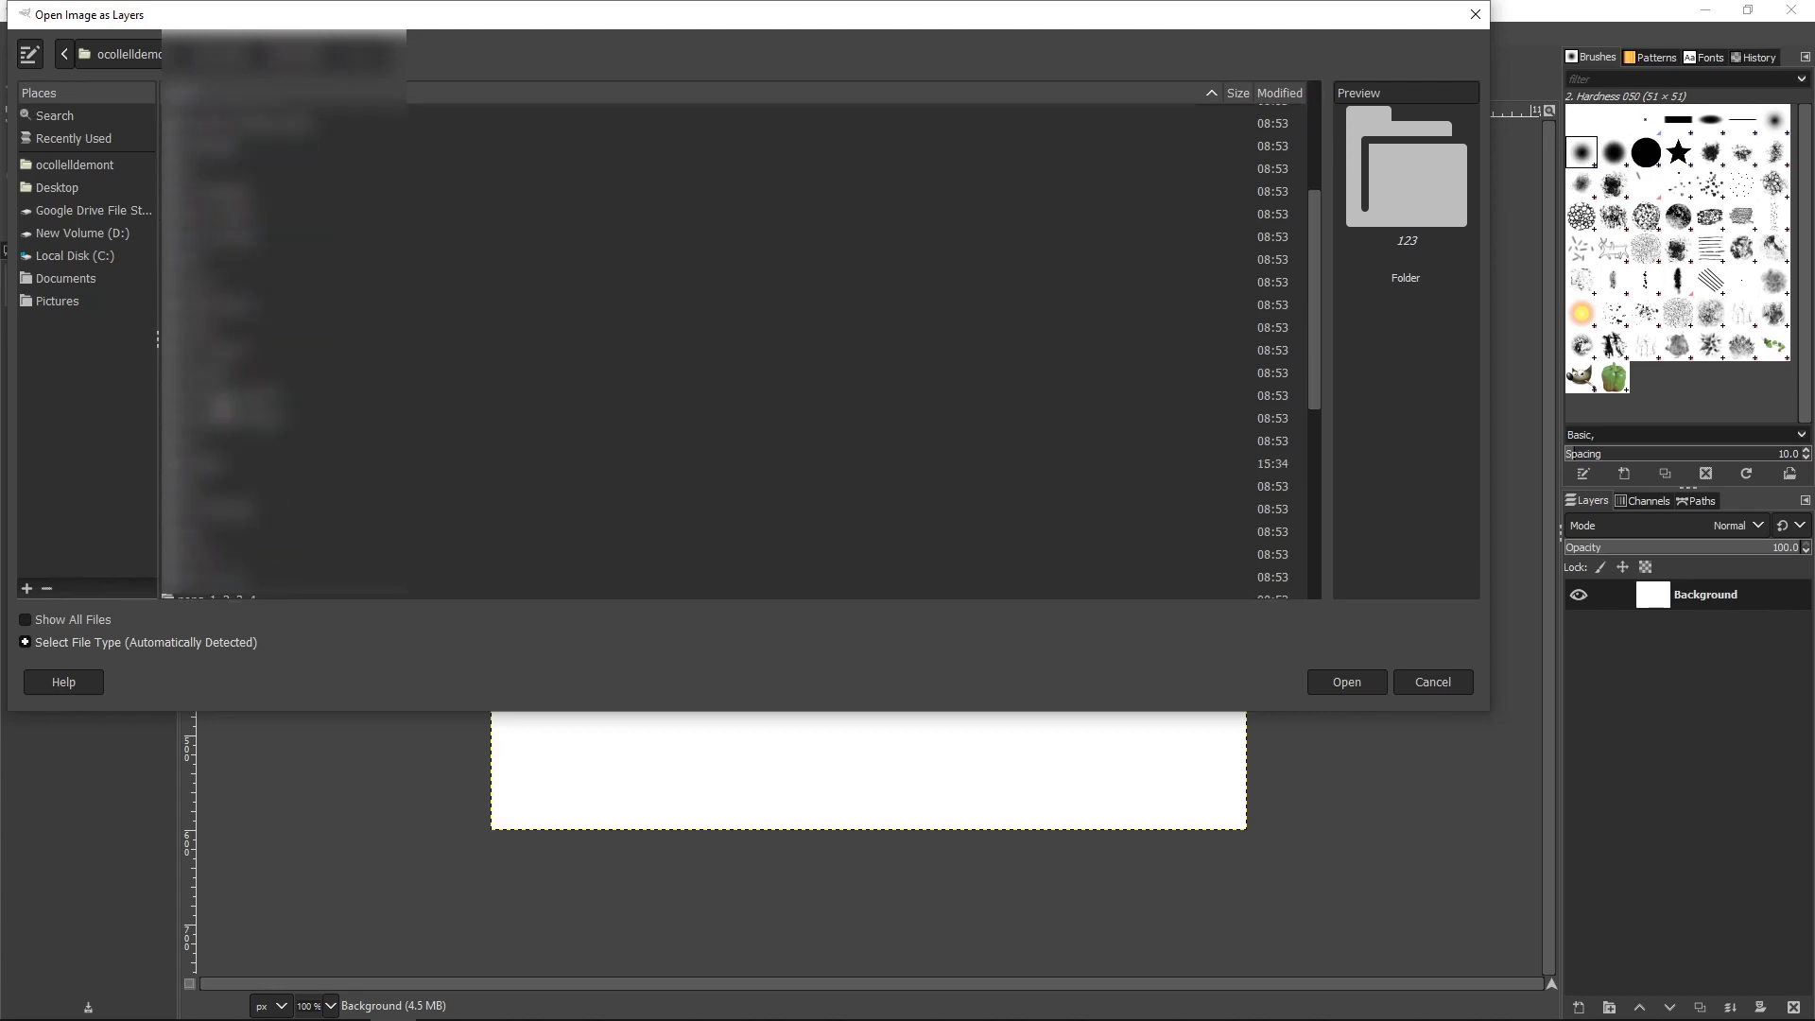
pyautogui.scroll(-2, 236, 373)
pyautogui.scroll(-2, 236, 373)
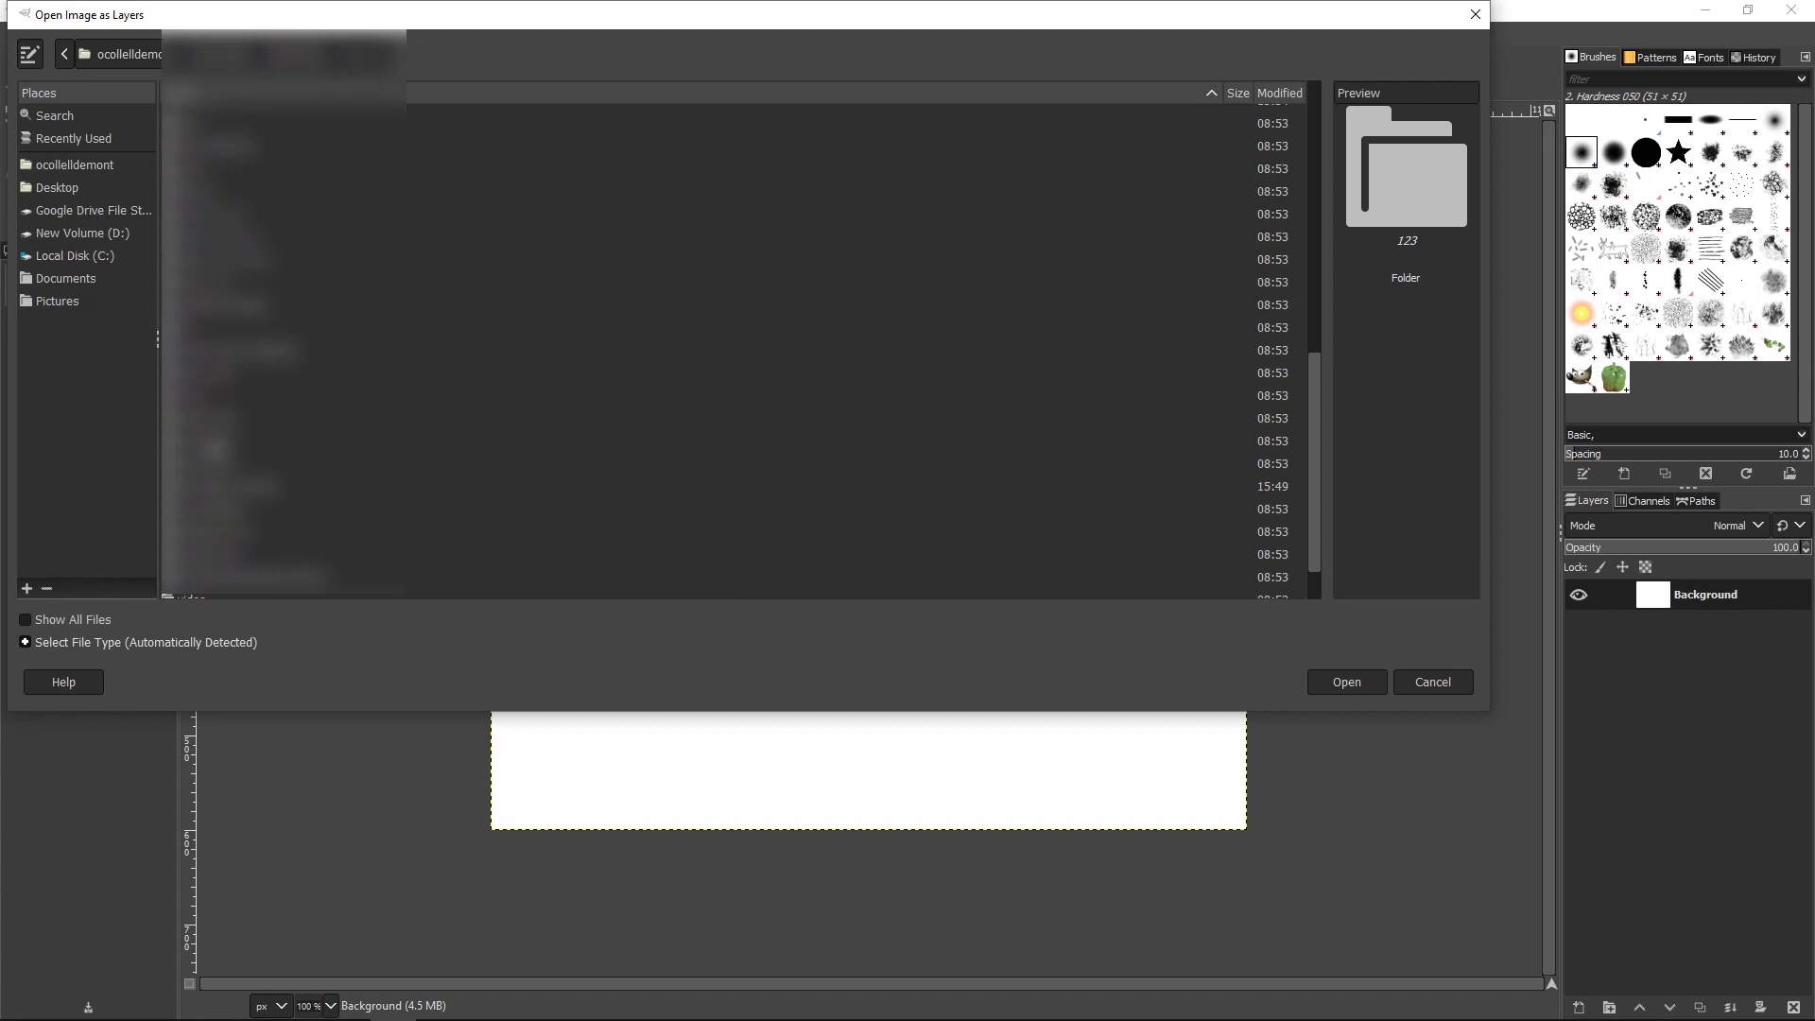
pyautogui.click(227, 490)
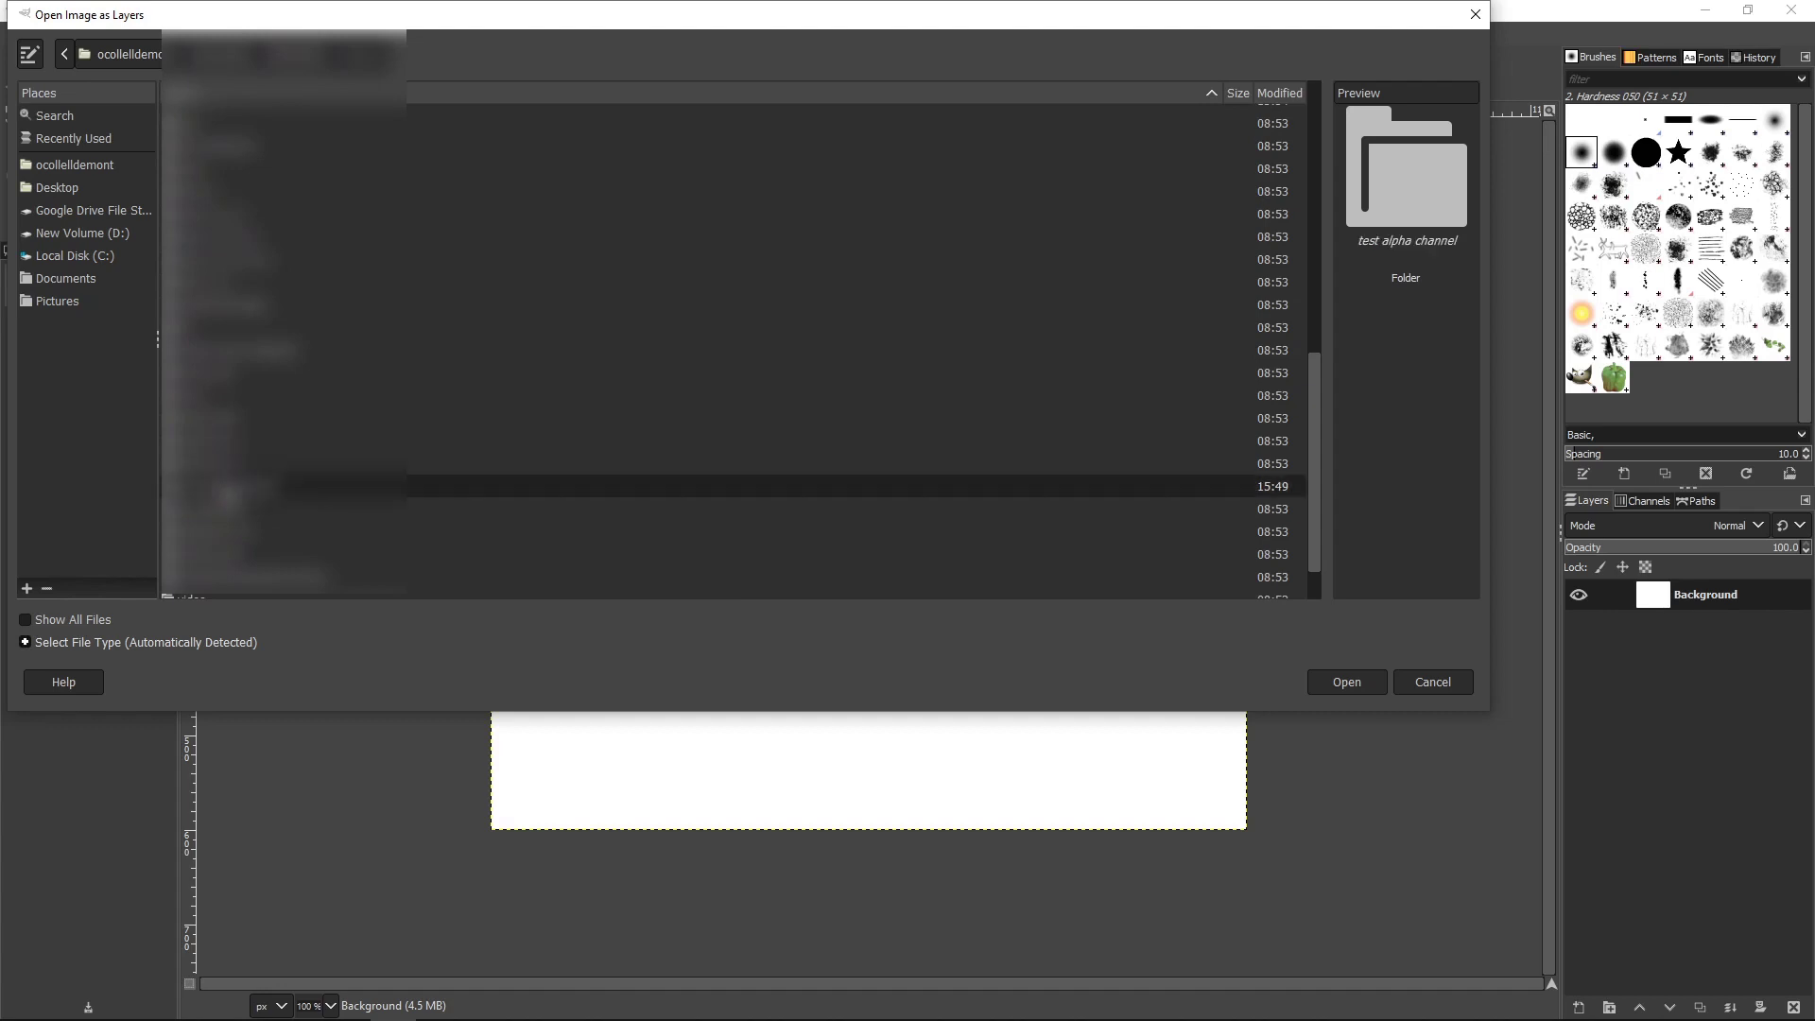
pyautogui.doubleClick(225, 485)
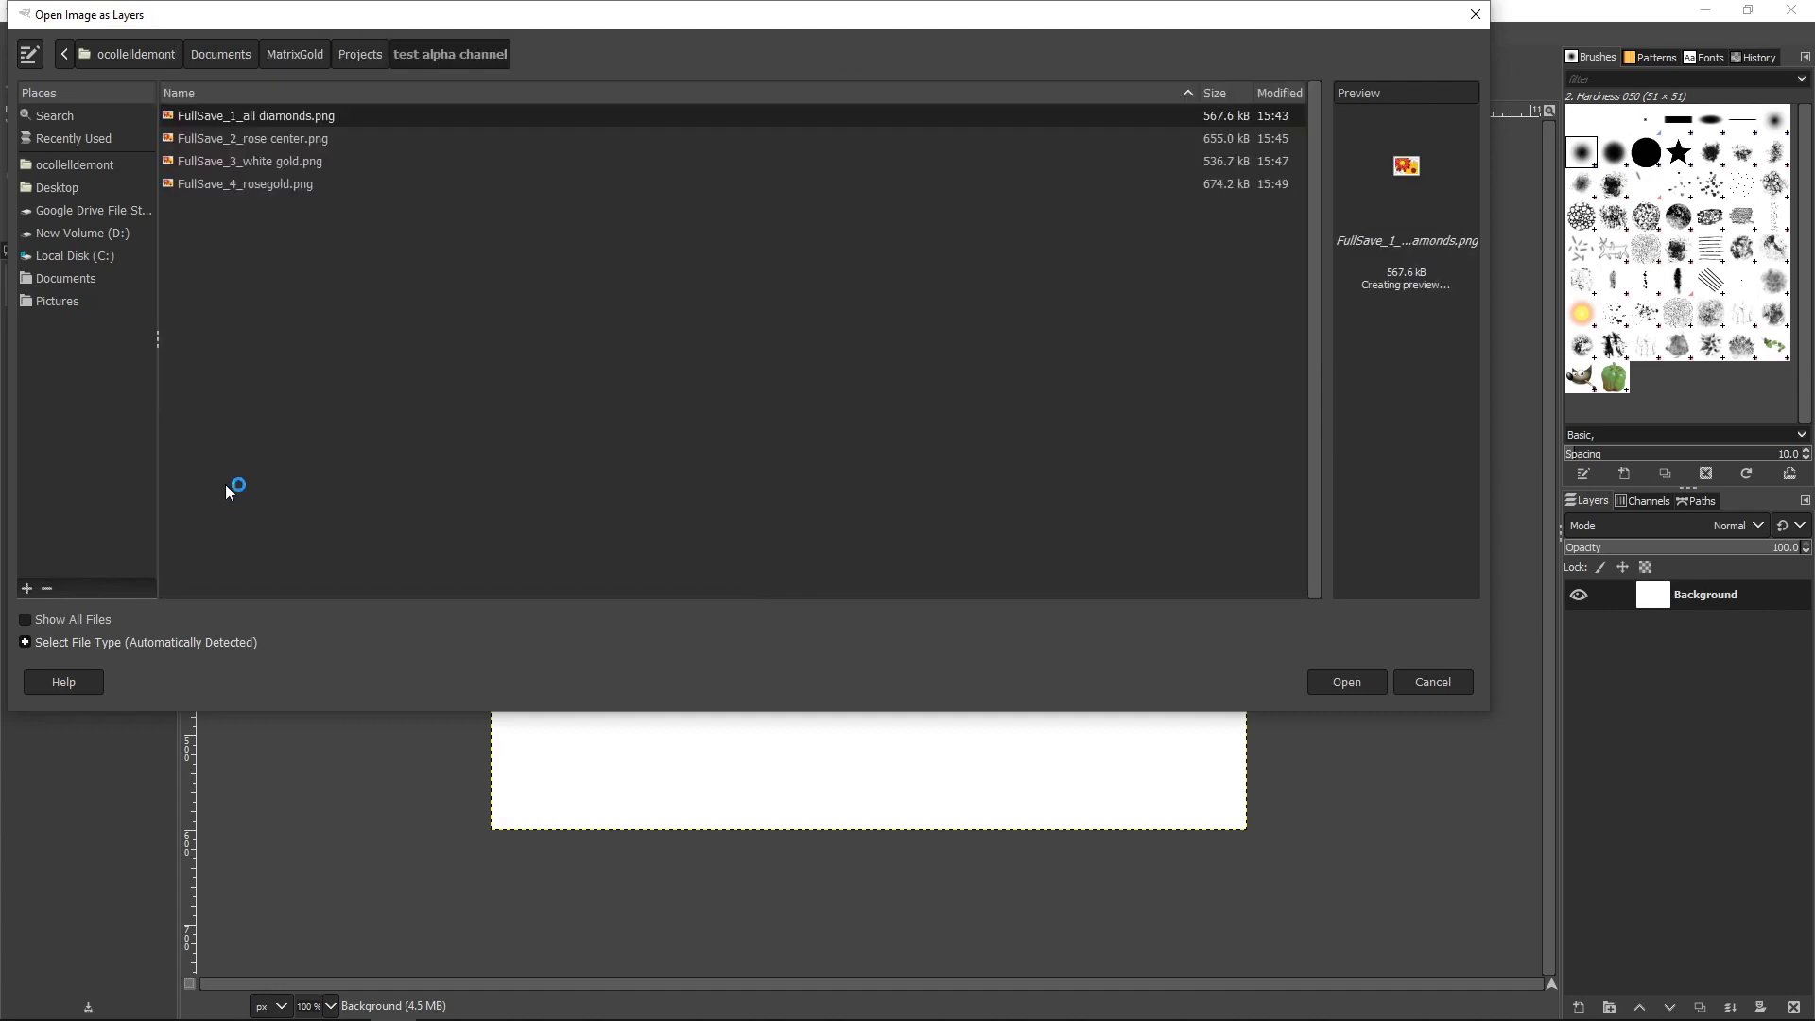
# - Add all four FullSave PNGs, from "FullSave_1_all diamonds" to "FullSave_4_rosegold", as layers above the white background
pyautogui.click(280, 186)
pyautogui.keyDown('shift'); pyautogui.click(302, 109); pyautogui.keyUp('shift')
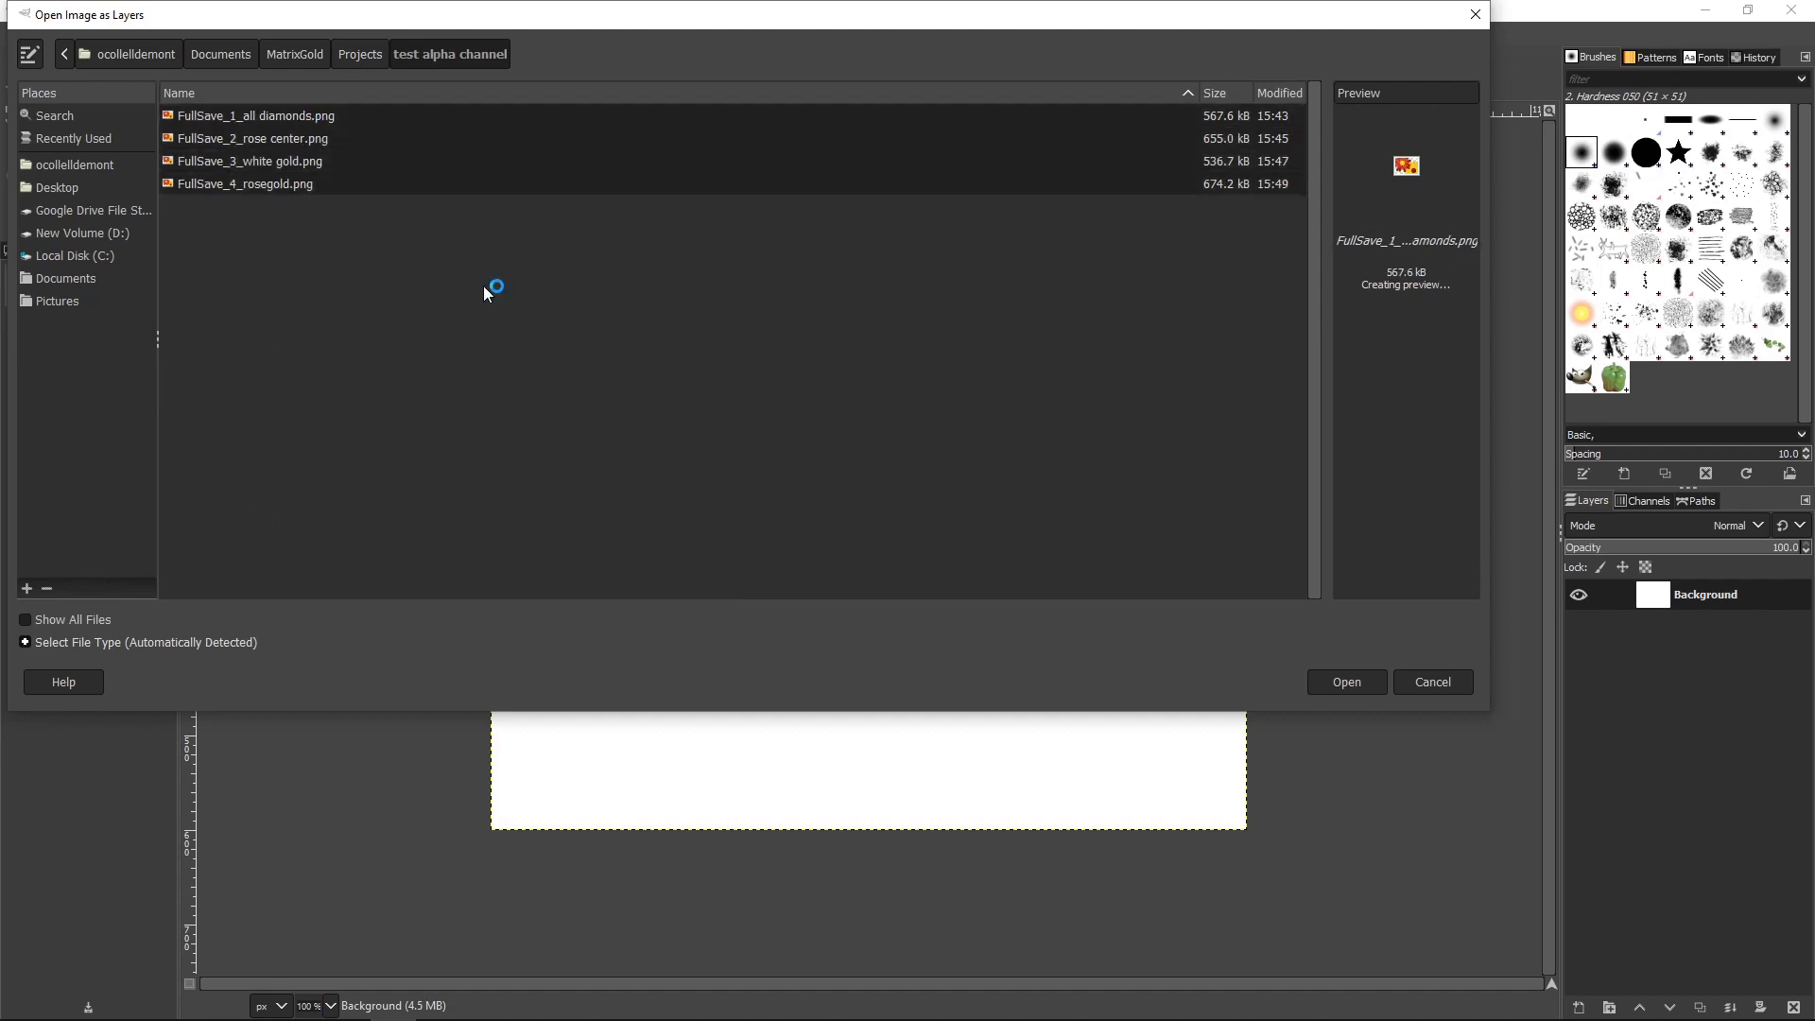
pyautogui.click(1357, 684)
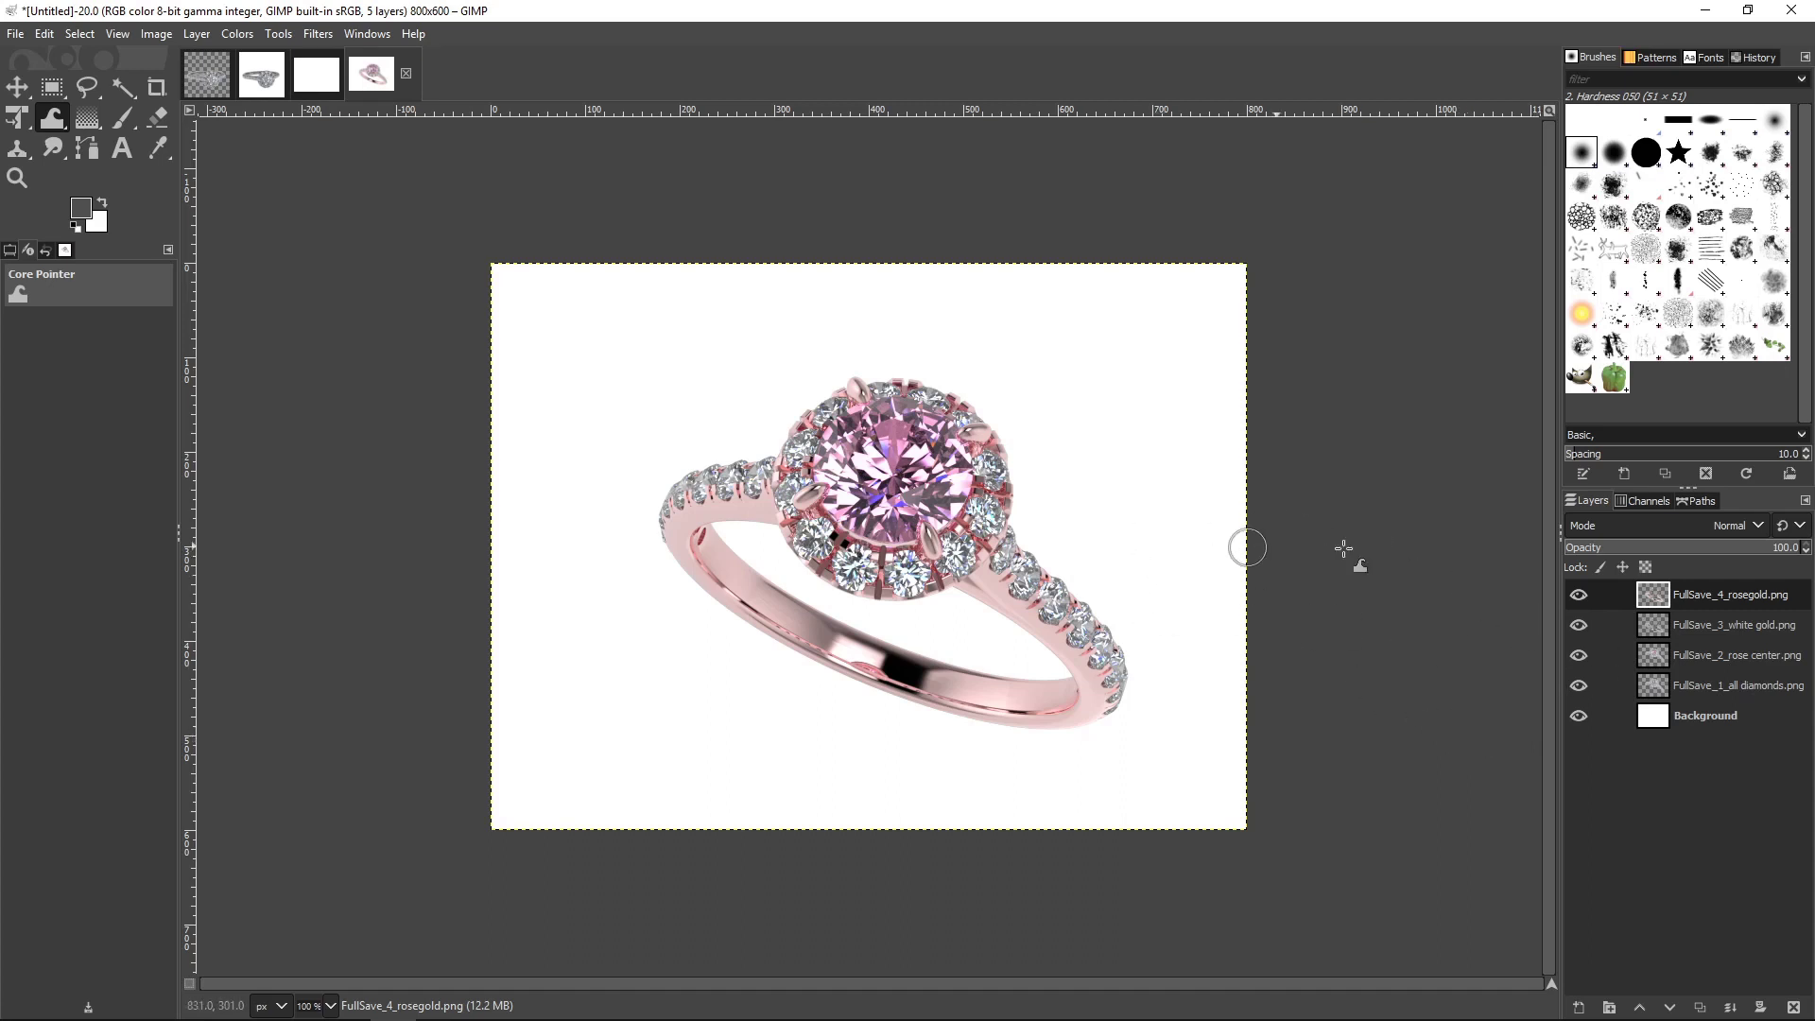
# - Compare the metal and center stone combinations by toggling layer visibility, leaving only the "FullSave_1_all diamonds" layer hidden
pyautogui.click(1578, 594)
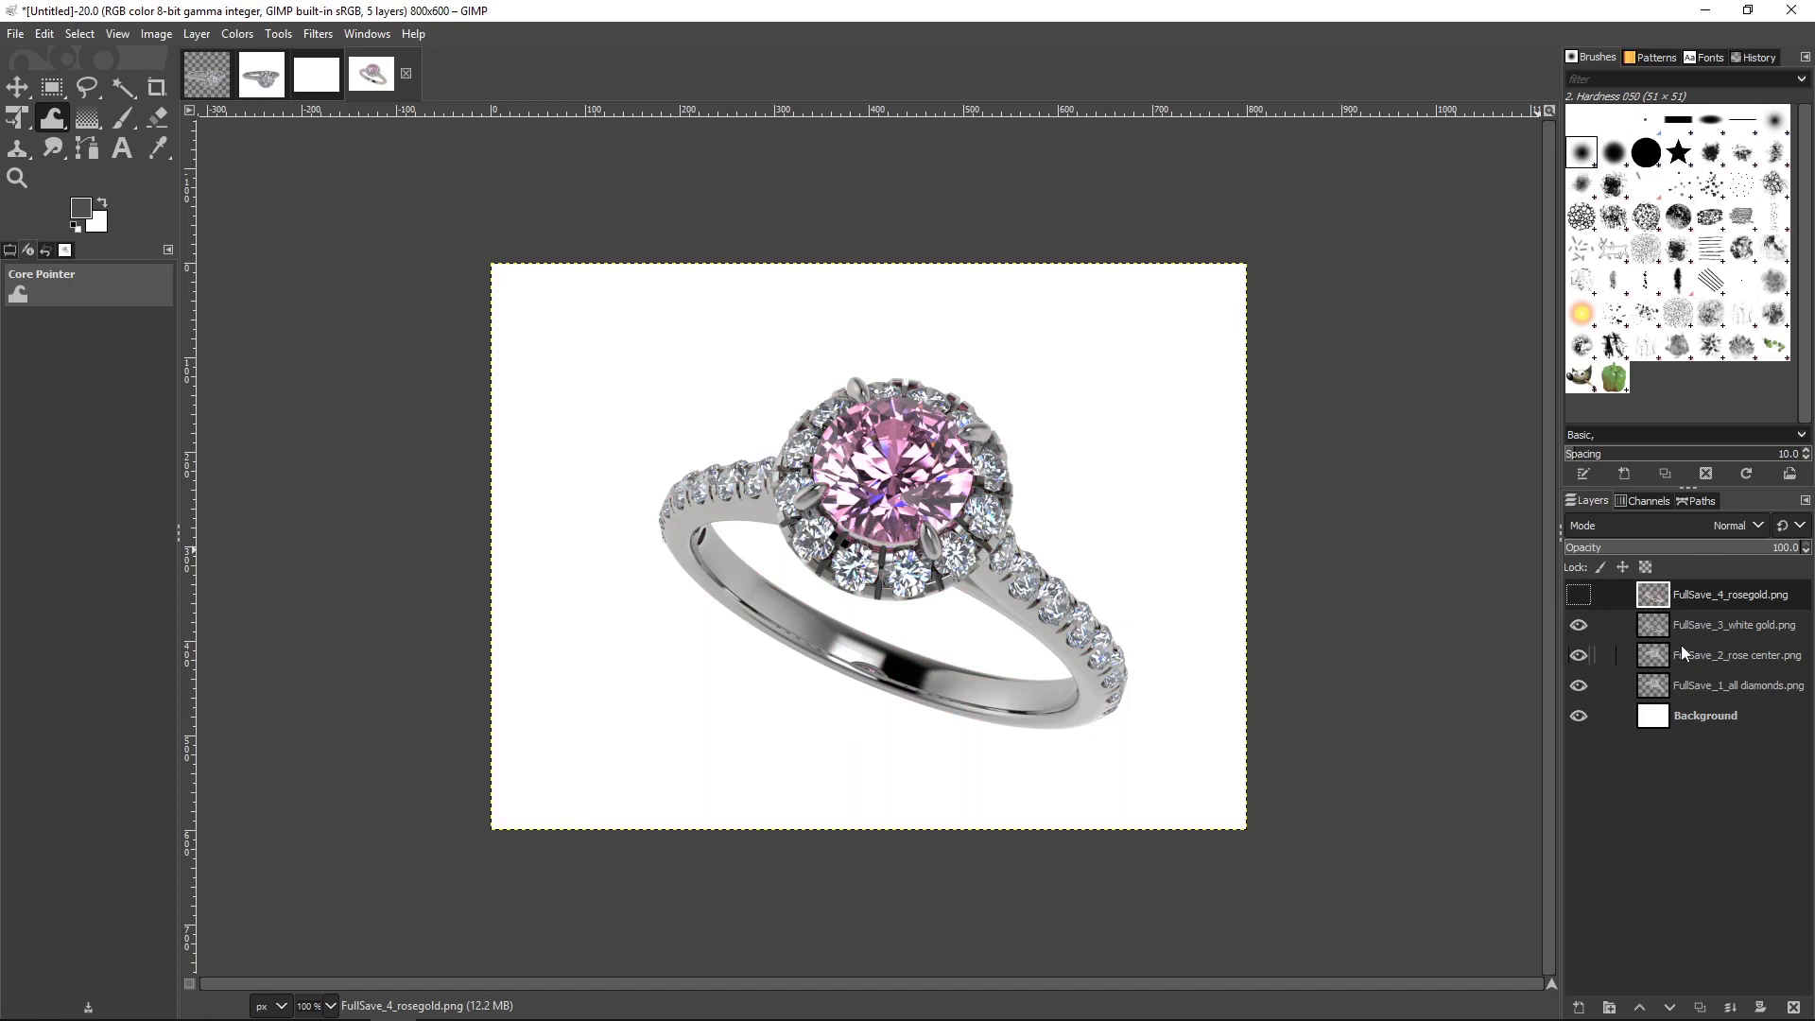
pyautogui.click(1580, 655)
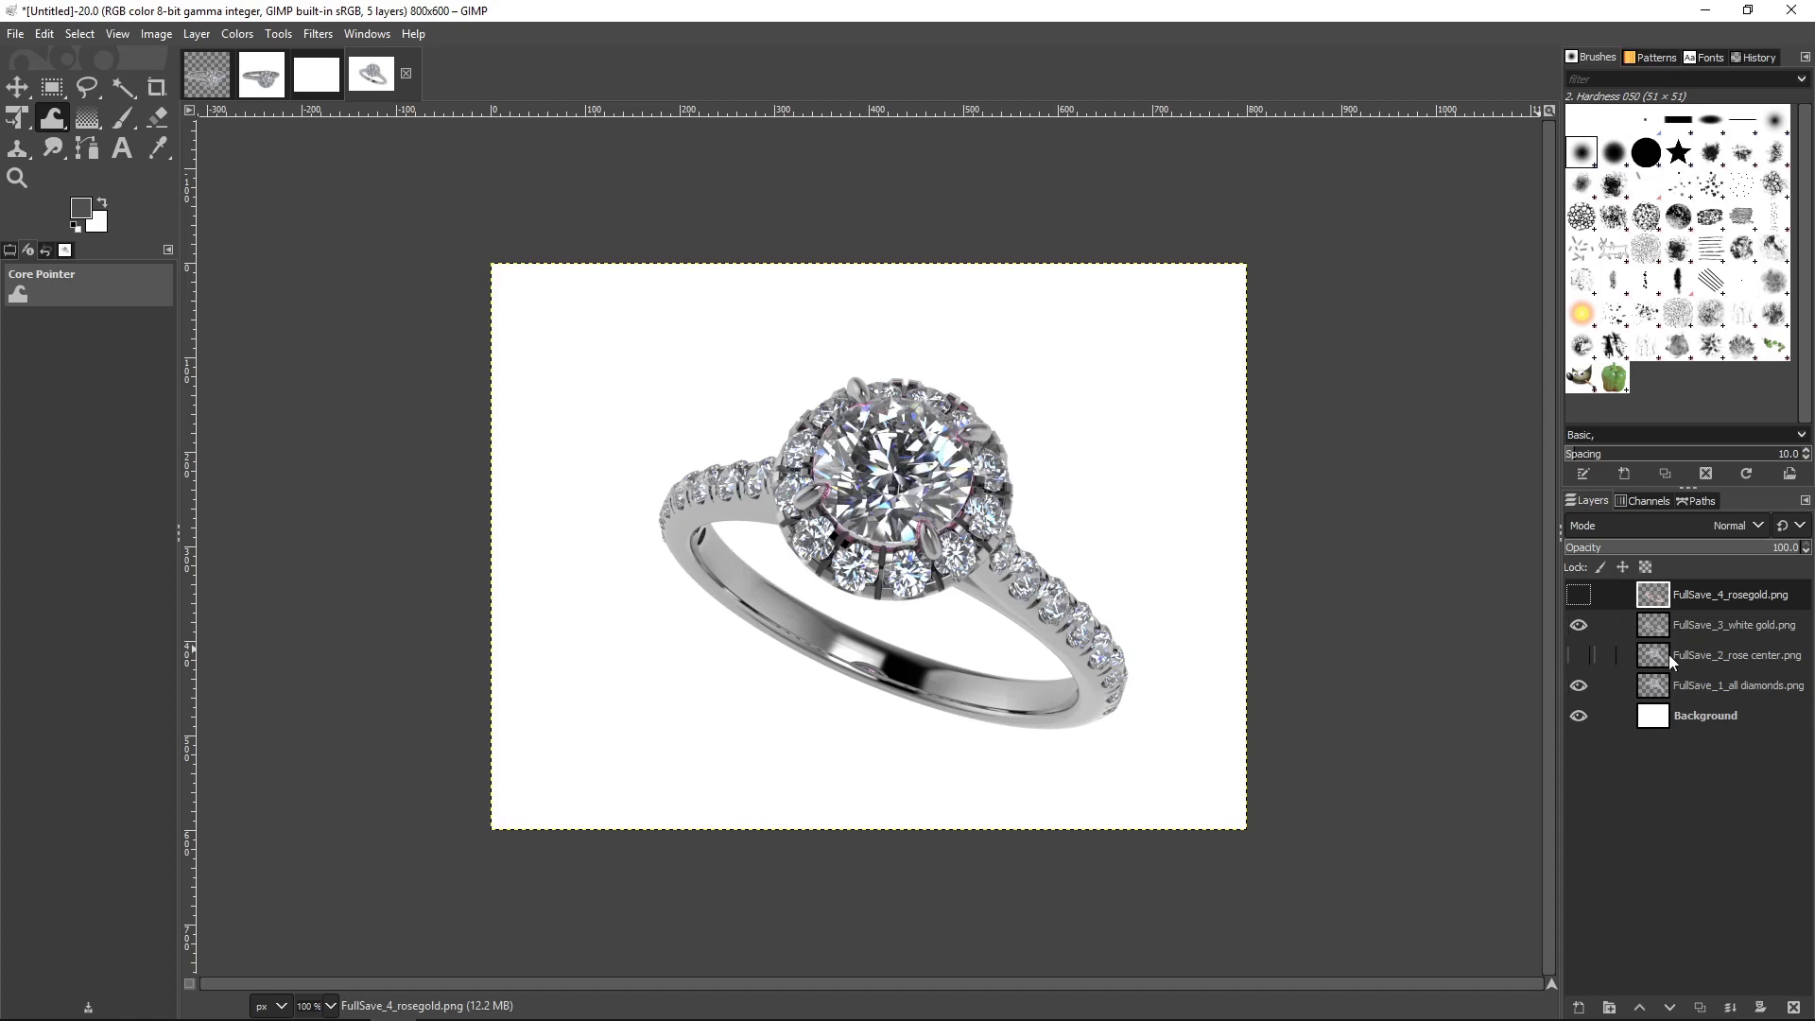
pyautogui.click(1578, 595)
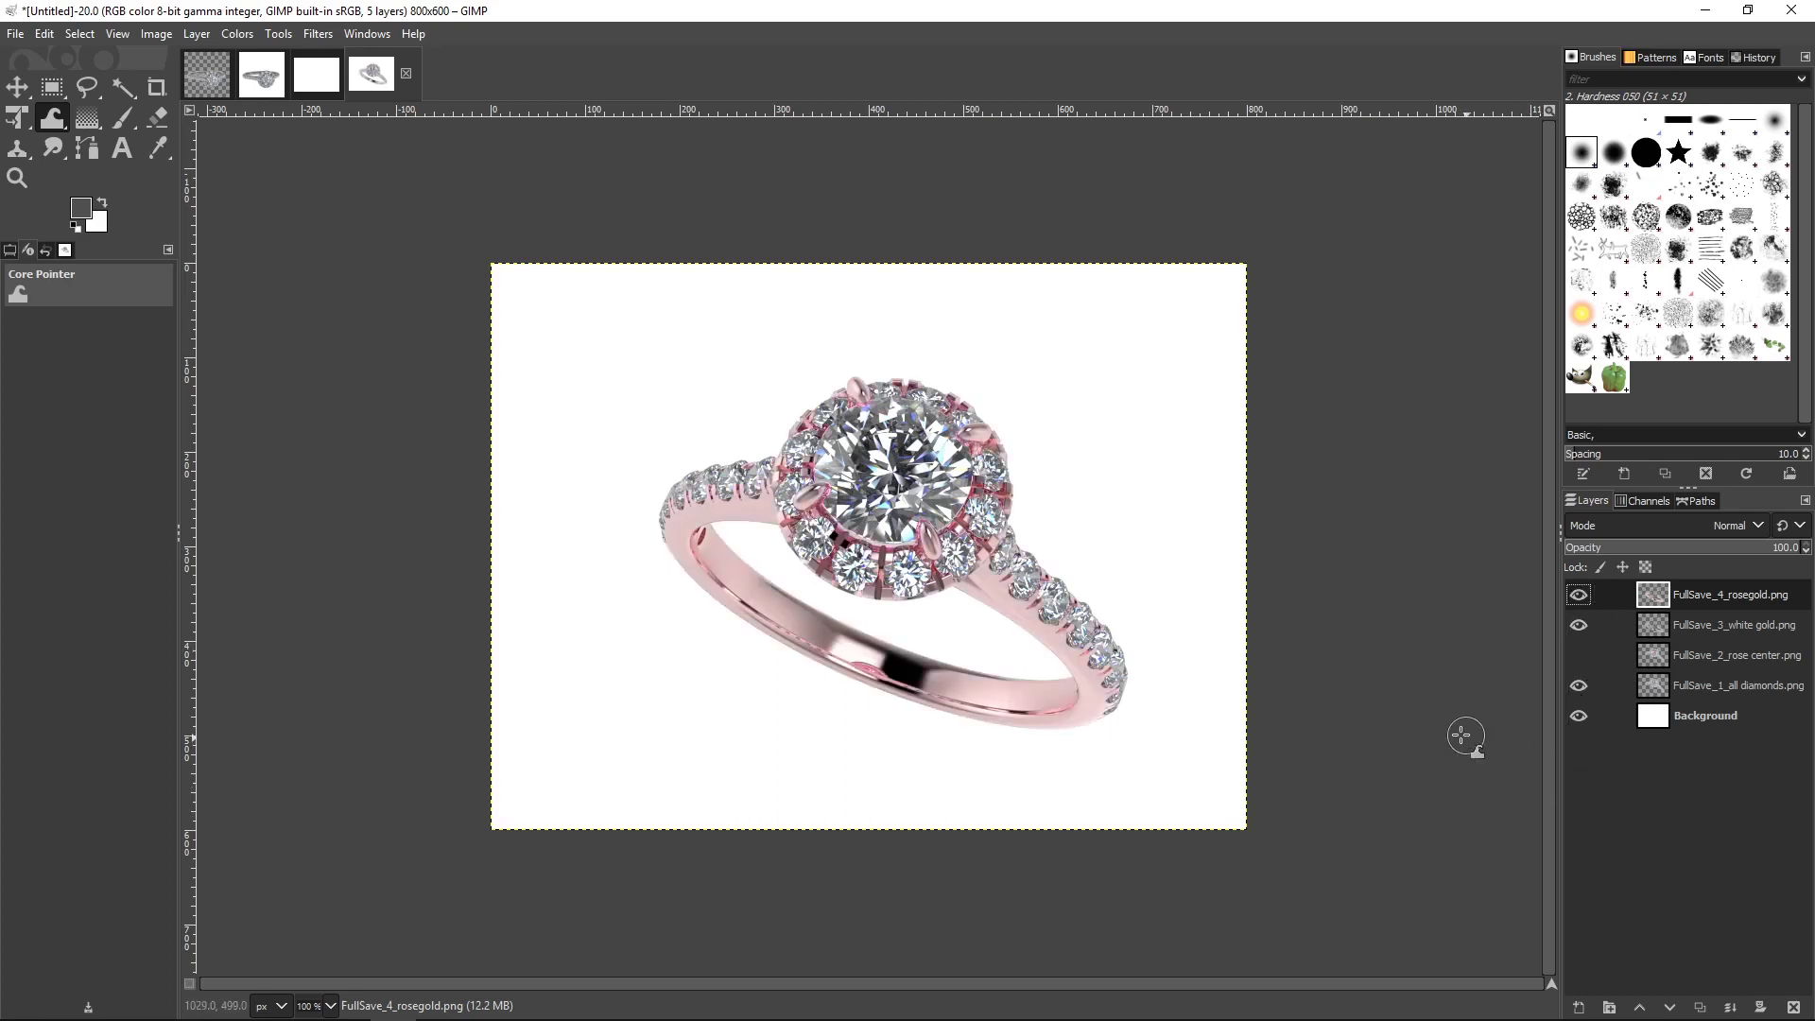
pyautogui.click(1578, 685)
pyautogui.click(1582, 657)
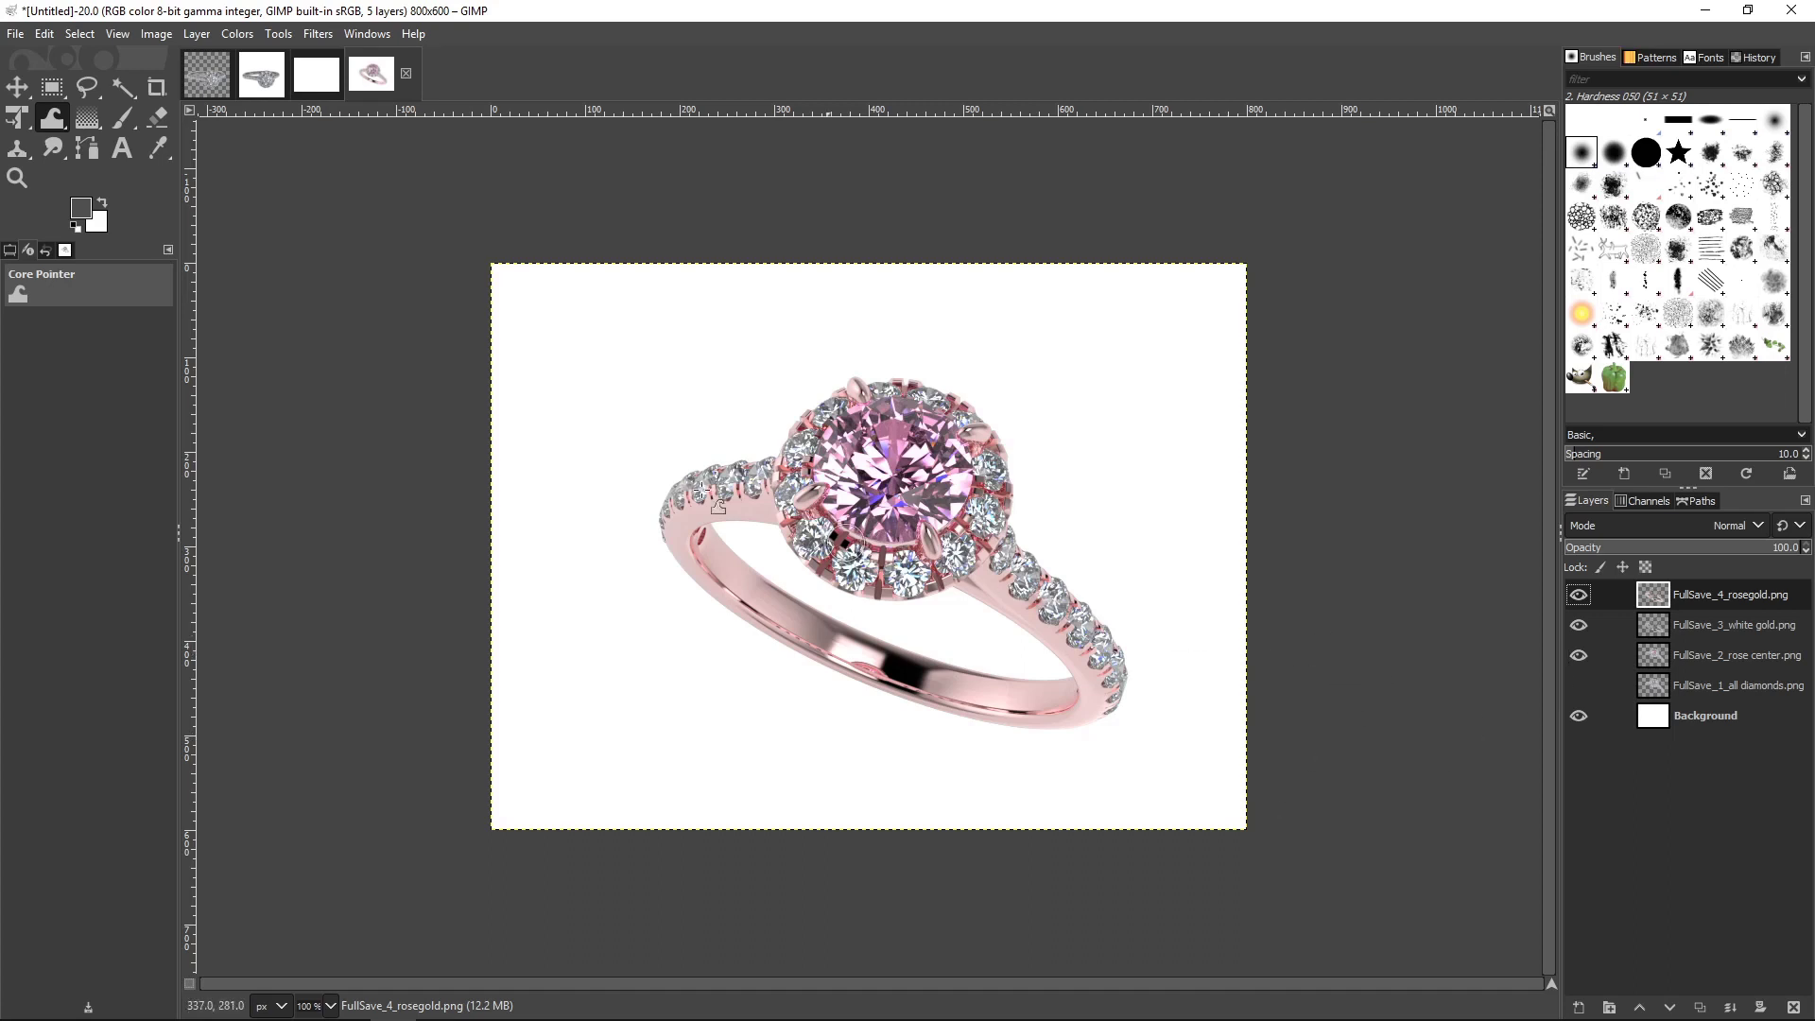
pyautogui.click(16, 35)
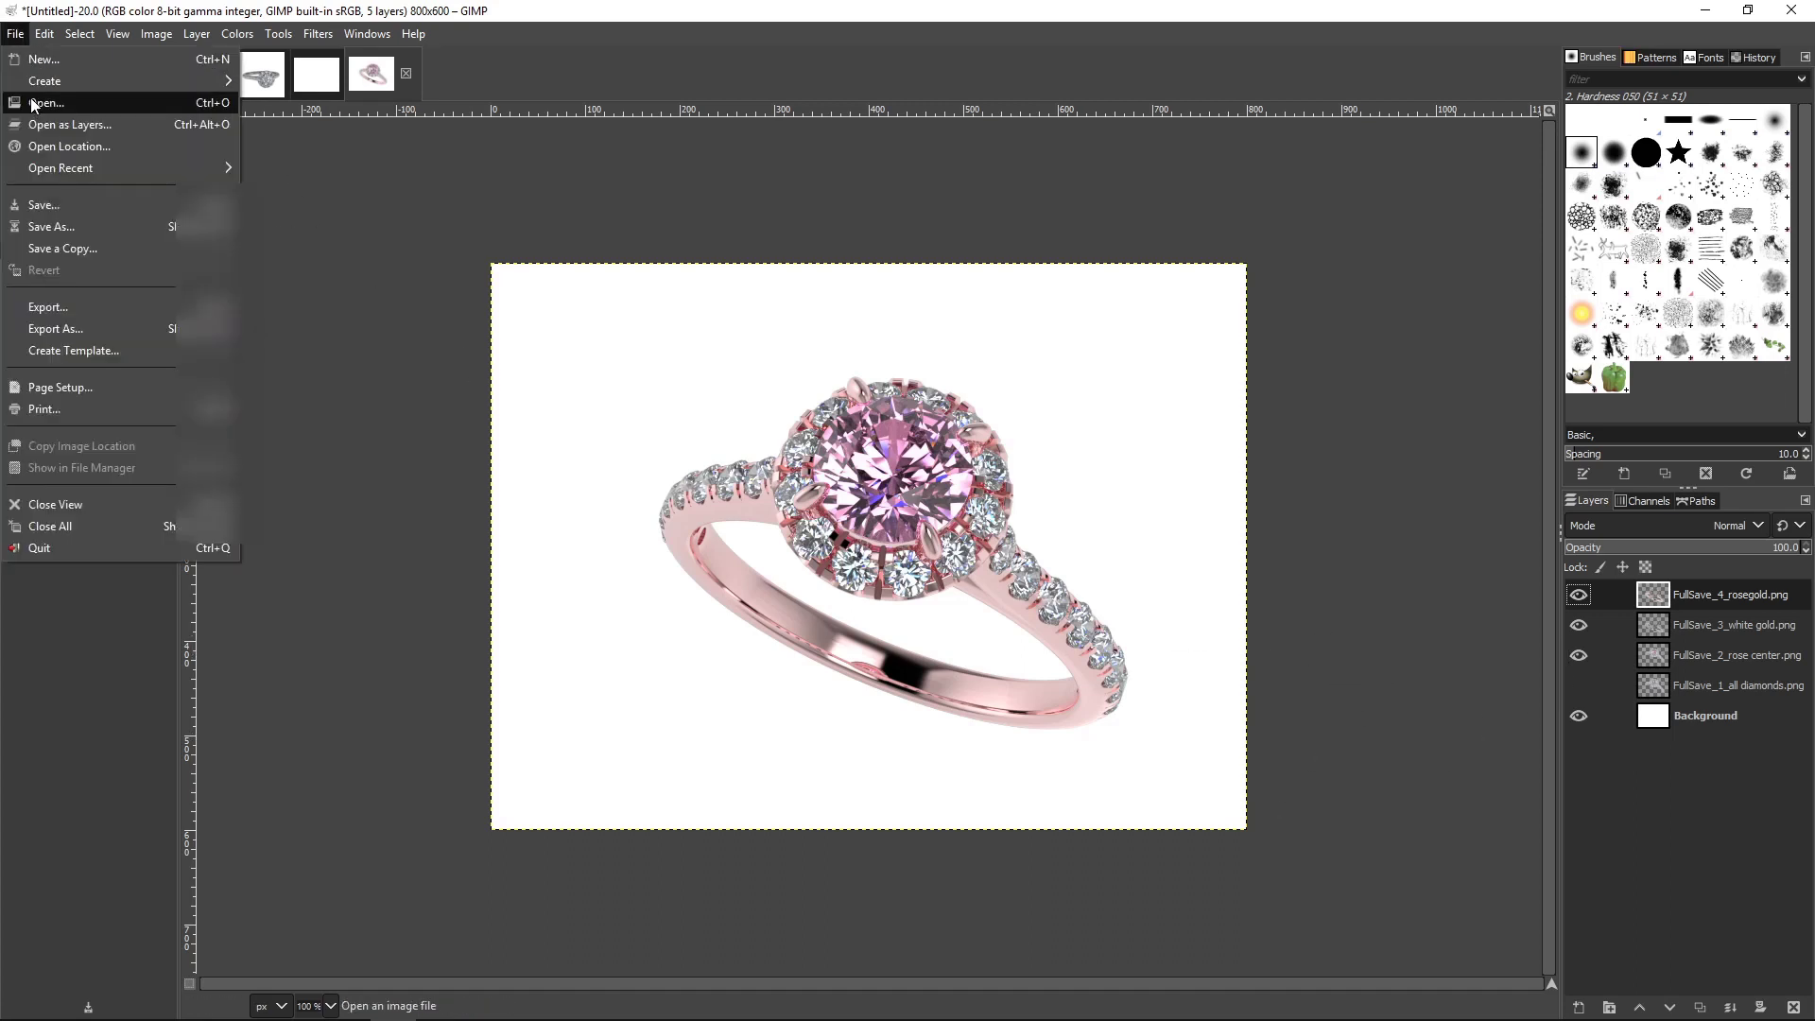
pyautogui.click(37, 310)
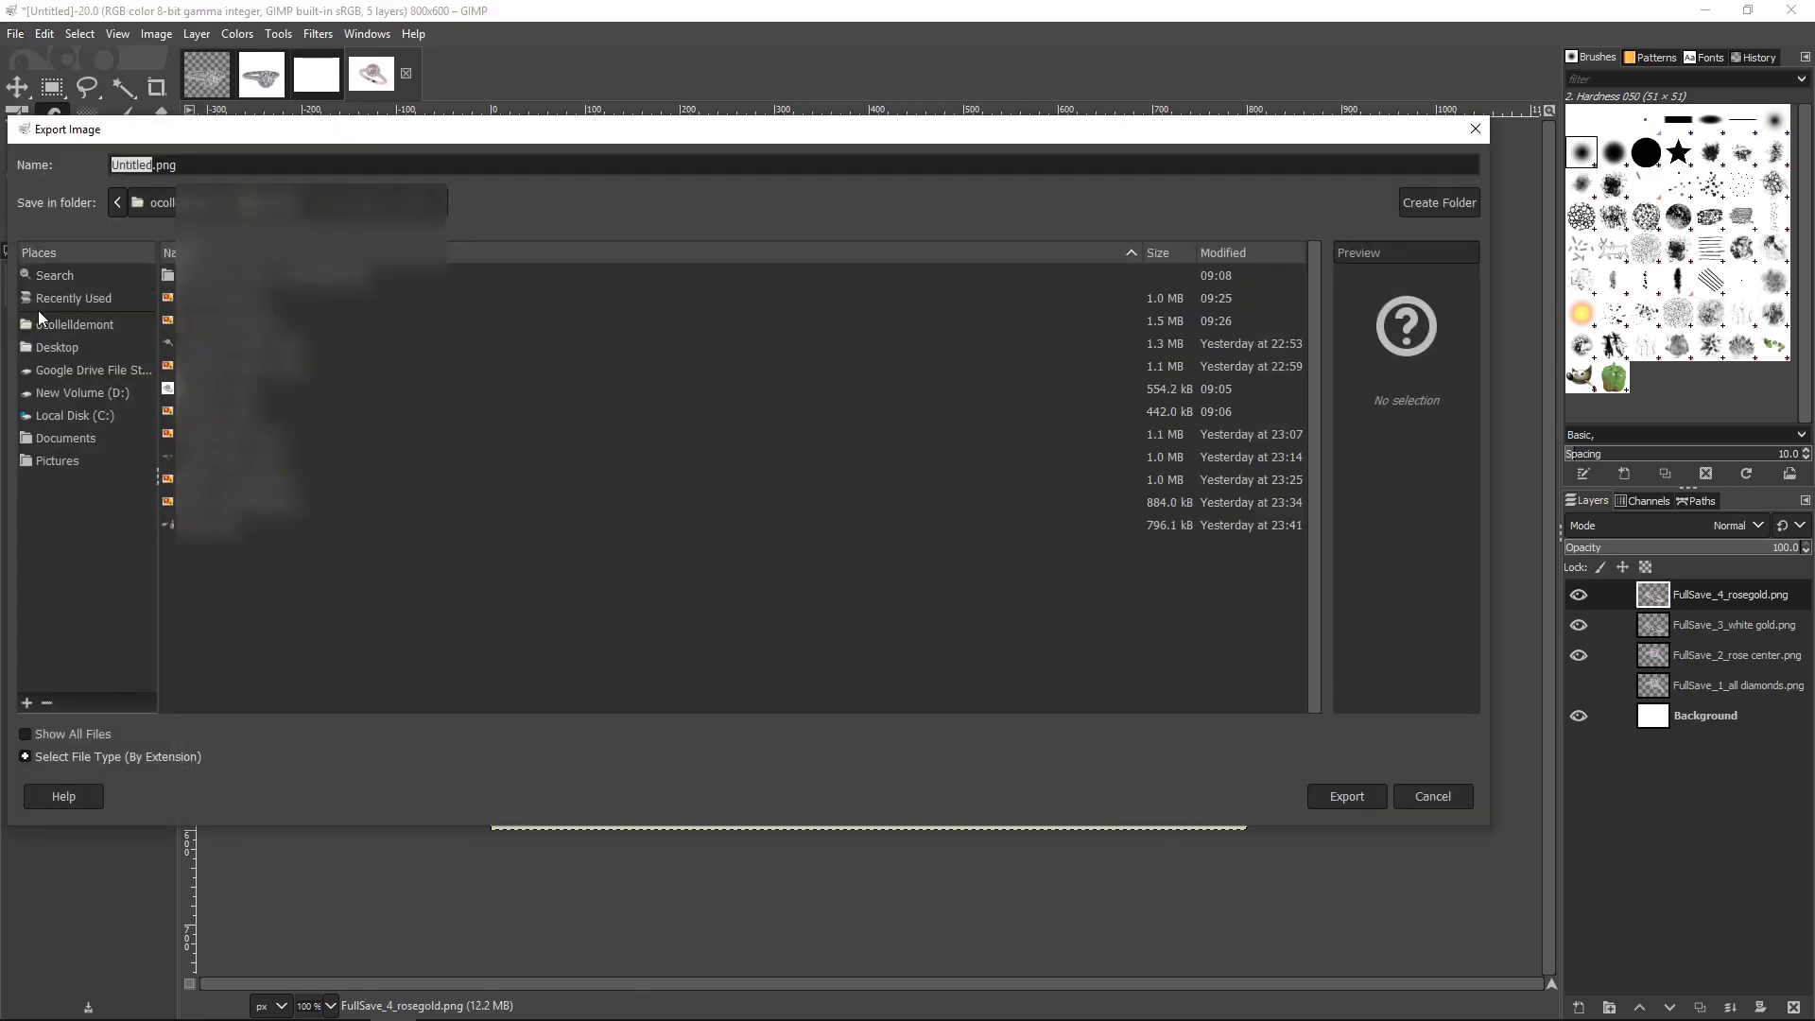
pyautogui.click(136, 164)
pyautogui.hotkey('ctrl', 'a')
pyautogui.write('test alpha')
pyautogui.click(1477, 132)
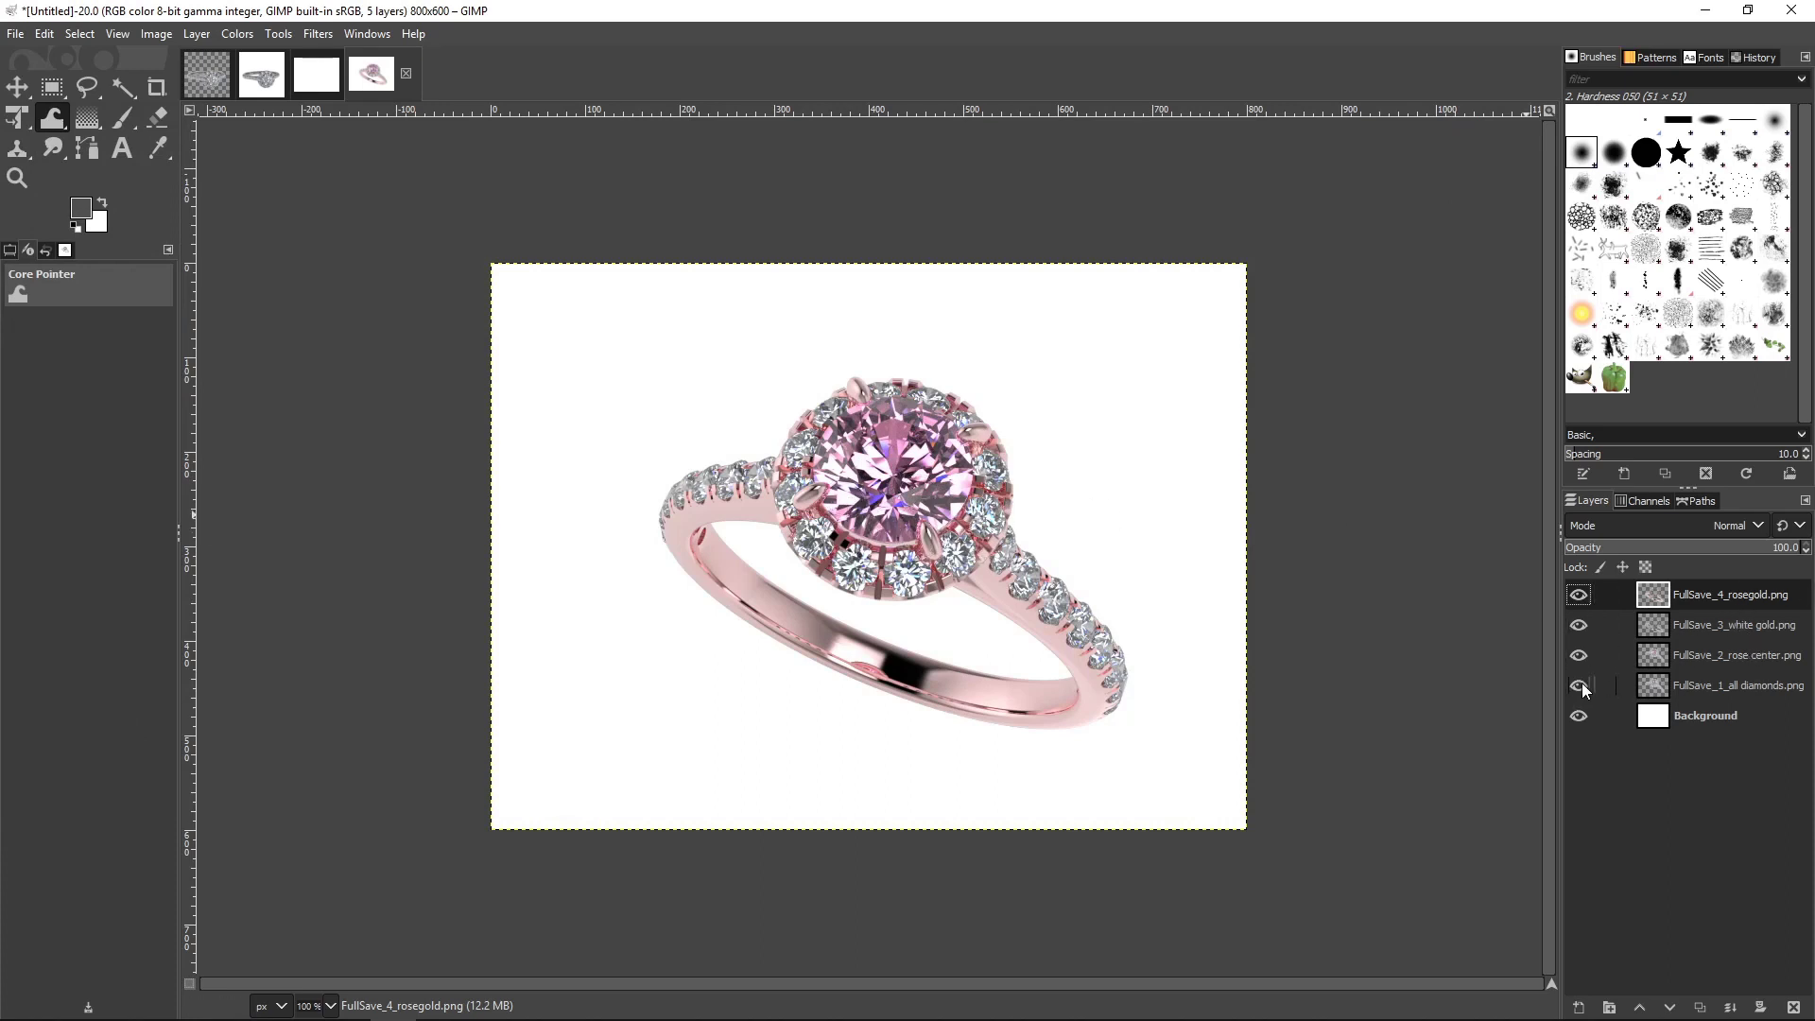
# - Hide the "FullSave_2_rose center" layer and delete it from the image
pyautogui.click(1576, 654)
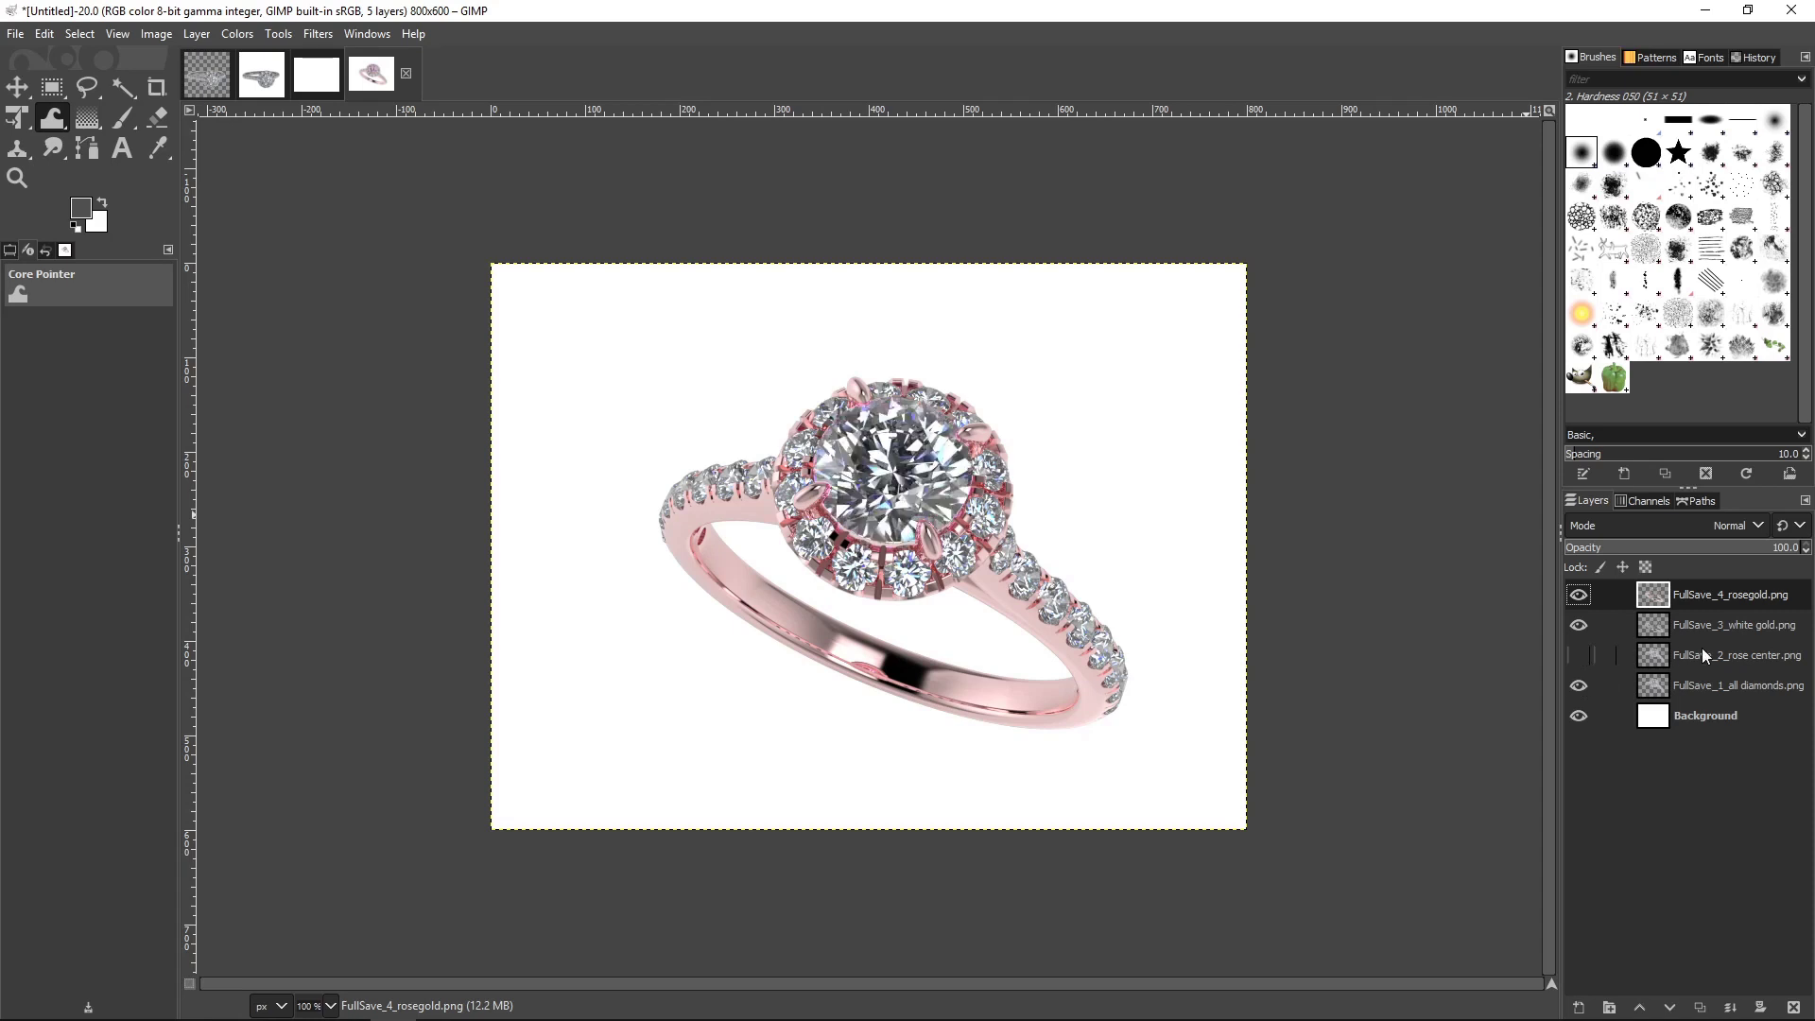
pyautogui.rightClick(1732, 656)
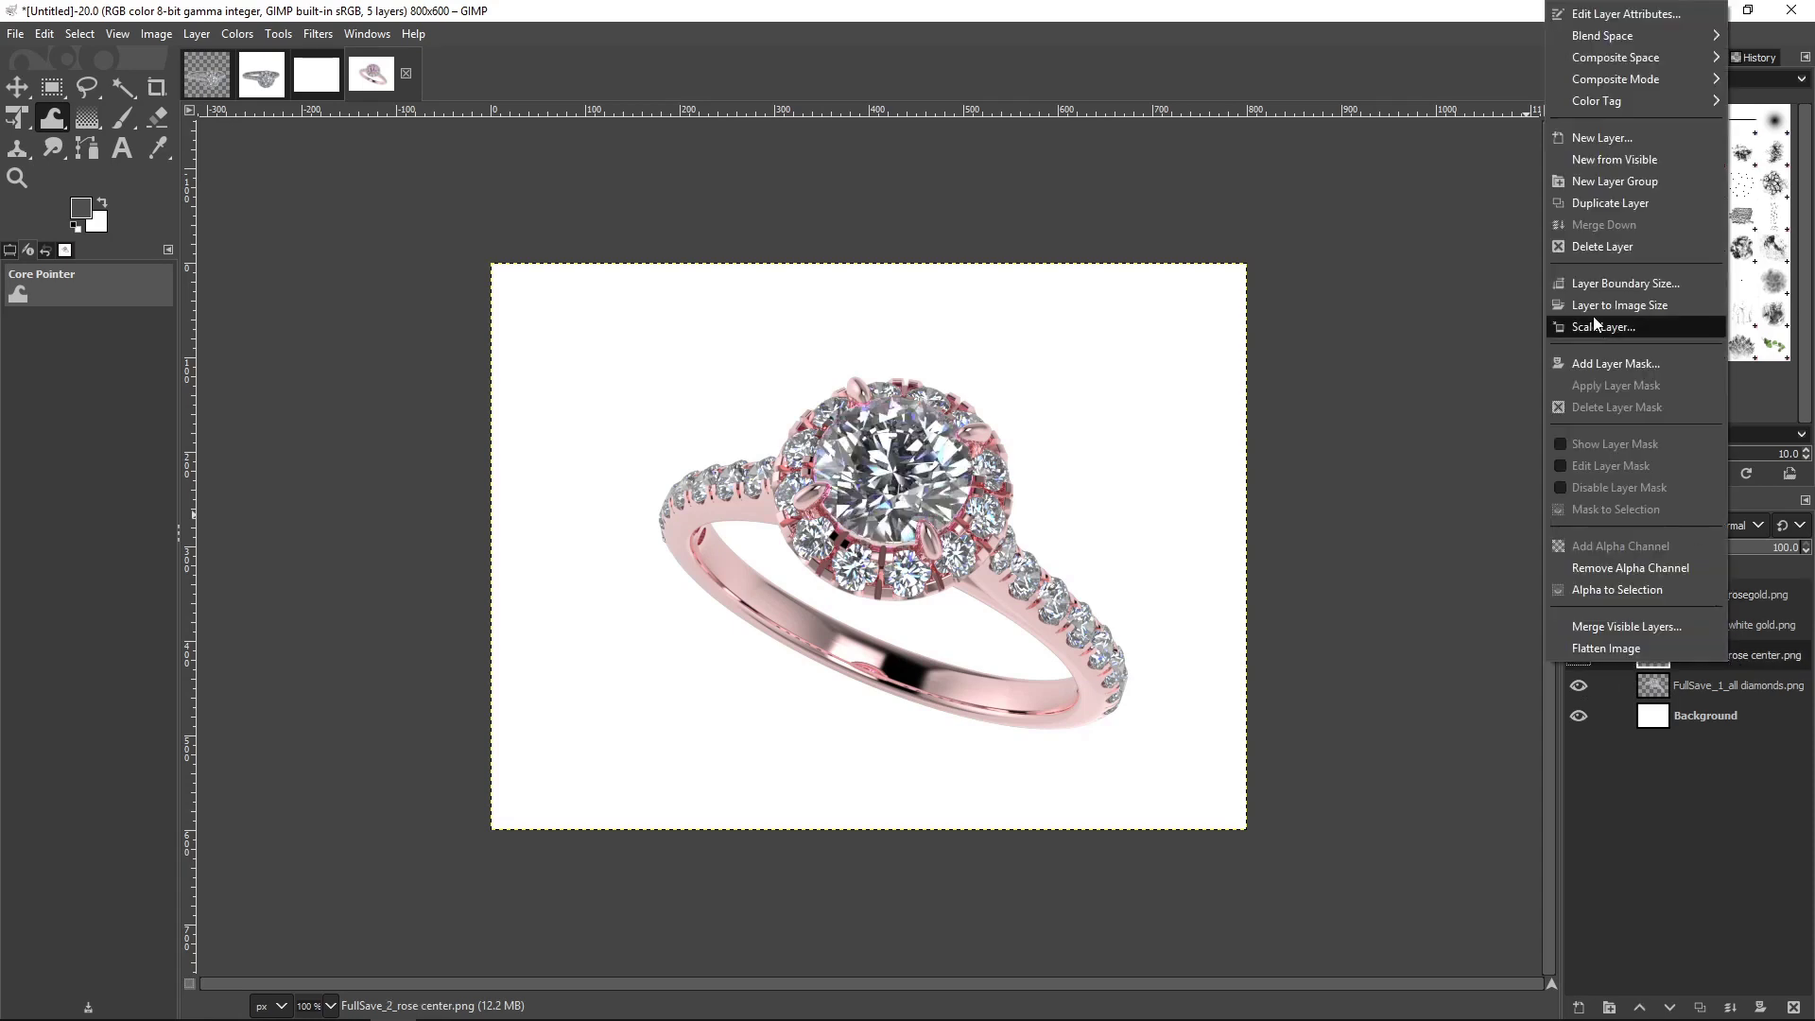
pyautogui.click(1609, 248)
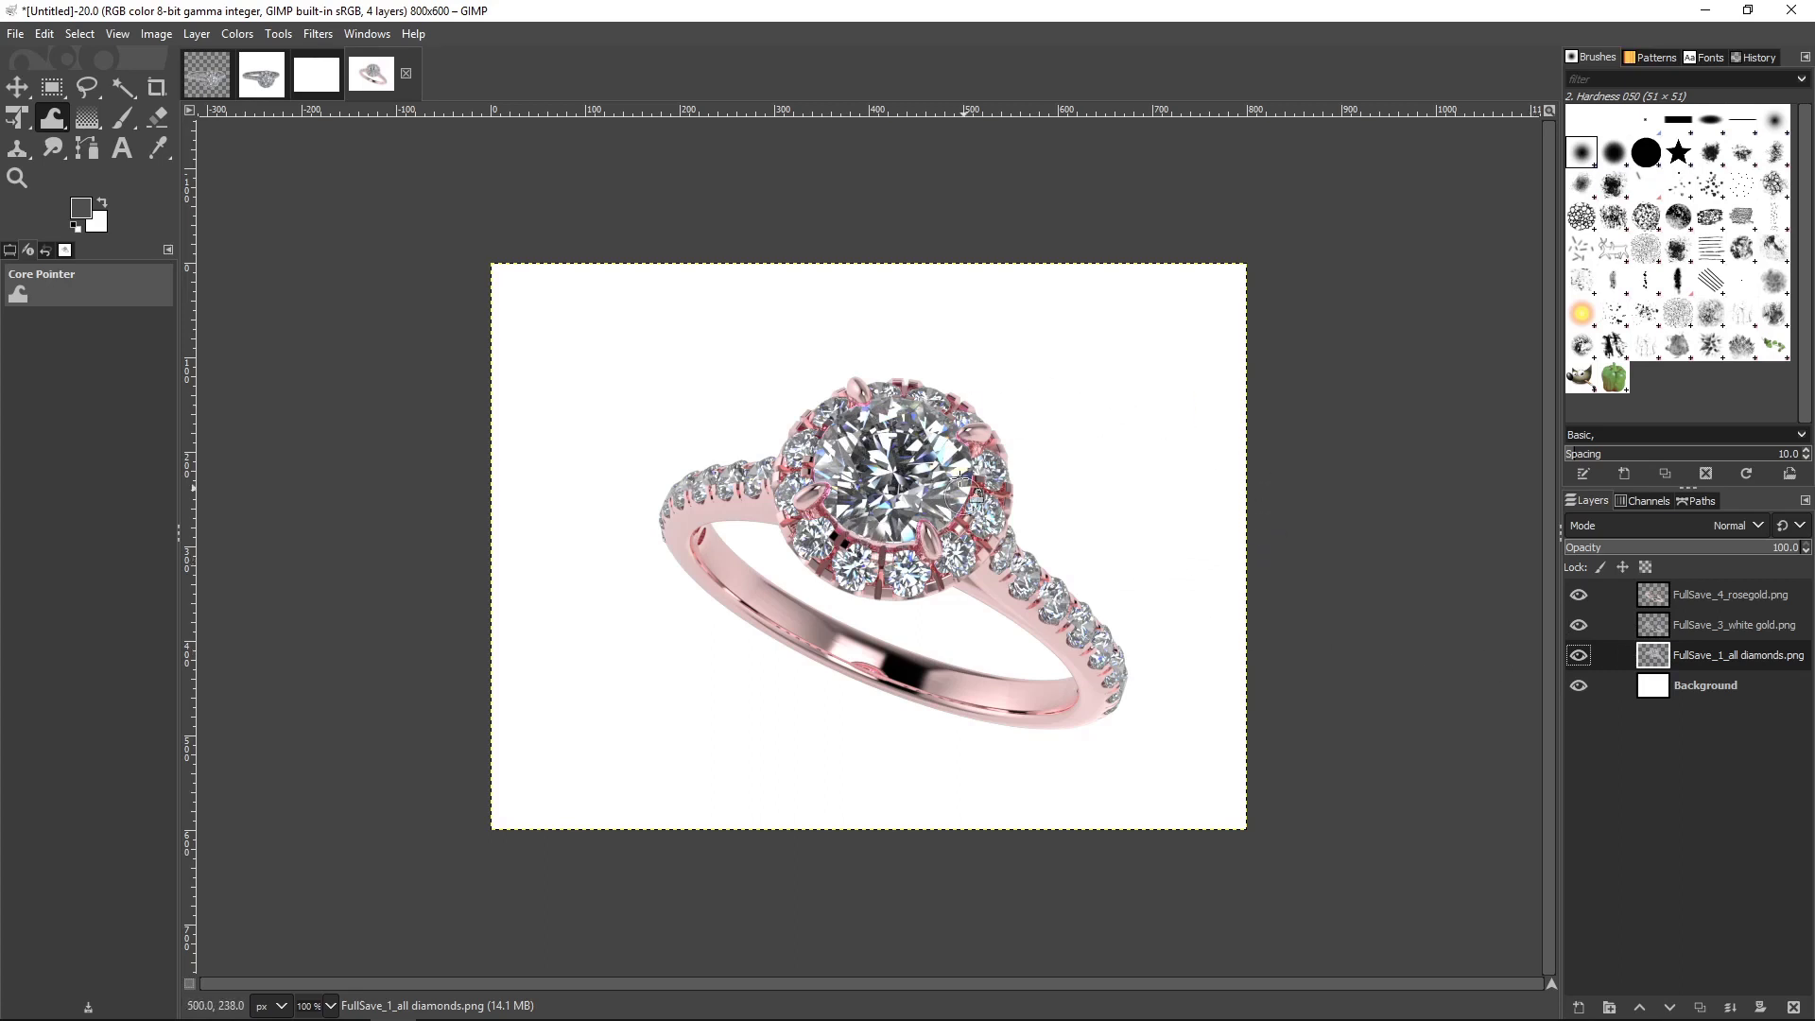
# - Export the diamond and rose gold composition as a PNG named "diamond alpha" with the default PNG options
pyautogui.click(17, 36)
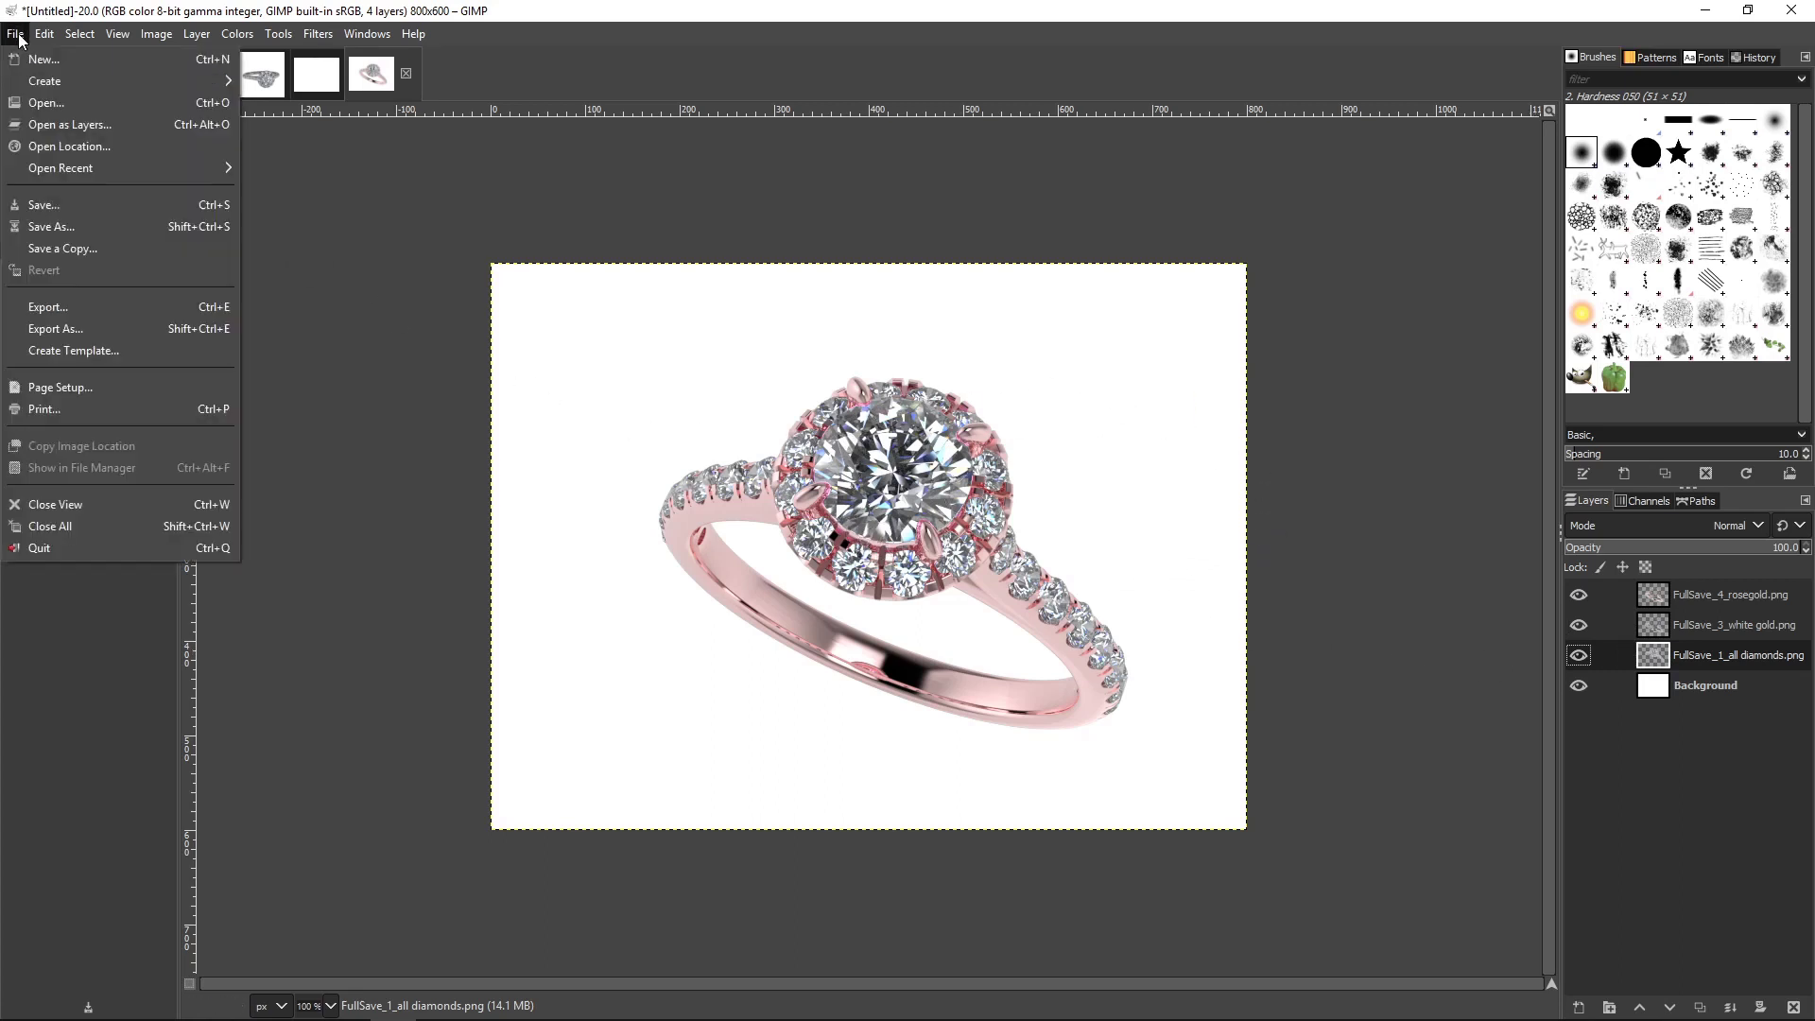
pyautogui.click(45, 228)
pyautogui.click(58, 305)
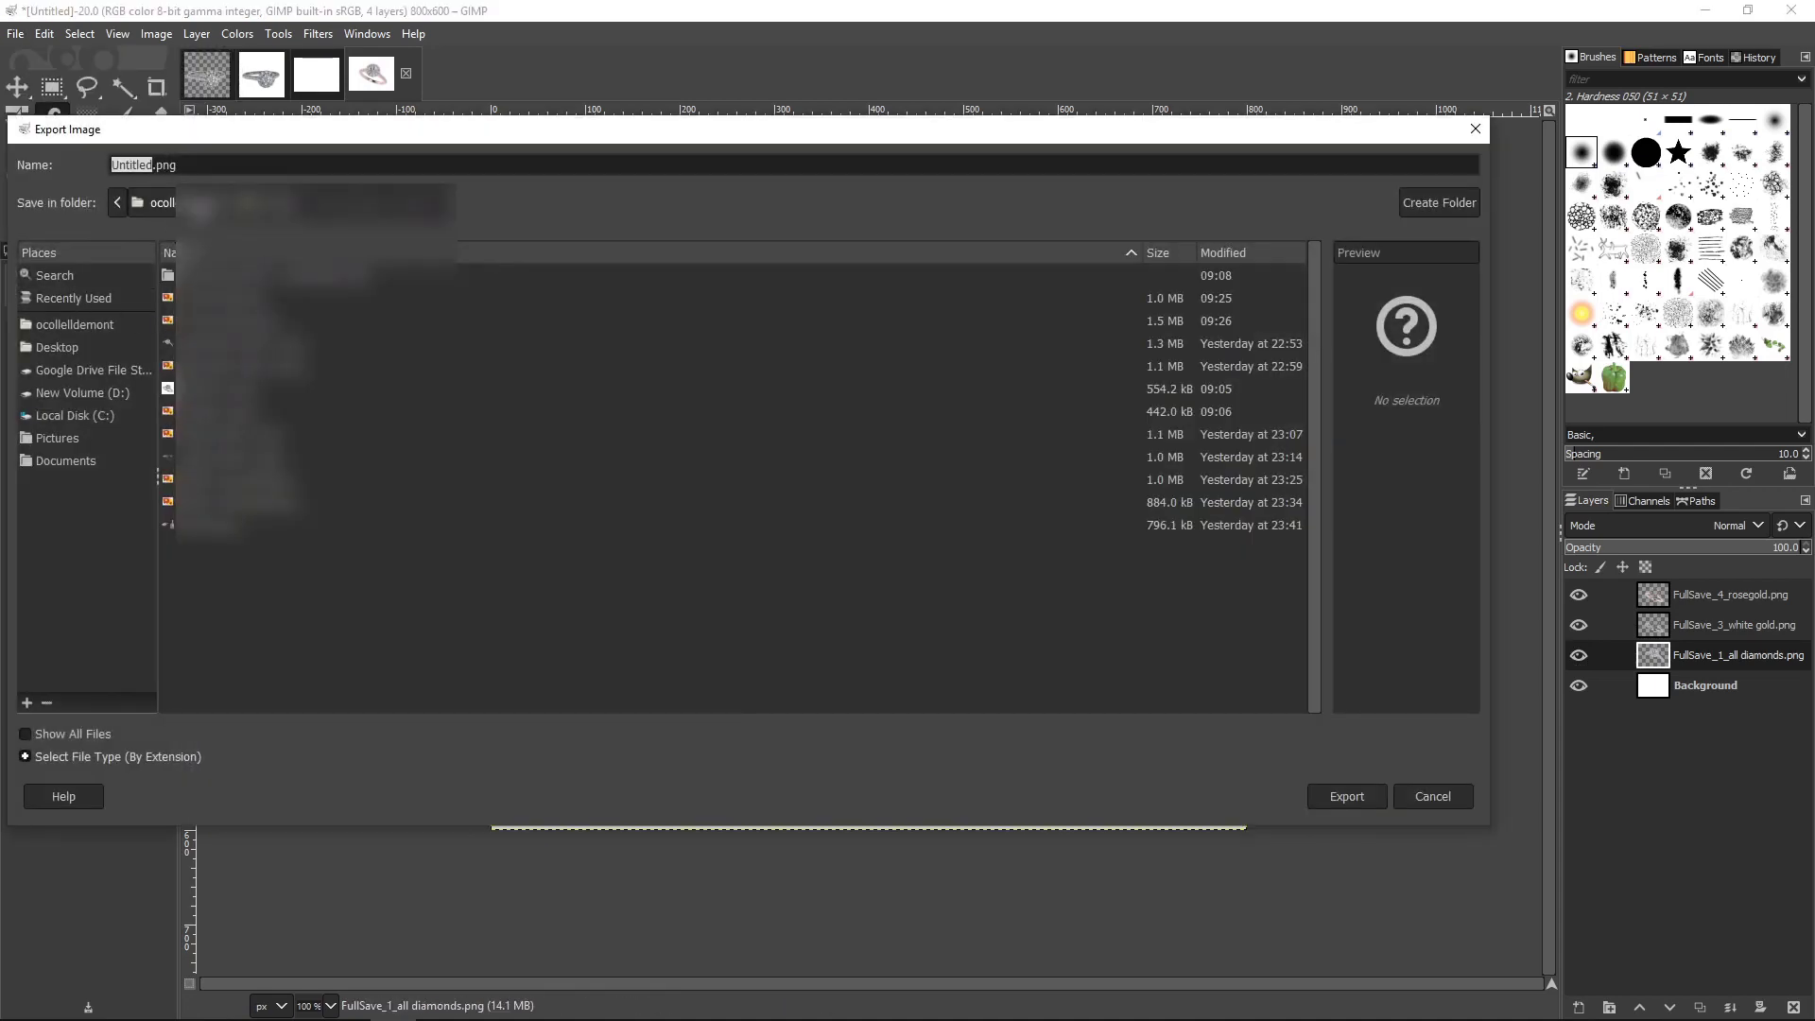
pyautogui.doubleClick(140, 165)
pyautogui.write('diamond alpha')
pyautogui.press('Return')
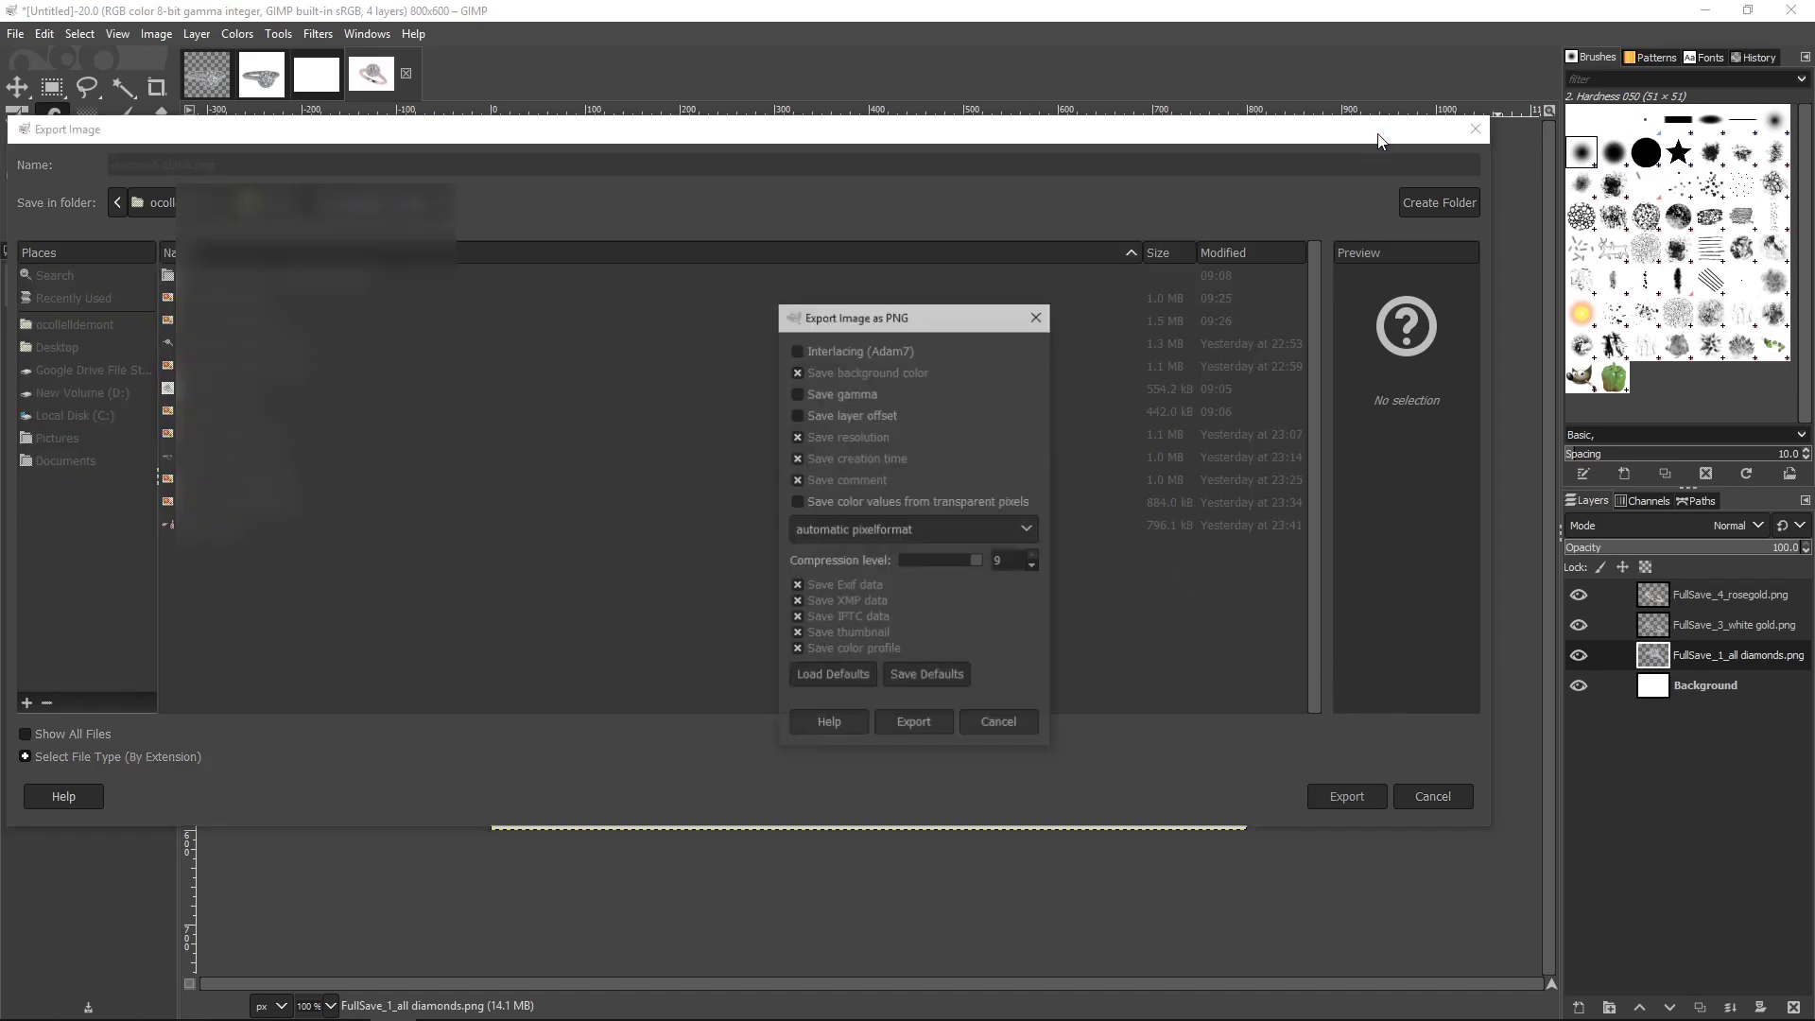
pyautogui.click(892, 724)
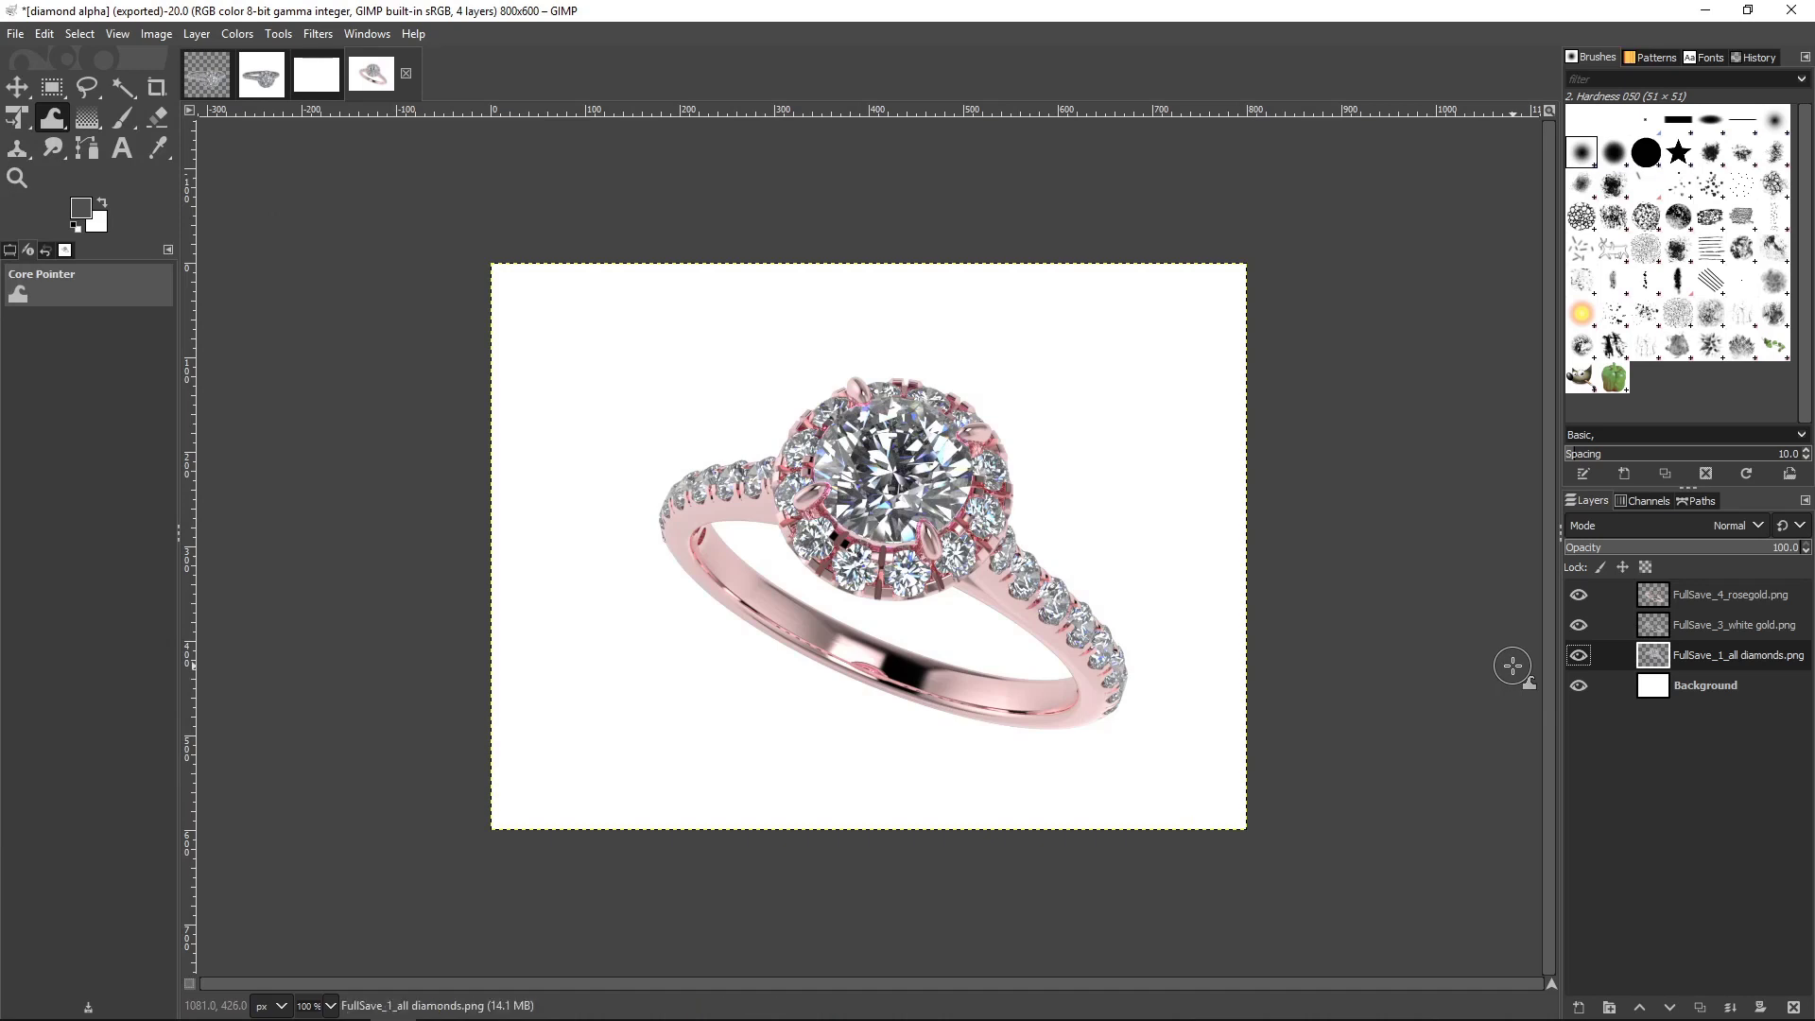
# - Toggle the rosegold and all diamonds layers off and on to compare them, and hide the "FullSave_3_white gold" layer
pyautogui.click(1578, 595)
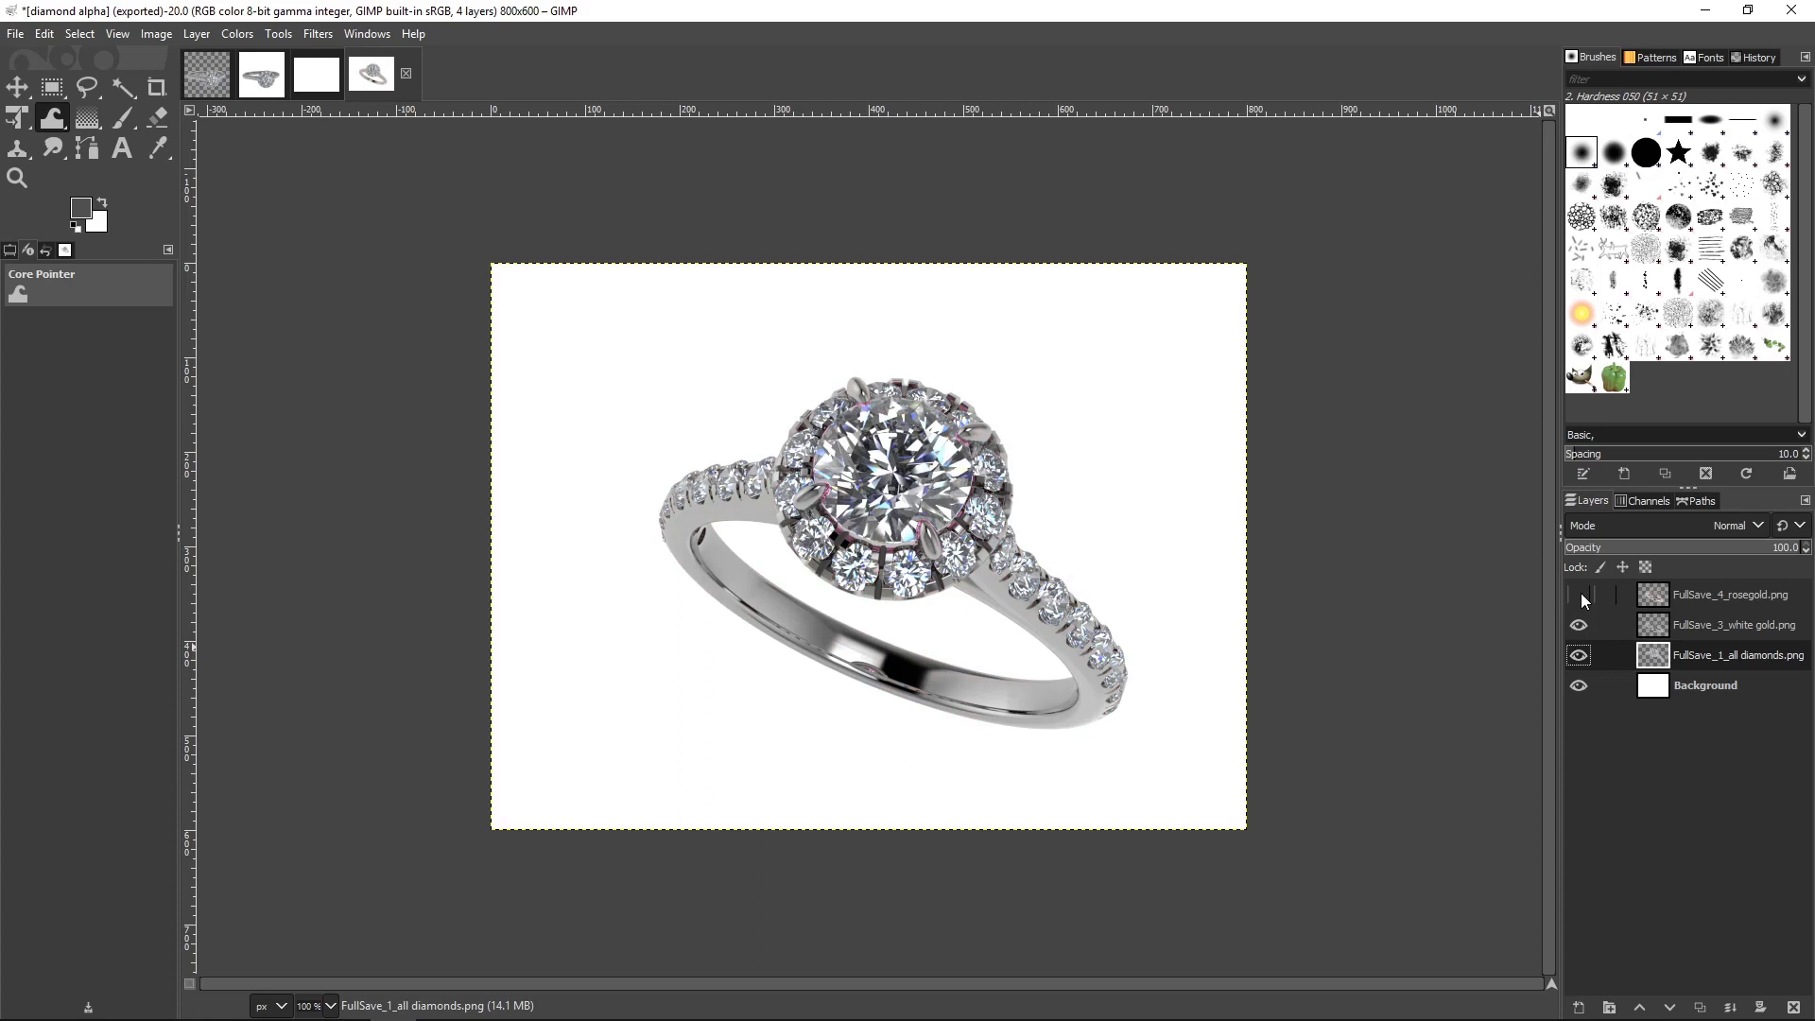
pyautogui.click(1578, 594)
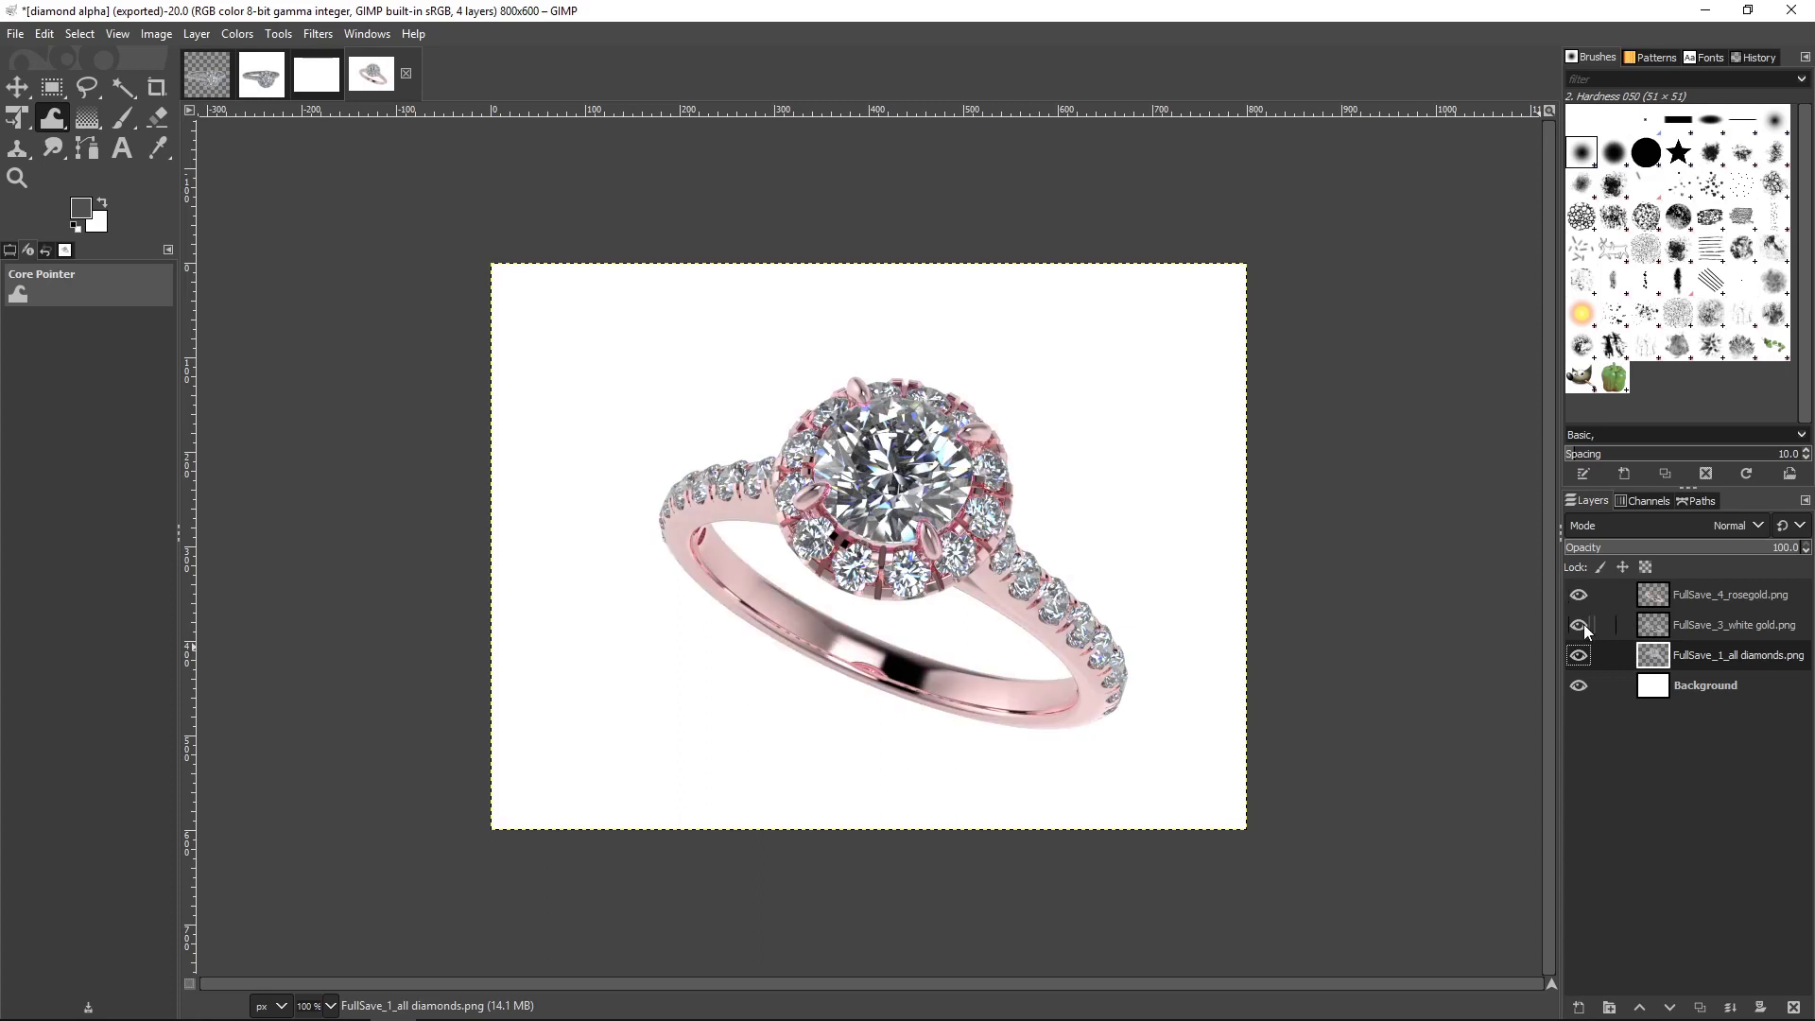
pyautogui.click(1574, 656)
pyautogui.click(1574, 655)
pyautogui.click(1578, 594)
pyautogui.click(1578, 594)
pyautogui.click(1578, 625)
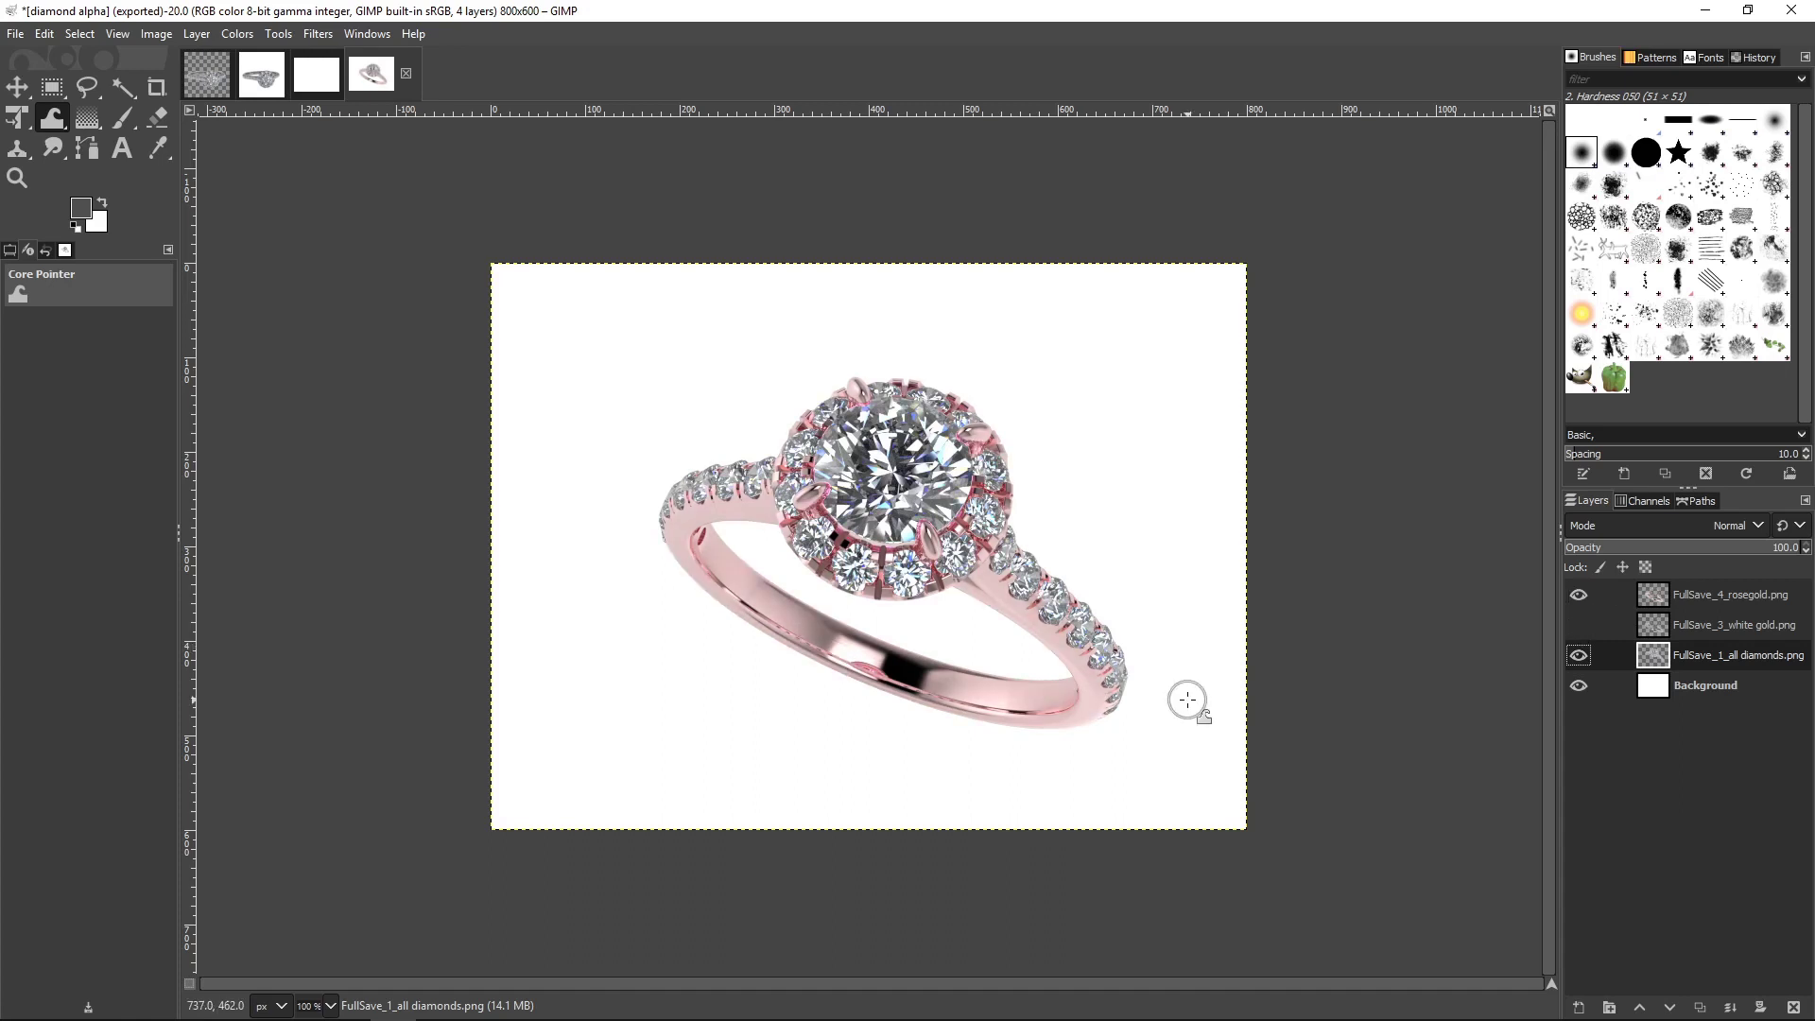